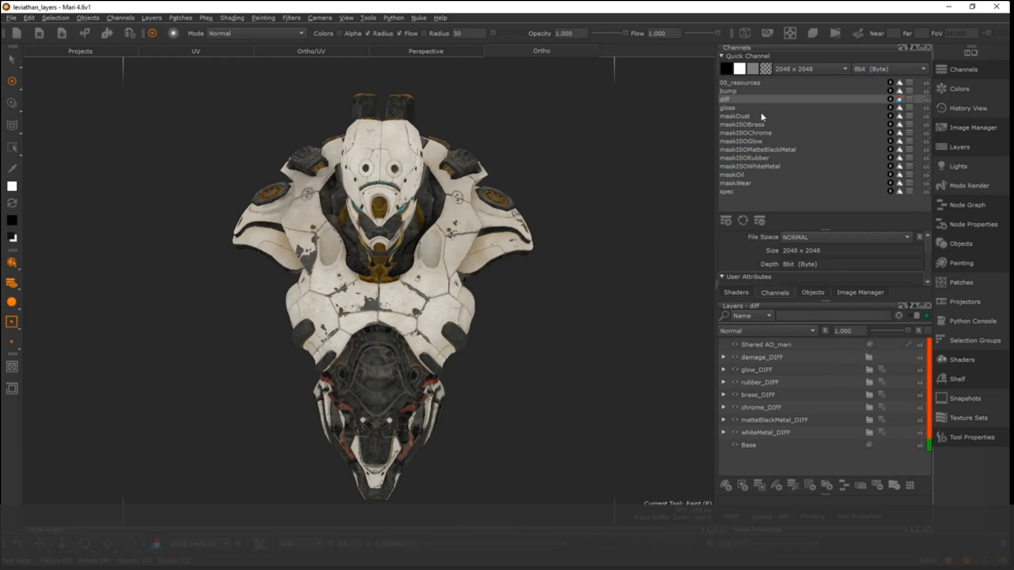
- Open the 00_resources channel's layer stack in a floating window, enlarge it to show all layers and place it beside the model
click(731, 100)
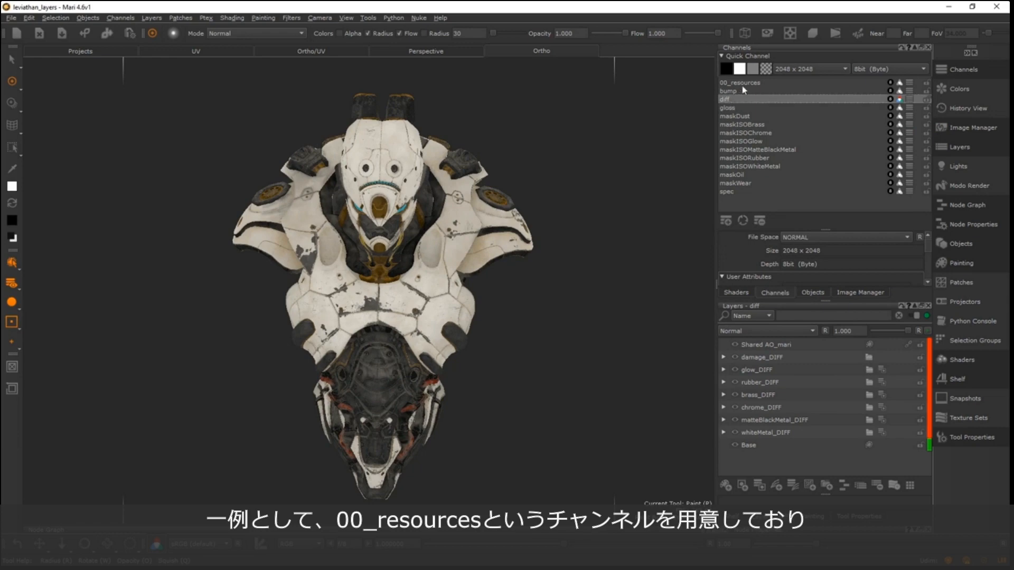
click(743, 82)
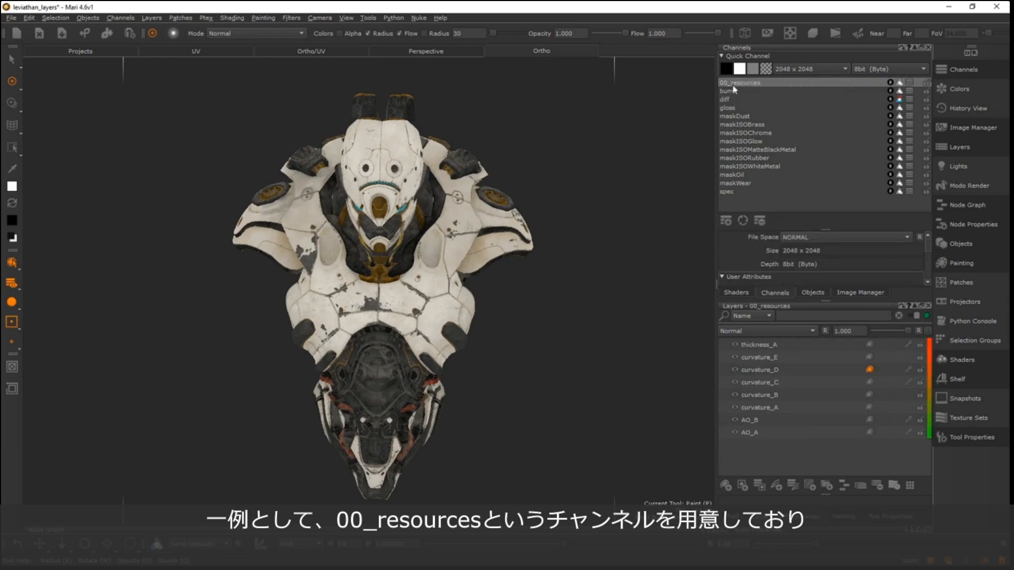
click(909, 84)
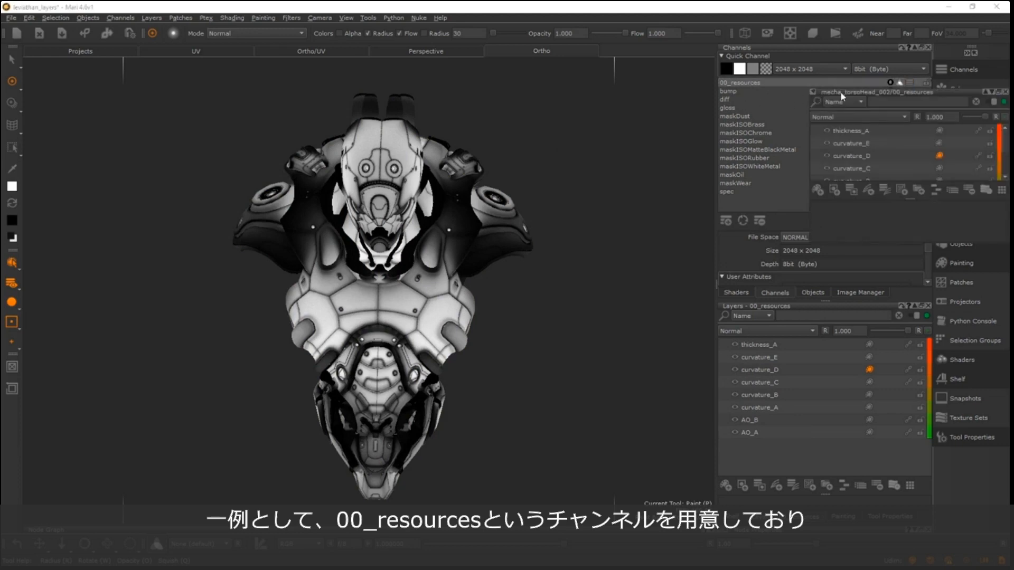
drag(815, 96, 518, 131)
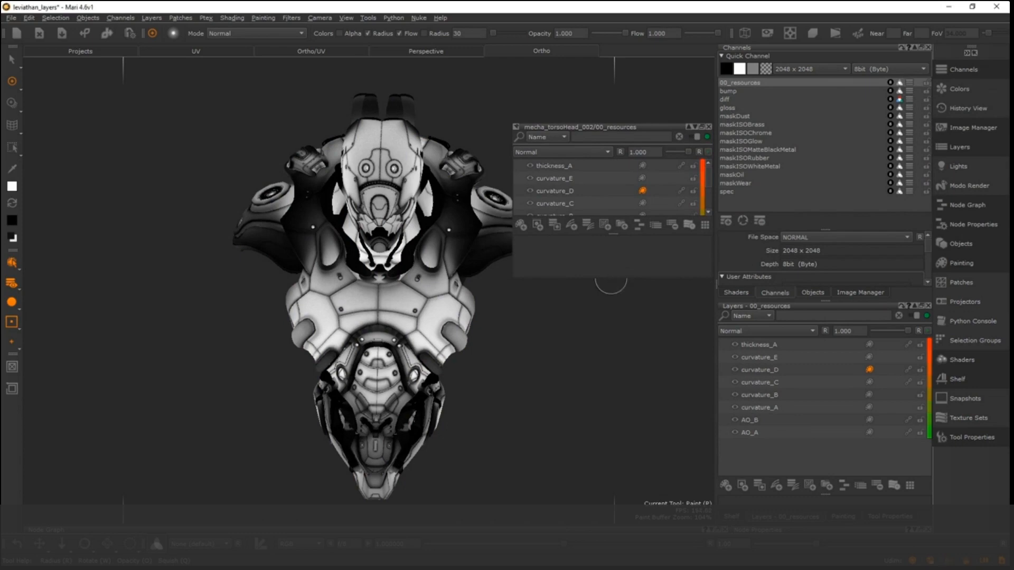
drag(607, 276, 596, 419)
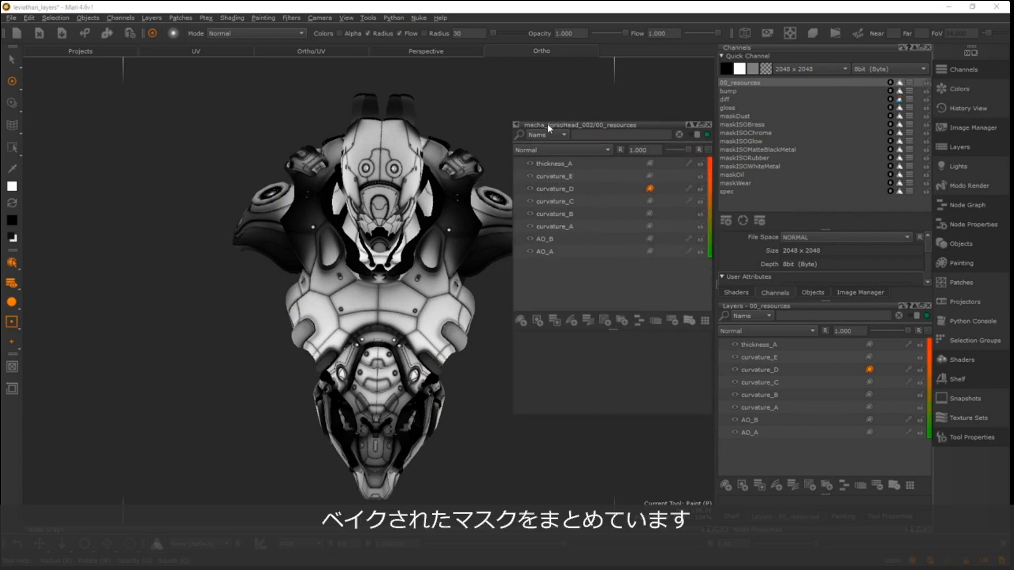
drag(560, 127, 530, 120)
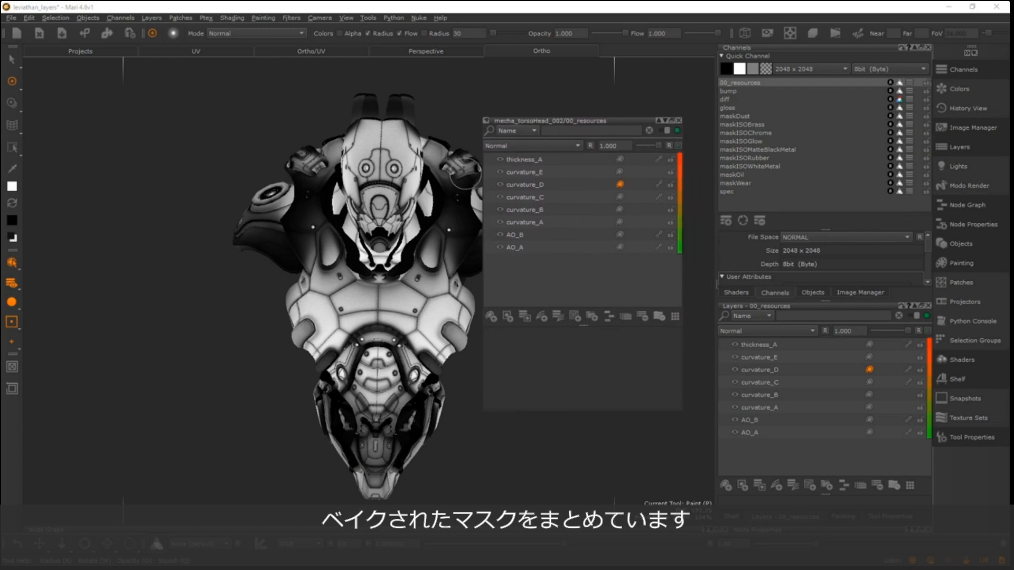
- Go through the baked mask layers one by one from AO_B through curvature_A to curvature_E and thickness_A
click(529, 234)
click(549, 222)
click(536, 210)
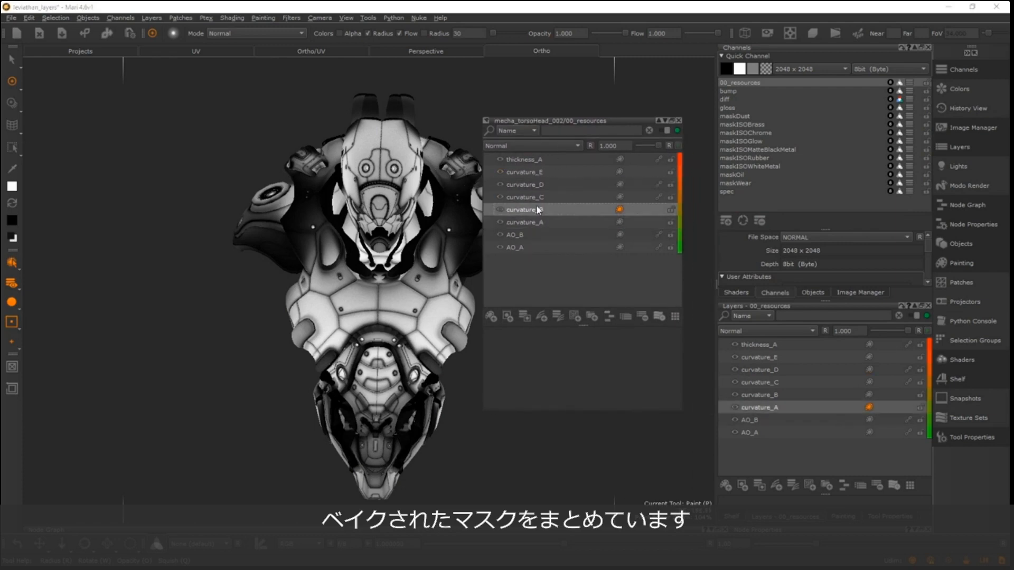
click(540, 197)
click(539, 184)
click(537, 172)
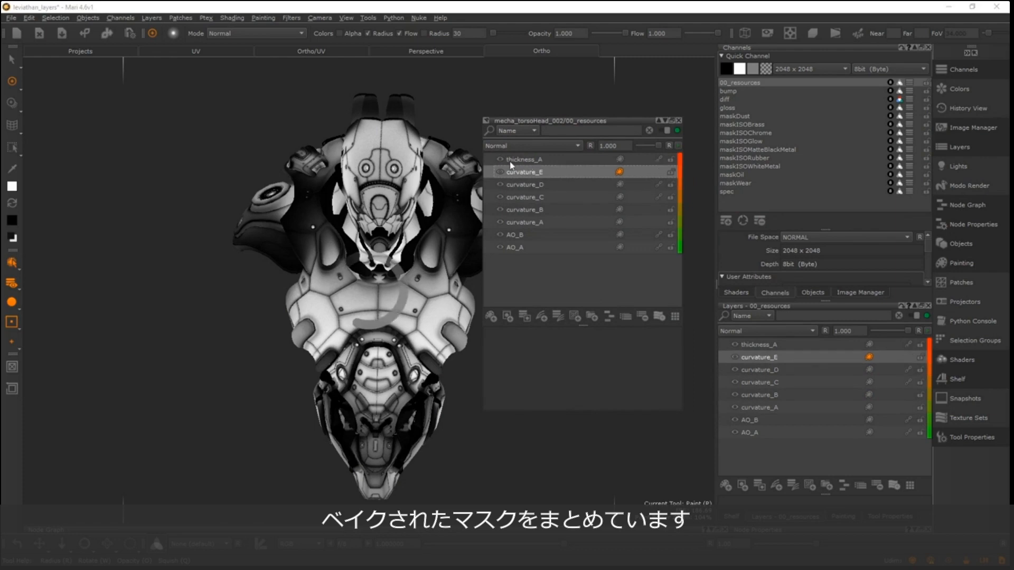
click(536, 158)
- Switch the displayed shader to Current Paint Target so the model shows only the selected layer
key(n)
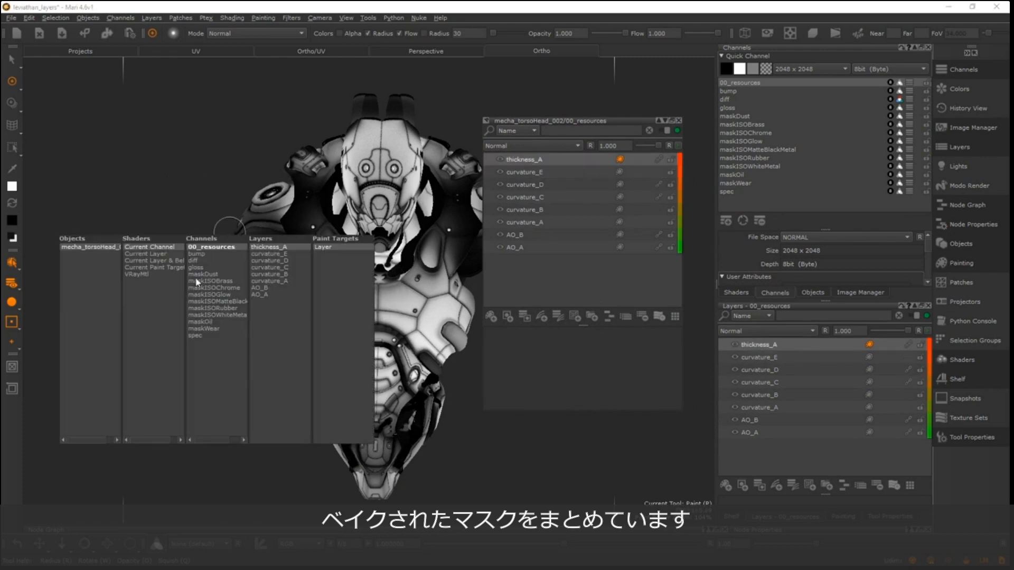
key(n)
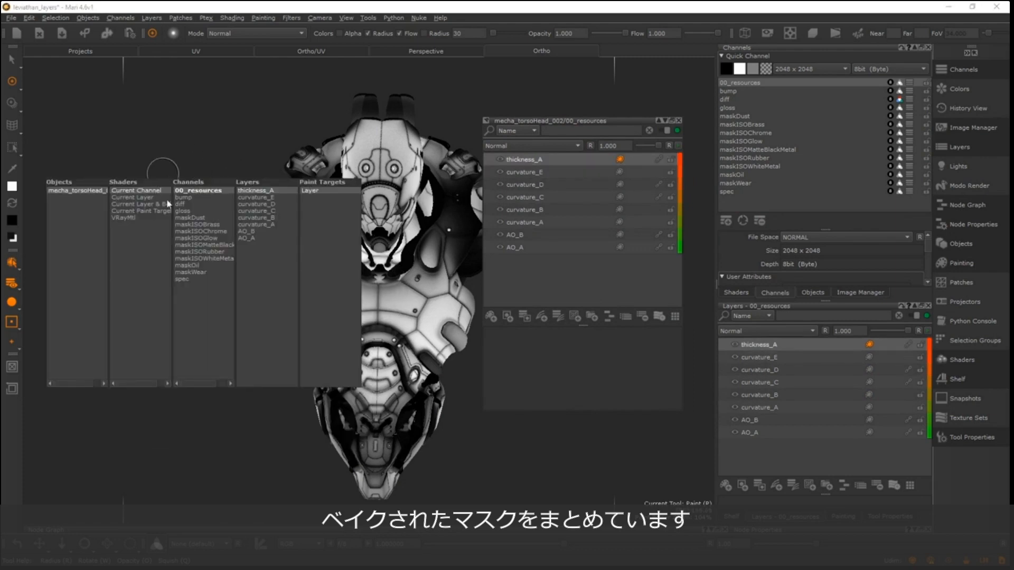
click(143, 212)
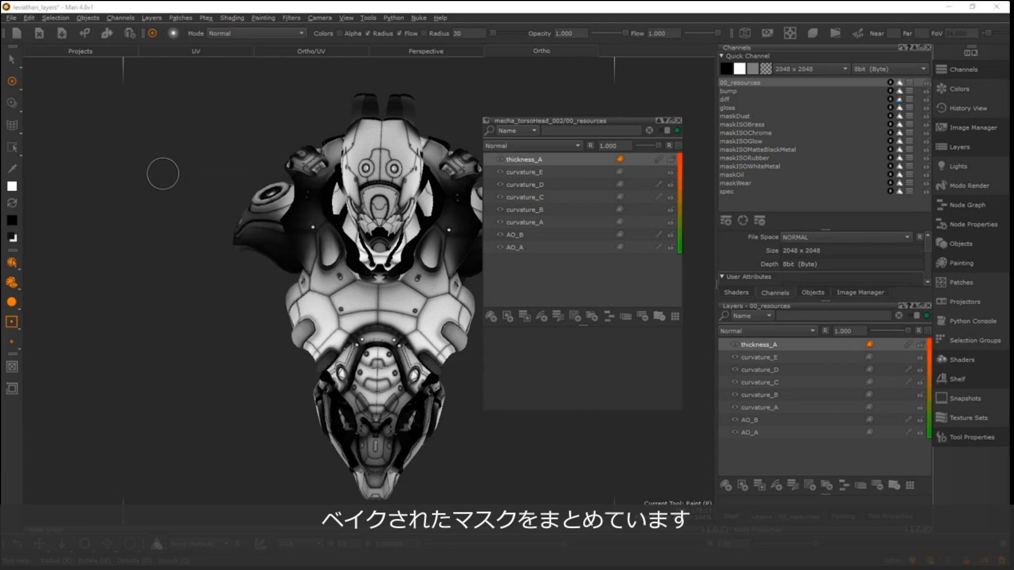
- Preview each baked mask on the model, from curvature_E through curvature_A to AO_B and AO_A
click(541, 172)
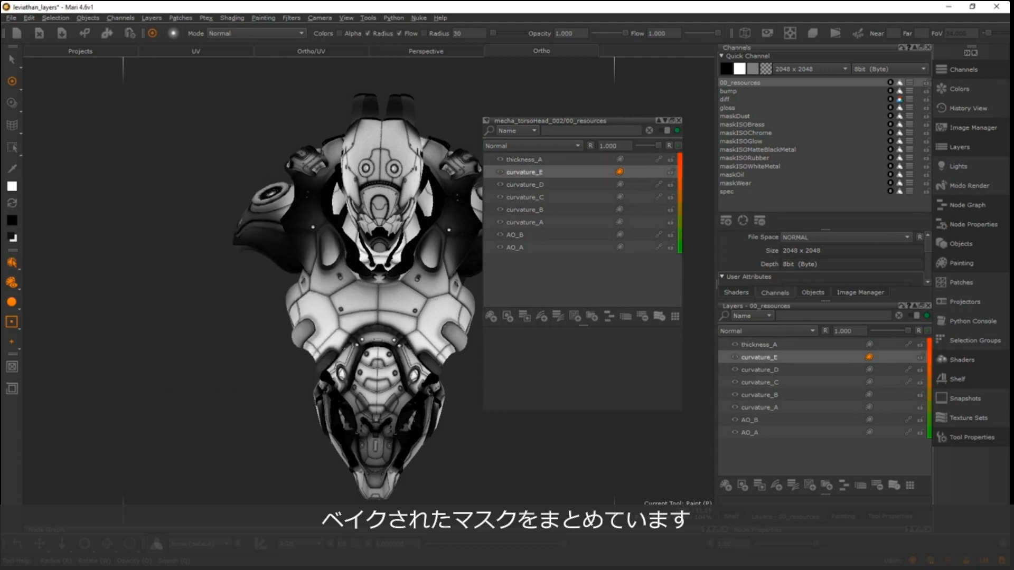
click(538, 184)
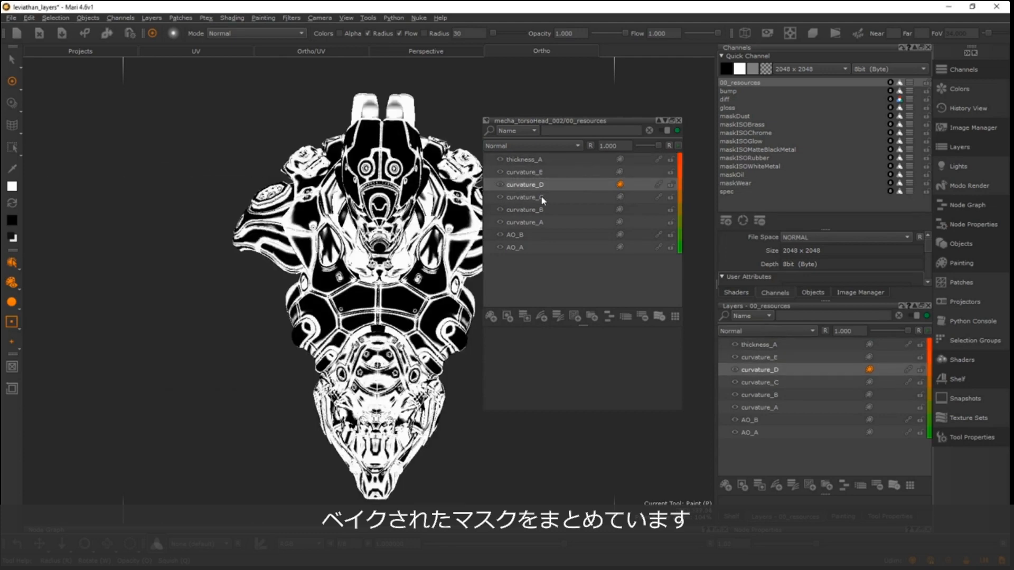
click(540, 197)
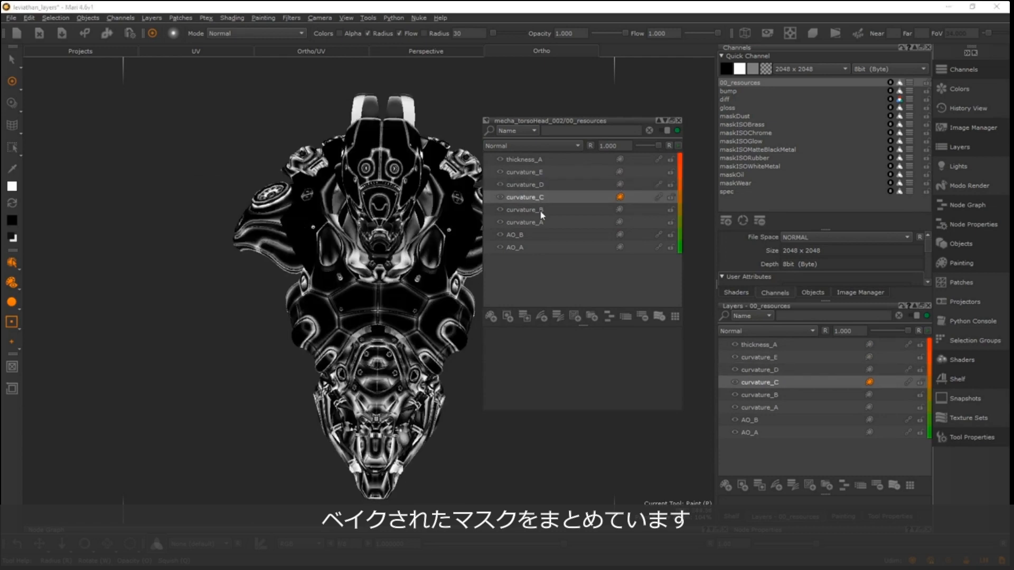
click(540, 210)
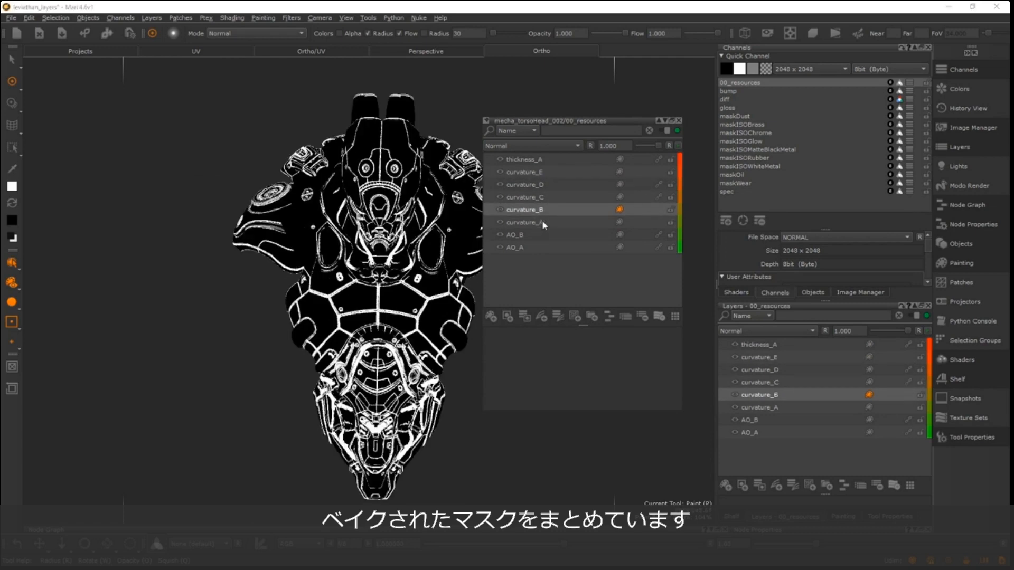
click(542, 222)
click(521, 235)
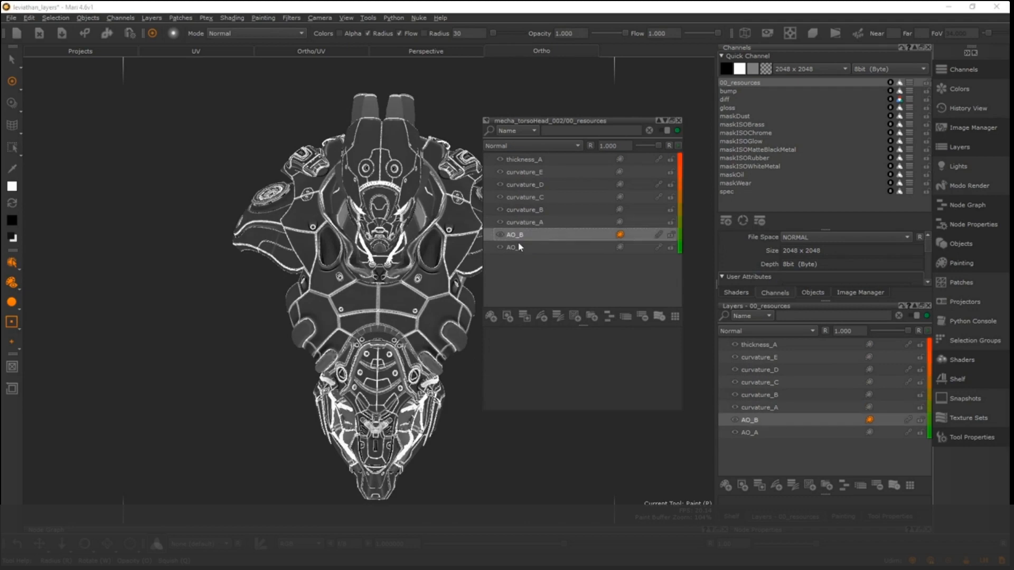
click(523, 246)
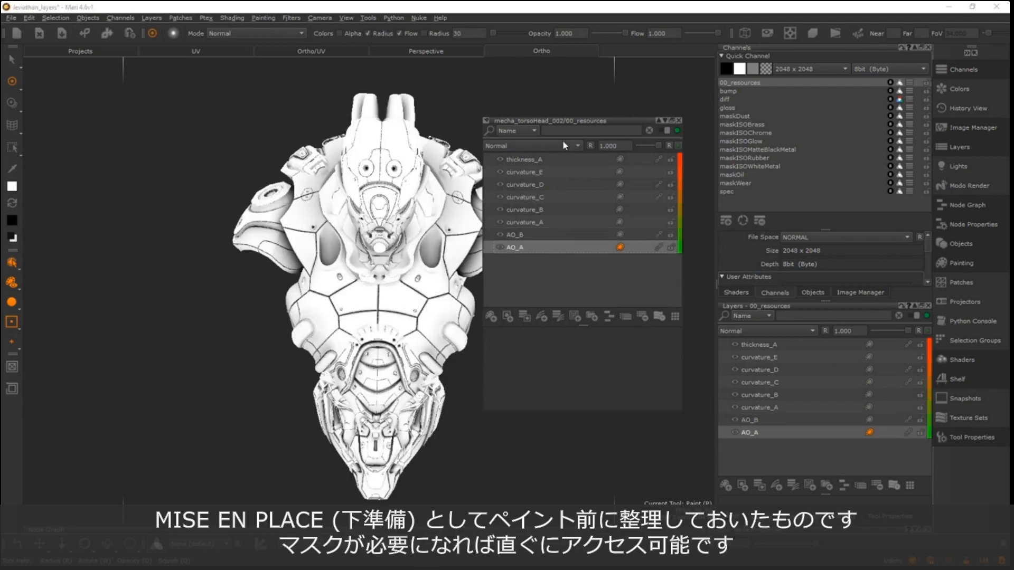
- Select curvature_A, preview the thickness_A mask on the model, and close the floating 00_resources layer window
click(667, 130)
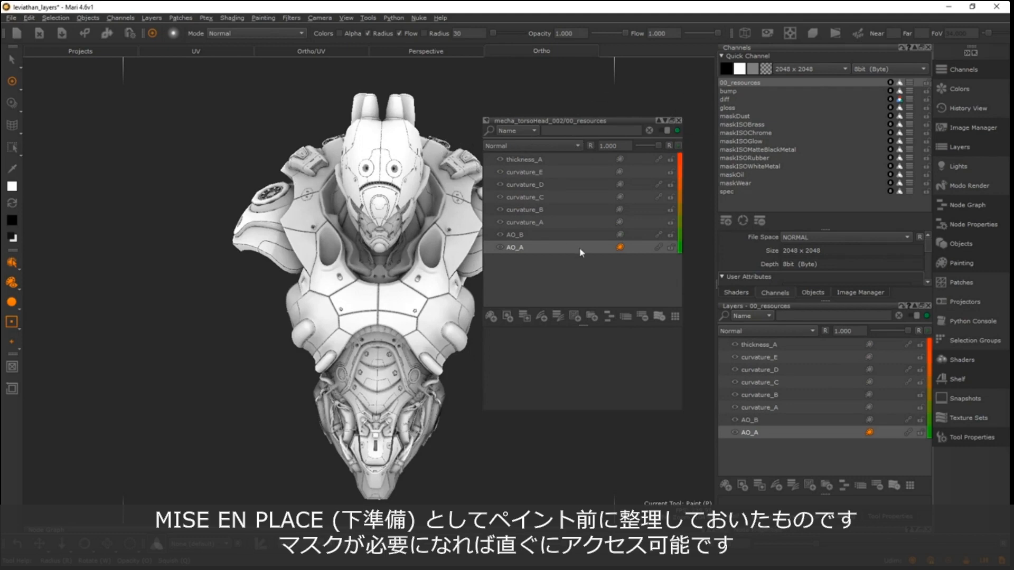
click(541, 222)
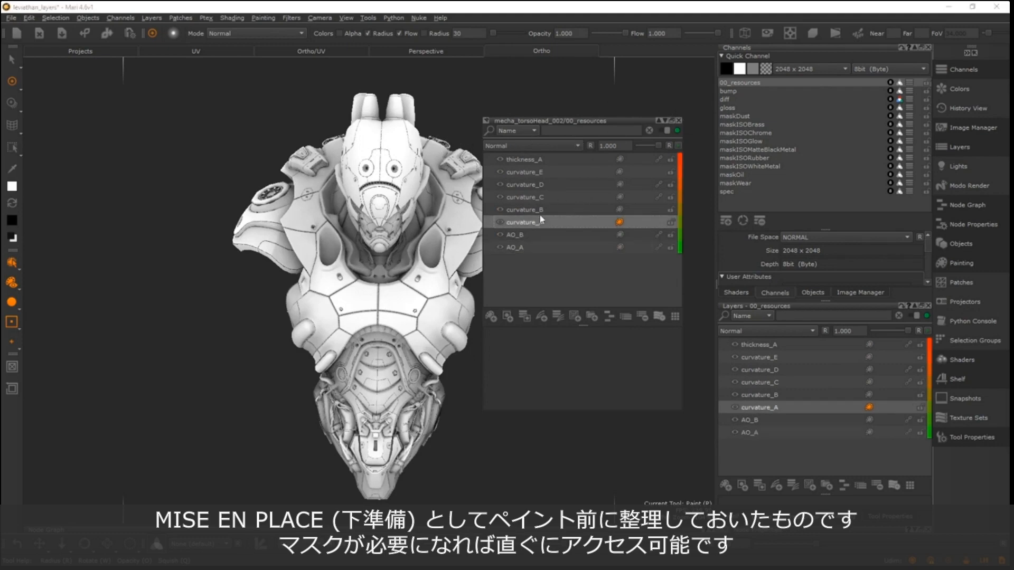
click(539, 160)
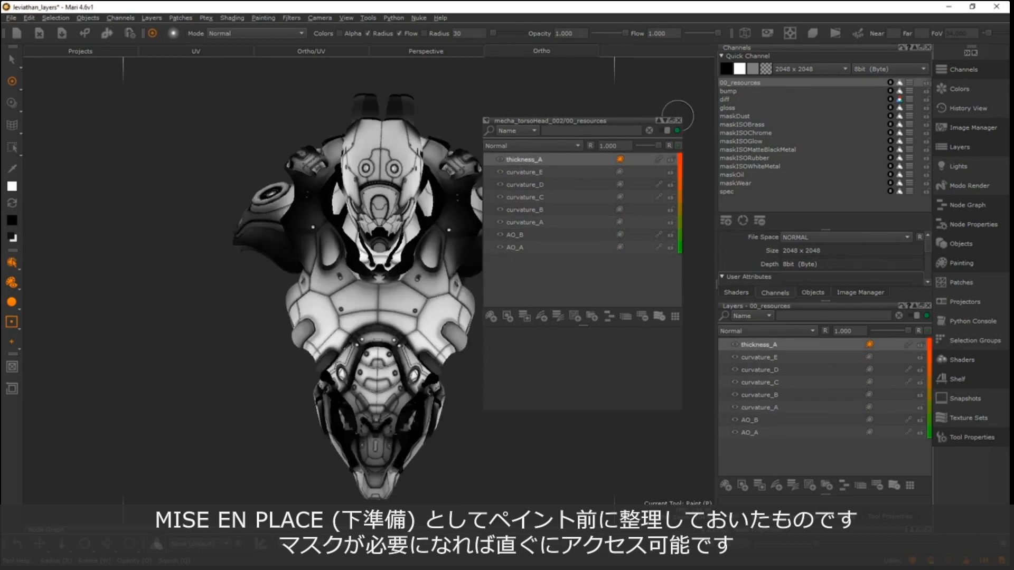
click(680, 121)
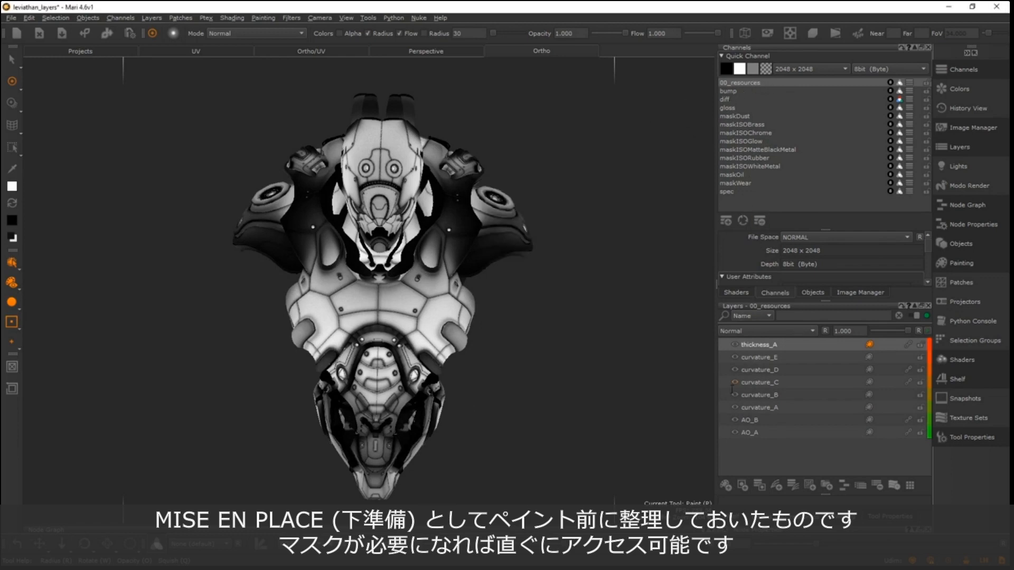
- Display the complete diff channel on the model and open the mask stack of the whiteMetal_DIFF group
click(728, 100)
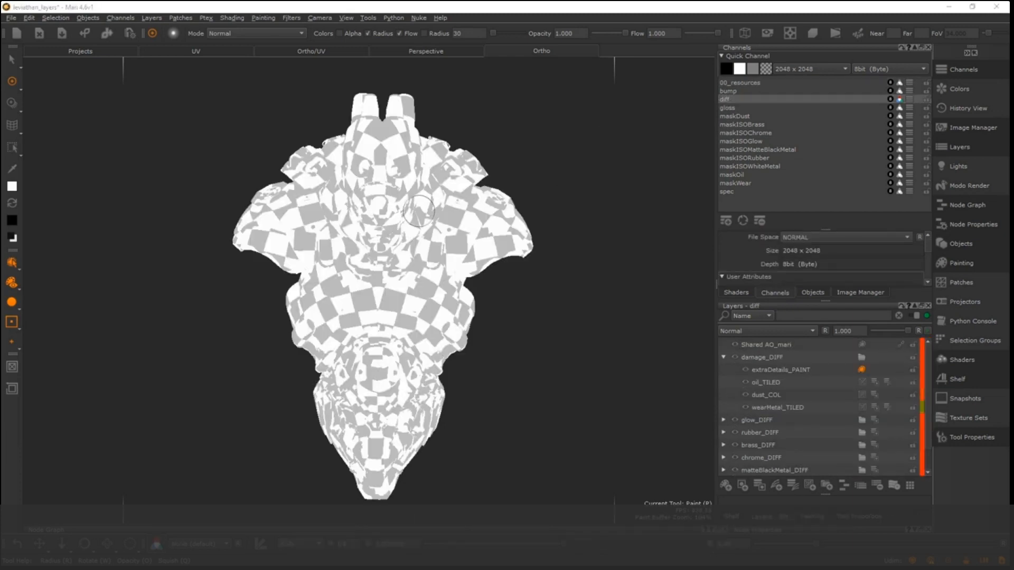
key(h)
click(346, 210)
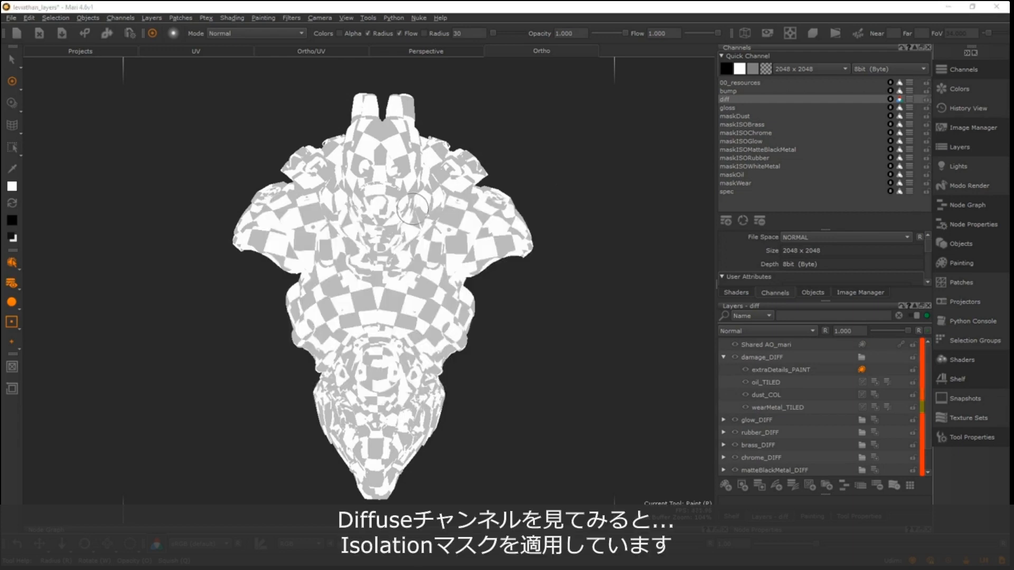
click(723, 357)
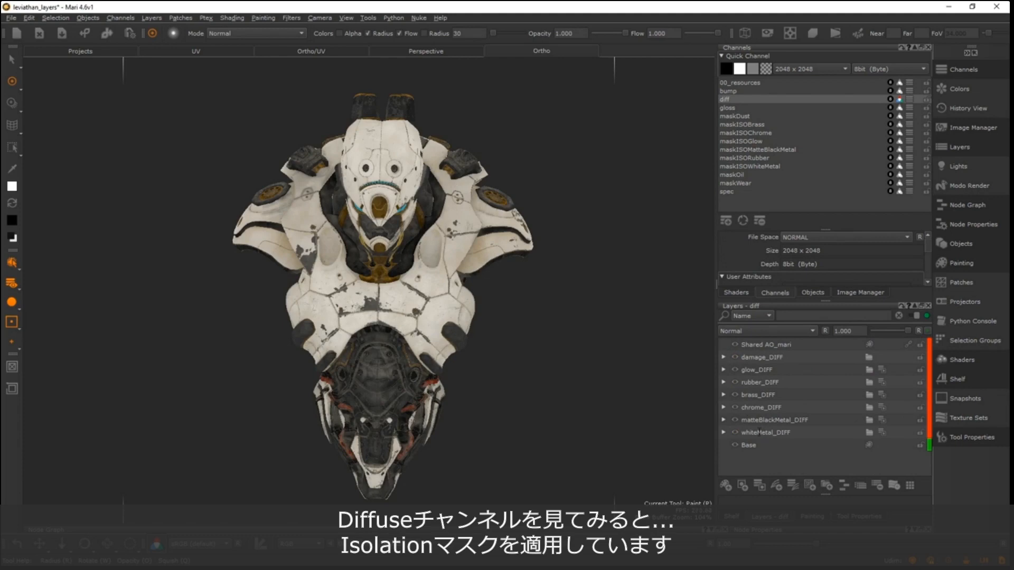
click(880, 432)
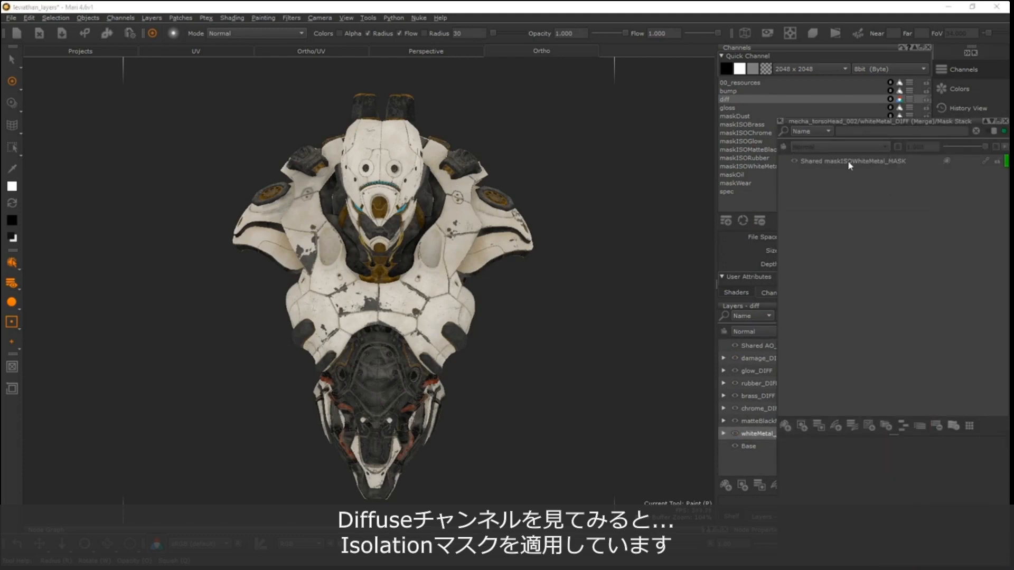
- View the material isolation mask channels on the model: Rubber, WhiteMetal, MatteBlackMetal, Glow, Chrome and Brass, ending on maskISOWhiteMetal
click(745, 159)
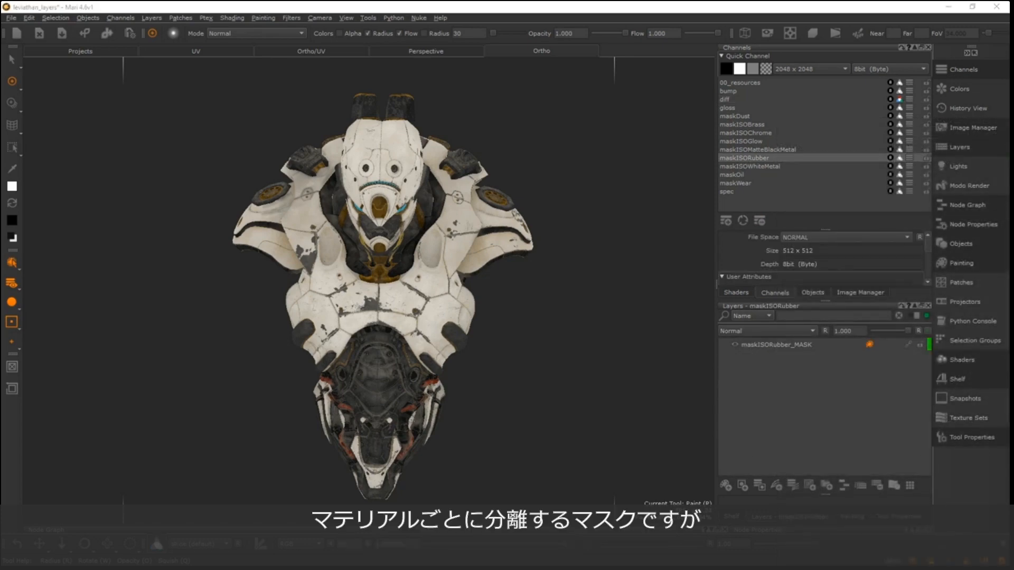
click(750, 166)
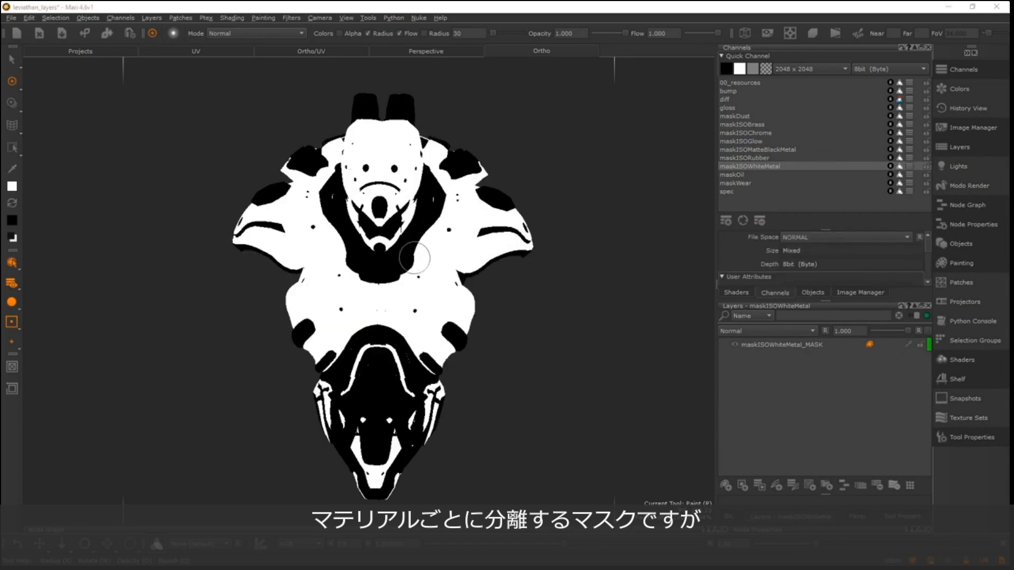
click(759, 150)
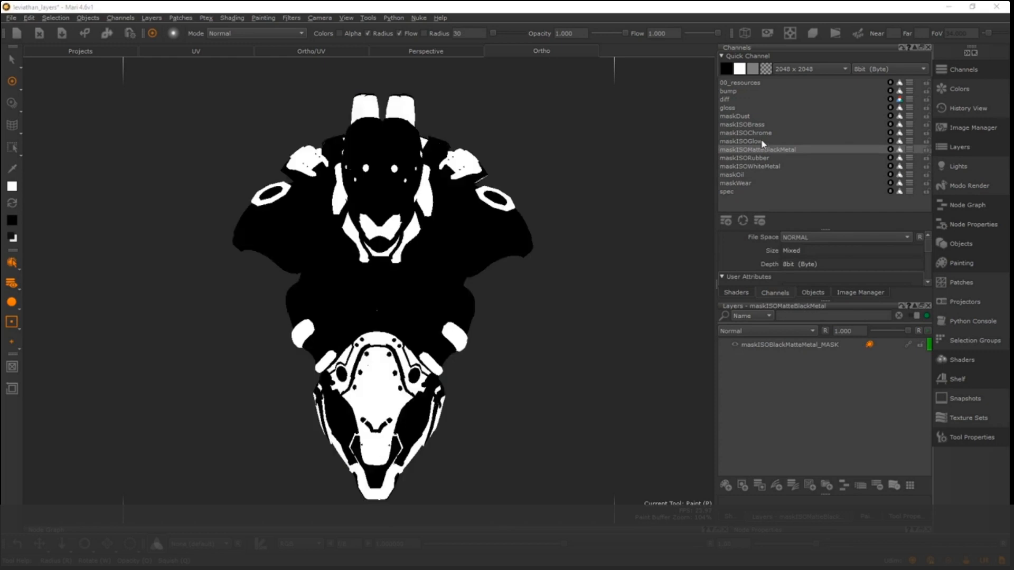
click(762, 141)
click(762, 133)
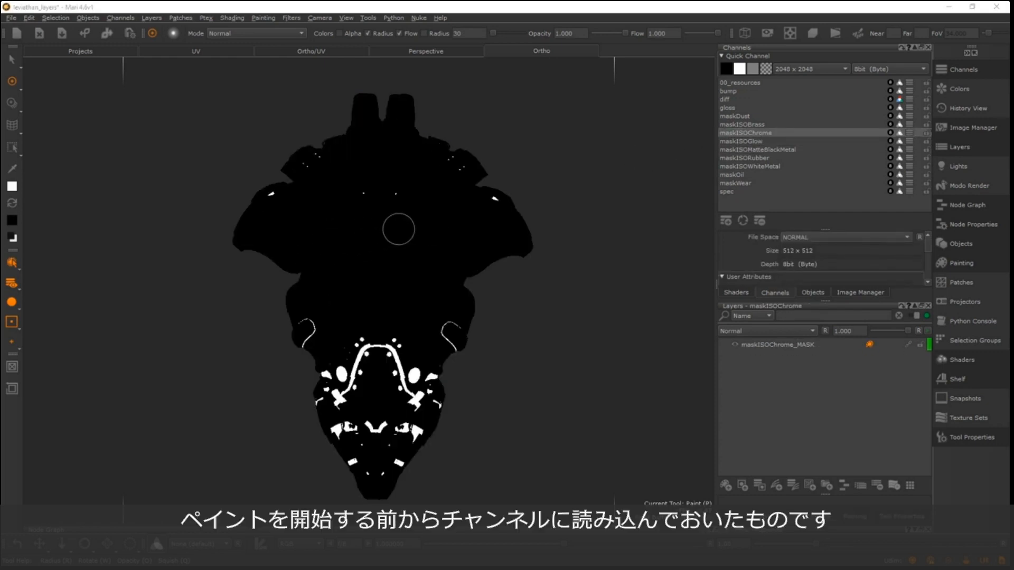
click(748, 125)
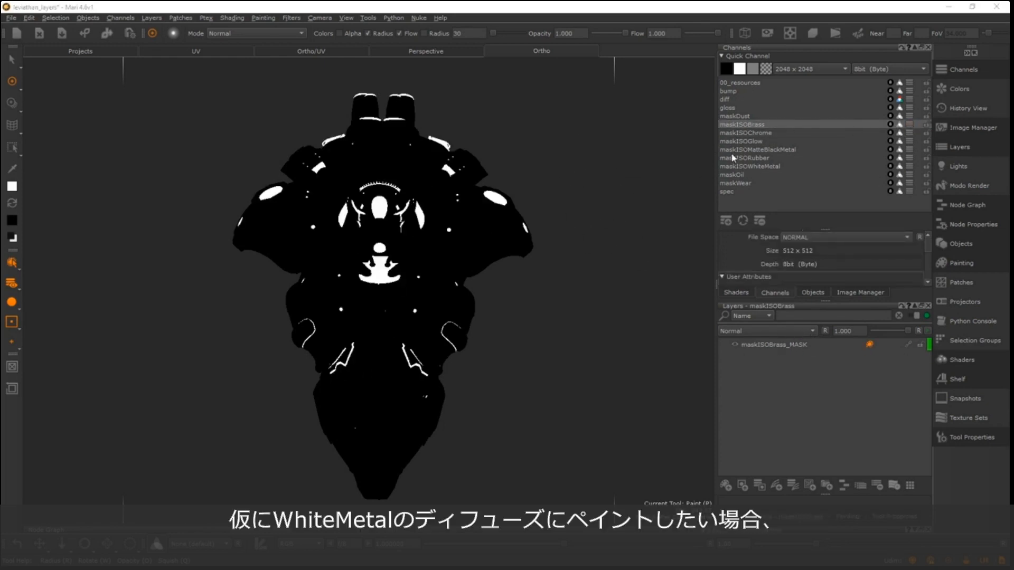
click(755, 166)
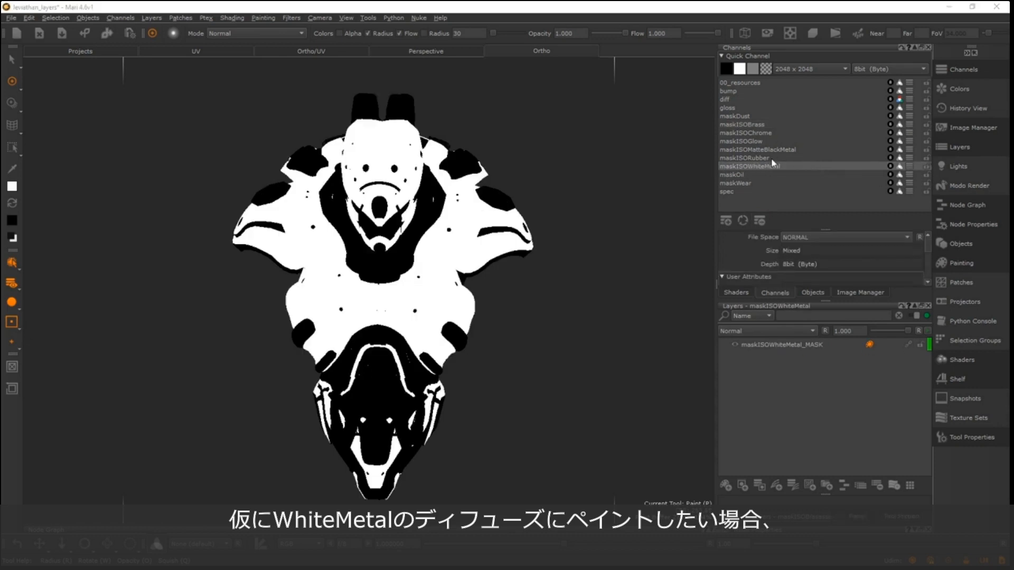
- Return to the diff channel, expand the whiteMetal_DIFF group to show its layers, and open the group's mask stack
click(729, 99)
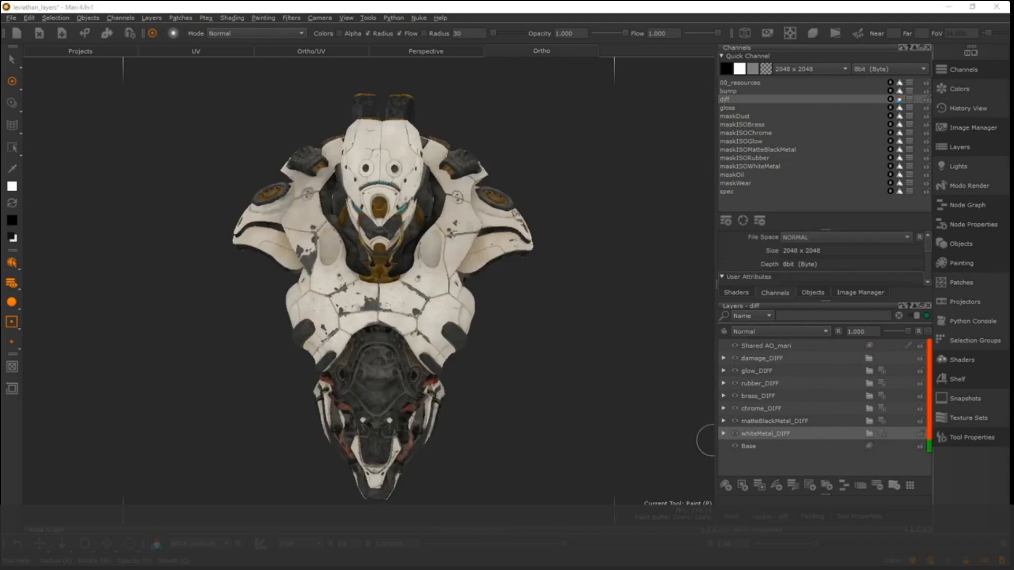
click(723, 433)
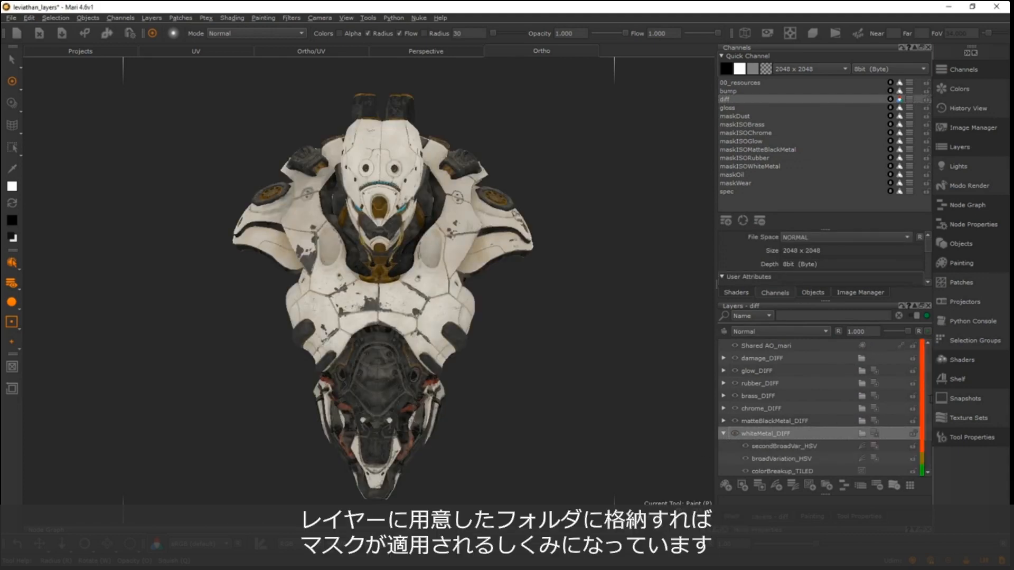
scroll(789, 437, down, 2)
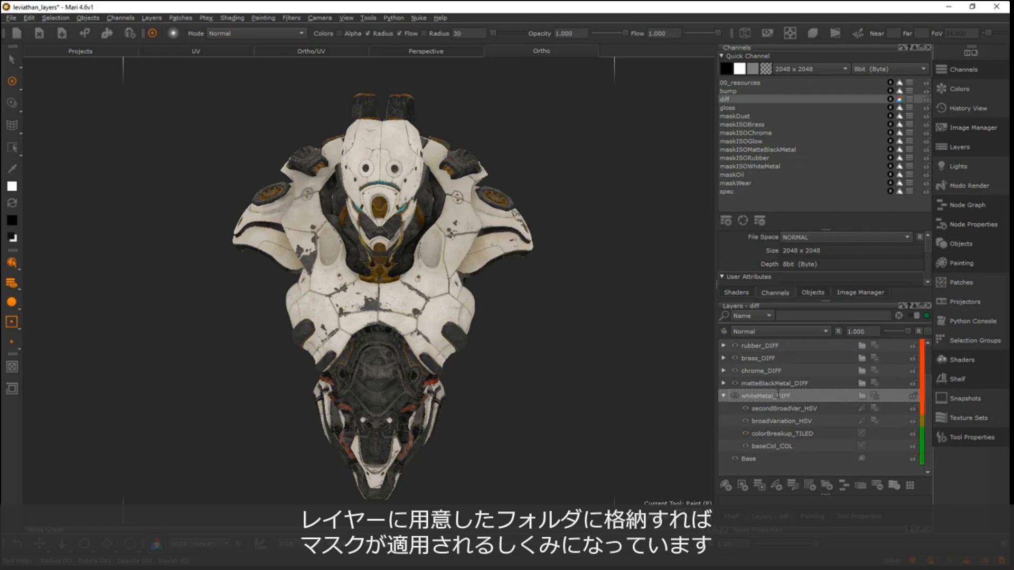
click(875, 395)
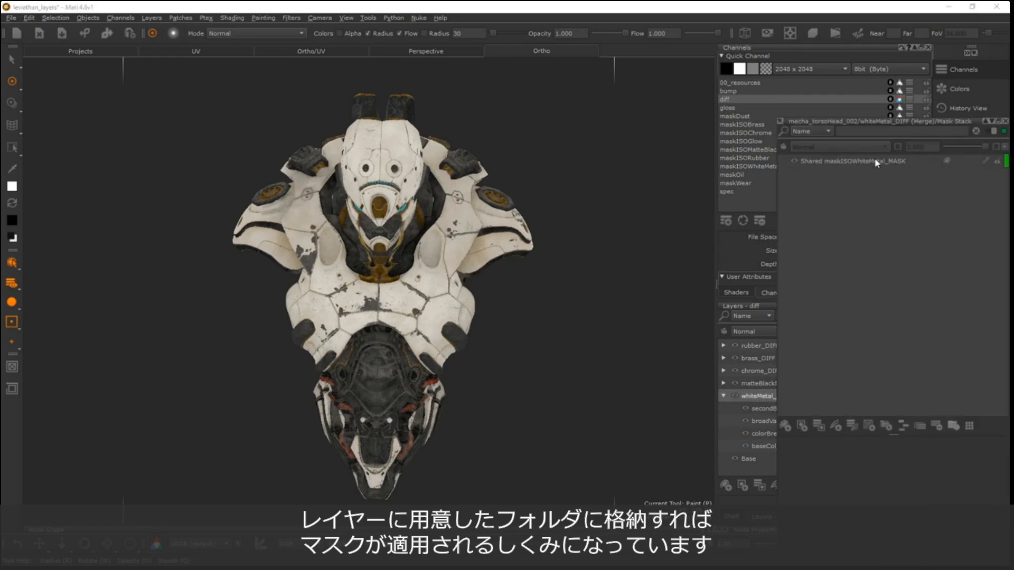
- Dock the whiteMetal_DIFF mask stack beside the viewport, narrow it, and hide the glow, rubber, brass, chrome and matteBlackMetal diffuse groups
click(1006, 126)
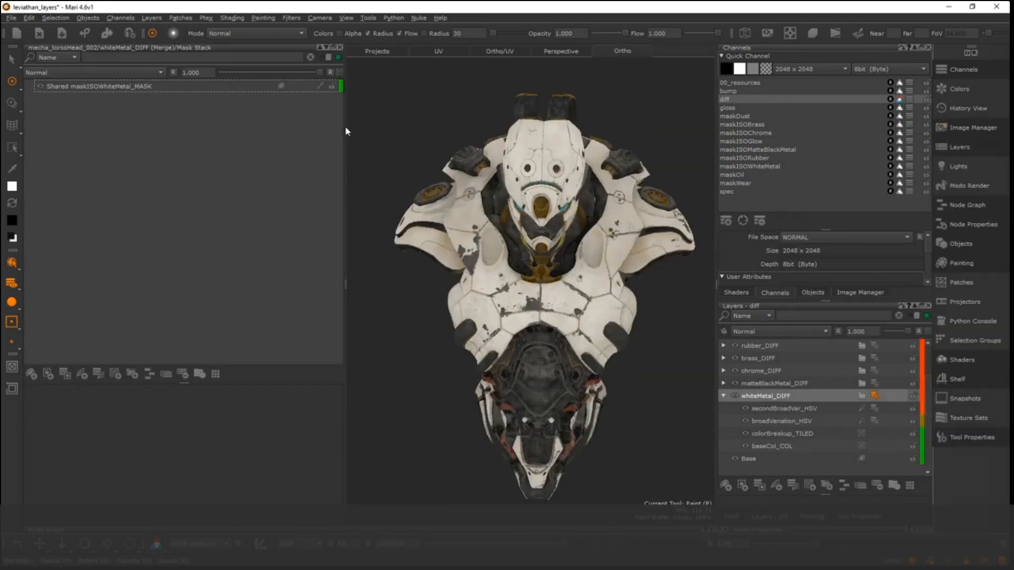
drag(346, 125, 263, 124)
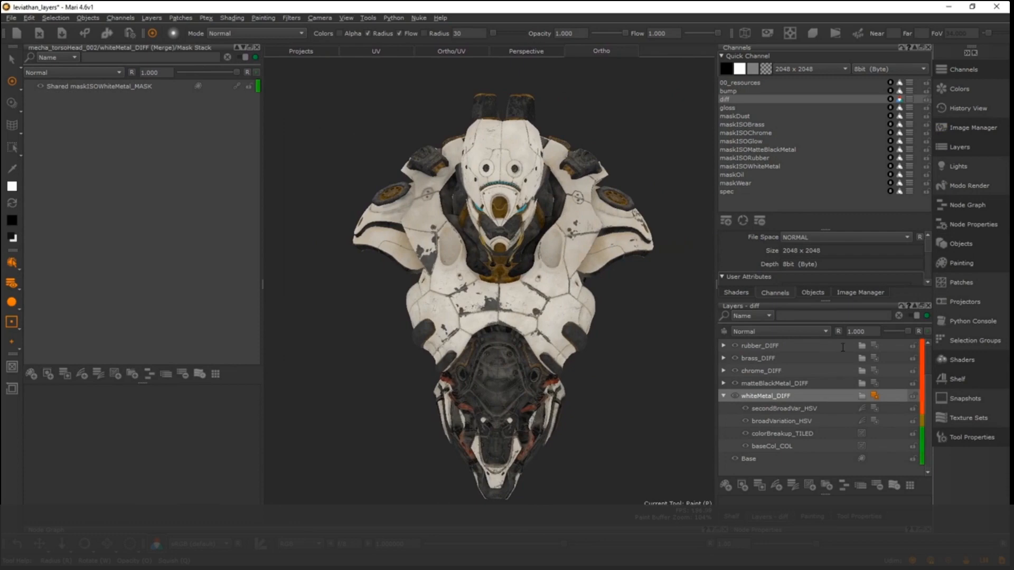
scroll(730, 381, up, 3)
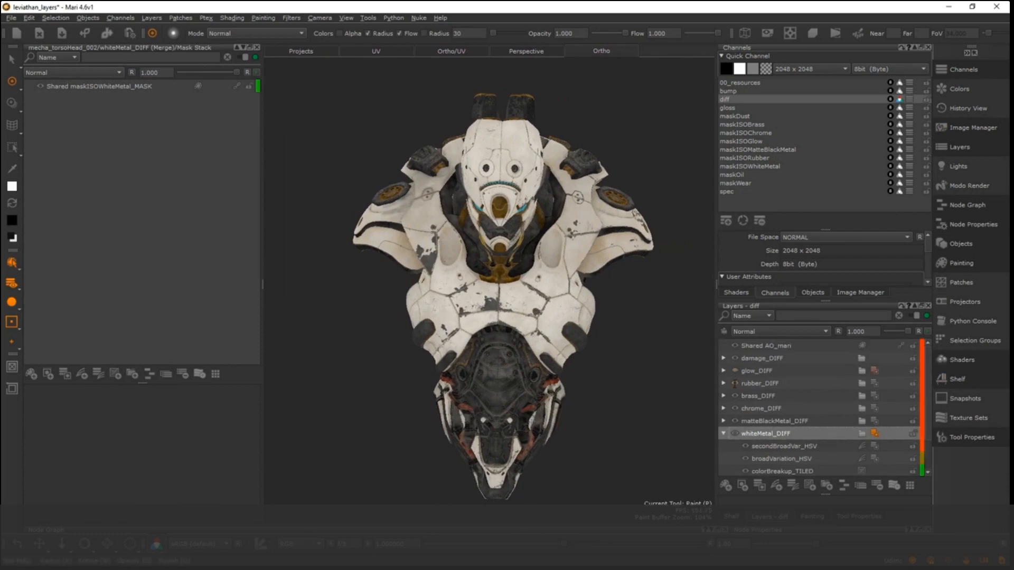
click(735, 421)
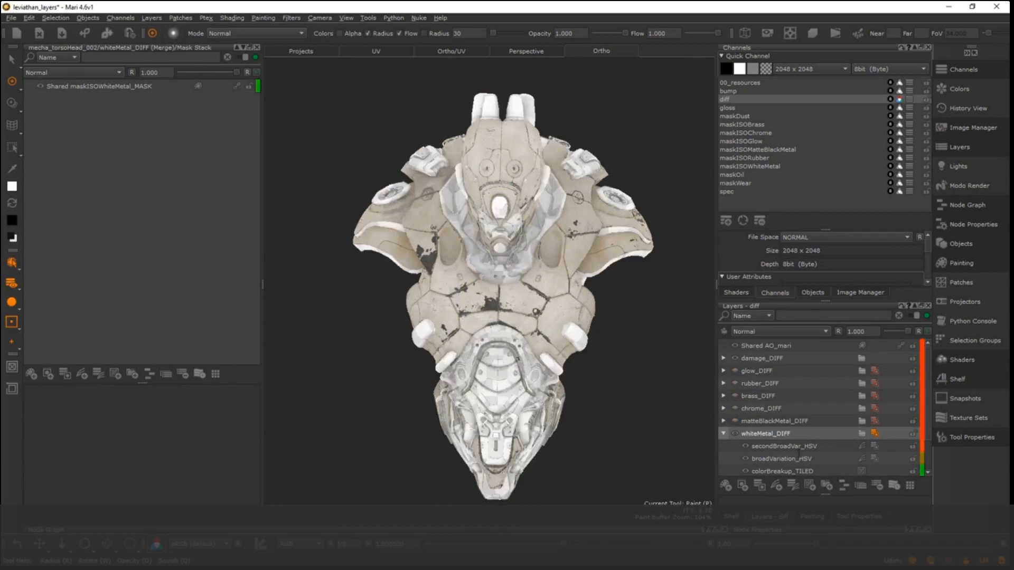
- Switch to Patch Mode and select the patch of the central abdomen plate on the robot's lower torso
alt+middle_drag(470, 276, 481, 262)
alt+drag(481, 262, 480, 258)
right_click(514, 333)
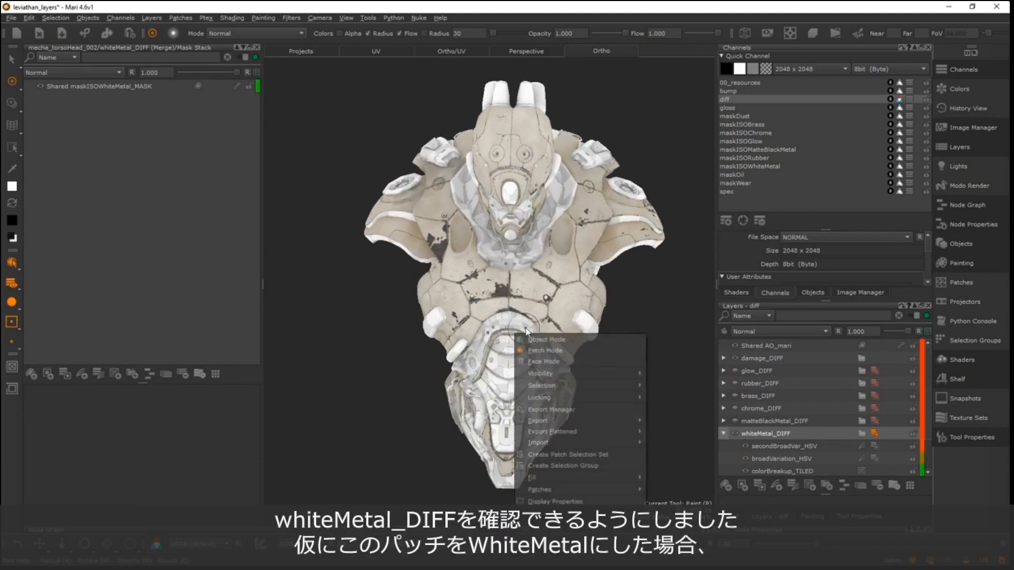
click(547, 350)
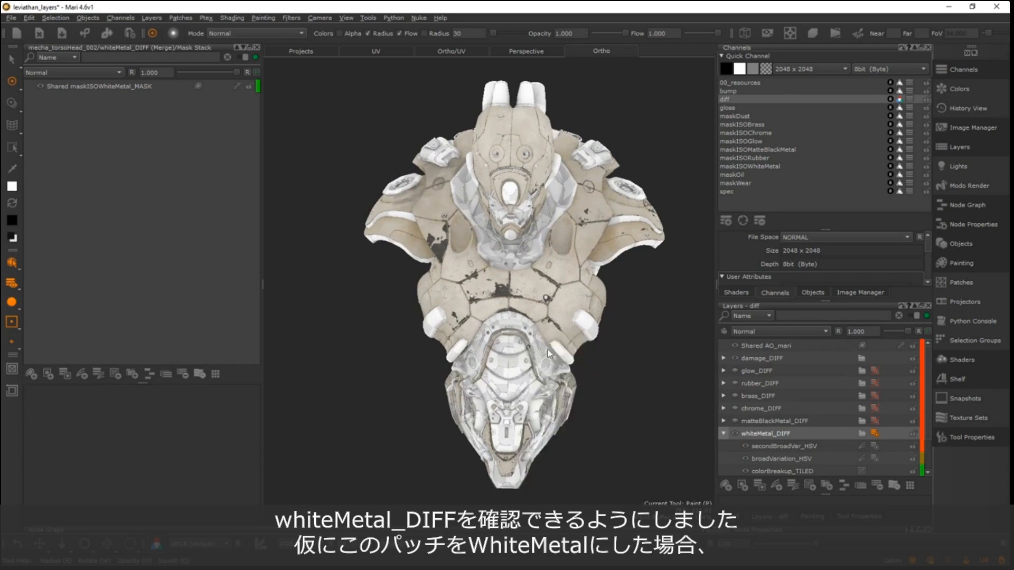
click(508, 367)
click(633, 268)
key(p)
key(s)
click(503, 340)
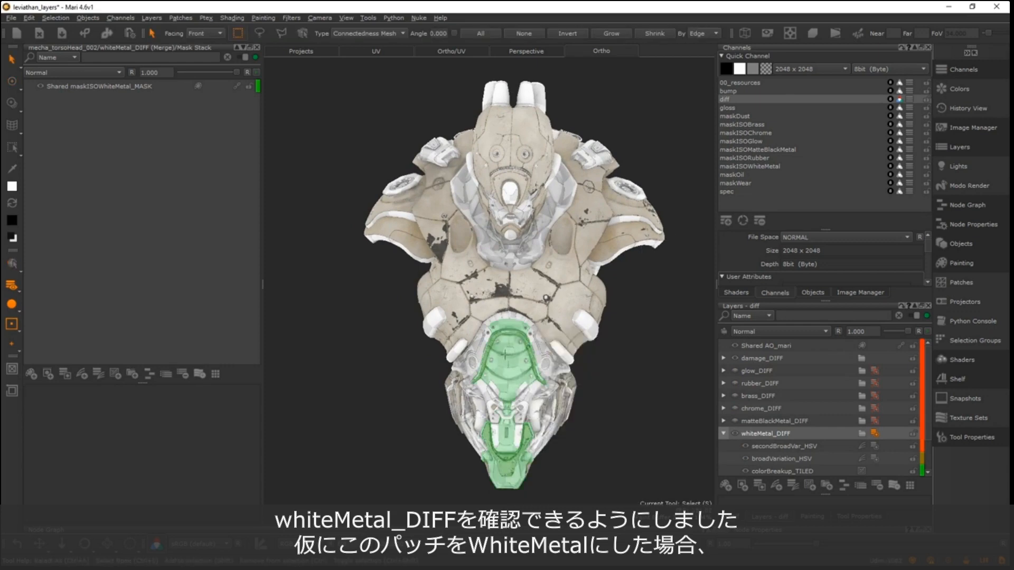
- Fill the selected abdomen patch with White on the Shared maskISOWhiteMetal_MASK layer and clear the selection
click(98, 87)
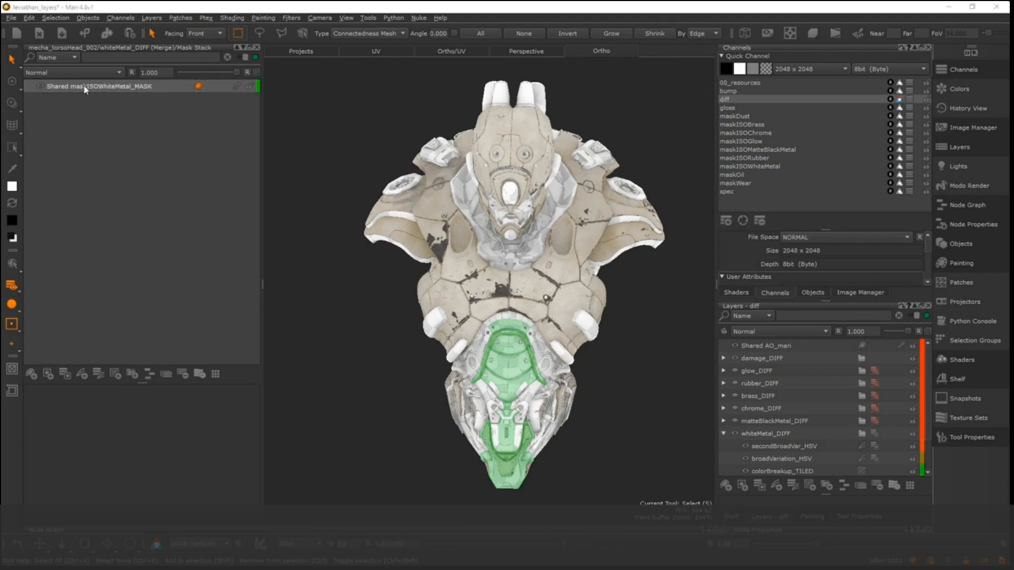
right_click(413, 299)
mouse_move(465, 442)
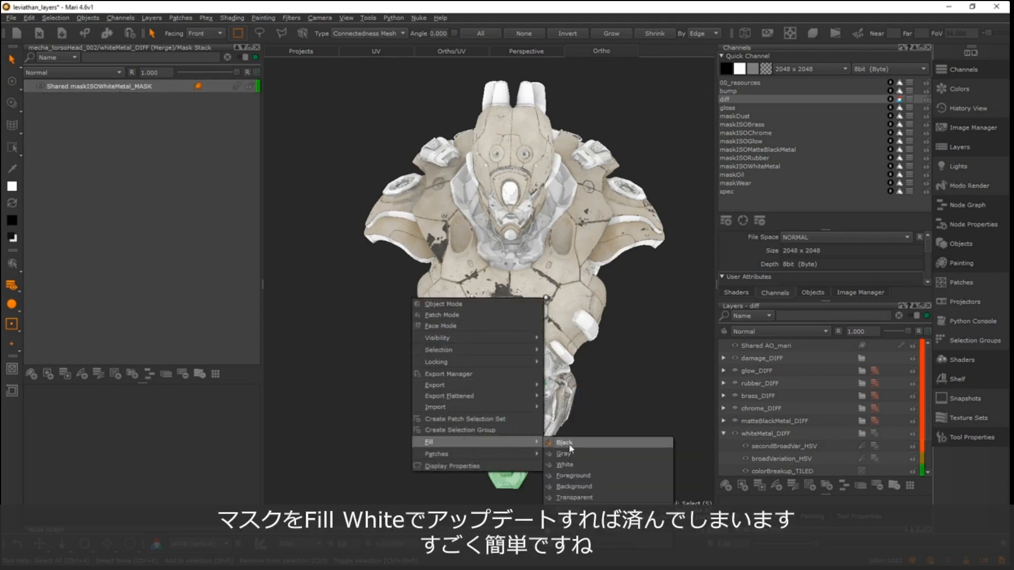
click(575, 465)
click(621, 381)
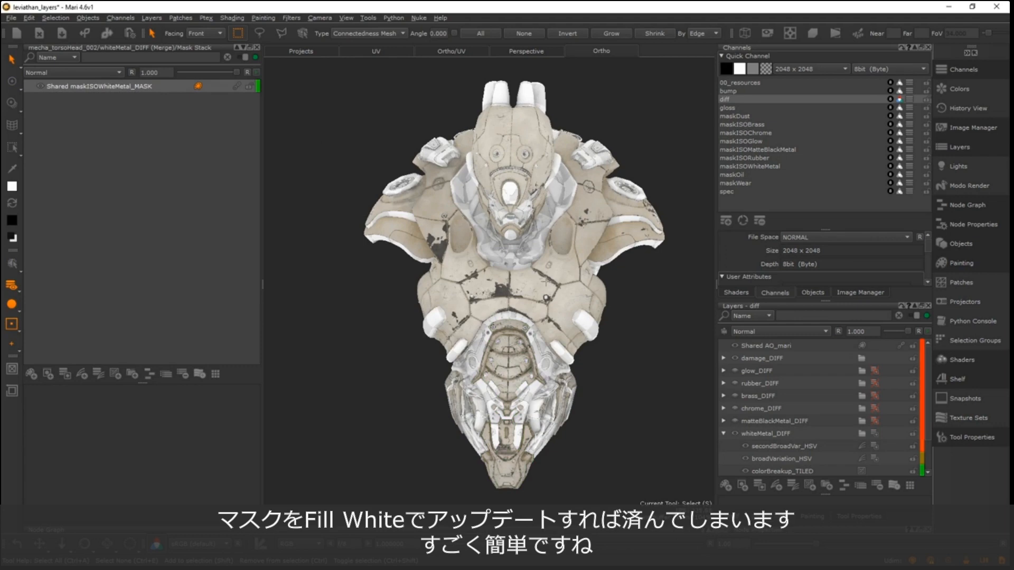
- Select the jaw and collar patch below the face and fill it with White in the white metal mask
alt+middle_drag(546, 299, 538, 252)
alt+right_drag(539, 251, 663, 287)
mouse_move(530, 331)
alt+right_down()
mouse_move(711, 314)
mouse_move(530, 332)
alt+right_up()
alt+drag(613, 269, 591, 283)
alt+middle_drag(591, 283, 568, 323)
alt+drag(569, 323, 531, 350)
click(520, 216)
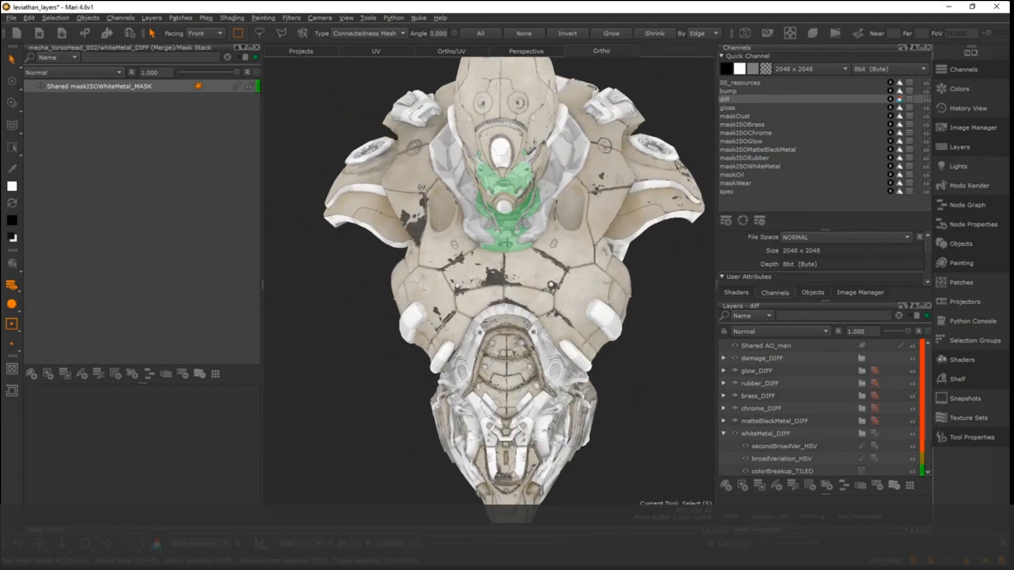
right_click(467, 240)
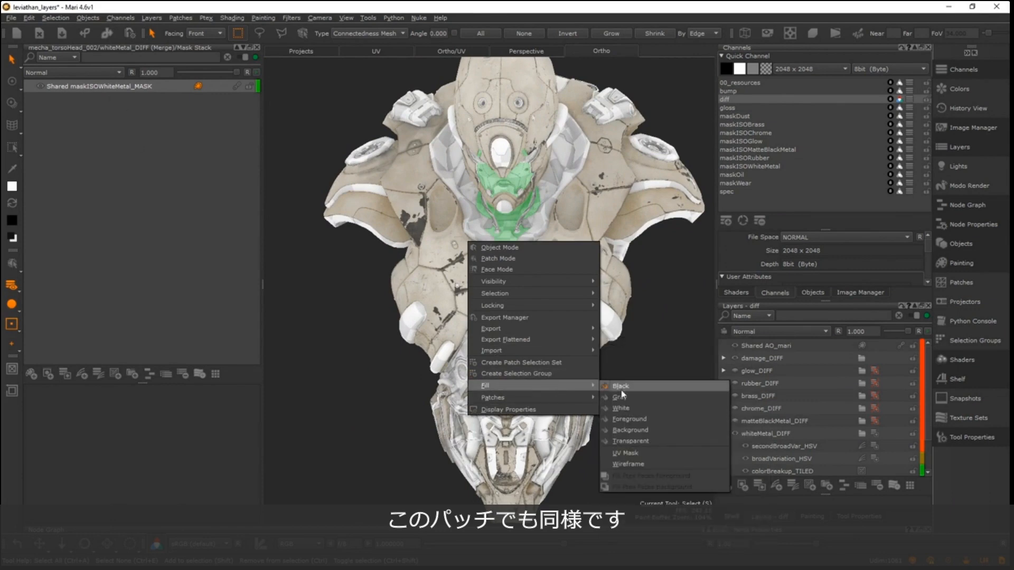
click(629, 409)
- Select the abdomen plate patch again and open the maskISOMatteBlackMetal channel's layers in a floating window
alt+drag(487, 228, 500, 229)
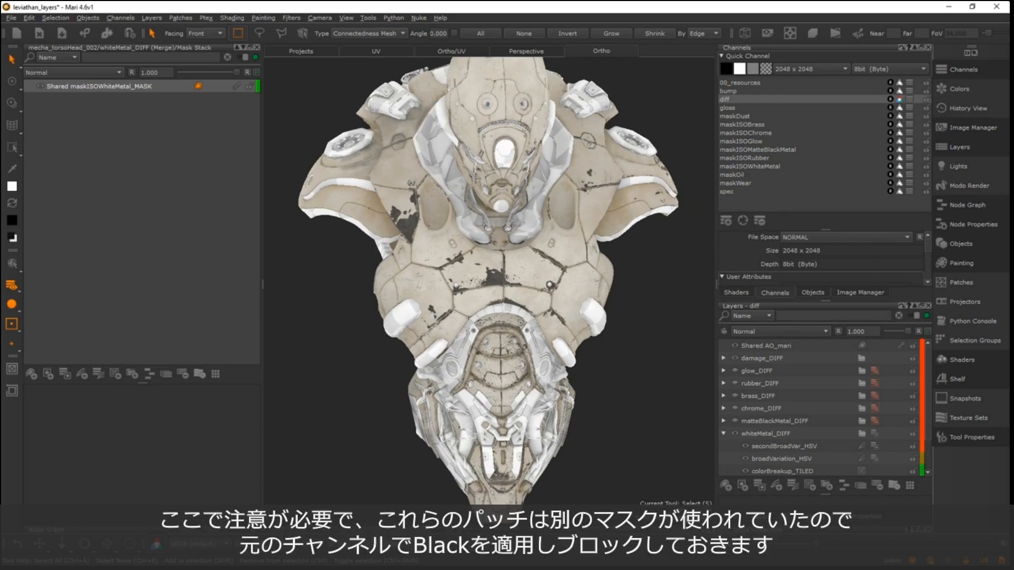
alt+drag(545, 271, 532, 270)
alt+middle_drag(488, 188, 483, 235)
alt+right_drag(483, 235, 468, 220)
alt+drag(488, 220, 499, 220)
alt+middle_drag(499, 220, 490, 181)
alt+right_drag(489, 181, 536, 211)
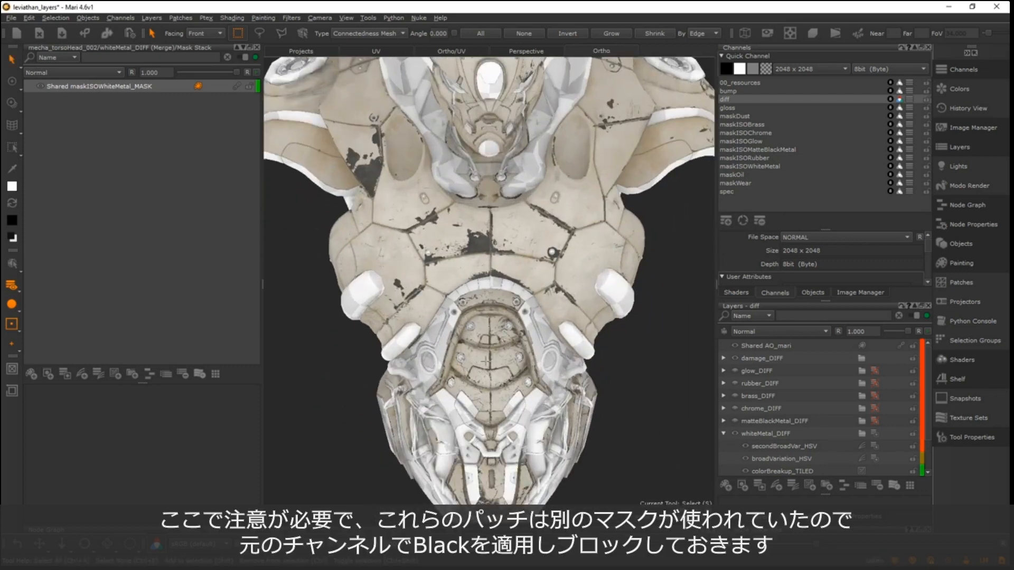
click(509, 334)
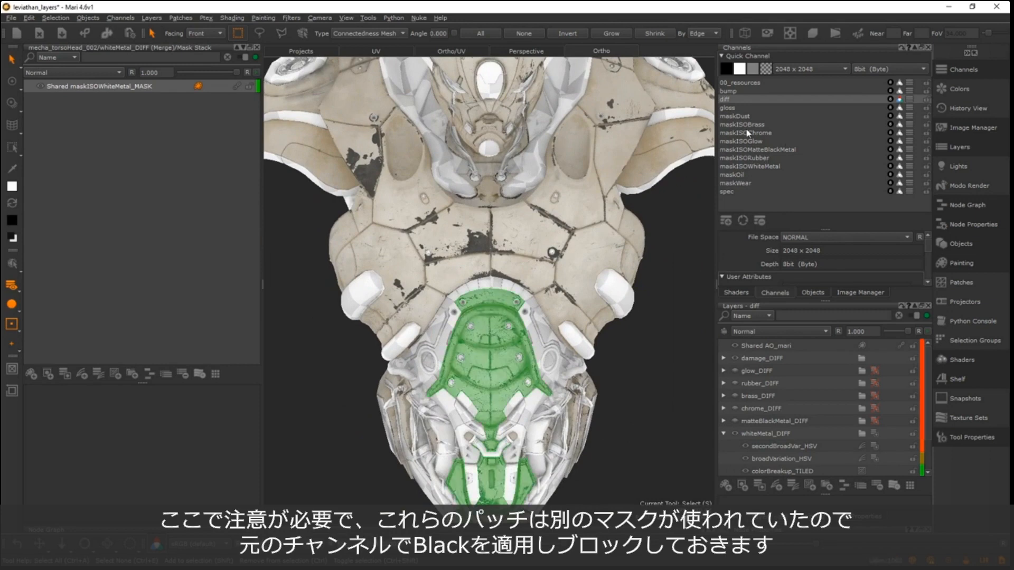
click(764, 150)
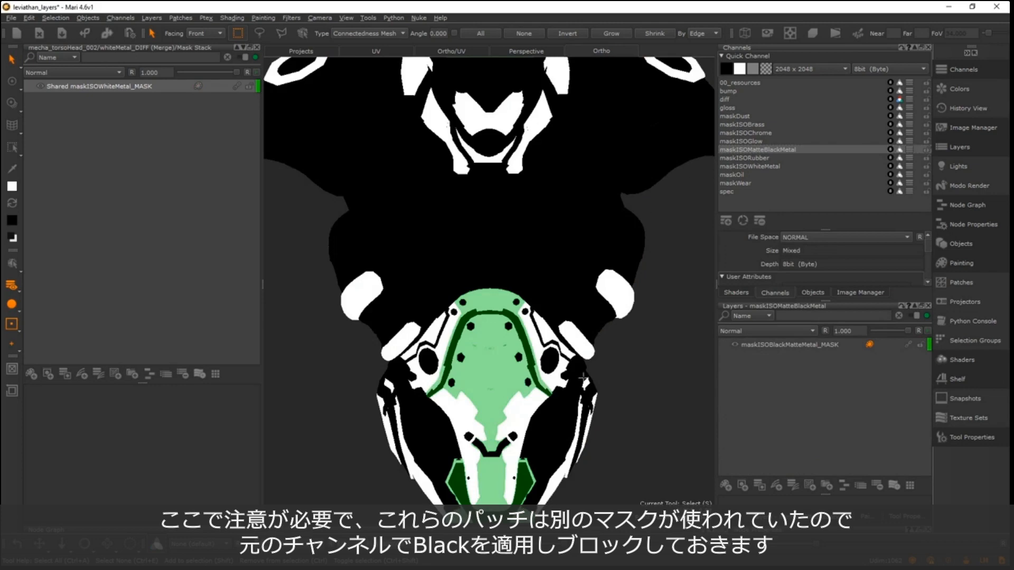
click(911, 150)
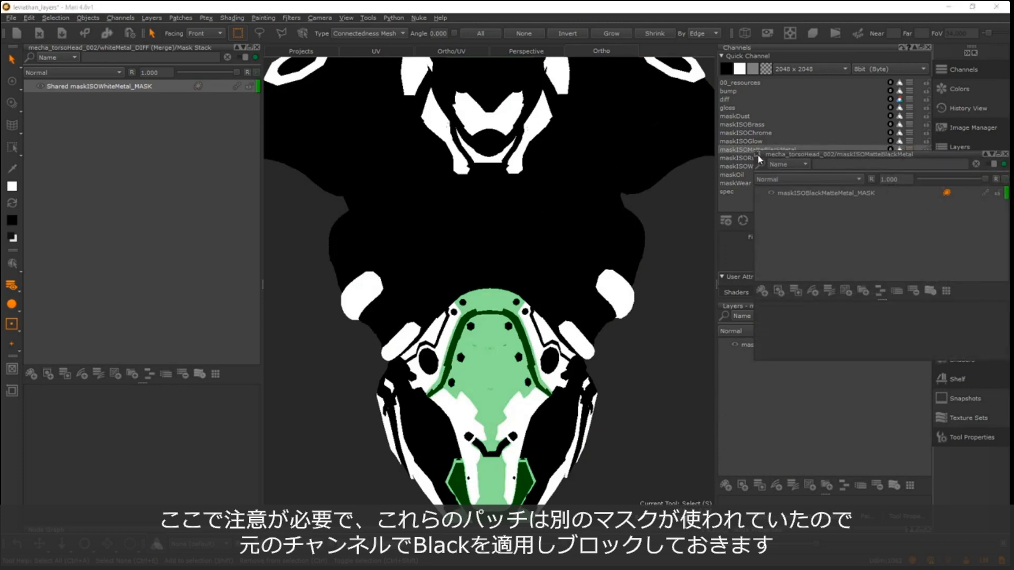
- Fill the abdomen plate patch with Black on the maskISOBlackMatteMetal_MASK layer
click(791, 194)
scroll(475, 290, down, 2)
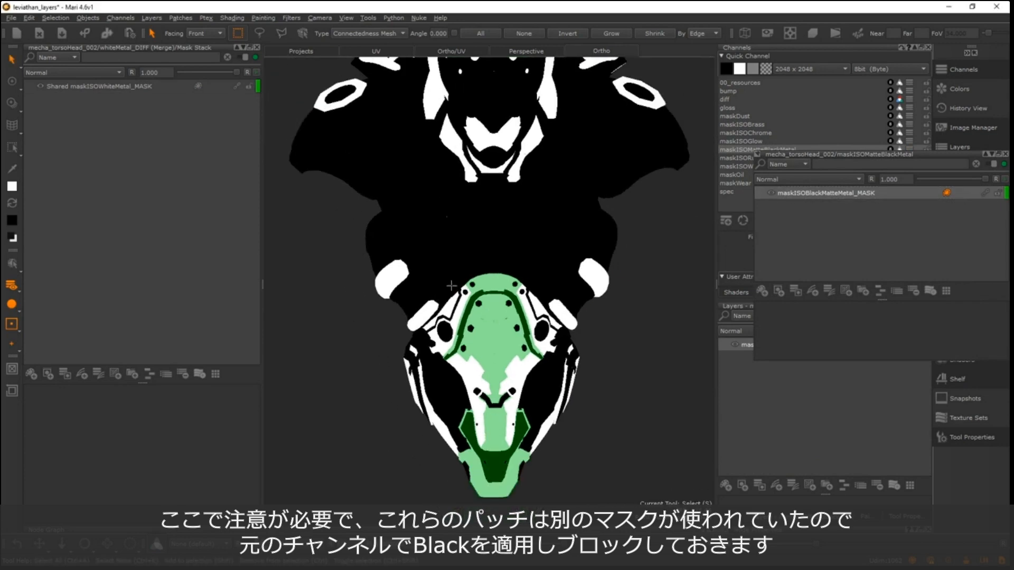
right_click(464, 318)
mouse_move(554, 468)
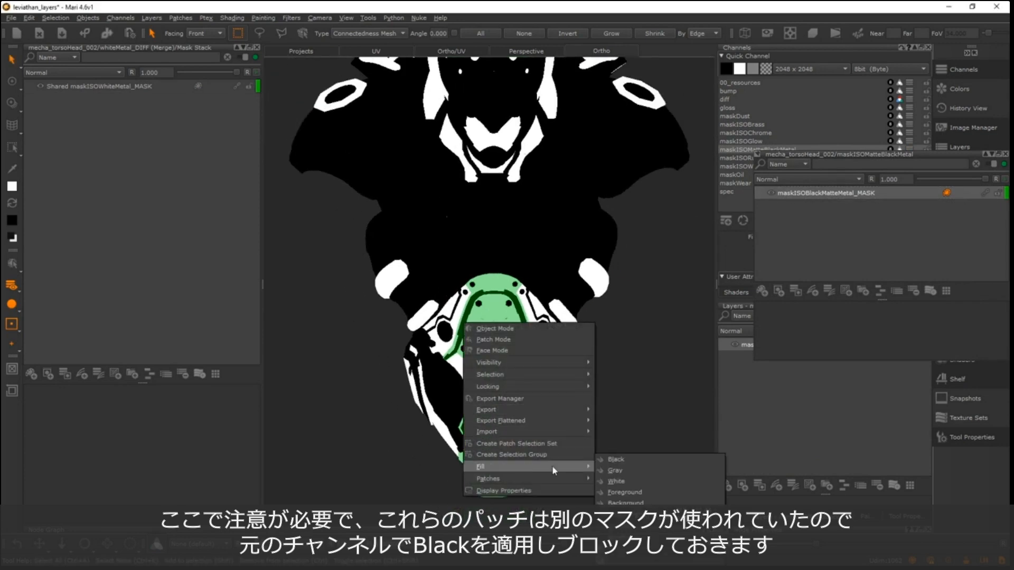
click(631, 458)
- Fill the jaw and collar patch with Black in the matte black metal mask and close the floating layer window
click(503, 138)
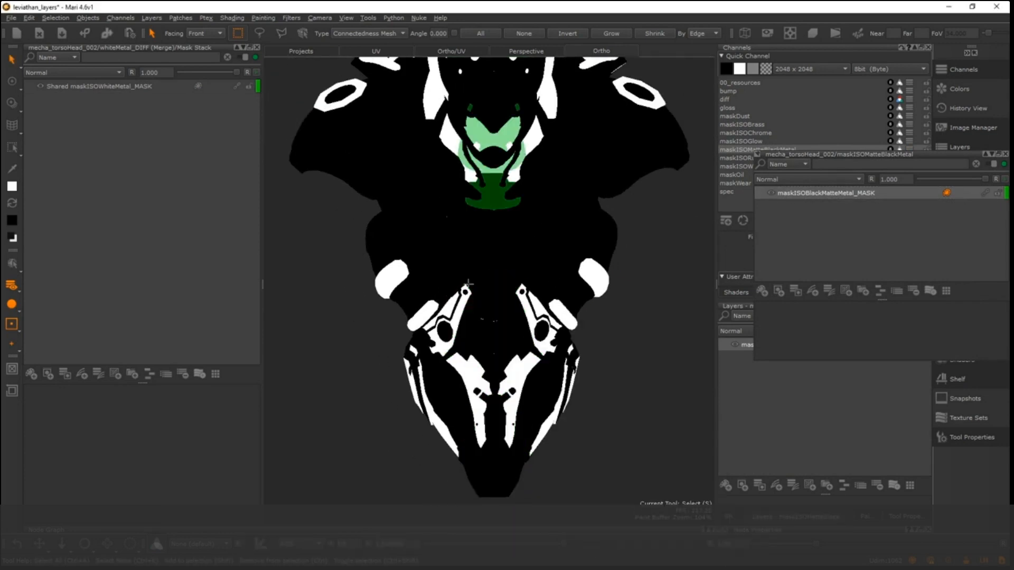
right_click(481, 286)
mouse_move(607, 431)
click(636, 438)
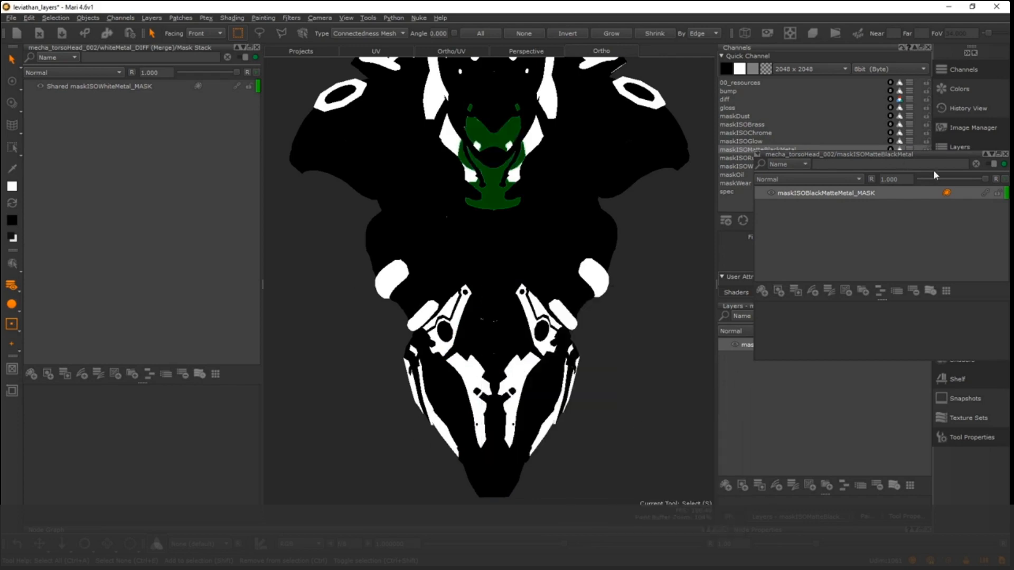
click(1004, 156)
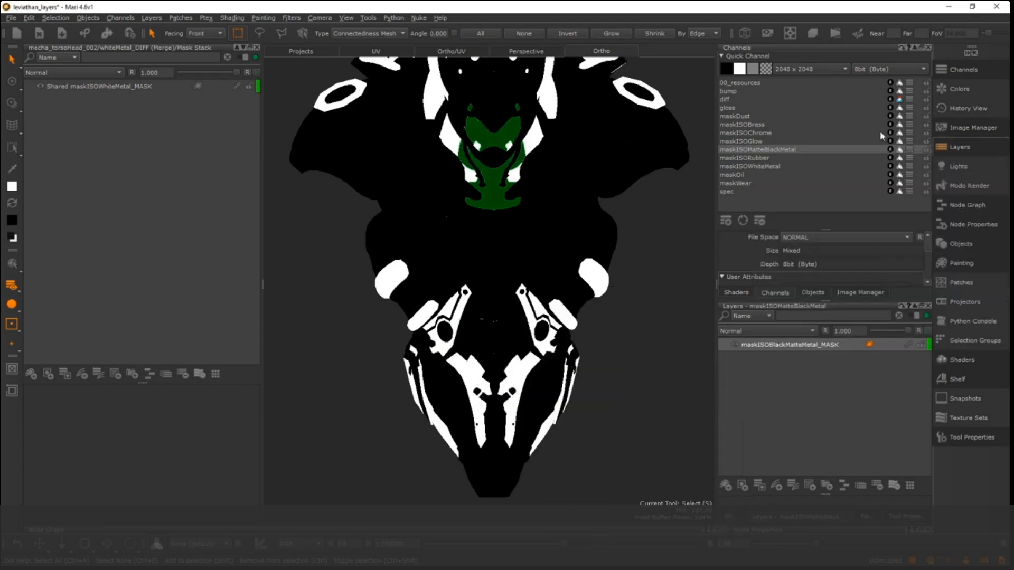
- Return to the diff channel and show the glow, rubber, brass, chrome and matteBlackMetal groups again
click(732, 101)
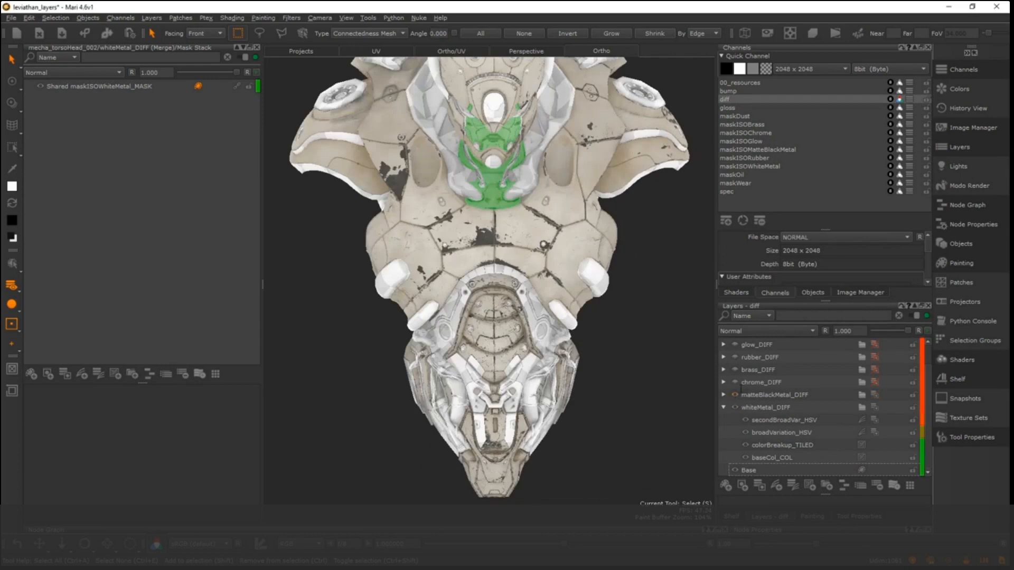
click(735, 358)
click(735, 345)
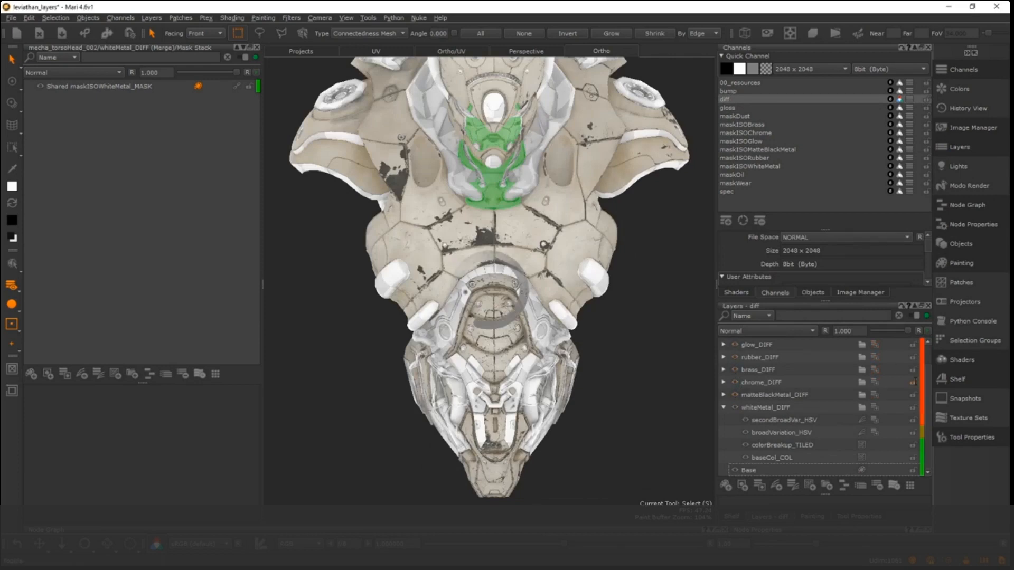
scroll(749, 371, up, 1)
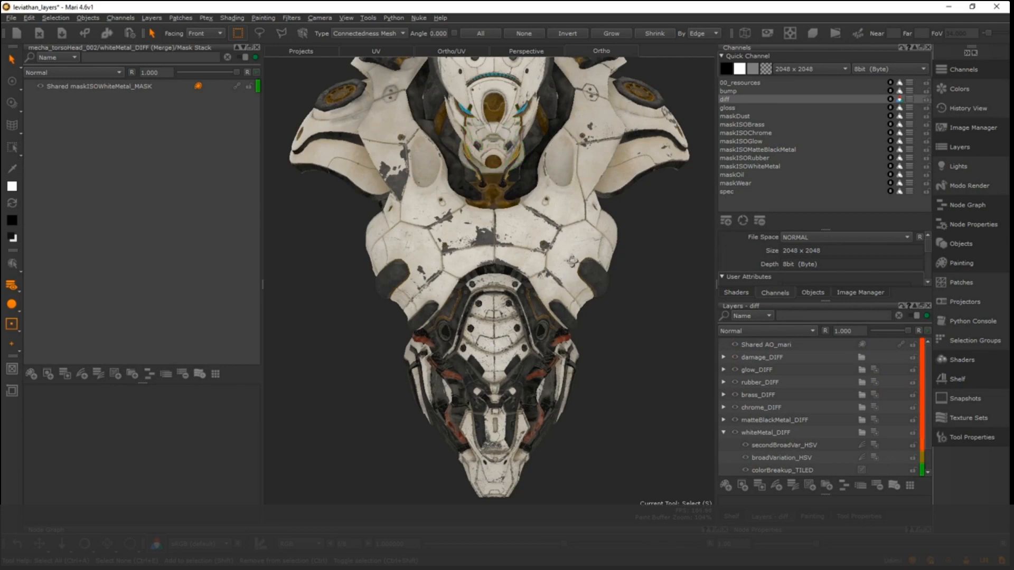
alt+drag(572, 261, 543, 287)
mouse_move(543, 268)
alt+middle_down()
mouse_move(506, 268)
mouse_move(501, 283)
mouse_move(531, 283)
alt+middle_up()
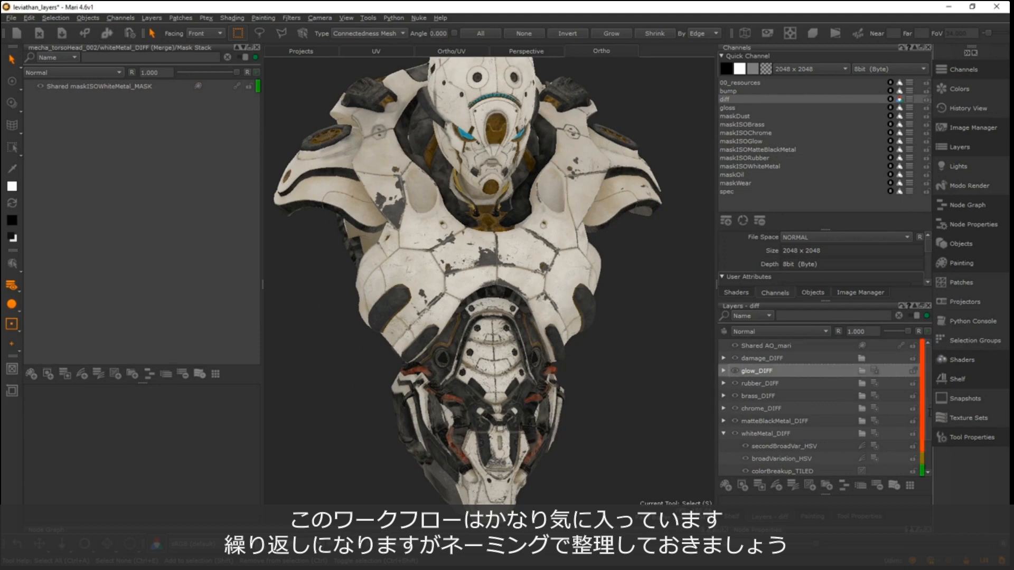
- Review the layer names inside the whiteMetal_DIFF group and select its baseCol_COL layer
scroll(885, 432, down, 1)
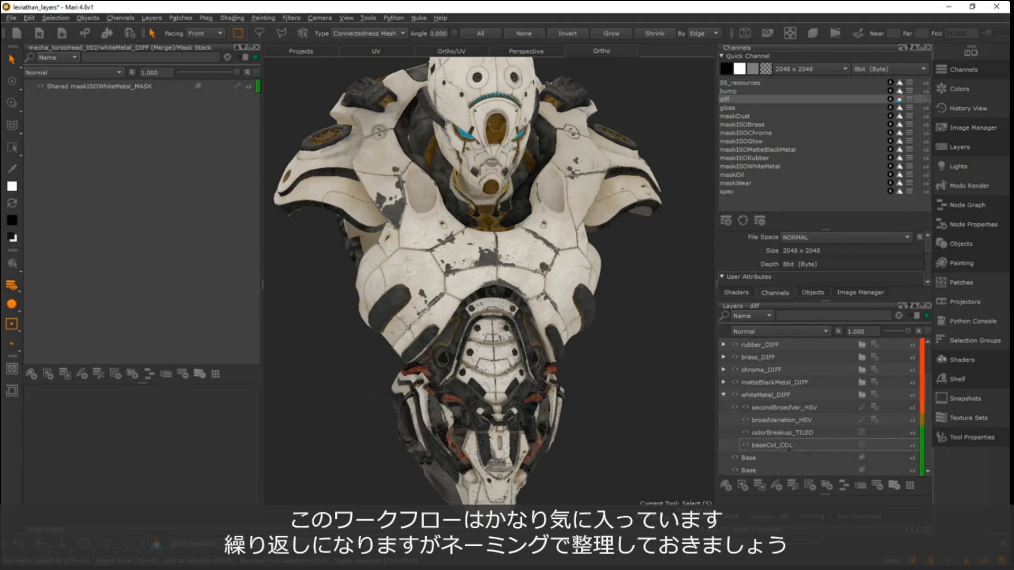
click(809, 447)
click(814, 457)
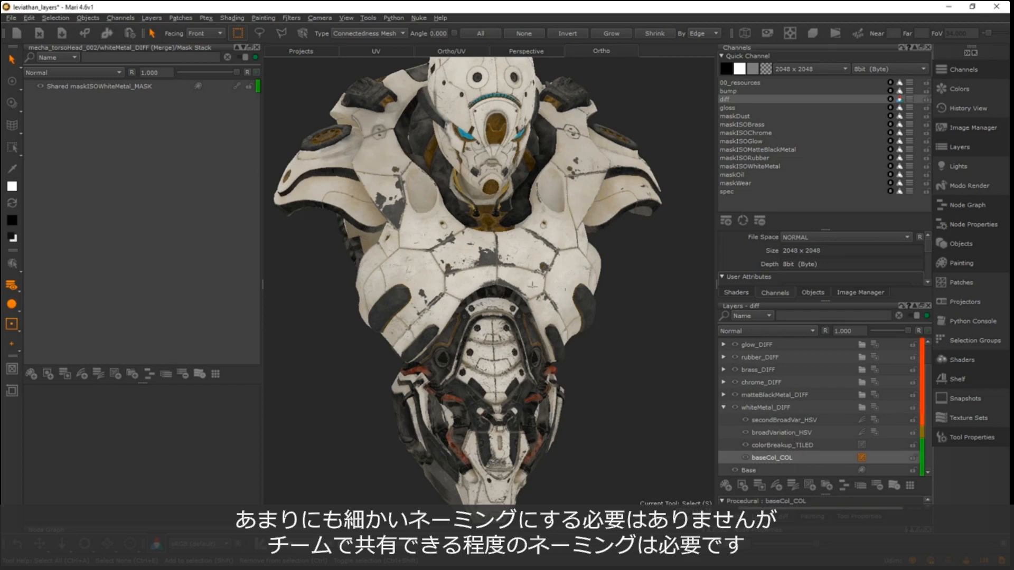
- Close the docked mask stack and enlarge the layer list so the whole diff layer stack fits
key(n)
alt+drag(421, 234, 590, 279)
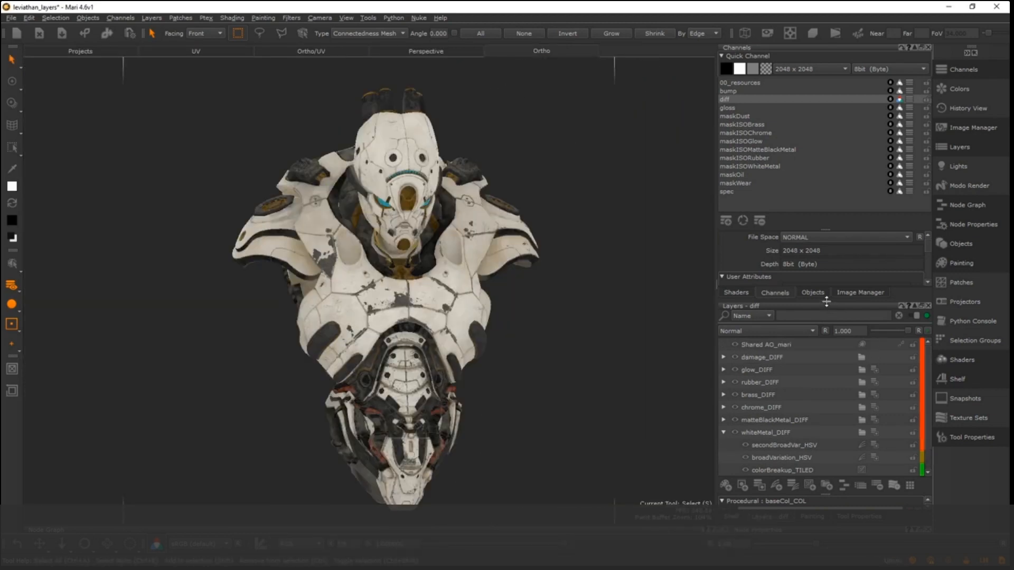
drag(826, 301, 826, 233)
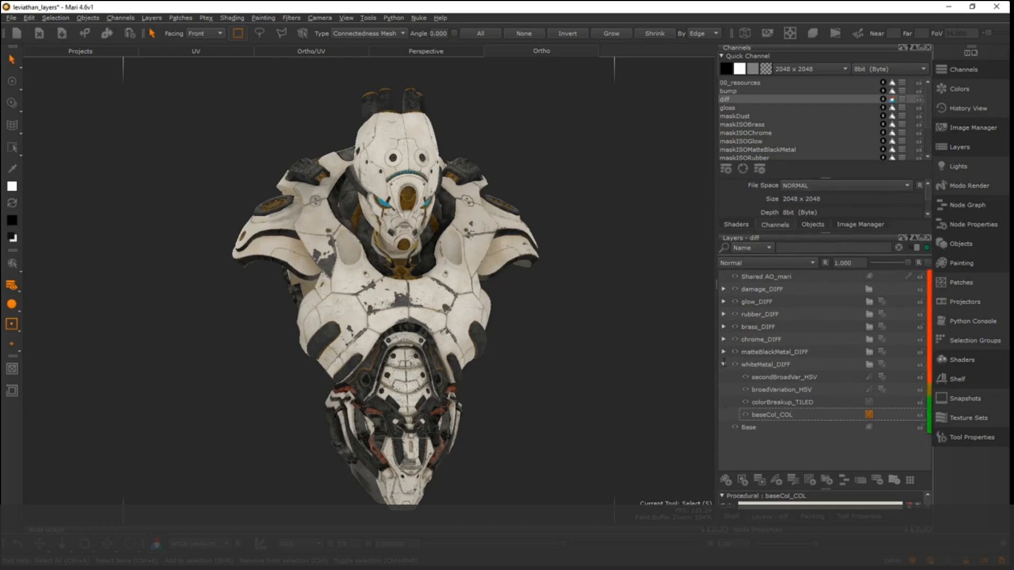
- Select baseCol_COL in the whiteMetal_DIFF group and hide the damage, glow, rubber, brass, chrome and matteBlackMetal groups to isolate the white metal
click(724, 364)
click(744, 367)
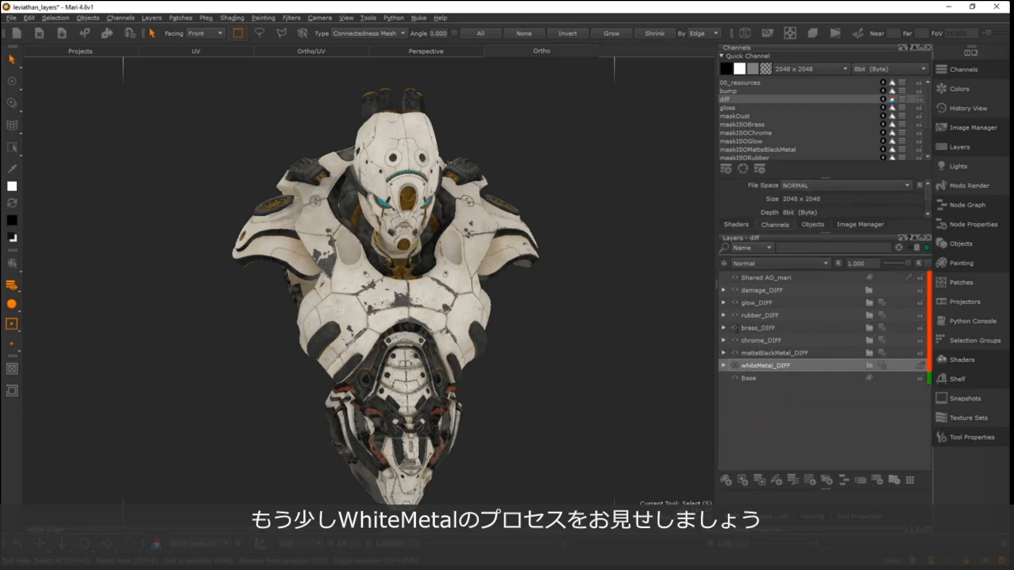
click(724, 365)
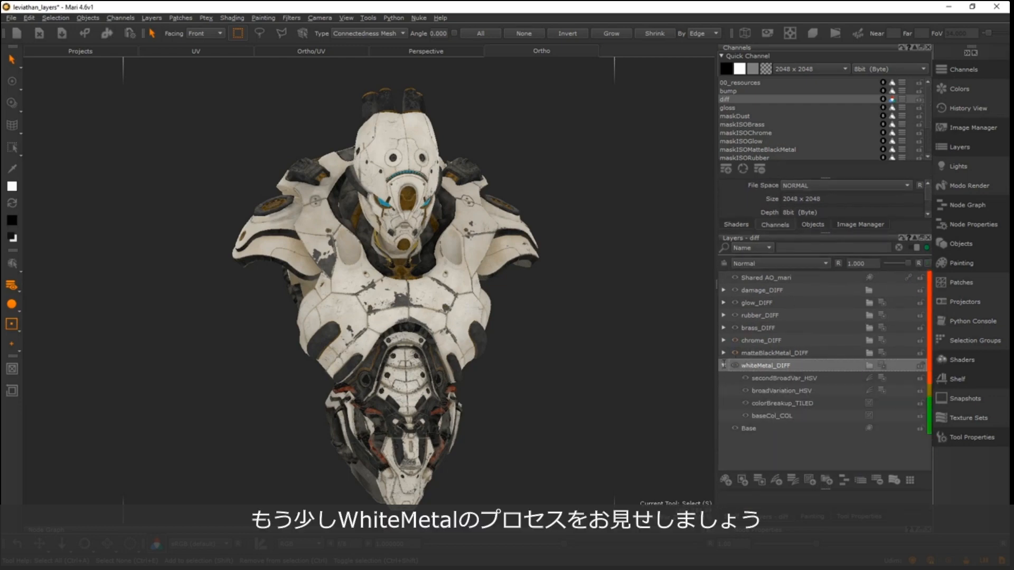
click(771, 415)
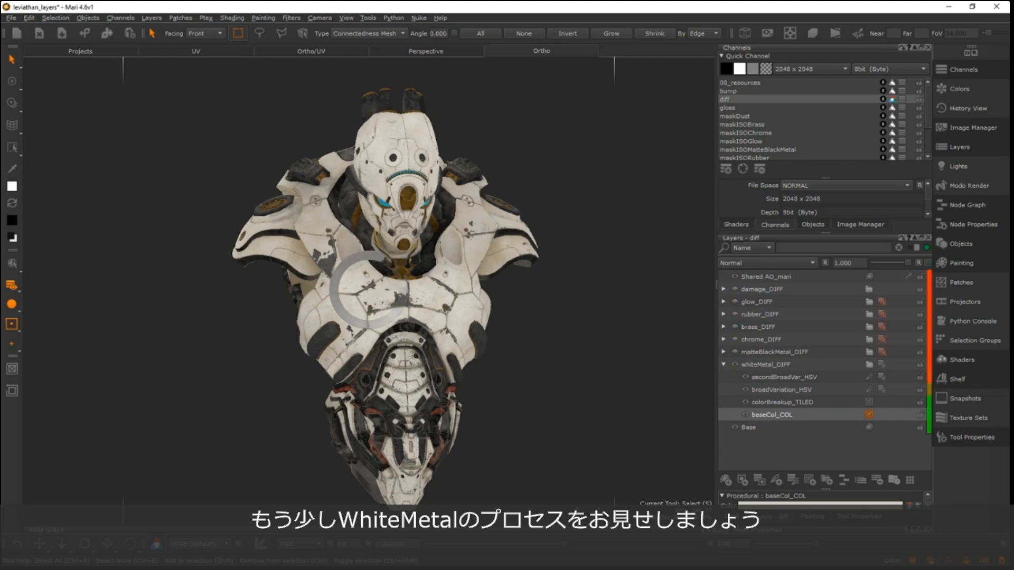
alt+right_drag(301, 228, 434, 349)
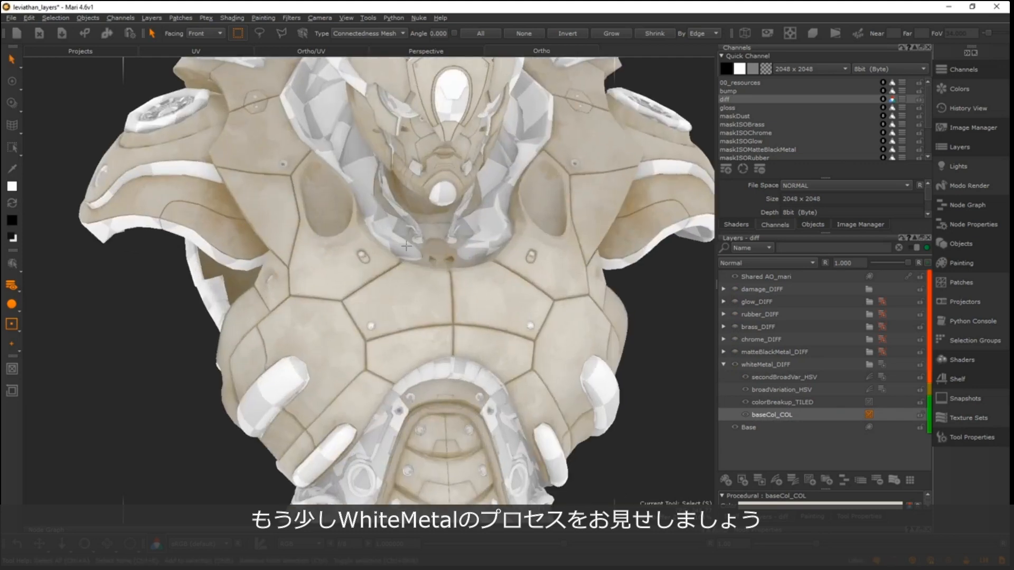
alt+middle_drag(434, 357, 426, 251)
alt+right_drag(426, 252, 346, 249)
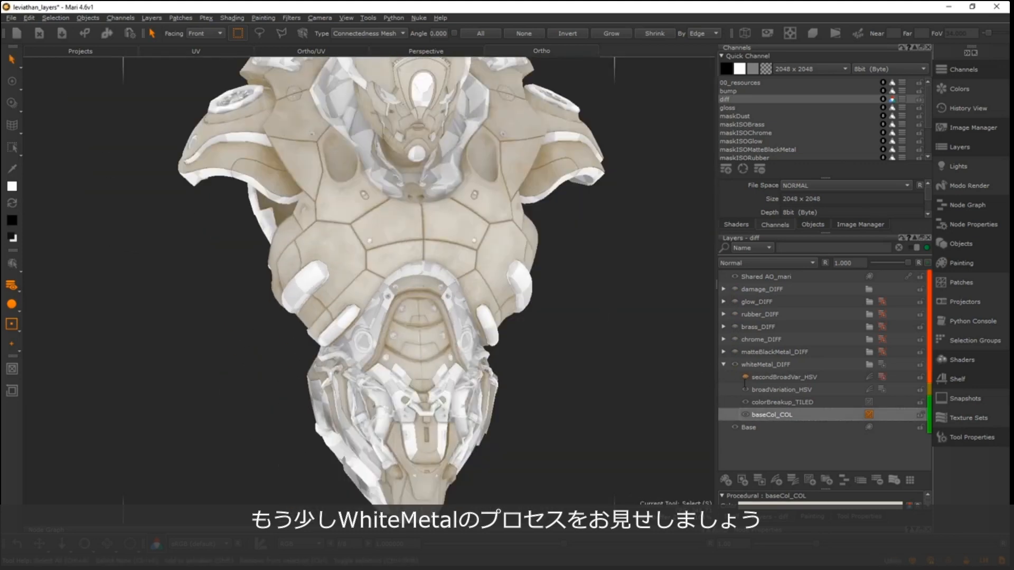
- Hide secondBroadVar_HSV and broadVariation_HSV, and toggle colorBreakup_TILED off and on to compare it with the white metal base colour
drag(745, 377, 745, 402)
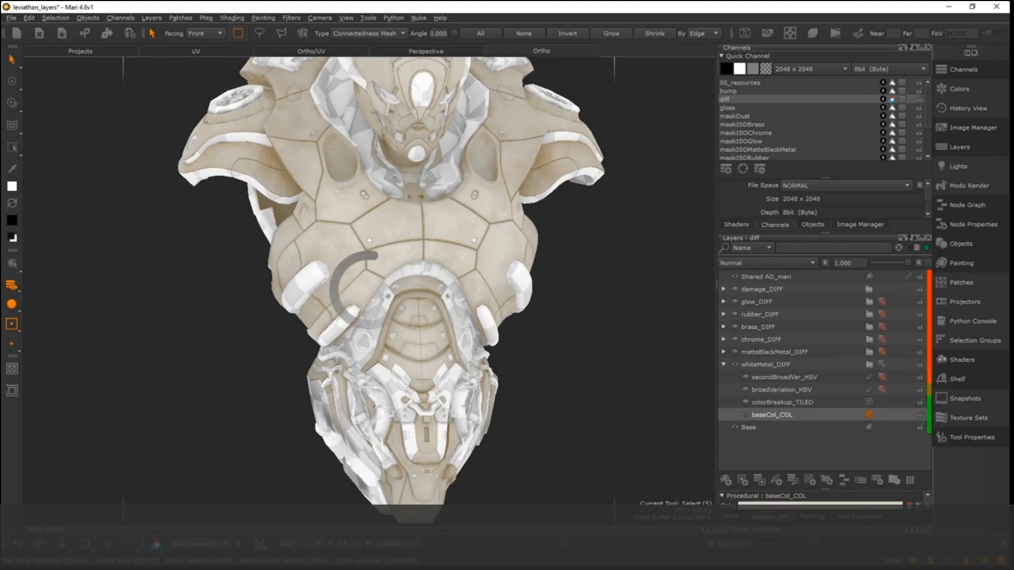
alt+right_drag(402, 264, 338, 254)
alt+middle_drag(338, 253, 344, 291)
alt+right_drag(344, 292, 505, 292)
alt+middle_drag(504, 292, 442, 286)
alt+right_drag(443, 287, 254, 283)
alt+drag(459, 288, 424, 290)
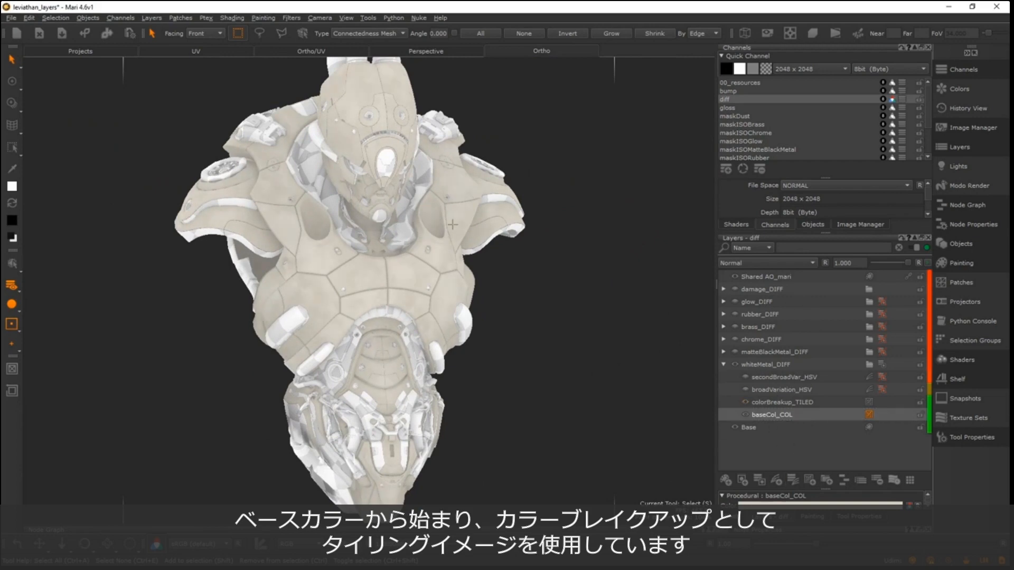
- Examine the colorBreakup_TILED pattern up close on the robot's chest and shoulder plates
alt+right_drag(340, 233, 670, 267)
alt+middle_drag(530, 258, 412, 249)
alt+right_drag(505, 235, 371, 227)
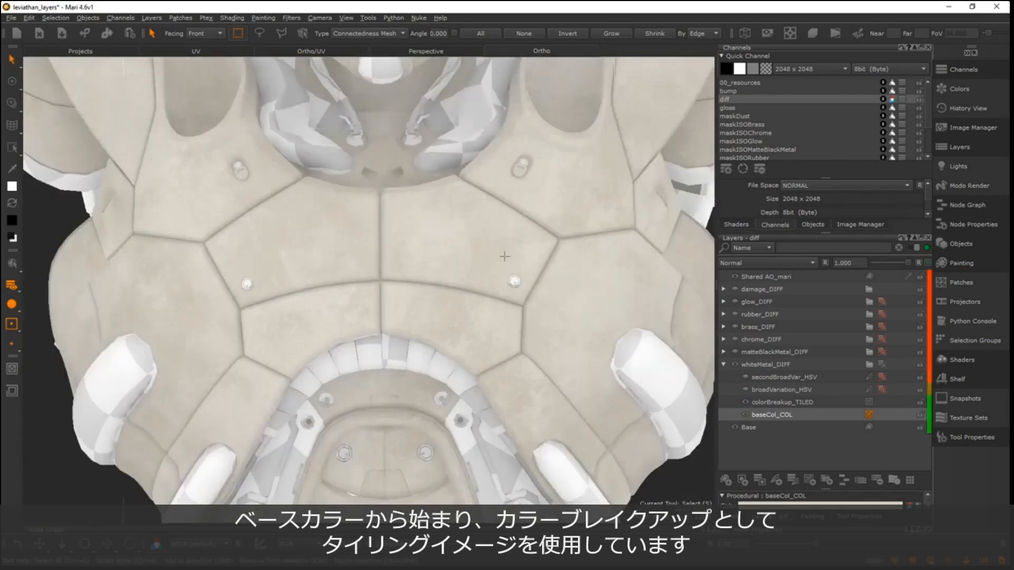
alt+drag(505, 256, 381, 255)
alt+right_drag(380, 256, 454, 259)
alt+middle_drag(454, 259, 364, 252)
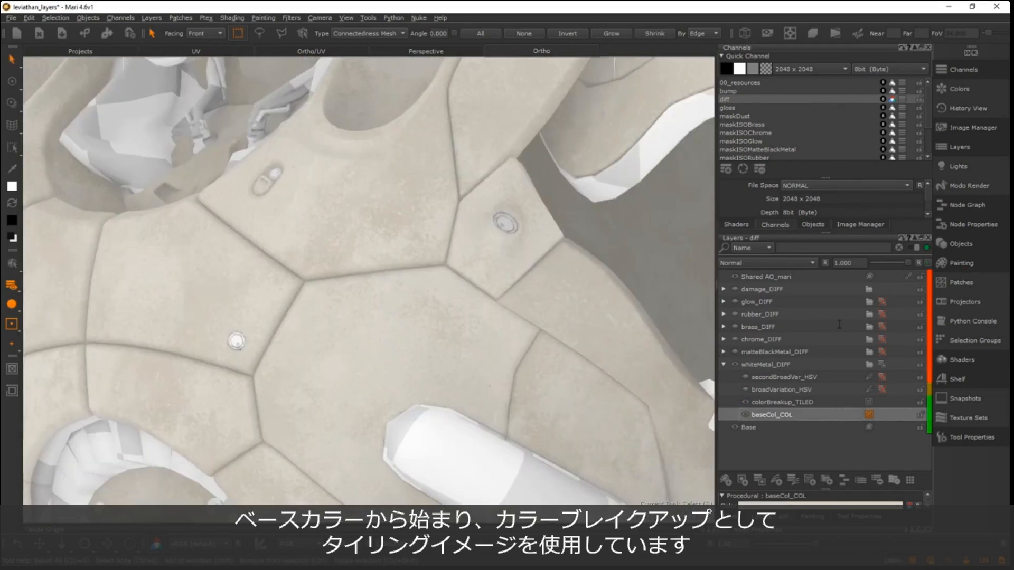
- Browse the project images in the pop-up image palette to examine the available scratch, smudge, rust and other breakup textures
key(i)
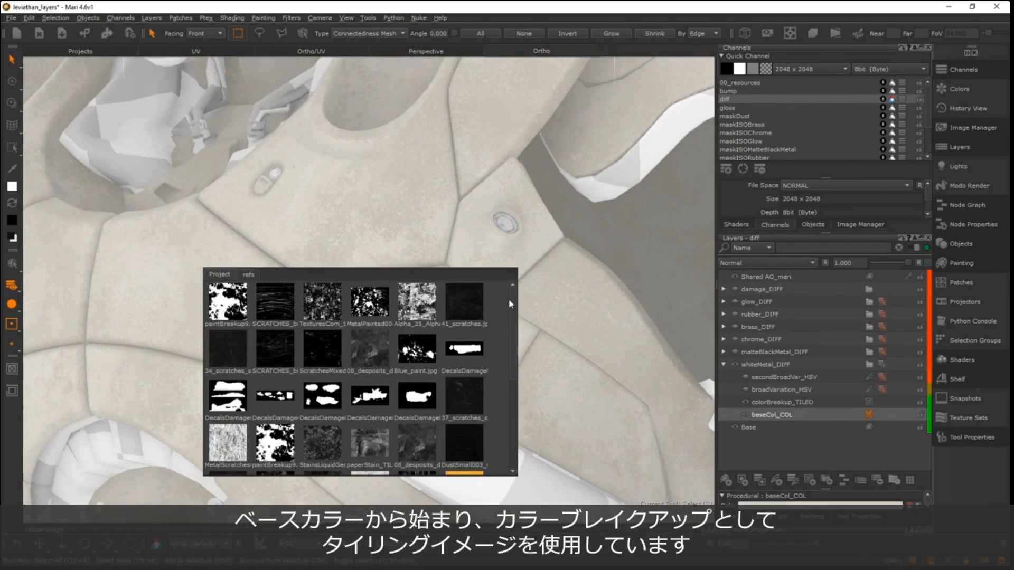
scroll(476, 438, down, 3)
key(i)
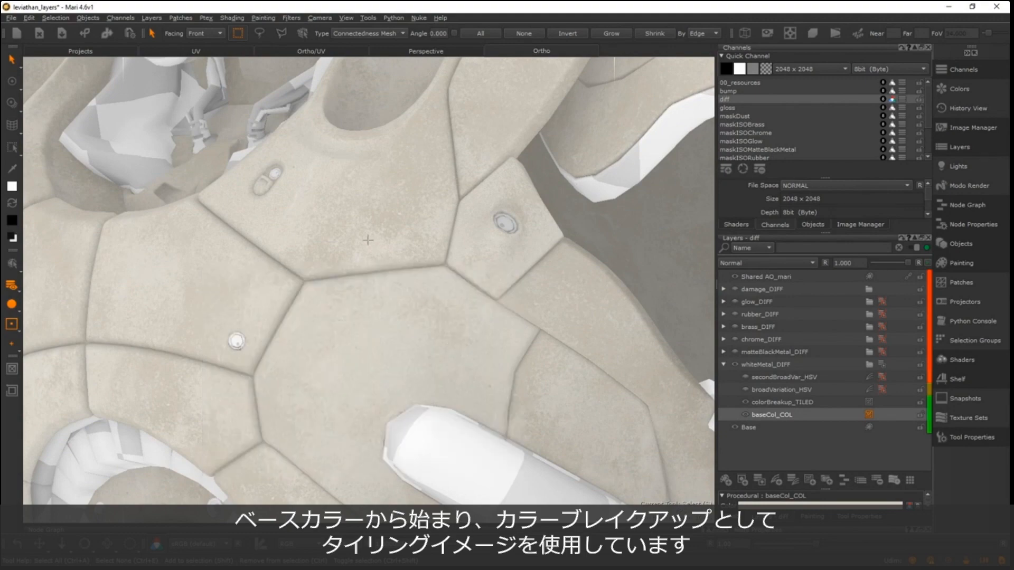
key(i)
key(i)
key(i)
key(i)
key(i)
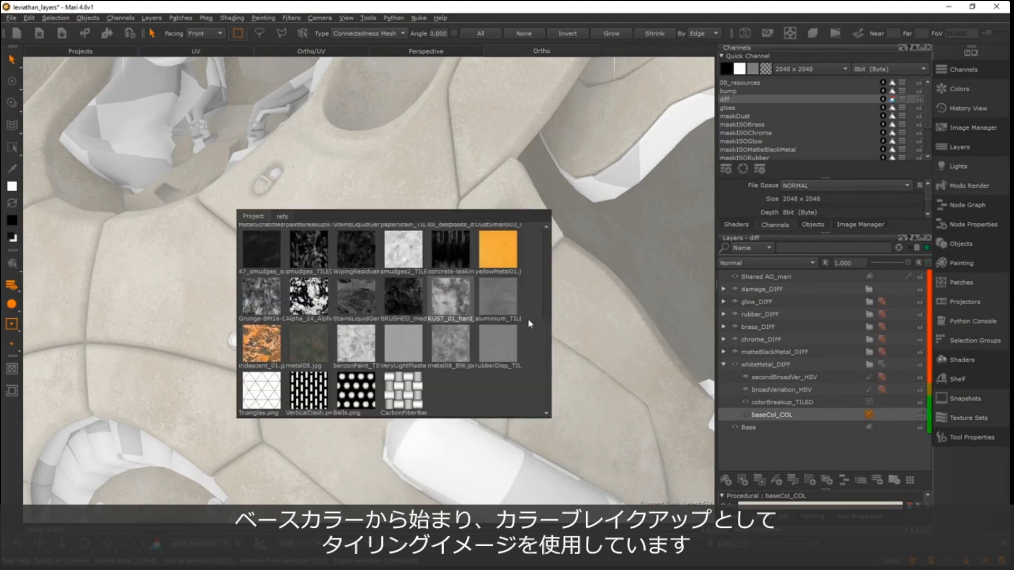
scroll(405, 221, up, 3)
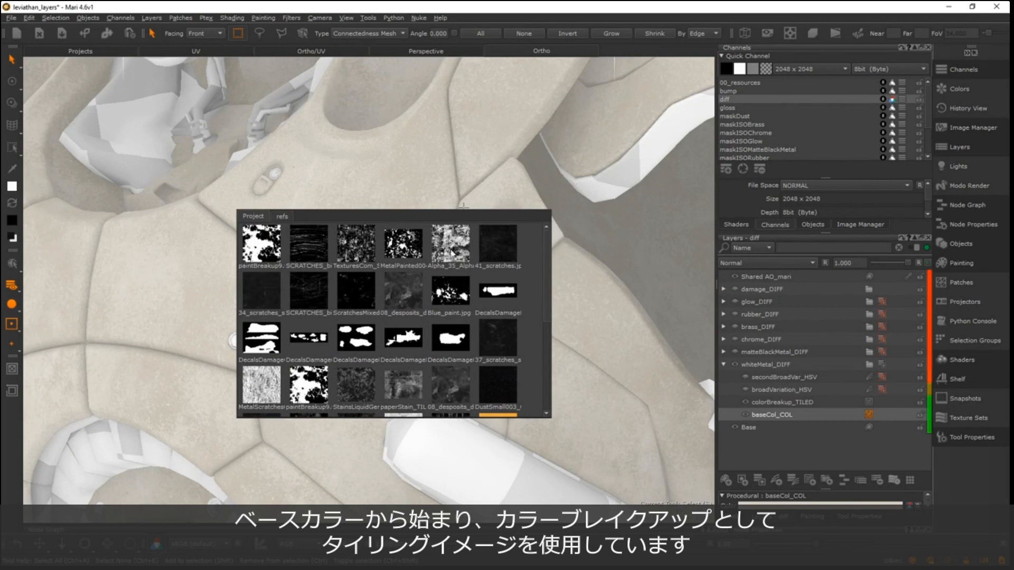
scroll(550, 290, down, 3)
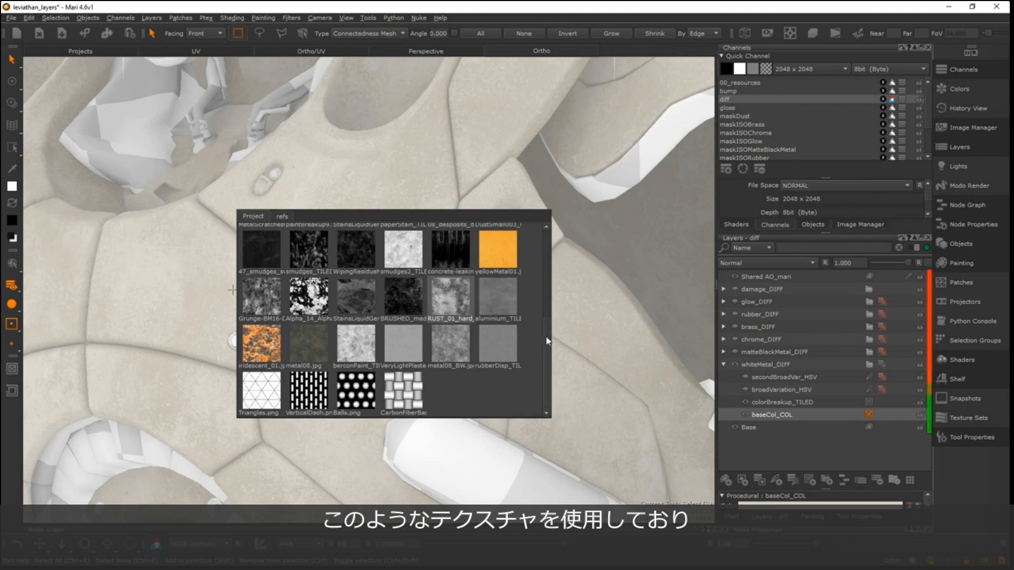
scroll(547, 340, up, 3)
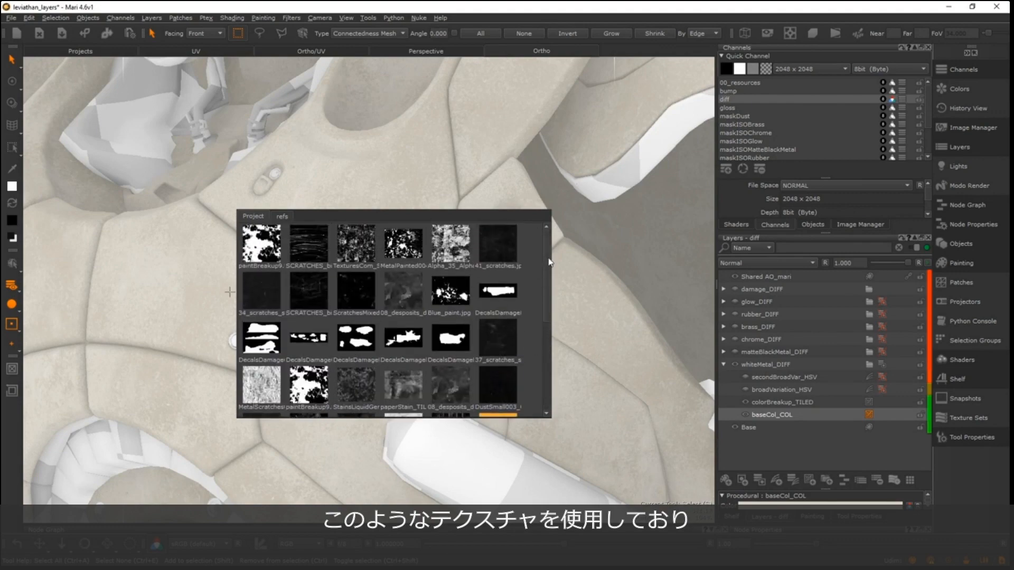
scroll(257, 320, down, 3)
scroll(547, 331, up, 3)
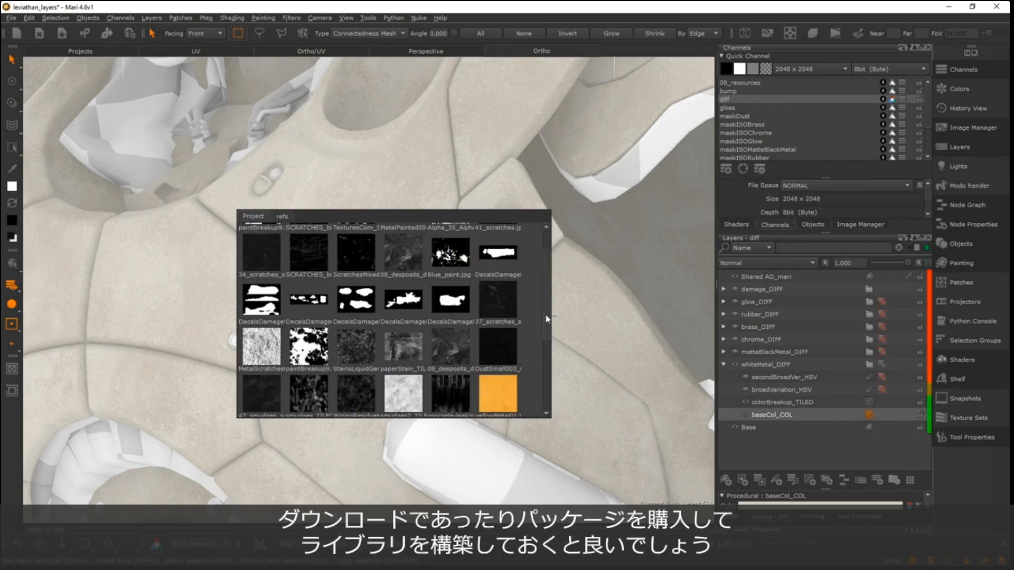
scroll(340, 316, up, 1)
scroll(538, 275, down, 4)
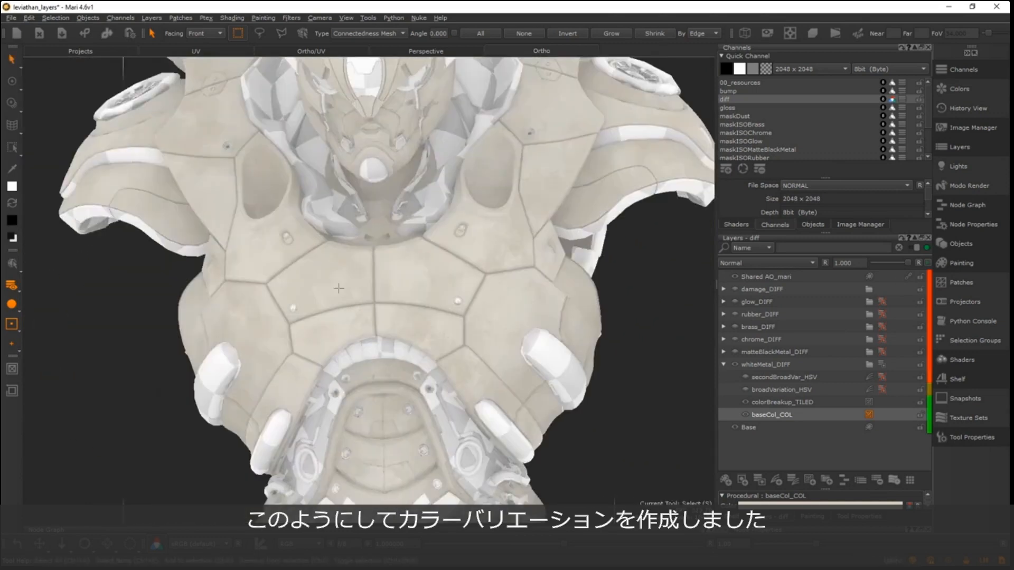
- Open the first Pacific Rim drivesuit reference image from the refs collection and enlarge its white chest plates
scroll(338, 288, up, 6)
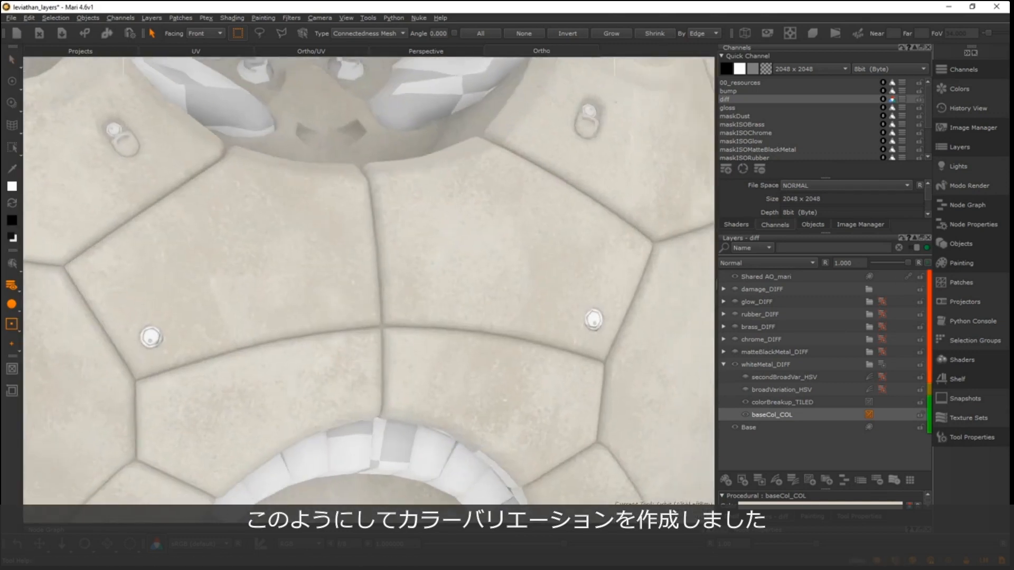
click(861, 224)
click(772, 58)
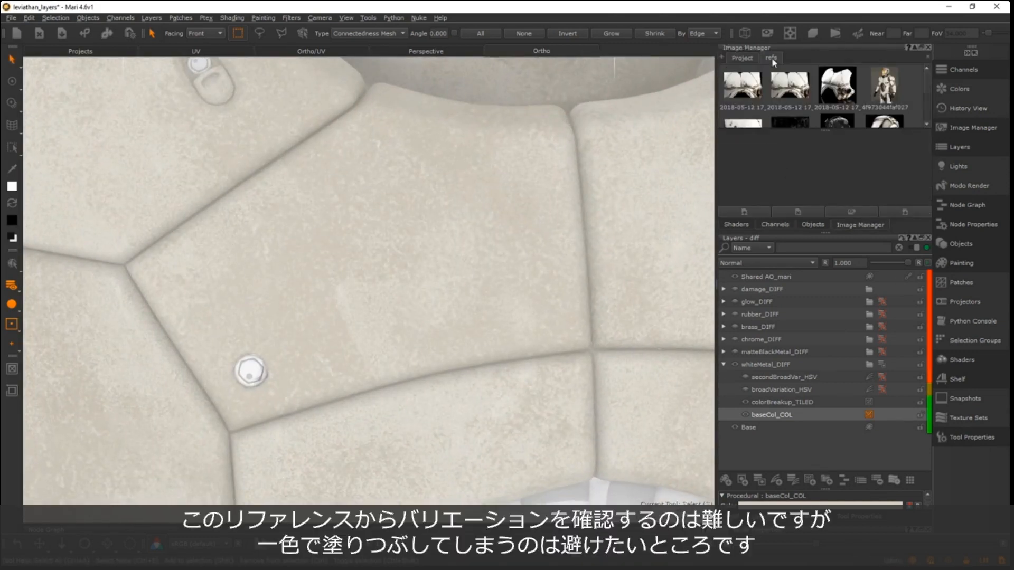
double_click(742, 85)
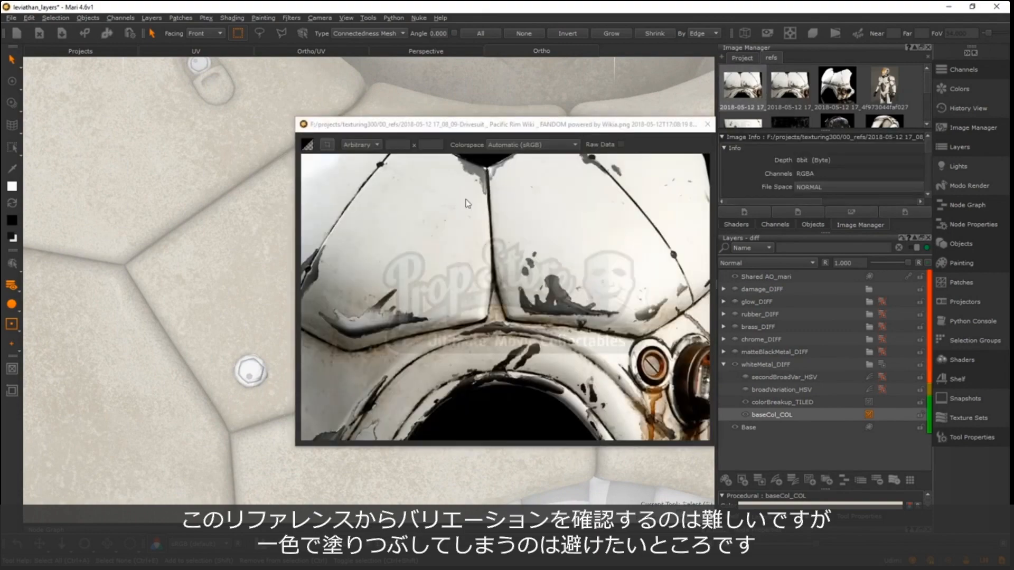
alt+middle_drag(547, 246, 551, 247)
alt+right_drag(469, 223, 600, 211)
alt+middle_drag(600, 211, 620, 344)
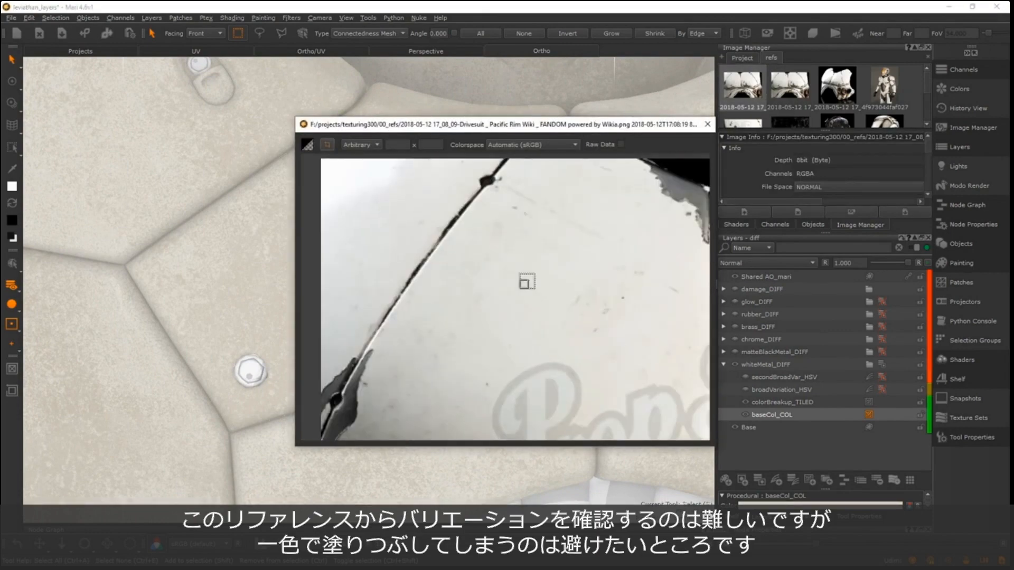
- Examine the subtle colour variation across the white painted plate in the drivesuit reference
alt+right_drag(525, 283, 456, 234)
alt+middle_drag(455, 232, 375, 186)
alt+right_drag(385, 211, 469, 217)
alt+middle_drag(468, 218, 573, 256)
alt+right_drag(573, 257, 465, 272)
alt+middle_drag(423, 284, 479, 293)
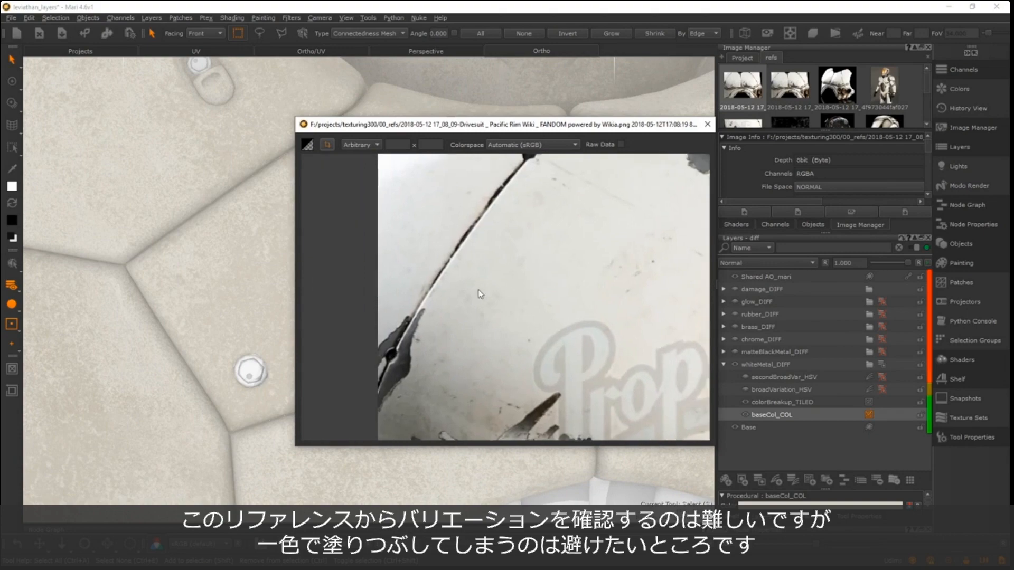
- Examine the chipped paint and rust streaks around the arch and screw in the drivesuit reference, and close the image
alt+right_drag(478, 294, 425, 319)
alt+middle_drag(506, 366, 470, 250)
alt+right_drag(470, 250, 452, 227)
alt+middle_drag(639, 180, 430, 249)
alt+right_drag(464, 260, 412, 113)
drag(342, 126, 334, 182)
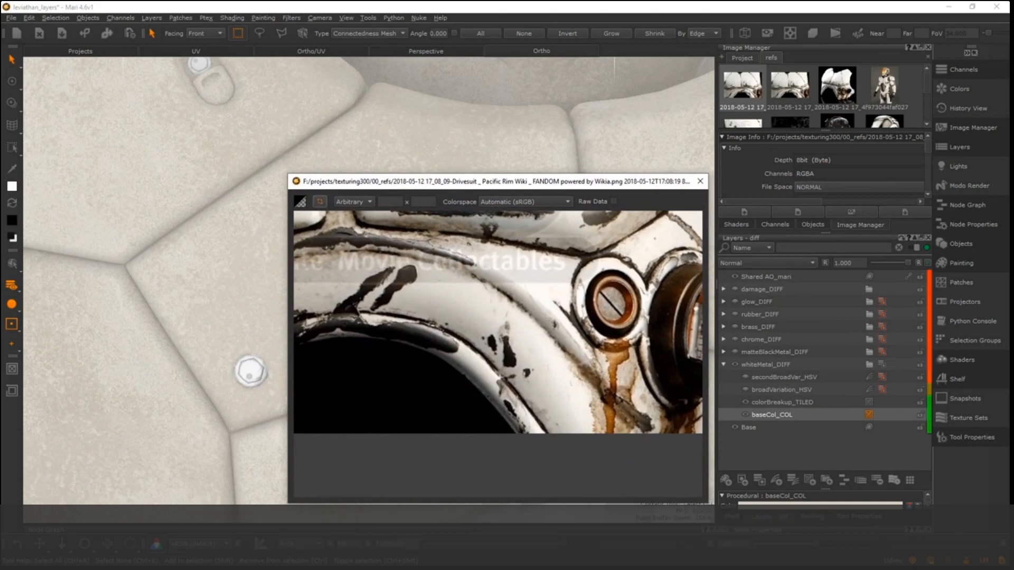
drag(481, 186, 477, 186)
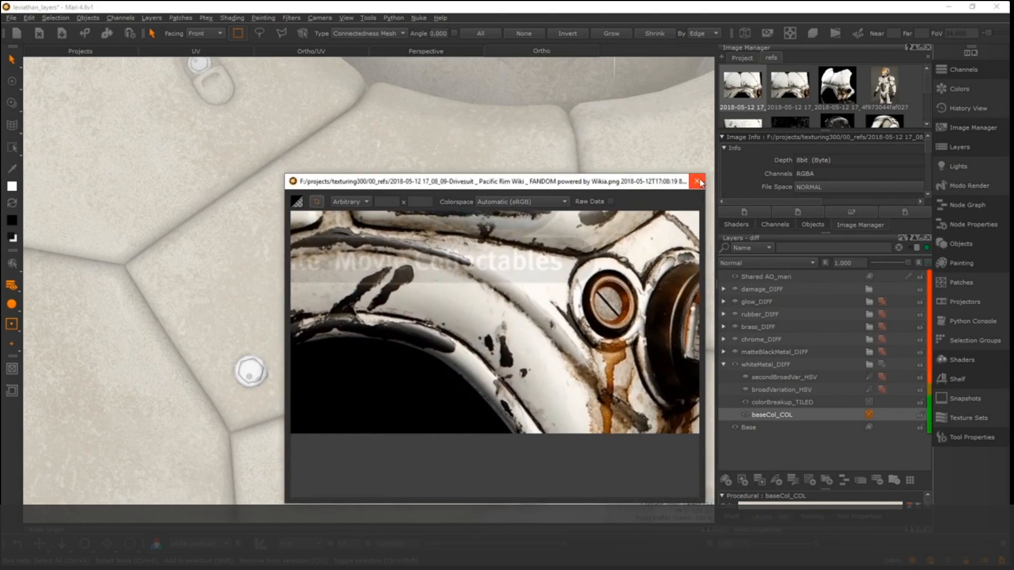
click(697, 182)
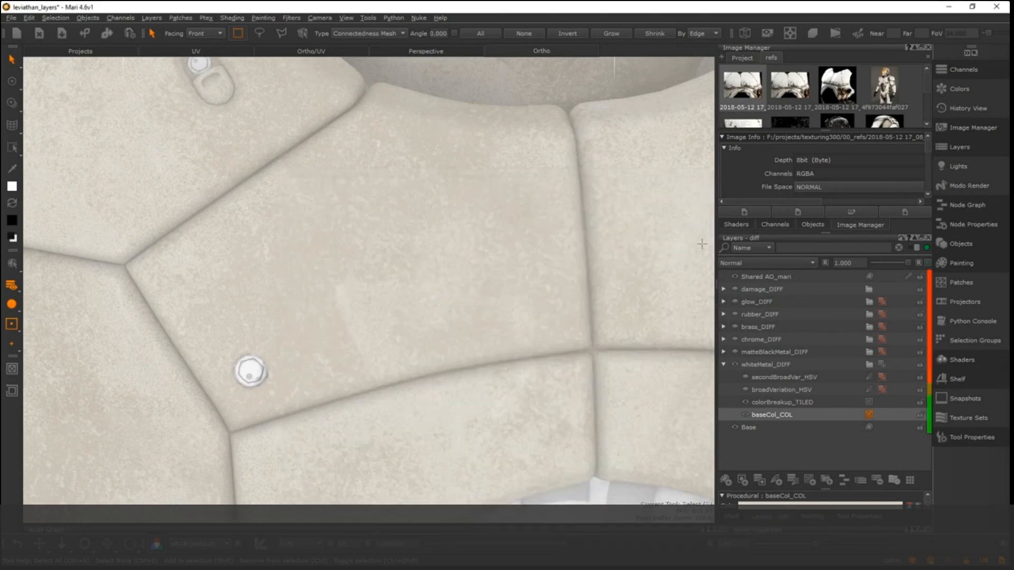
- Select the broadVariation_HSV layer in the whiteMetal_DIFF group and make it visible on the armour
click(779, 402)
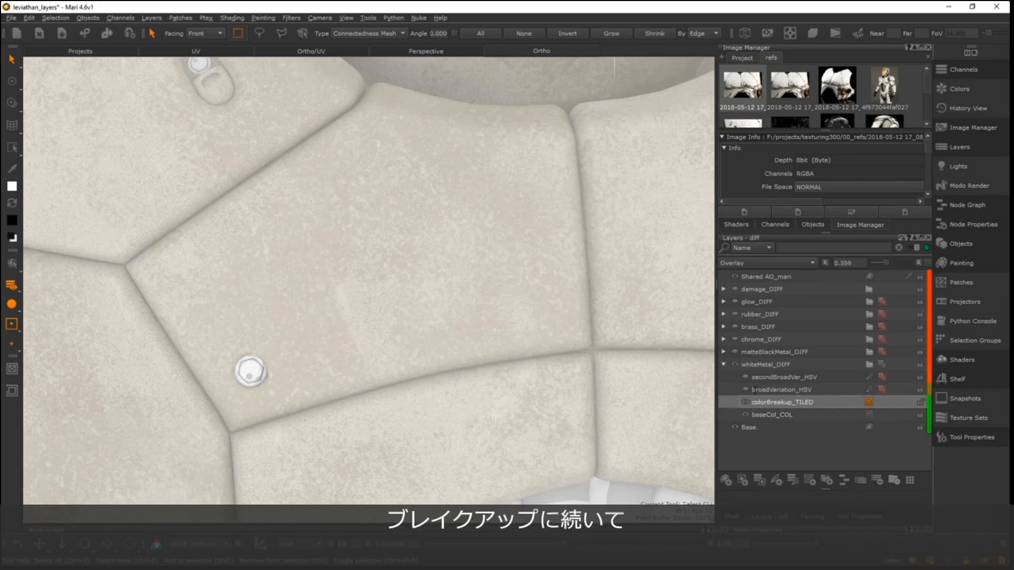
click(779, 390)
scroll(368, 290, down, 8)
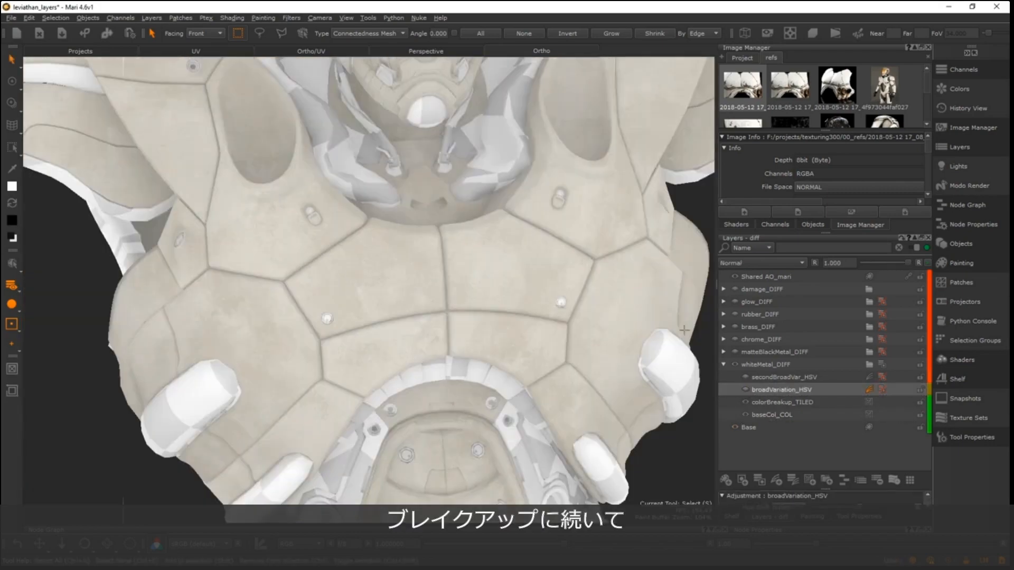
click(745, 389)
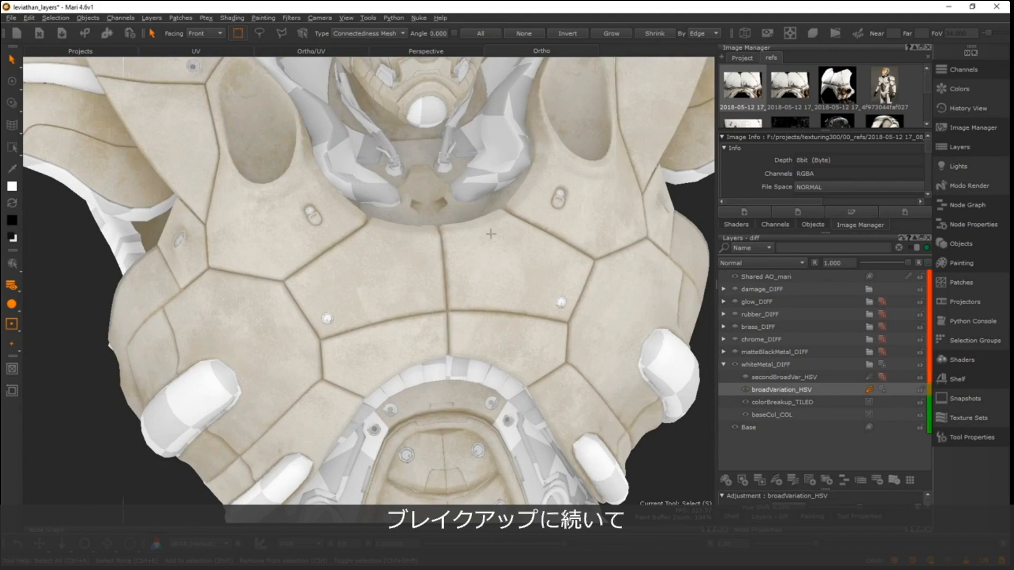
scroll(476, 281, down, 6)
scroll(476, 281, up, 5)
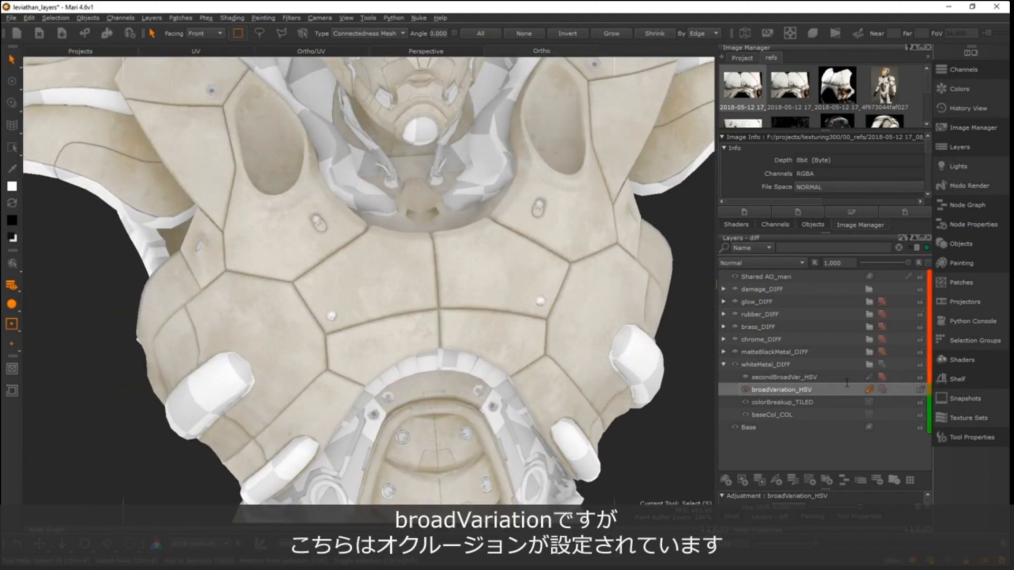
- Open the mask stack of broadVariation_HSV and review its Shared AO_B, Levels and breakup_TILED layers
click(882, 389)
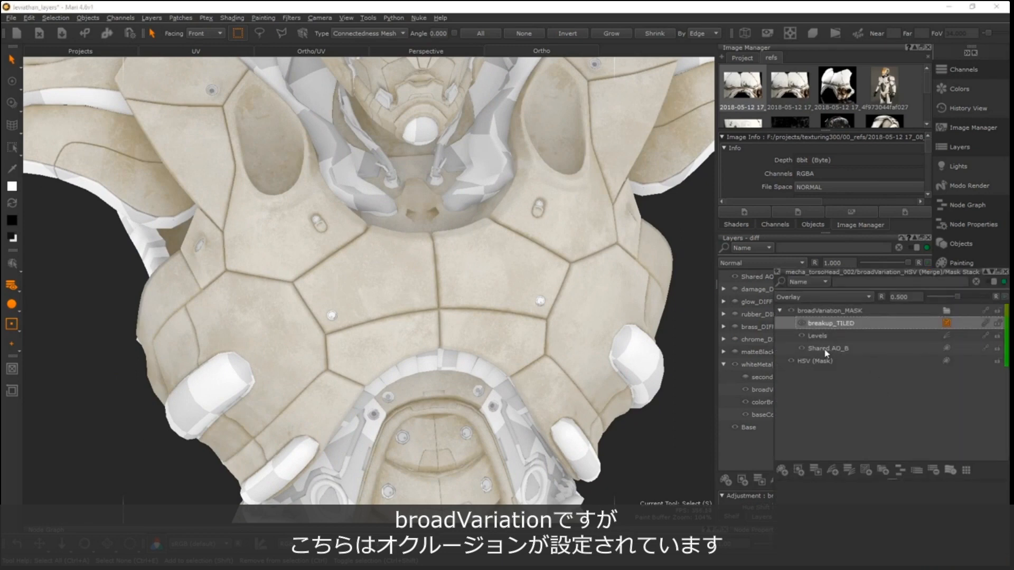
click(829, 349)
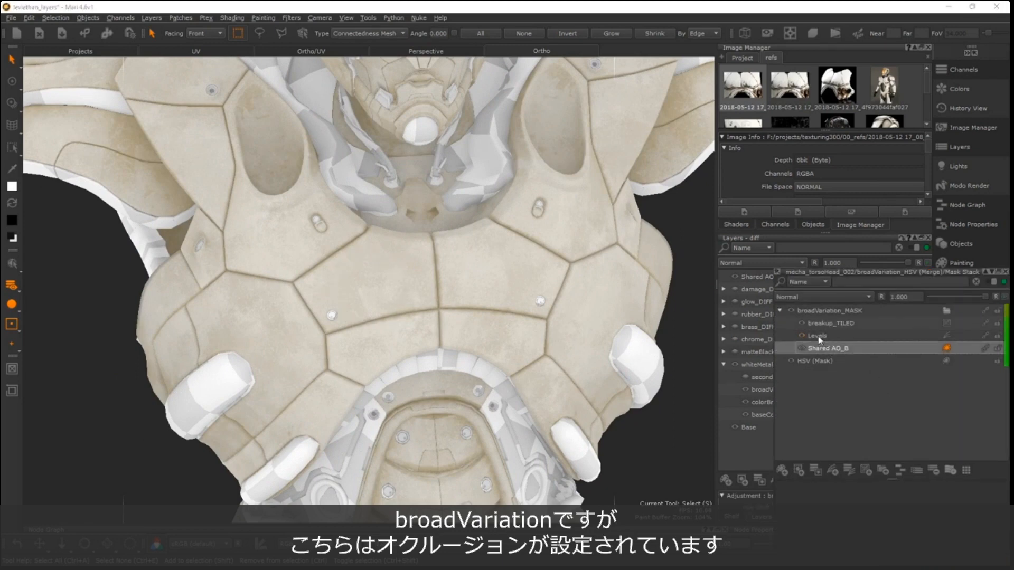
click(828, 337)
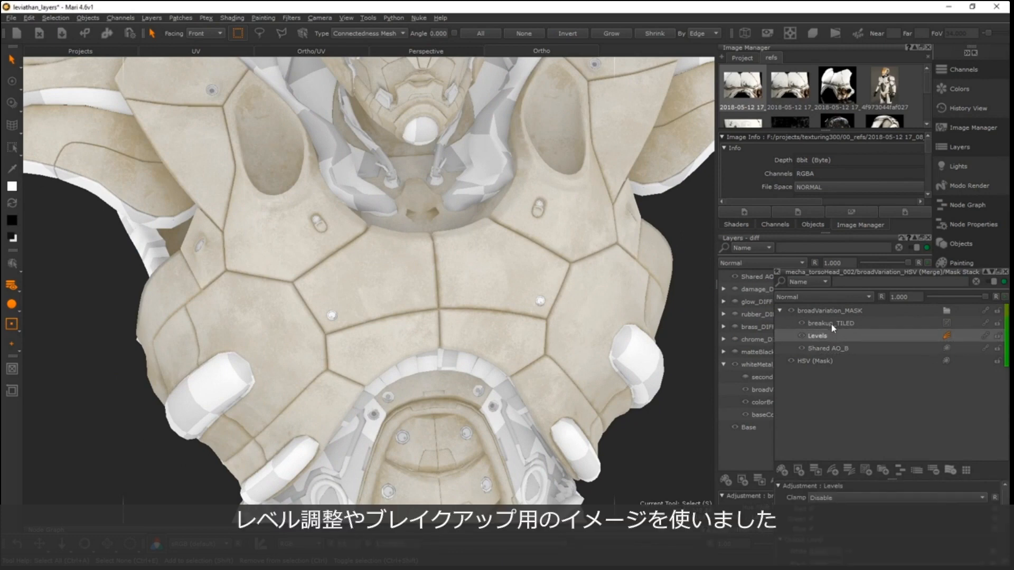
click(836, 324)
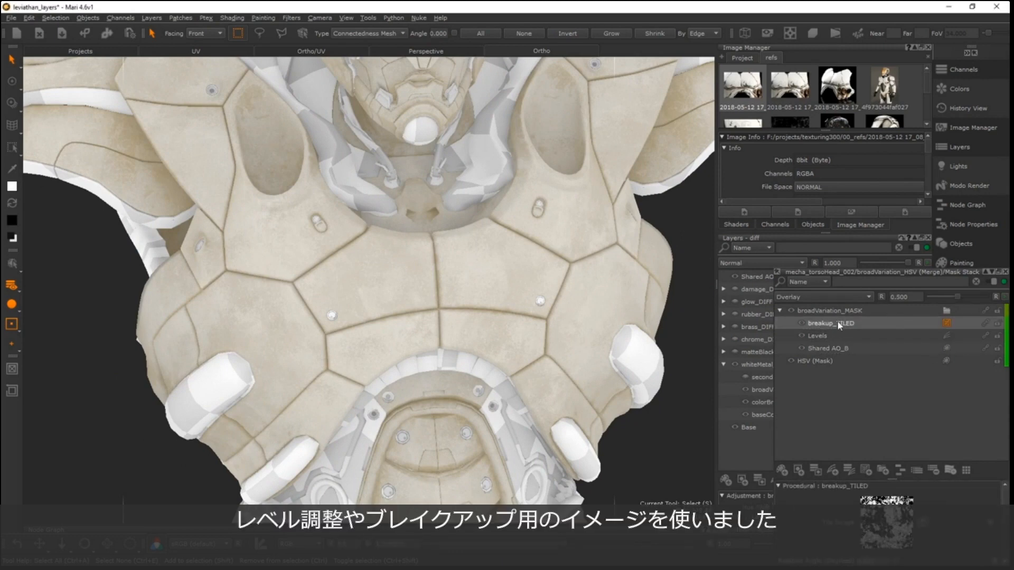
- Try a higher opacity for the breakup_TILED layer and close the broadVariation_HSV mask stack
drag(957, 297, 995, 289)
key(z)
click(1005, 272)
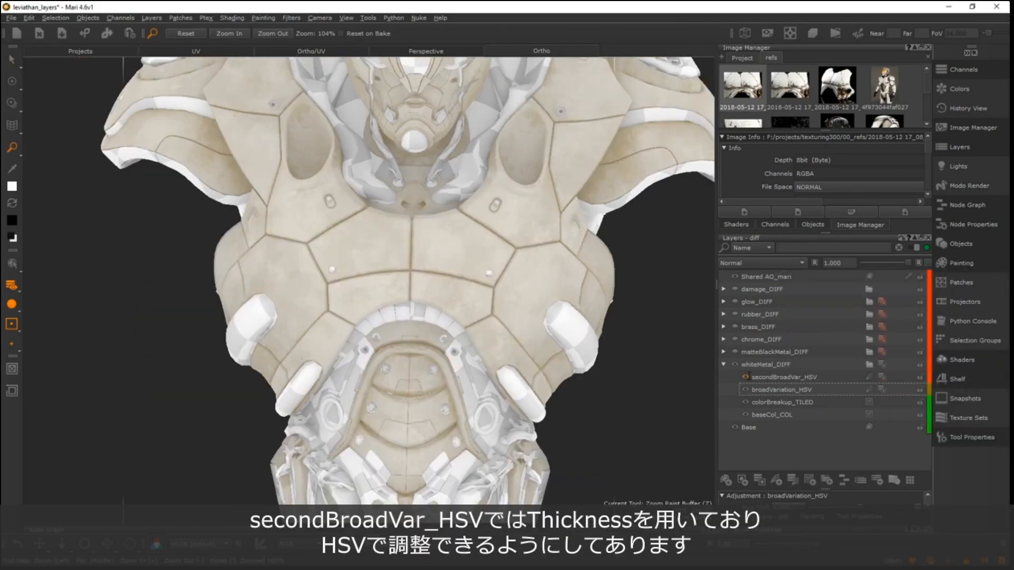
- Show the secondBroadVar_HSV layer and check its tint across the torso
click(745, 377)
alt+right_drag(503, 259, 424, 274)
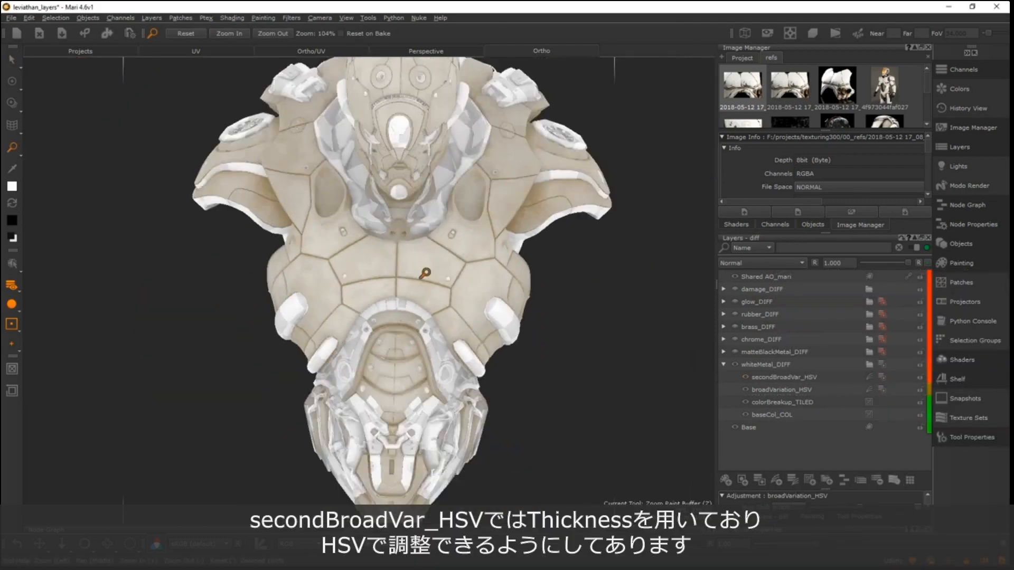
alt+drag(423, 274, 389, 286)
alt+right_drag(389, 286, 605, 286)
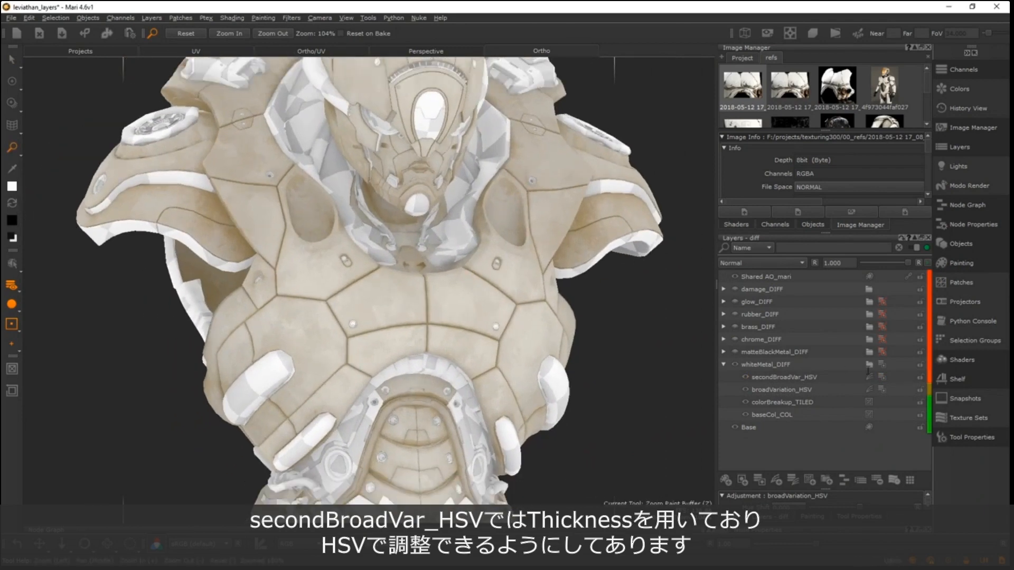
- Review the Shared thickness_A and Levels layers in the secondBroadVar_HSV mask stack, close it, and select the secondBroadVar_HSV layer
click(883, 377)
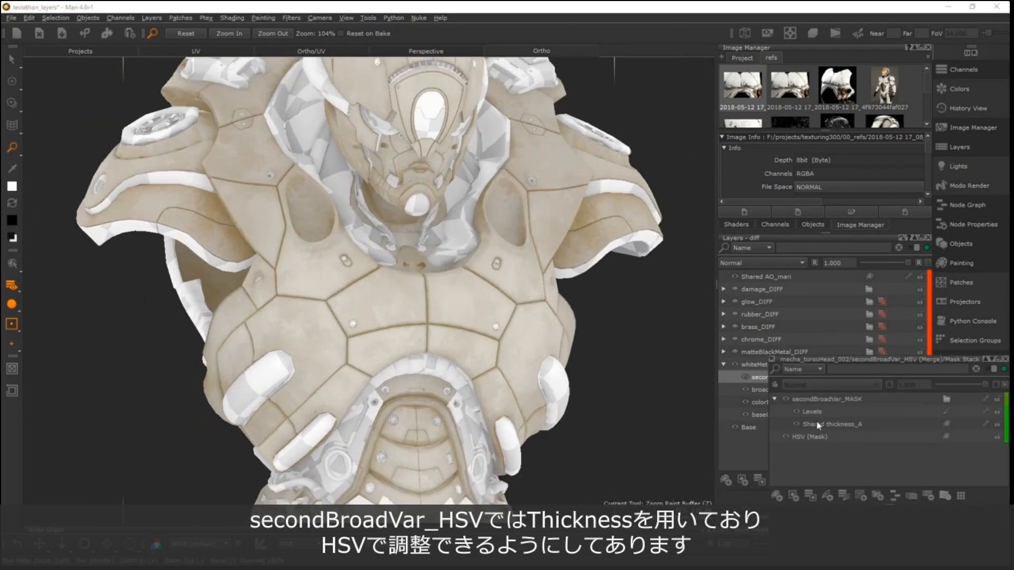
click(848, 424)
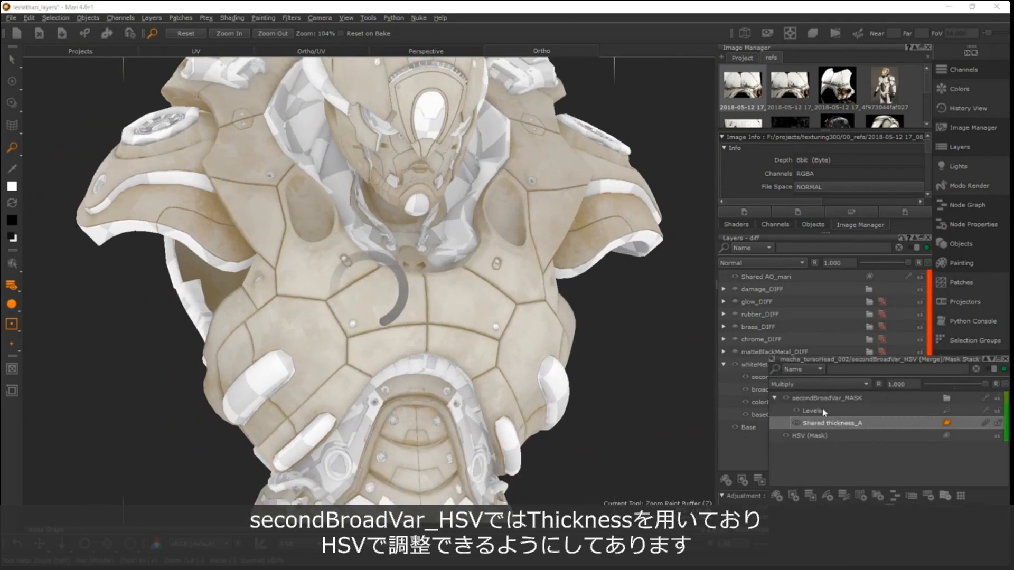
click(1006, 360)
click(784, 377)
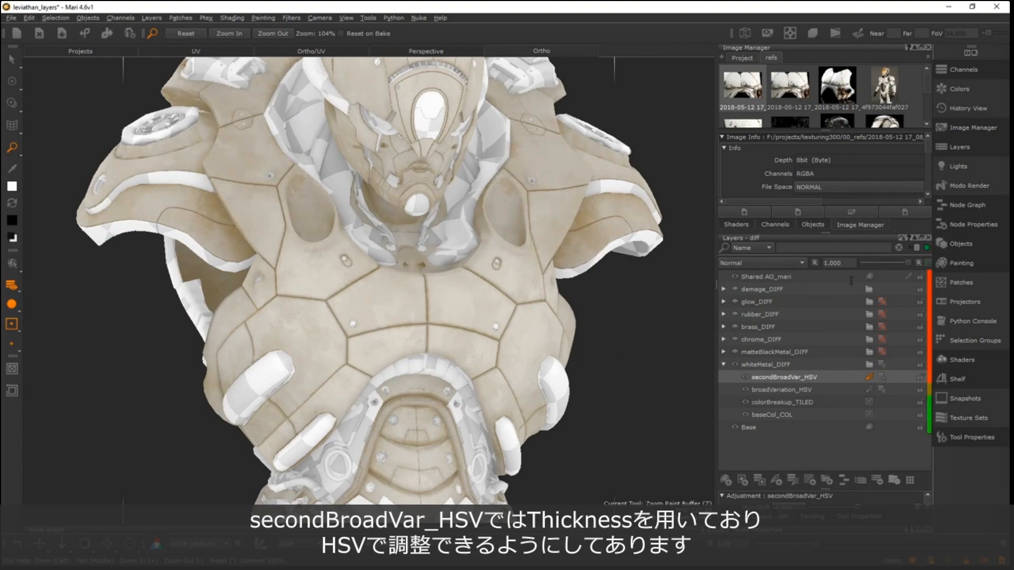
alt+right_drag(523, 304, 435, 276)
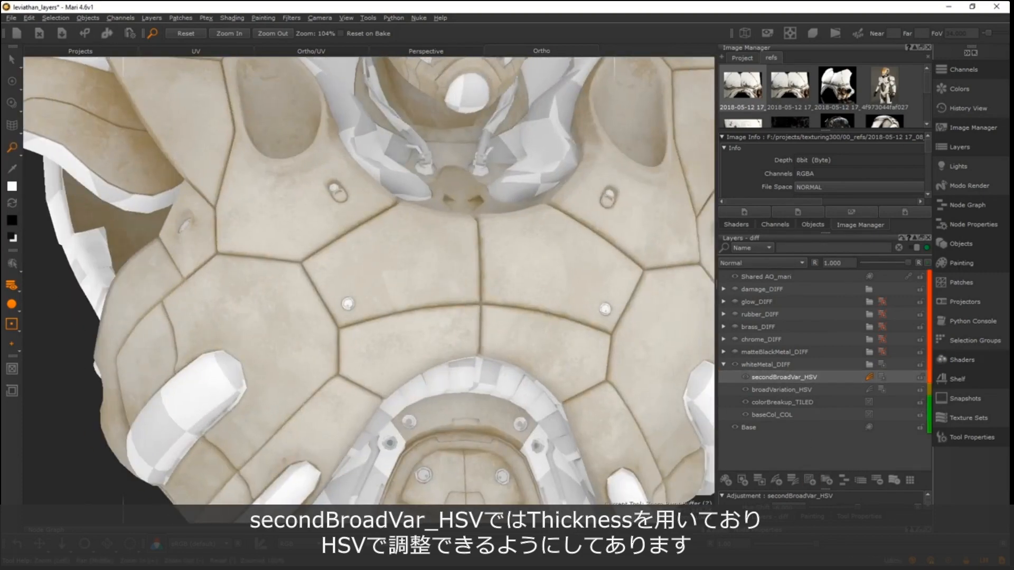
- Reveal the HSV adjustment settings of the secondBroadVar_HSV layer and examine its Hue Shift and Value Scale
drag(827, 490, 820, 420)
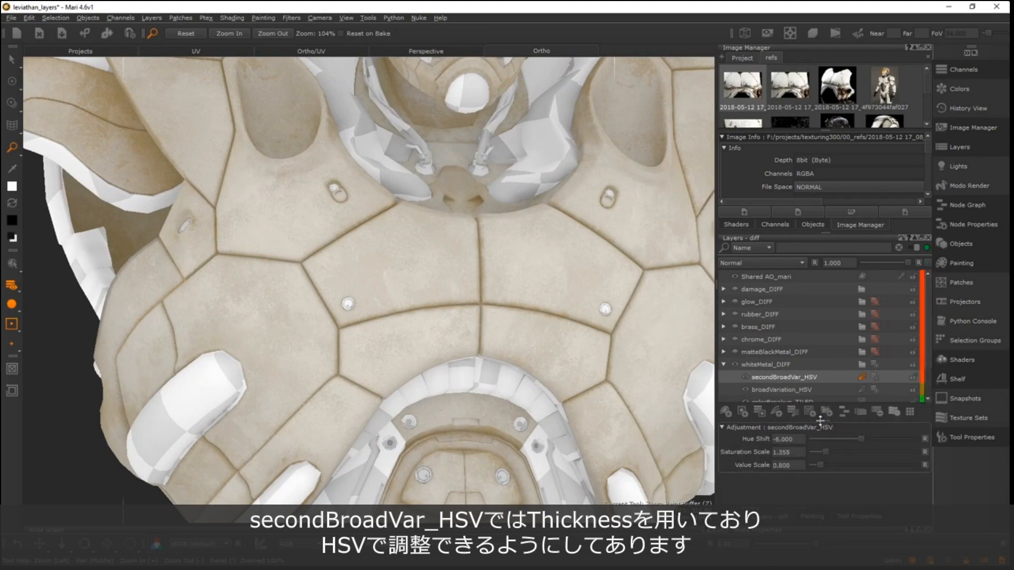
drag(872, 439, 861, 439)
drag(821, 465, 812, 465)
key(ctrl+z)
- Expand the damage_DIFF group and make it visible over the white metal torso
alt+right_drag(394, 270, 355, 297)
alt+middle_drag(355, 299, 341, 281)
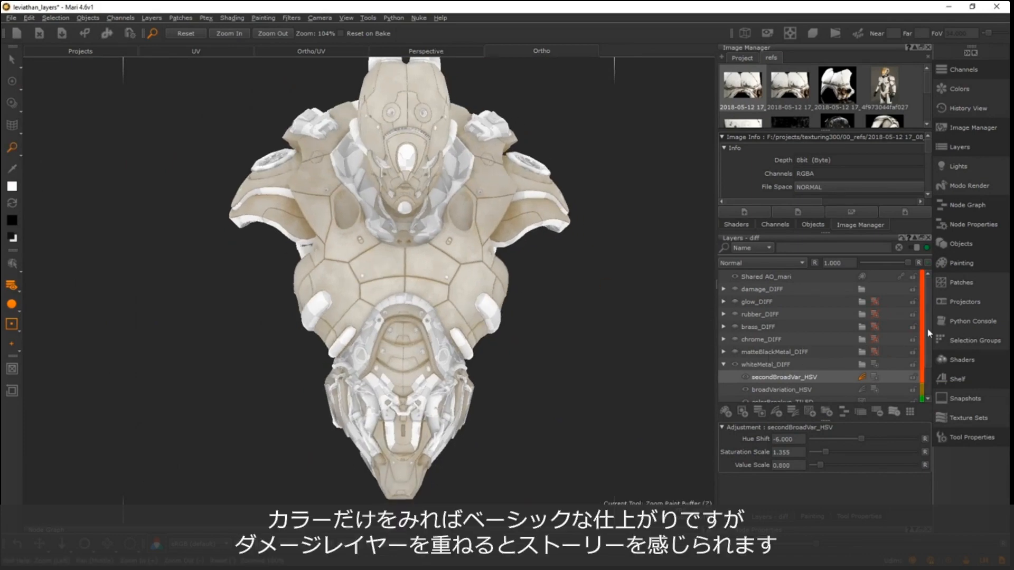
scroll(927, 349, down, 3)
alt+drag(483, 280, 507, 293)
alt+right_drag(349, 282, 452, 302)
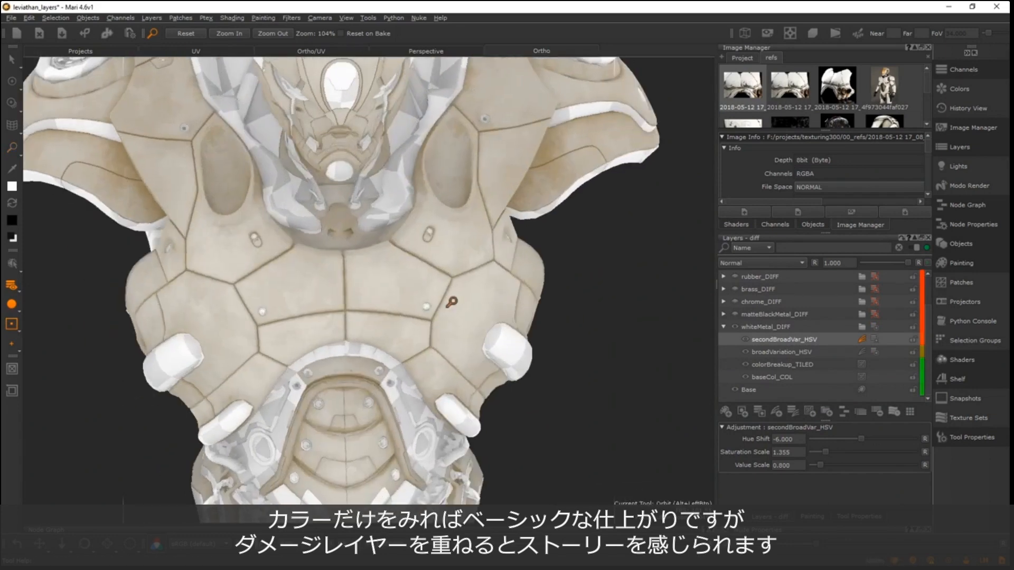
scroll(738, 293, up, 3)
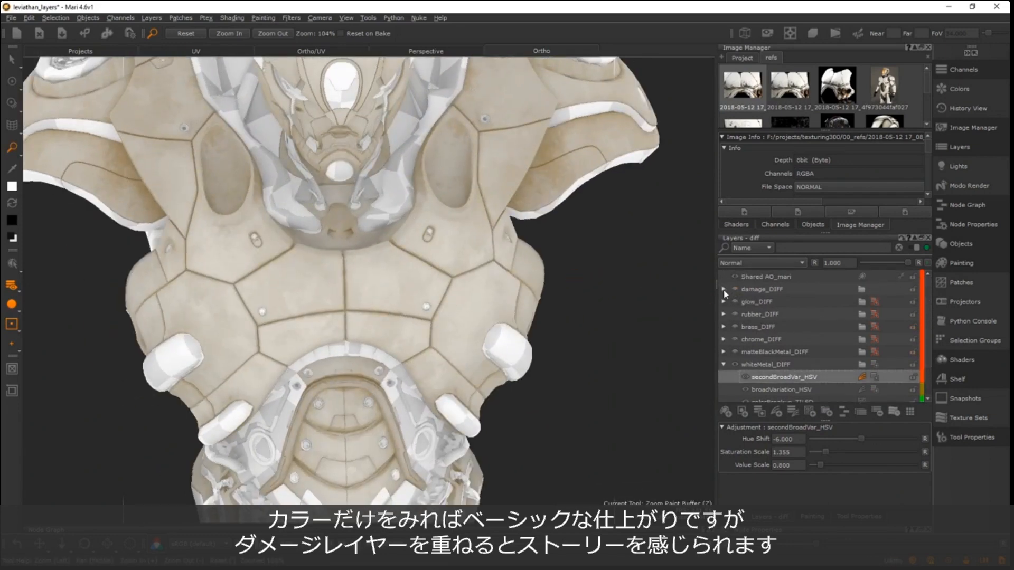
click(724, 290)
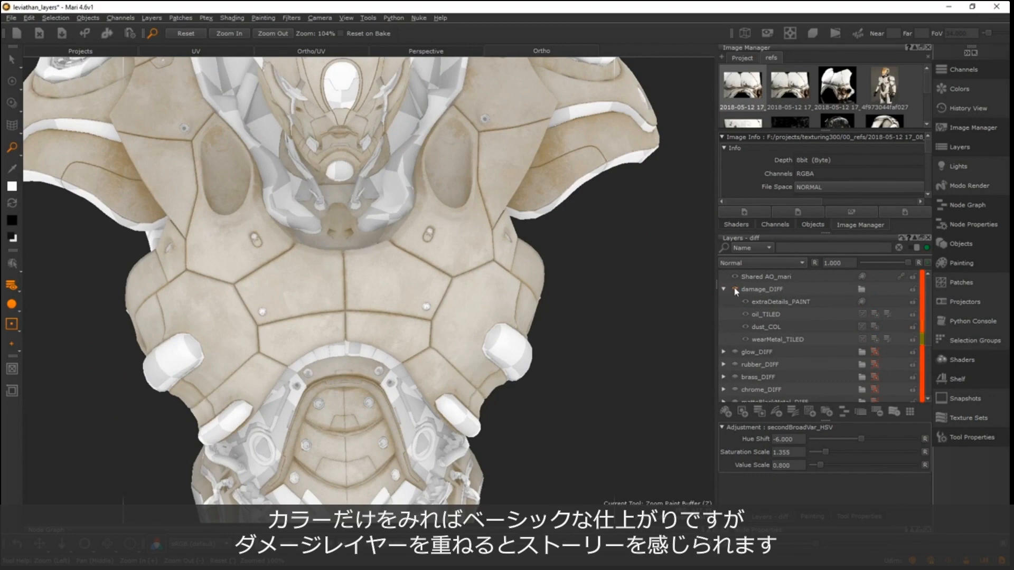
click(735, 290)
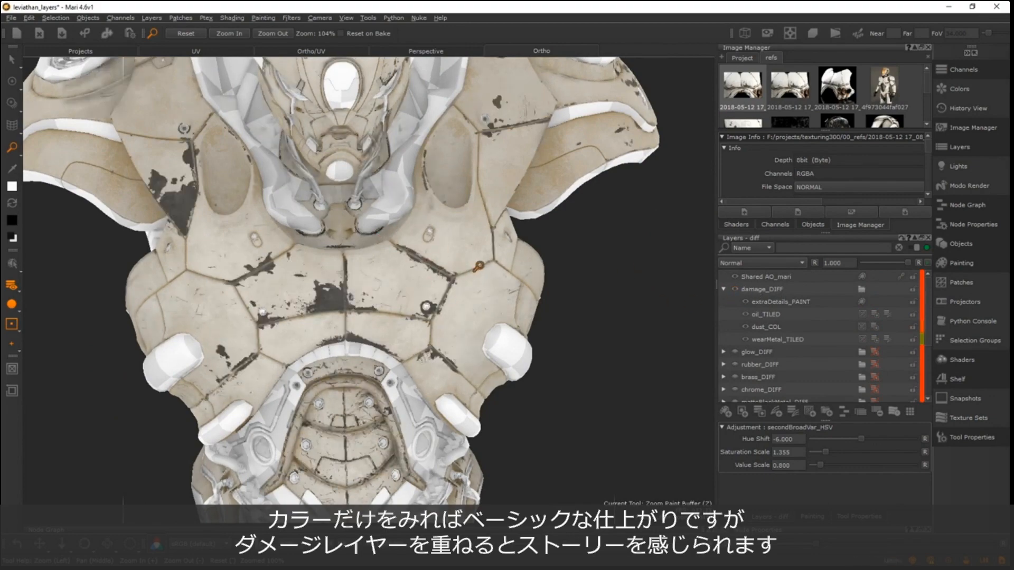
- Examine how the damage layers sit on the white metal across the head, shoulders, chest and abdomen
alt+right_drag(478, 265, 217, 214)
alt+middle_drag(217, 214, 254, 236)
alt+right_drag(253, 235, 597, 270)
alt+drag(597, 269, 466, 239)
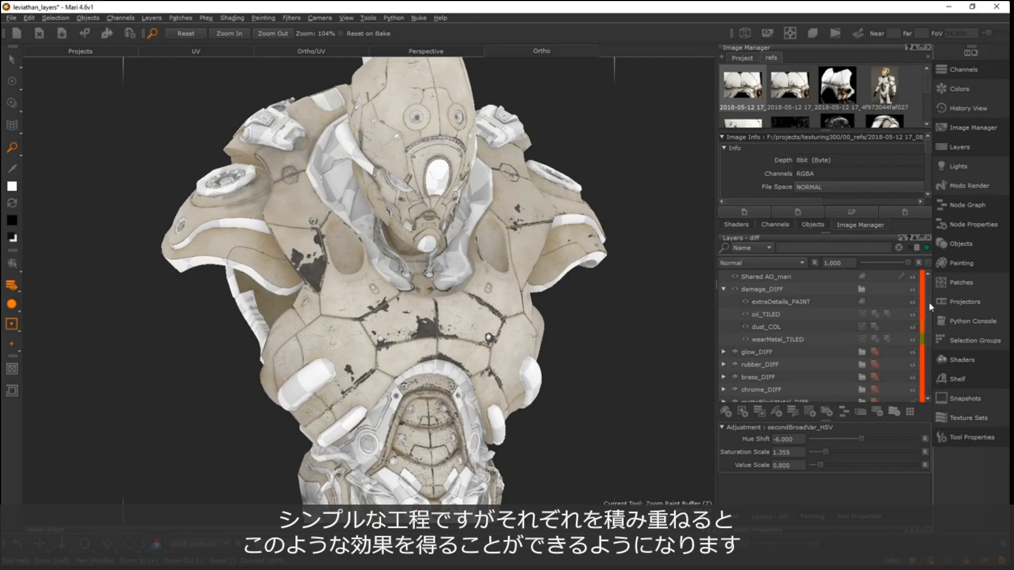
drag(929, 303, 928, 271)
alt+drag(361, 279, 368, 303)
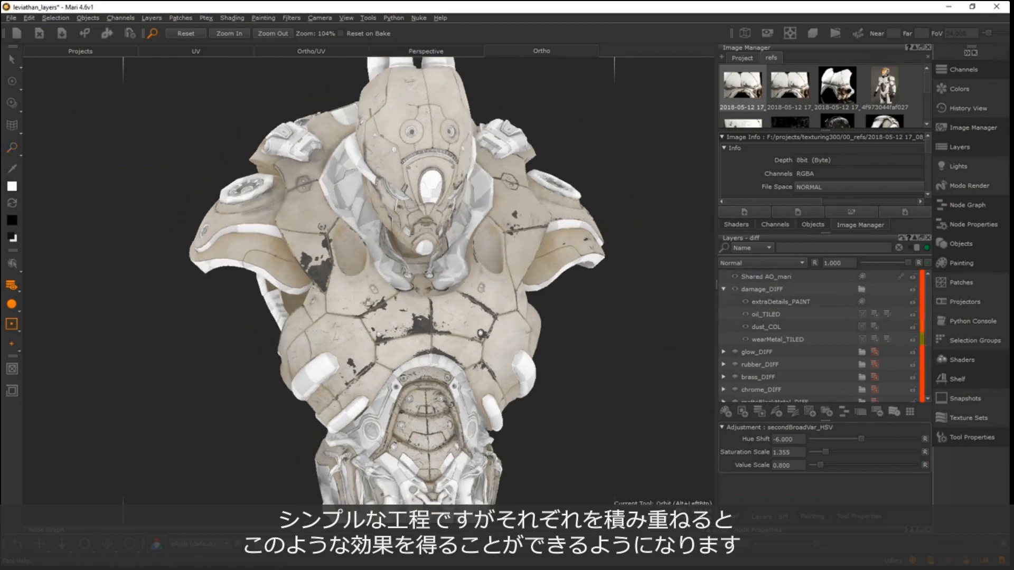
alt+right_drag(370, 302, 393, 285)
alt+middle_drag(401, 274, 418, 189)
alt+right_drag(418, 189, 513, 330)
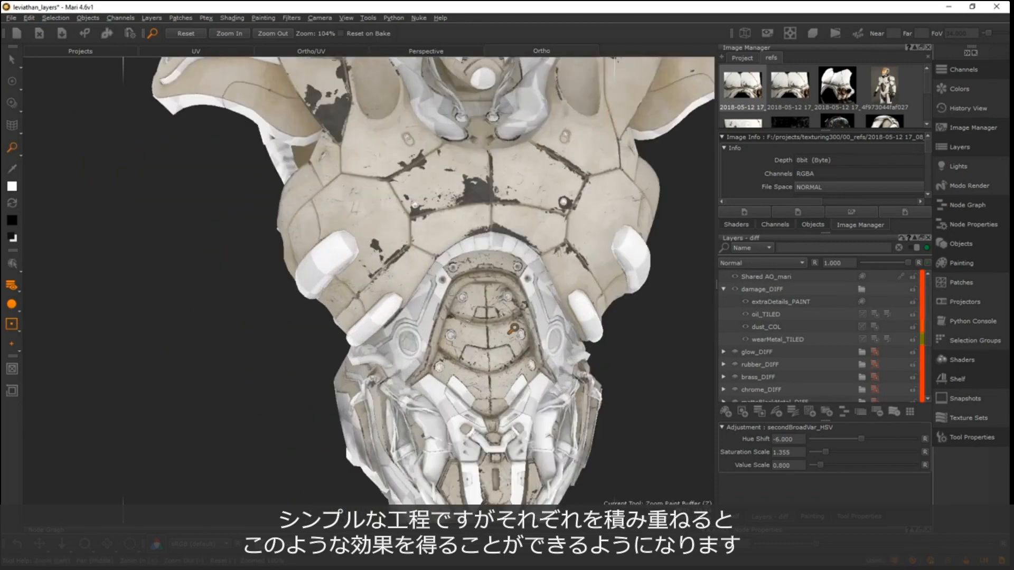
alt+middle_drag(512, 330, 355, 119)
alt+right_drag(354, 119, 332, 302)
alt+middle_drag(332, 303, 374, 446)
alt+drag(374, 445, 393, 442)
alt+middle_drag(309, 129, 381, 240)
alt+drag(381, 240, 343, 243)
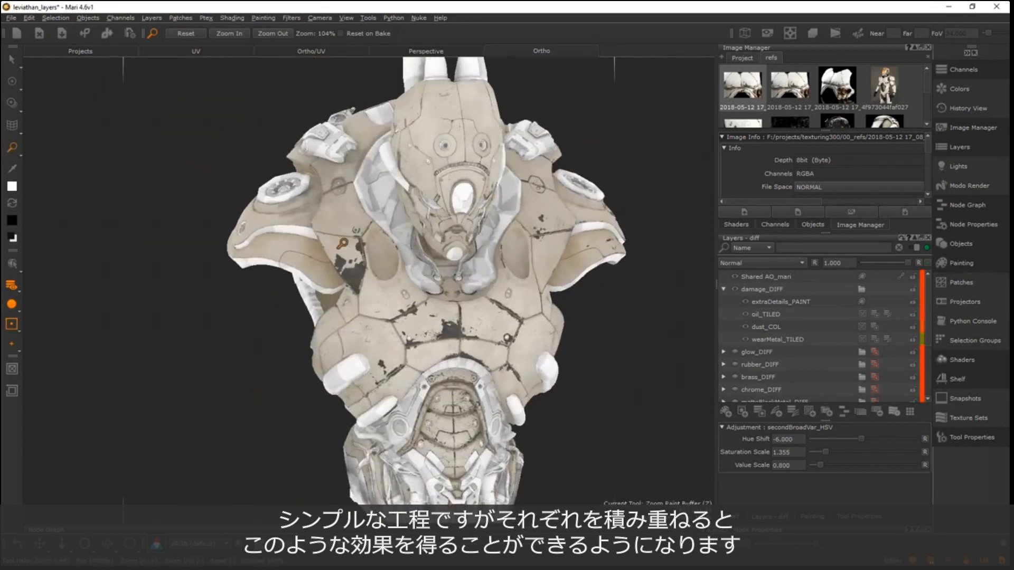
alt+right_drag(343, 243, 306, 237)
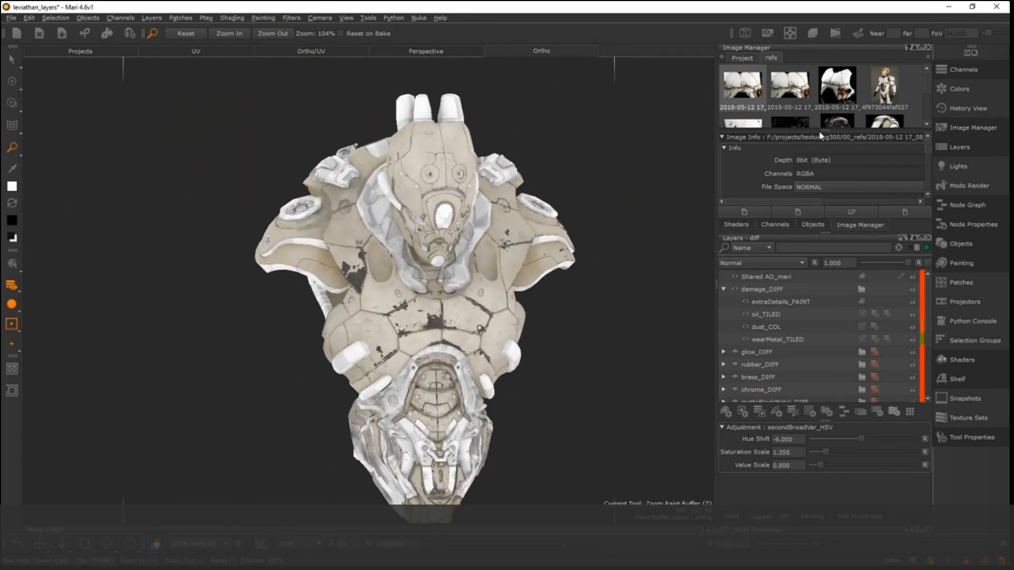
- Enlarge the image thumbnail area, show the project's images, preview the paintBreakup9 mask and close it
drag(823, 130, 823, 153)
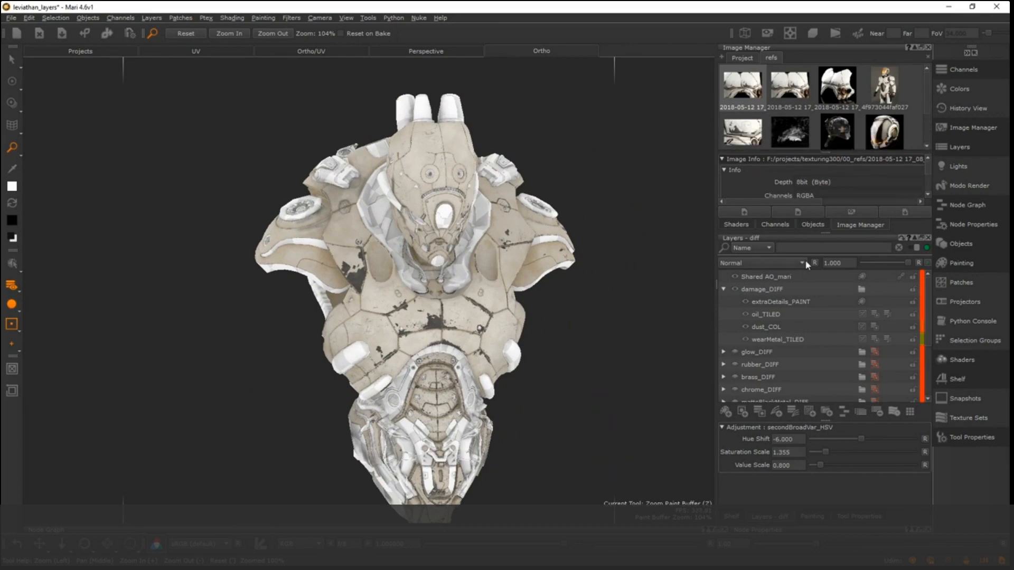
alt+drag(413, 271, 452, 277)
alt+right_drag(452, 277, 533, 275)
alt+drag(486, 336, 468, 336)
alt+middle_drag(468, 335, 407, 264)
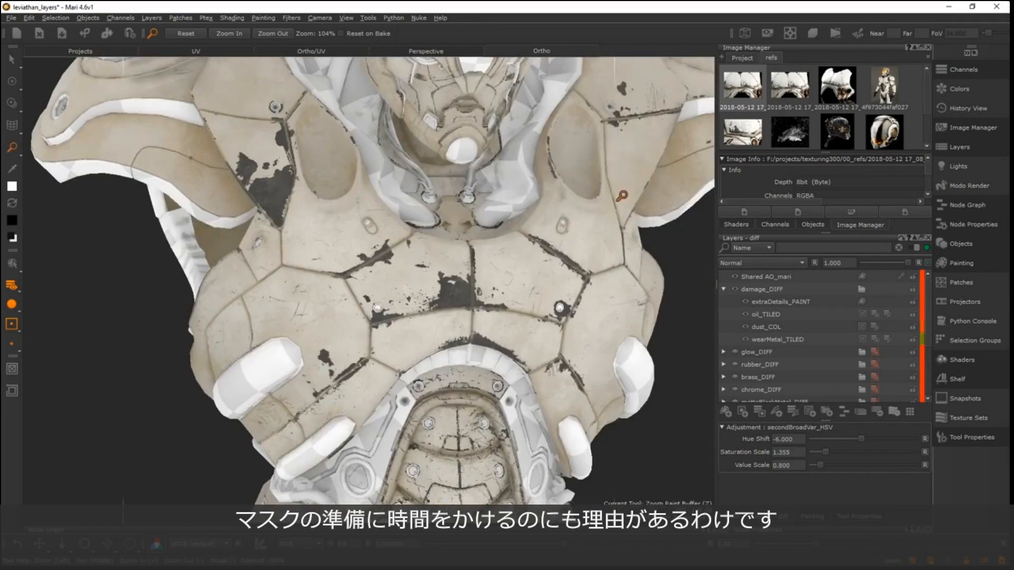
click(741, 58)
click(742, 87)
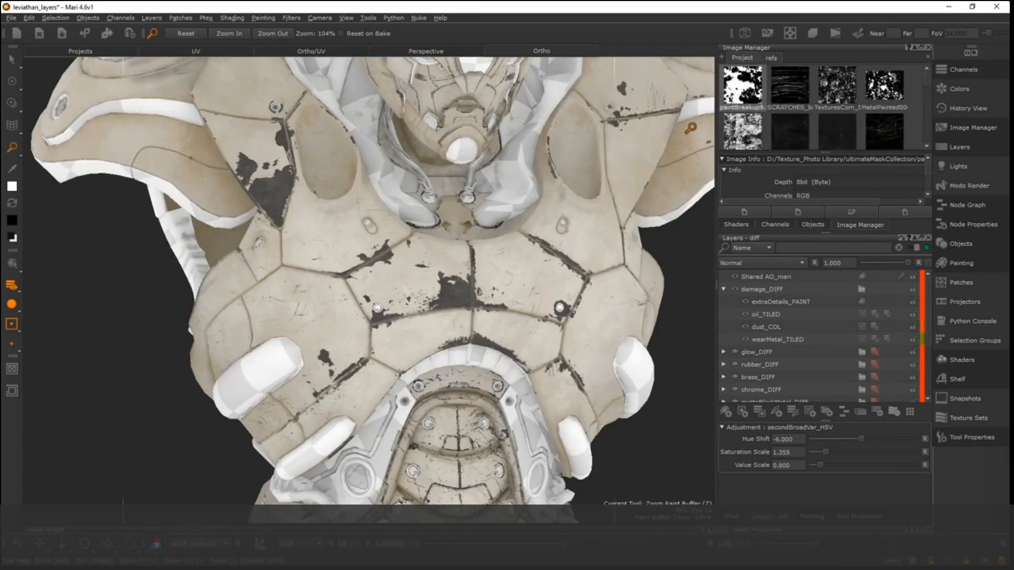
scroll(453, 243, down, 2)
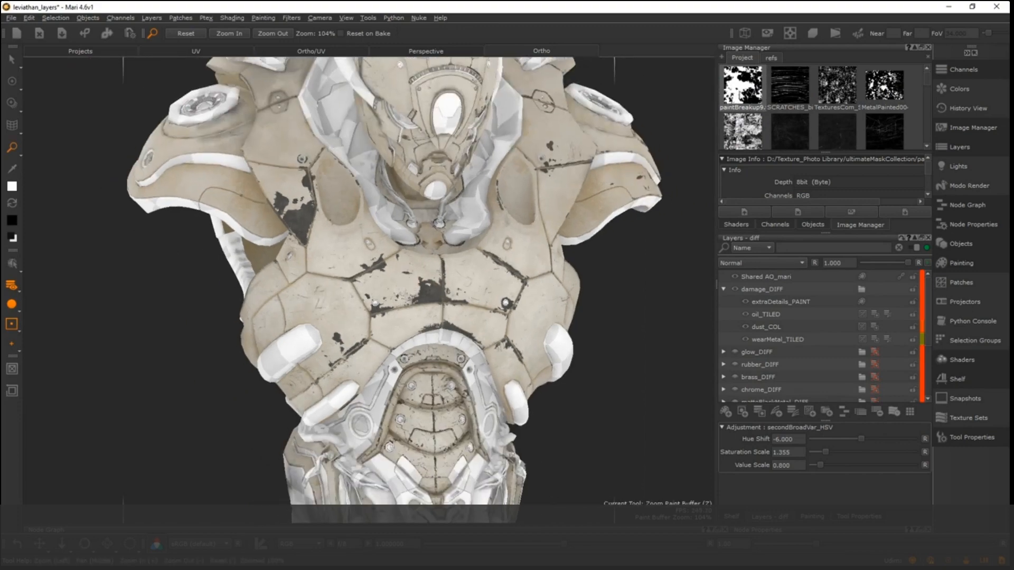
double_click(742, 86)
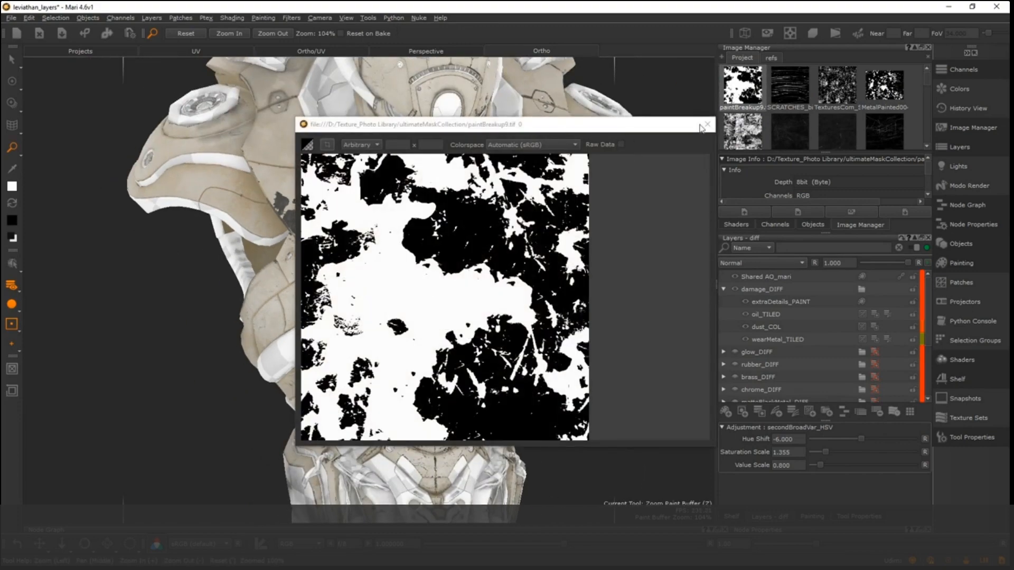
click(707, 125)
- Preview the MetalPainted, ScratchedPaint metallic and SCRATCHES_big_02 mask images one after another, closing each one
double_click(887, 86)
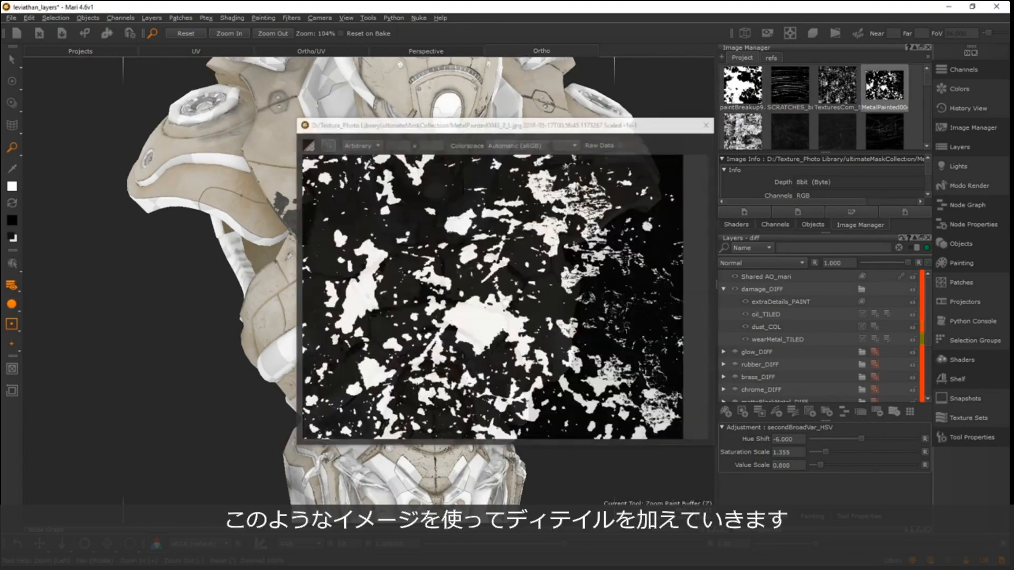
click(707, 125)
click(845, 93)
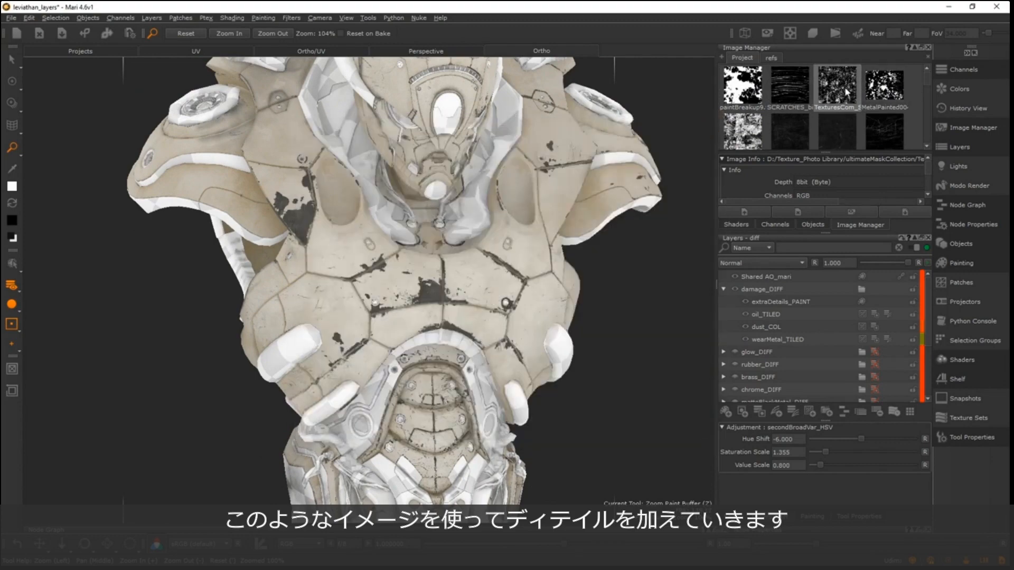
double_click(842, 87)
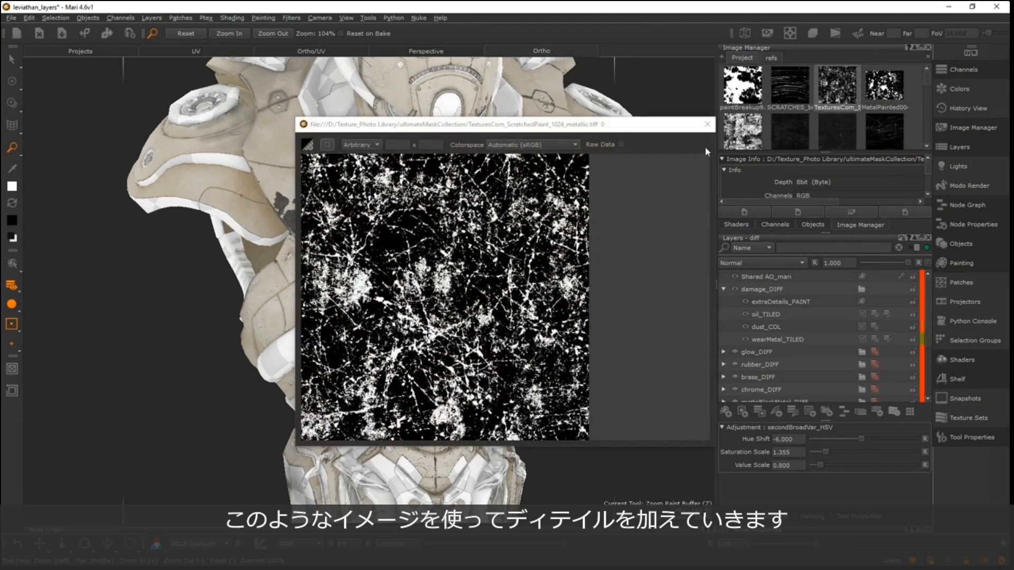
click(708, 125)
double_click(884, 116)
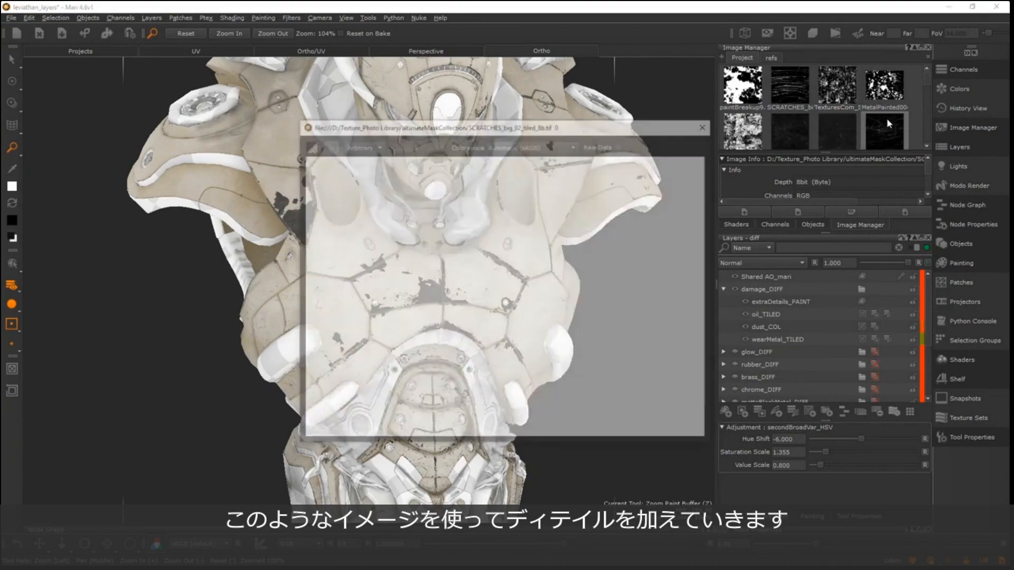
click(708, 124)
- Examine the chipped paint and scratches on the chest and around the side of the robot
alt+right_drag(305, 213, 509, 260)
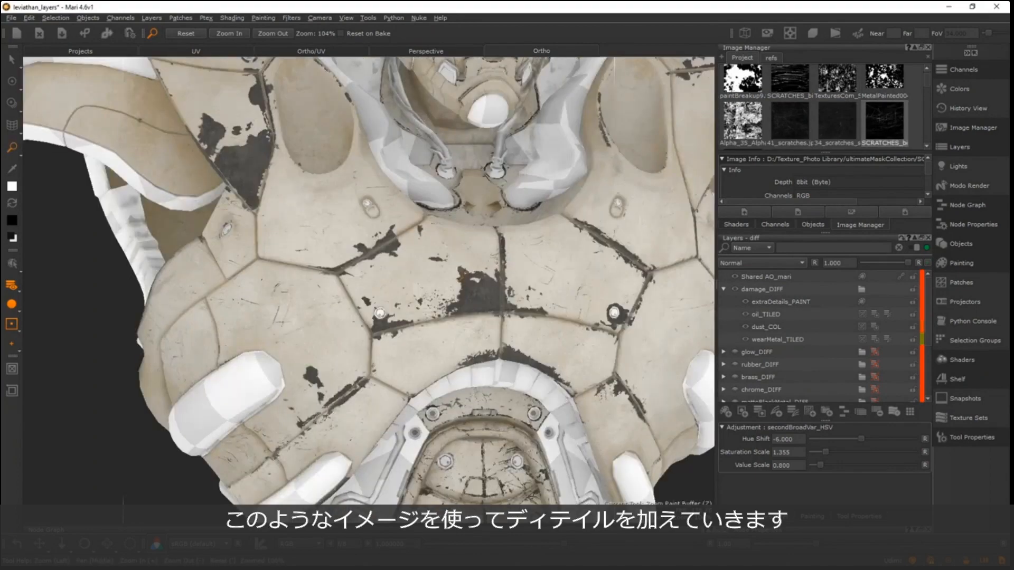
alt+right_drag(449, 248, 520, 248)
alt+drag(520, 243, 431, 226)
alt+right_drag(317, 288, 203, 292)
alt+drag(365, 290, 264, 292)
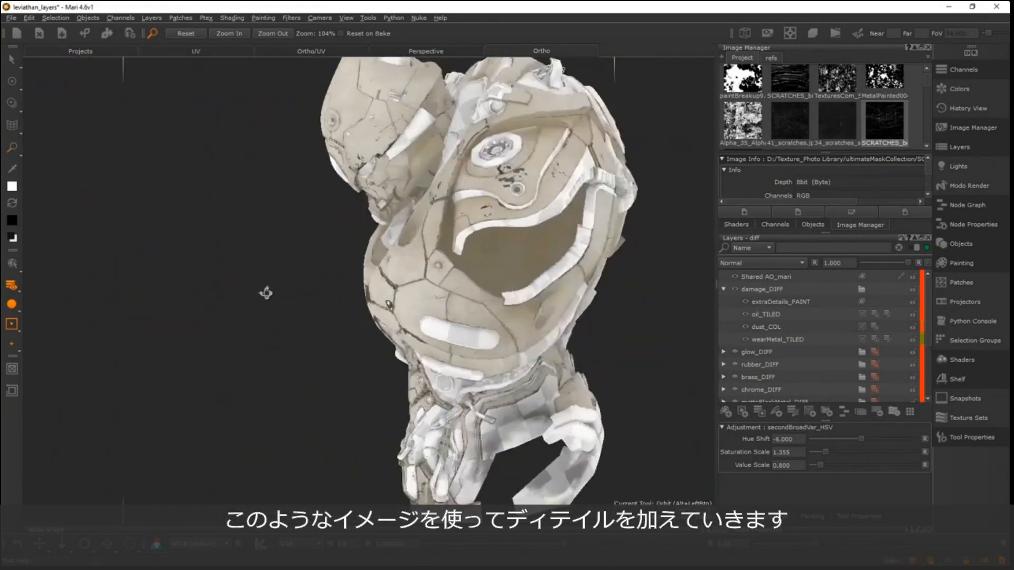
alt+drag(455, 283, 258, 275)
alt+middle_drag(379, 253, 294, 212)
alt+drag(294, 212, 232, 293)
alt+drag(420, 327, 424, 329)
alt+middle_drag(425, 329, 420, 255)
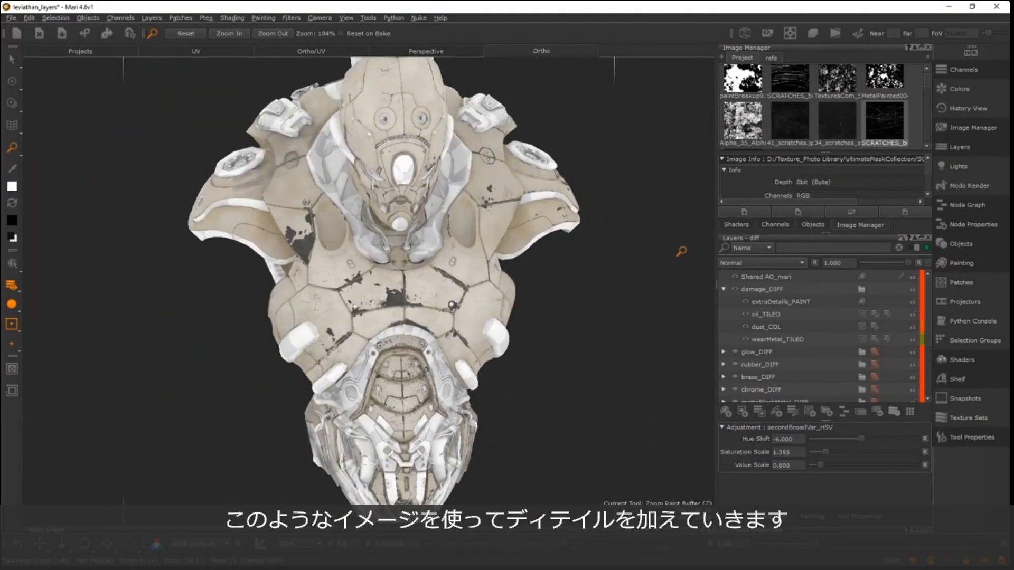
- Collapse the damage_DIFF and whiteMetal_DIFF groups and make the matteBlackMetal_DIFF group visible
click(723, 290)
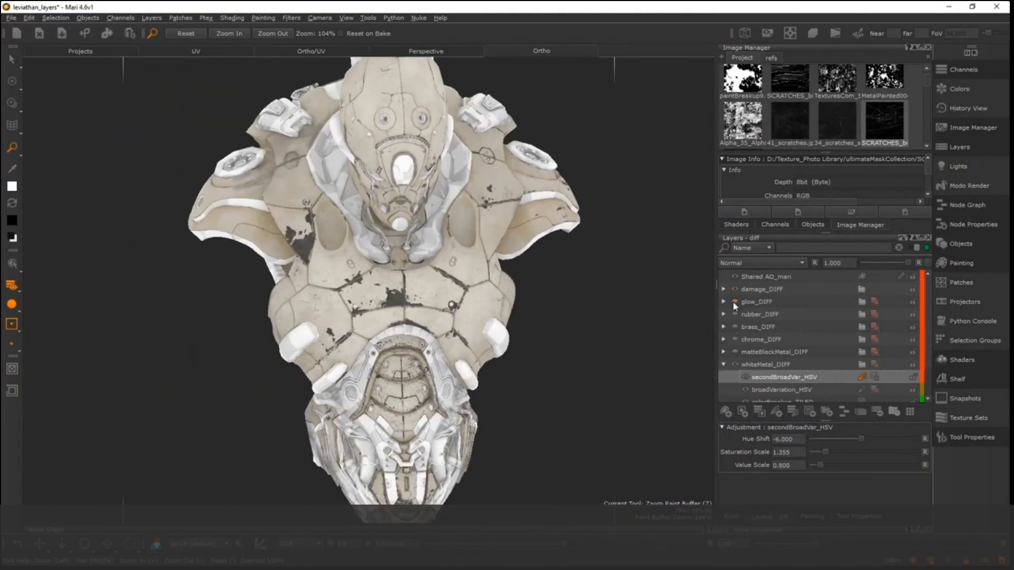
click(727, 367)
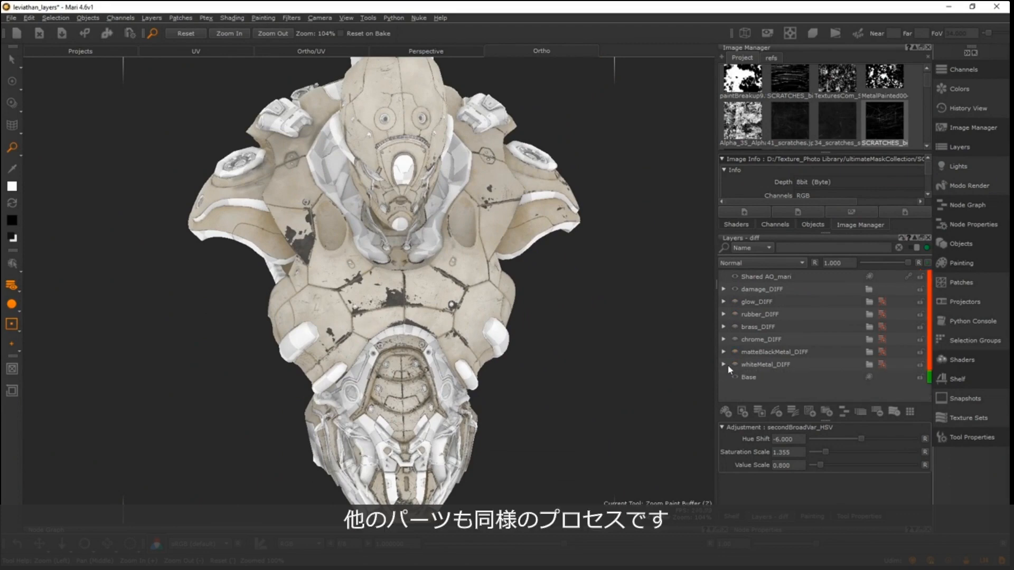
click(734, 352)
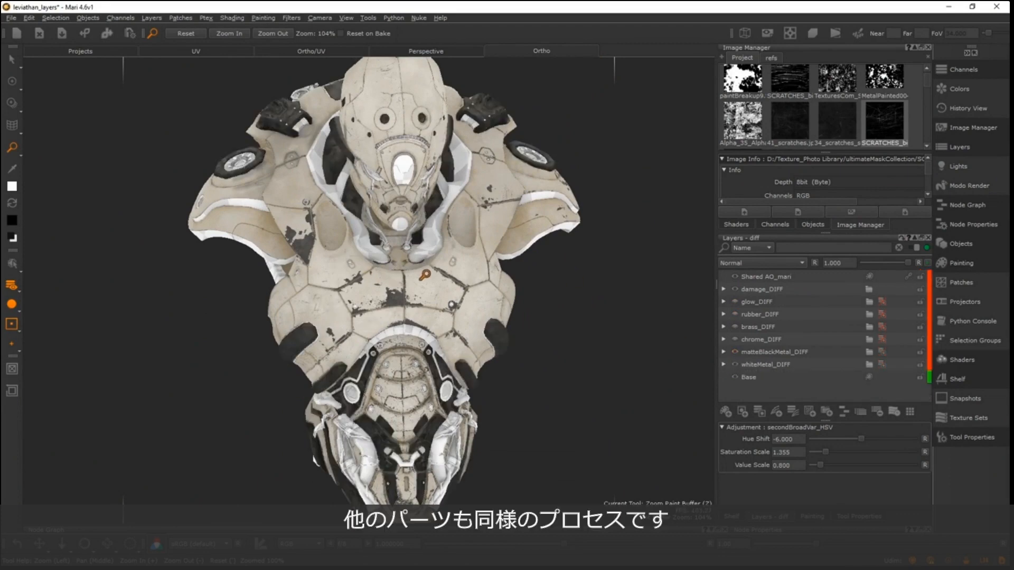
- Check the matte black metal on the head and abdomen, and make the brass_DIFF group visible
alt+middle_drag(326, 218, 345, 346)
alt+right_drag(345, 345, 409, 413)
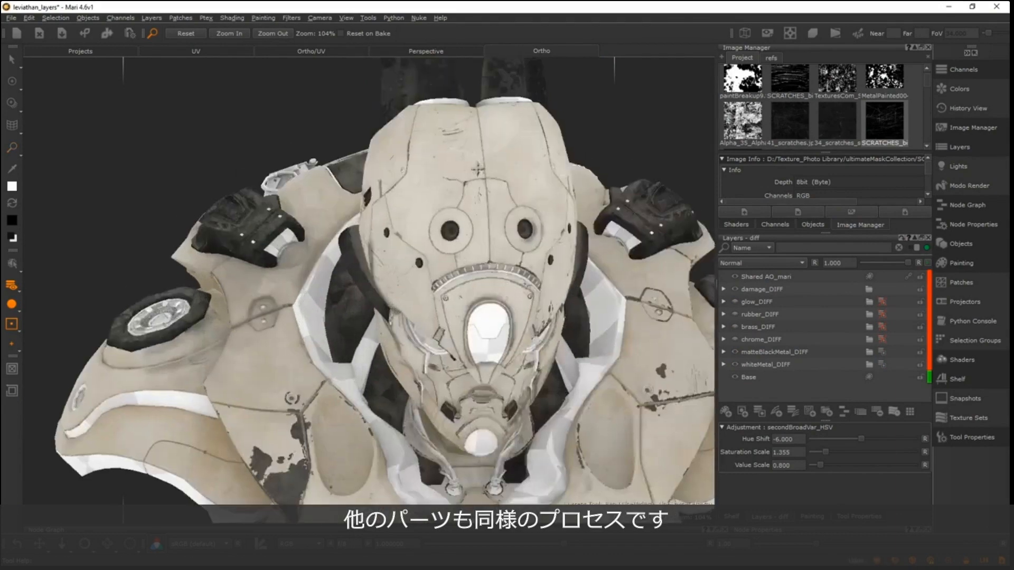
alt+middle_drag(409, 413, 429, 35)
alt+middle_drag(423, 317, 415, 246)
alt+drag(414, 246, 500, 283)
alt+middle_drag(500, 313, 552, 203)
alt+drag(552, 203, 578, 204)
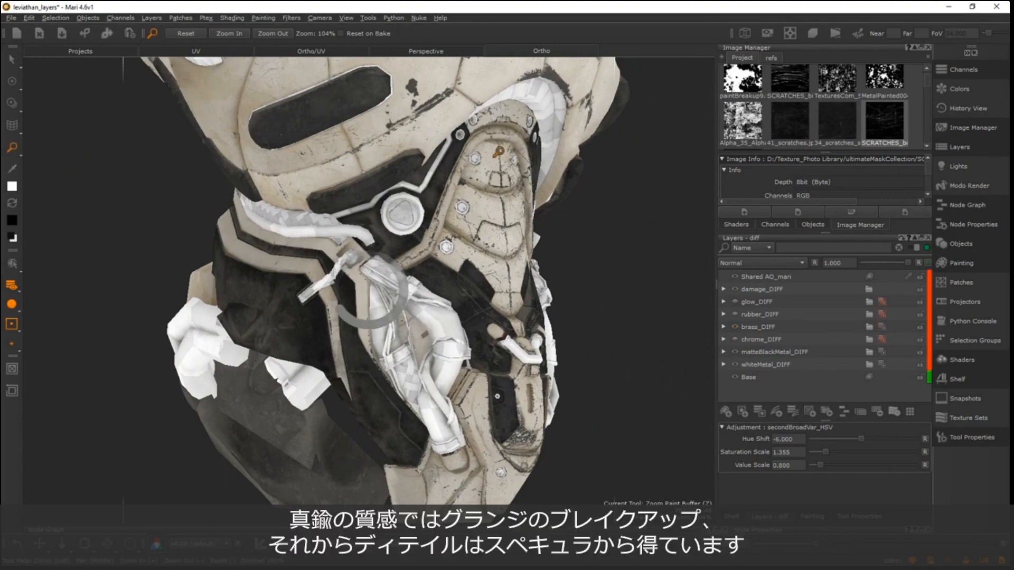
- Examine the brass breakup and detail on the face, neck, chest bolts and shoulder
alt+drag(421, 139, 422, 266)
alt+middle_drag(384, 245, 287, 238)
alt+drag(286, 238, 251, 235)
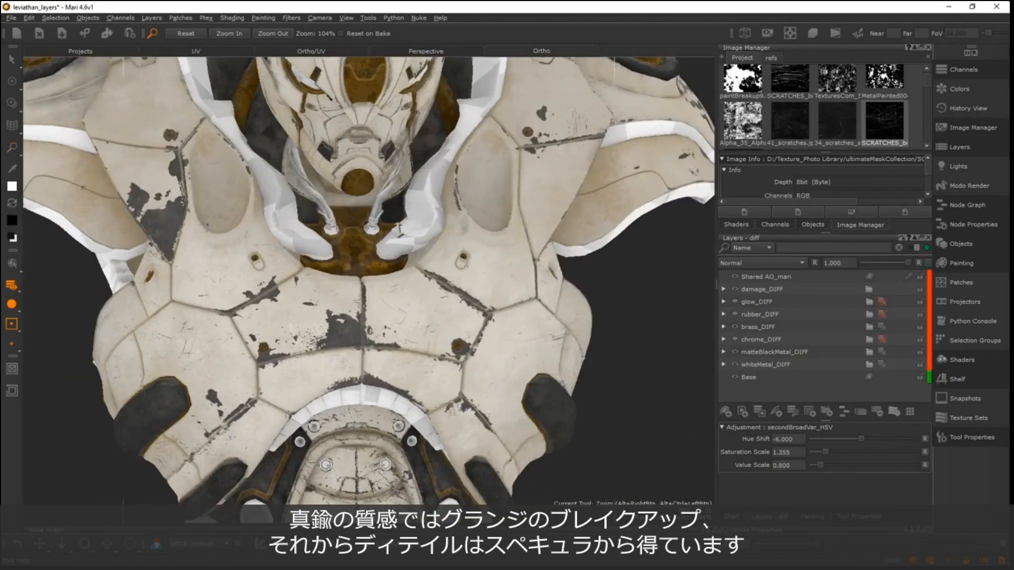
alt+right_drag(264, 236, 373, 237)
alt+right_drag(292, 231, 201, 232)
alt+middle_drag(341, 233, 369, 265)
alt+right_drag(396, 258, 448, 258)
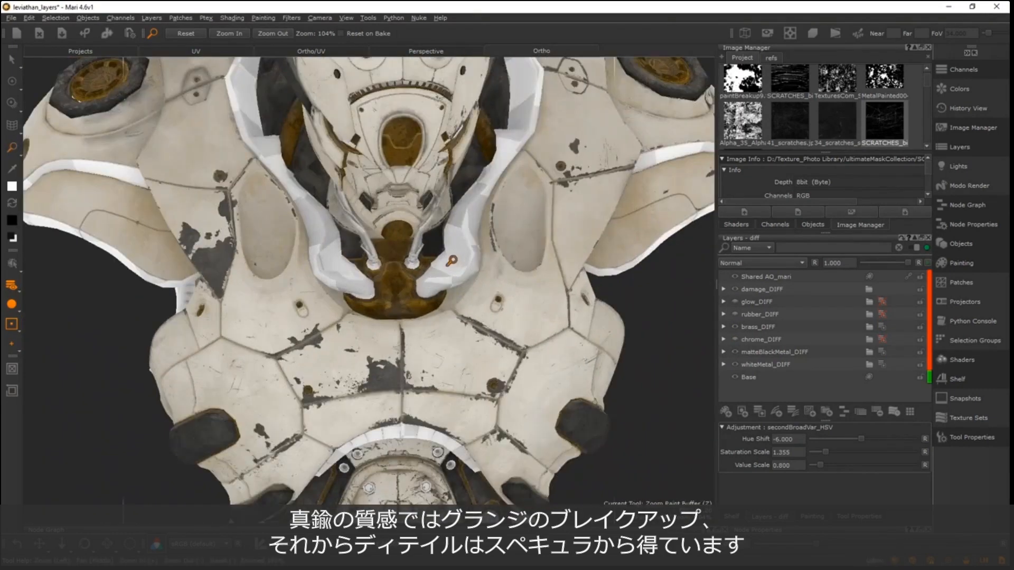
alt+drag(449, 259, 220, 313)
alt+middle_drag(220, 313, 116, 364)
alt+drag(507, 312, 396, 264)
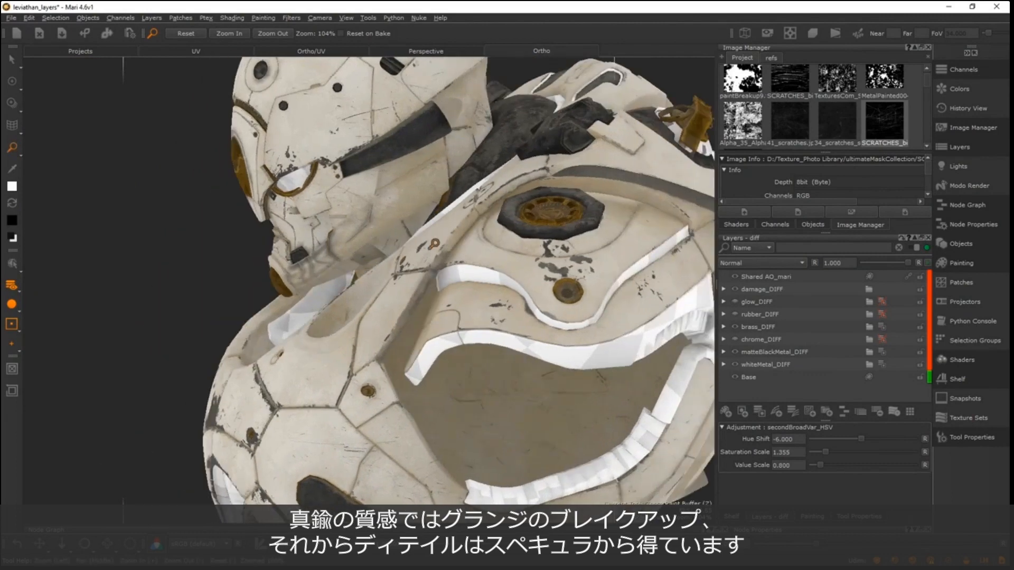
- Show the channel list, enlarge it to fit all channels and switch to the spec channel
click(776, 225)
drag(809, 231, 808, 319)
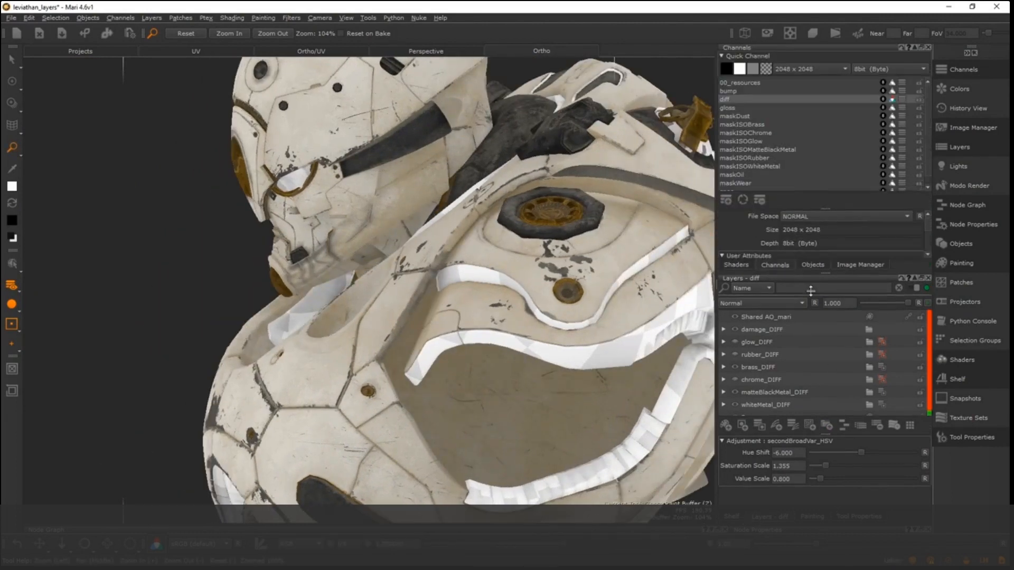
click(739, 195)
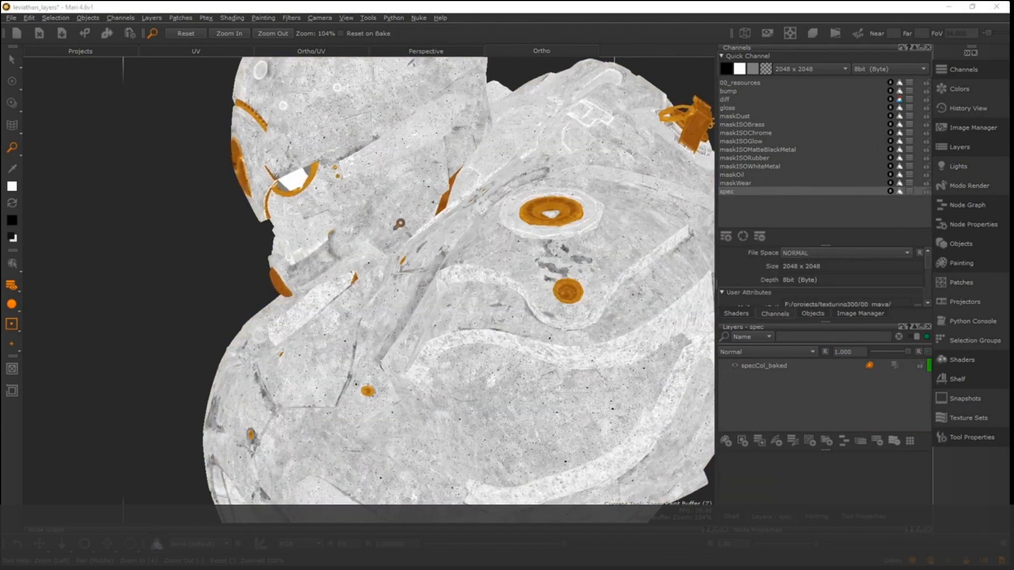
- Examine the specular colour variation across the shoulders, chest and abdomen
alt+right_drag(400, 224, 328, 223)
alt+drag(327, 224, 412, 222)
alt+middle_drag(412, 222, 528, 206)
alt+drag(528, 206, 522, 248)
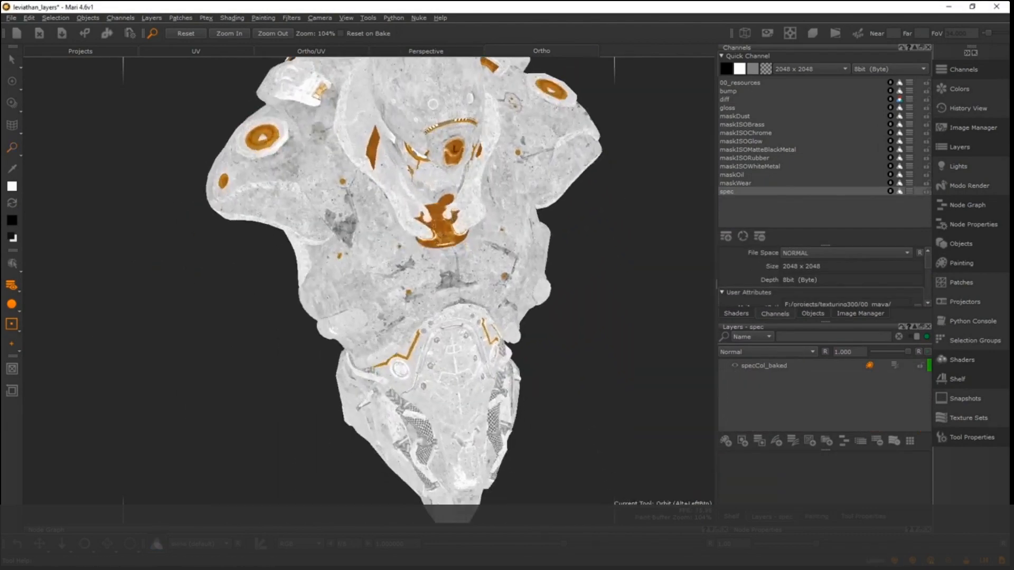
alt+middle_drag(407, 245, 371, 317)
alt+right_drag(371, 317, 439, 325)
alt+middle_drag(439, 288, 421, 281)
alt+right_drag(407, 250, 340, 275)
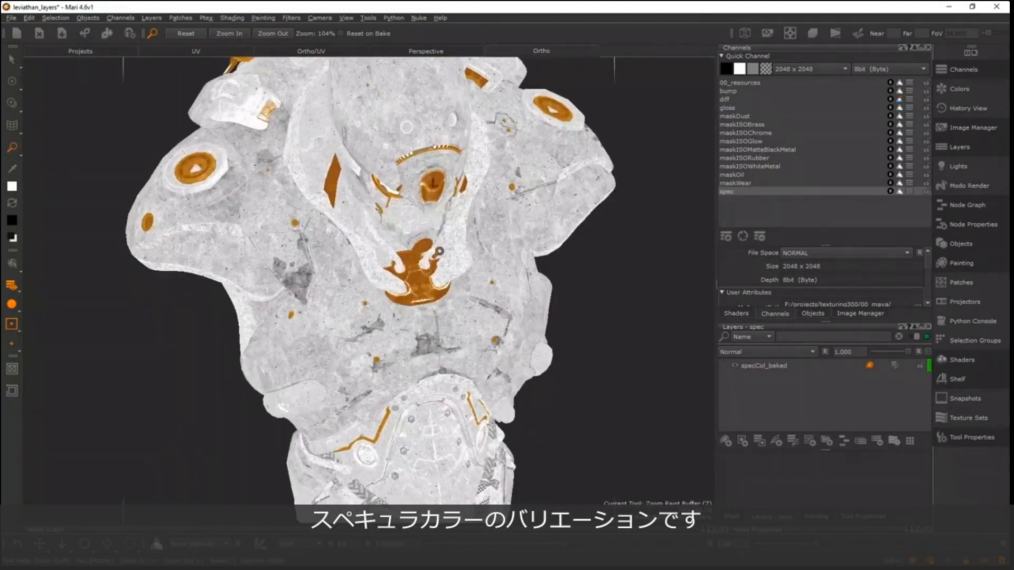
- Examine the specular variation on the abdomen plates and lower torso, and compare it with the chest and shoulders
alt+middle_drag(404, 314, 421, 293)
alt+drag(421, 294, 419, 267)
alt+middle_drag(395, 310, 362, 229)
alt+middle_drag(394, 328, 409, 261)
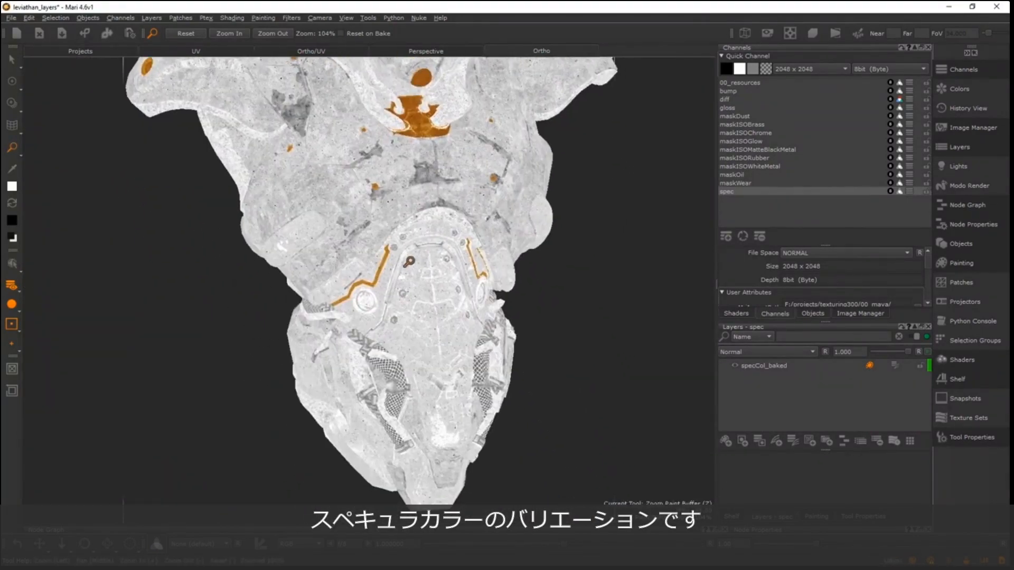
alt+right_drag(410, 261, 461, 266)
alt+drag(461, 266, 423, 272)
alt+middle_drag(453, 157, 433, 349)
alt+right_drag(410, 272, 369, 285)
alt+drag(370, 285, 416, 290)
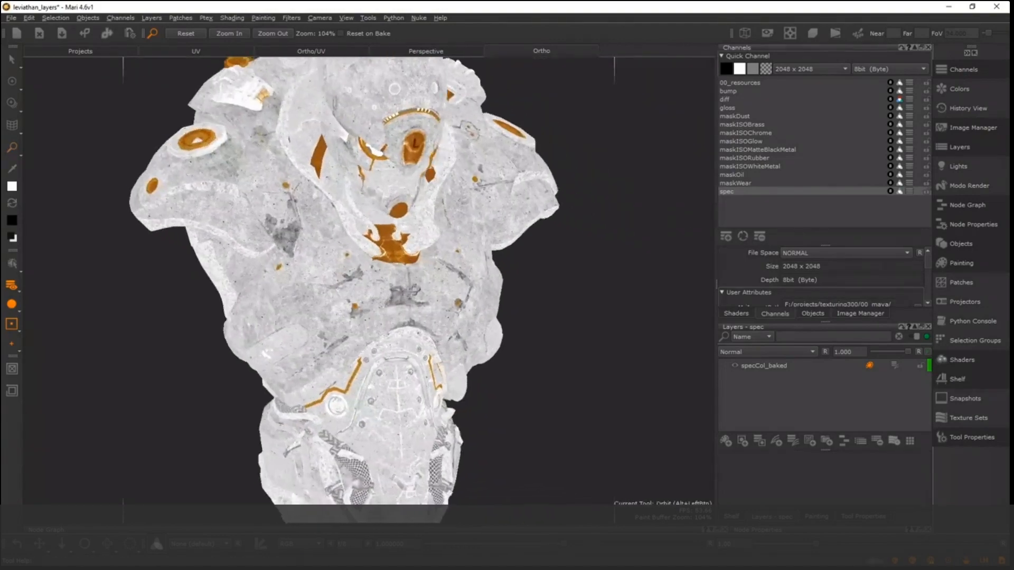
alt+middle_drag(416, 289, 432, 326)
alt+drag(431, 326, 424, 328)
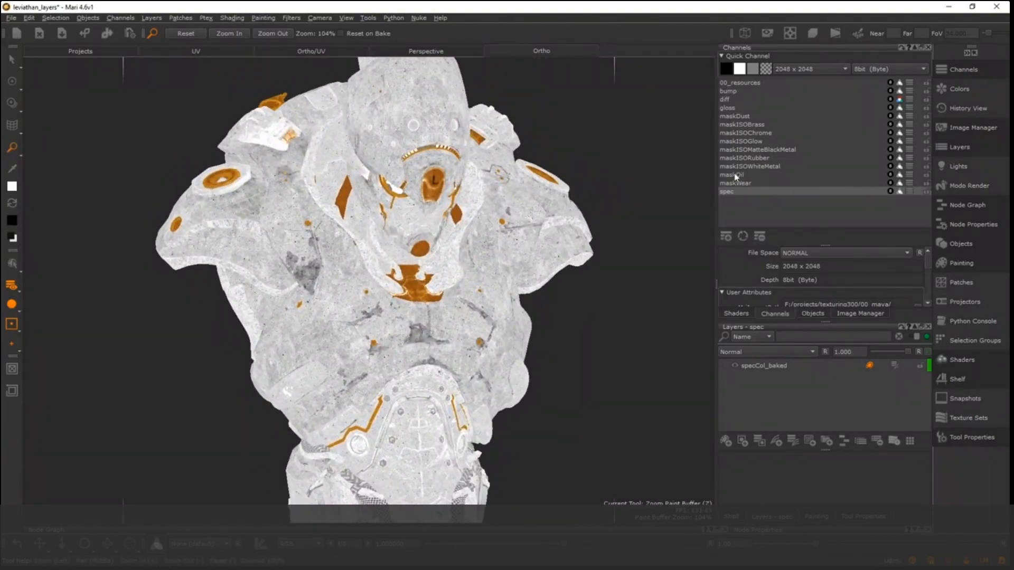
- Switch to the gloss channel, enlarge its layer stack and collapse the damages_GLOSS group
click(734, 109)
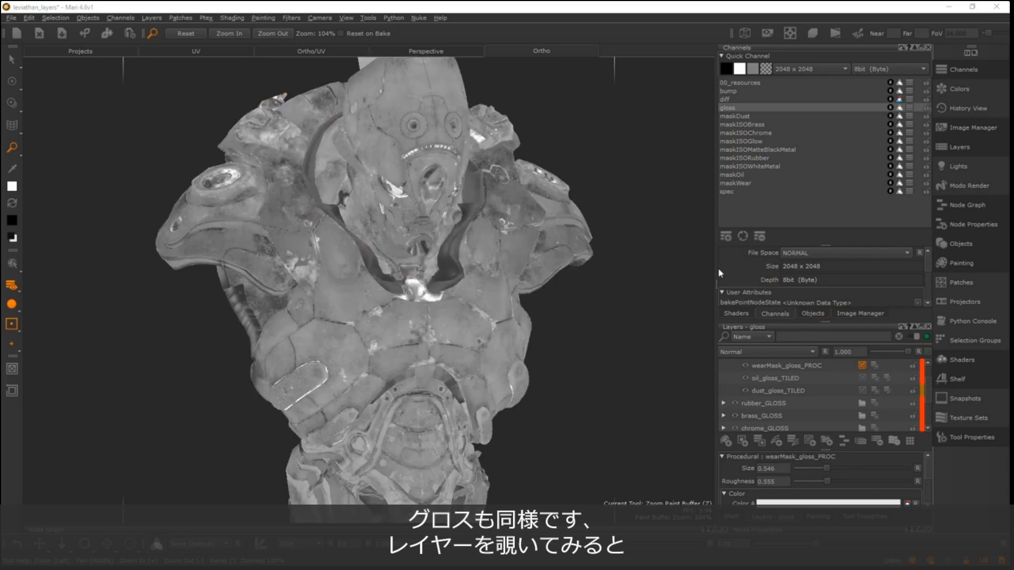
drag(829, 321, 830, 198)
click(727, 255)
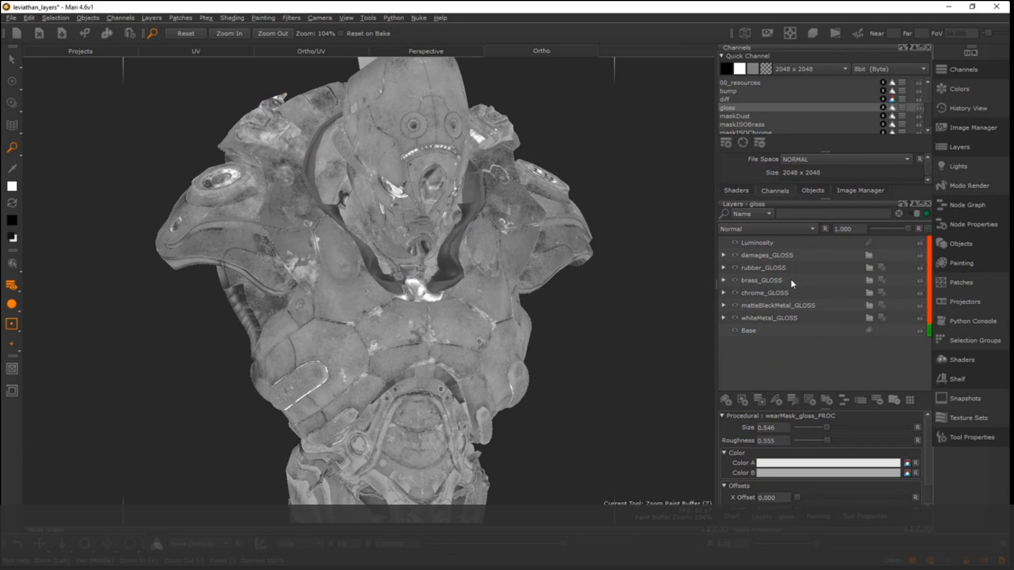
- Expand the whiteMetal_GLOSS group, inspect its tiled and Levels layers, and test the opacity of broadVar_gloss_LVL, leaving it at 1.000
click(723, 318)
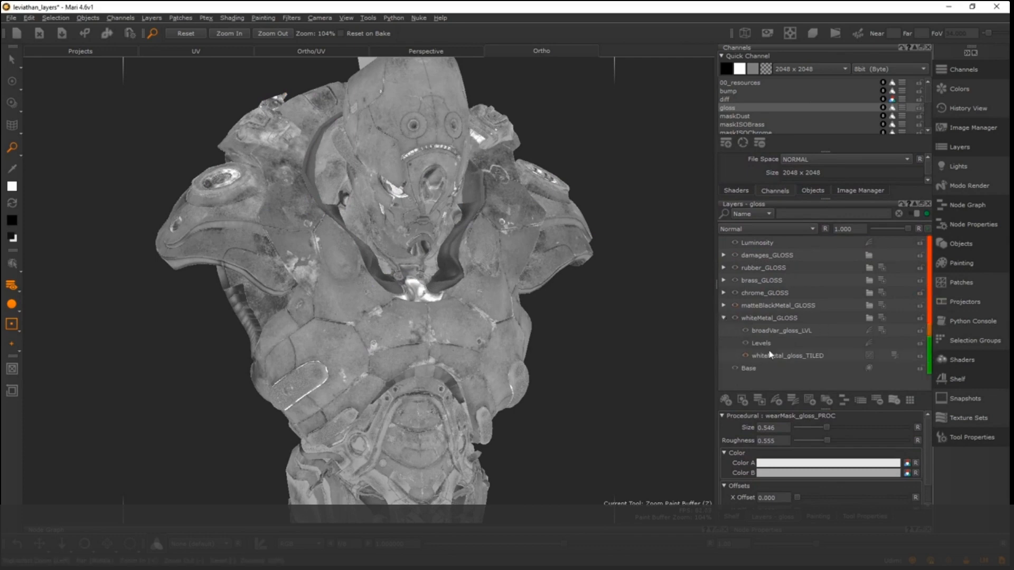
click(789, 357)
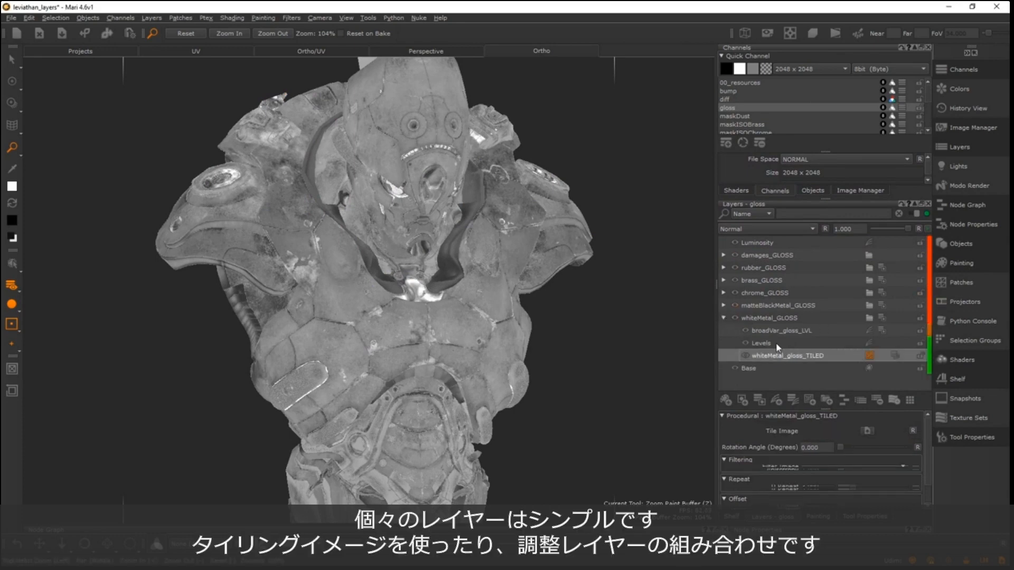
click(775, 345)
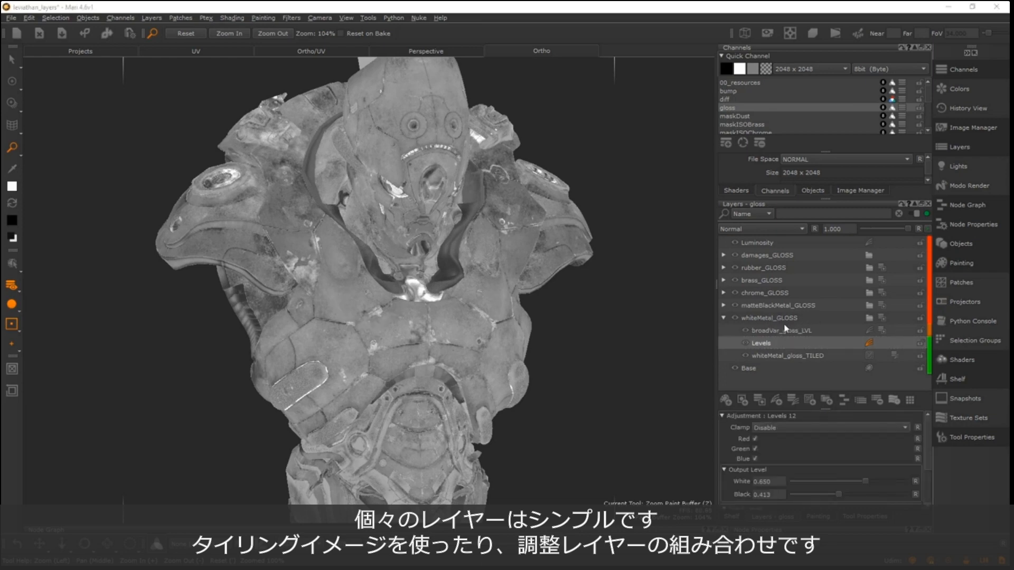
click(779, 357)
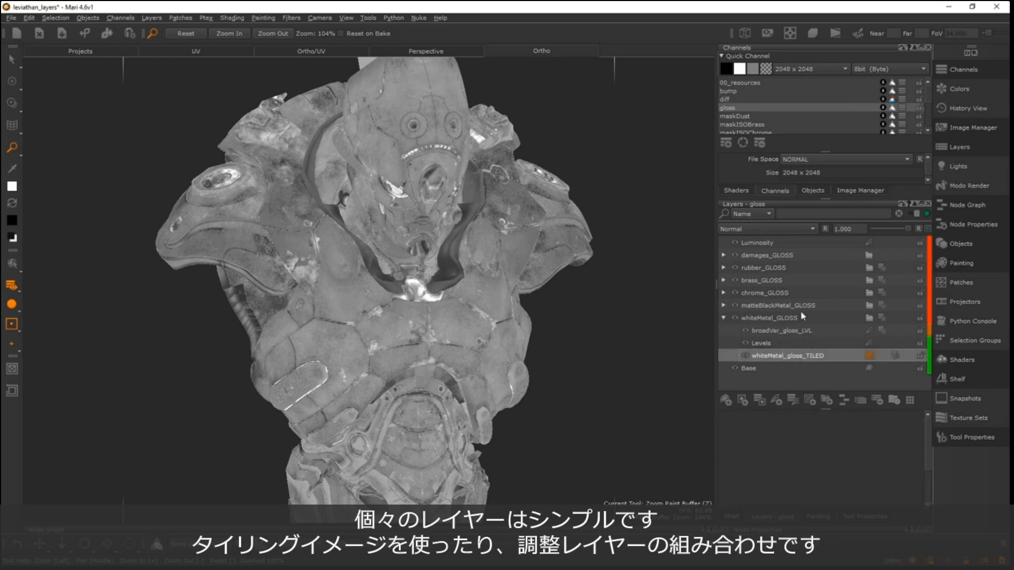
click(767, 355)
click(779, 344)
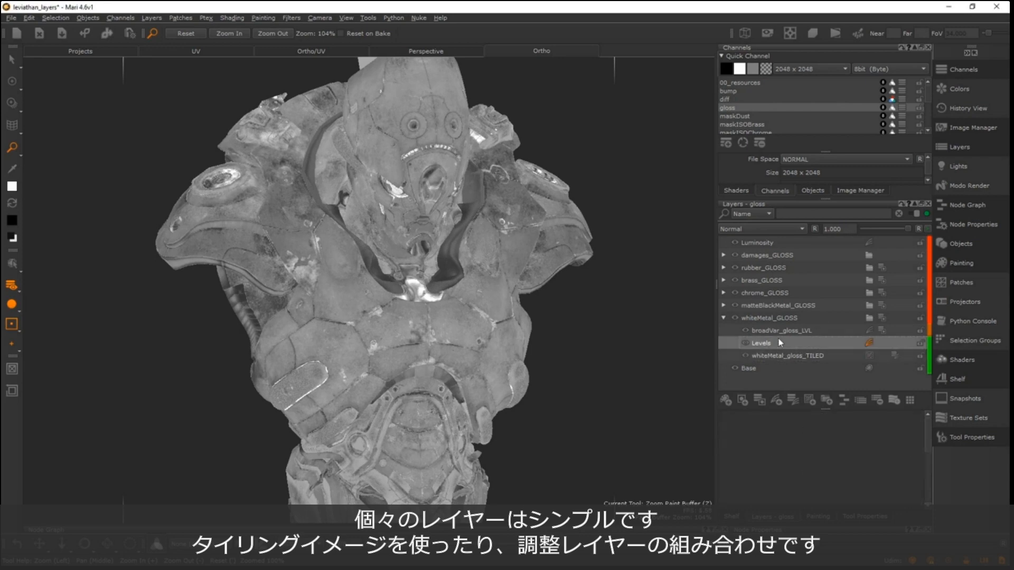
click(785, 330)
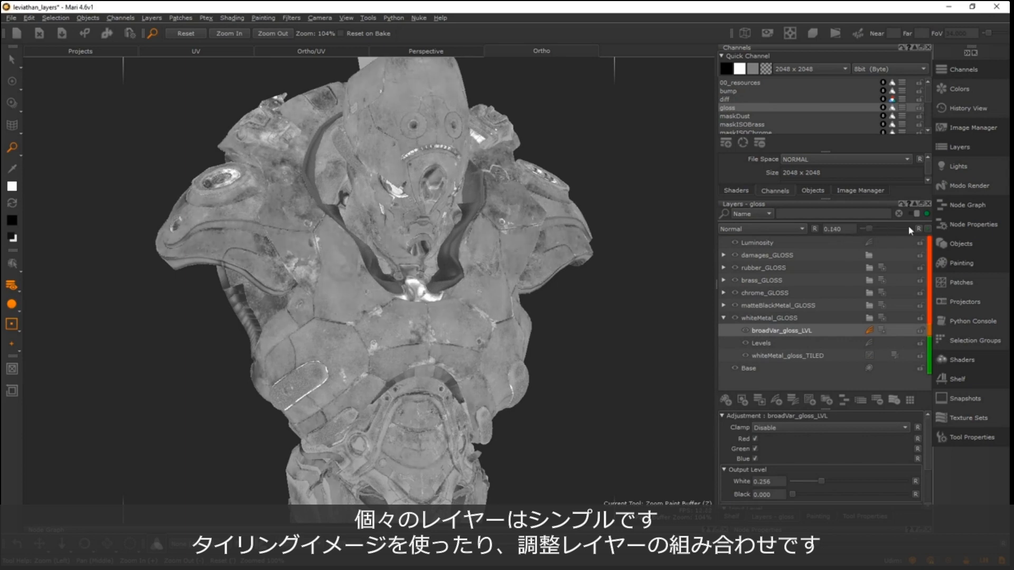
drag(909, 228, 856, 234)
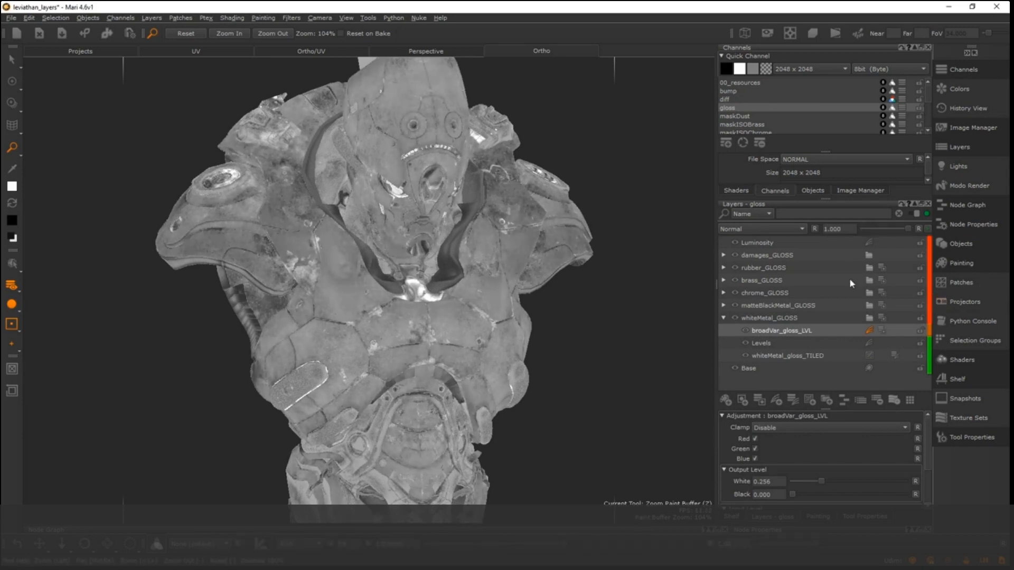
- Expand the damages_GLOSS group to show its wear, oil and dust layers, and test its opacity, leaving it at 1.000
click(724, 256)
click(784, 256)
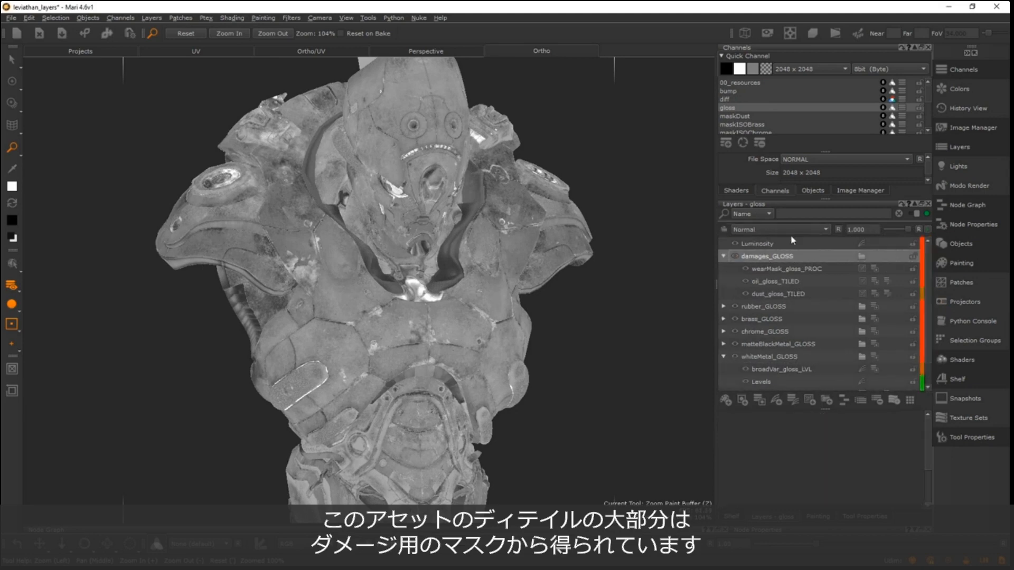
mouse_move(906, 228)
mouse_down()
mouse_move(948, 226)
mouse_move(804, 236)
mouse_move(910, 234)
mouse_move(871, 242)
mouse_move(948, 229)
mouse_move(864, 230)
mouse_move(888, 223)
mouse_up()
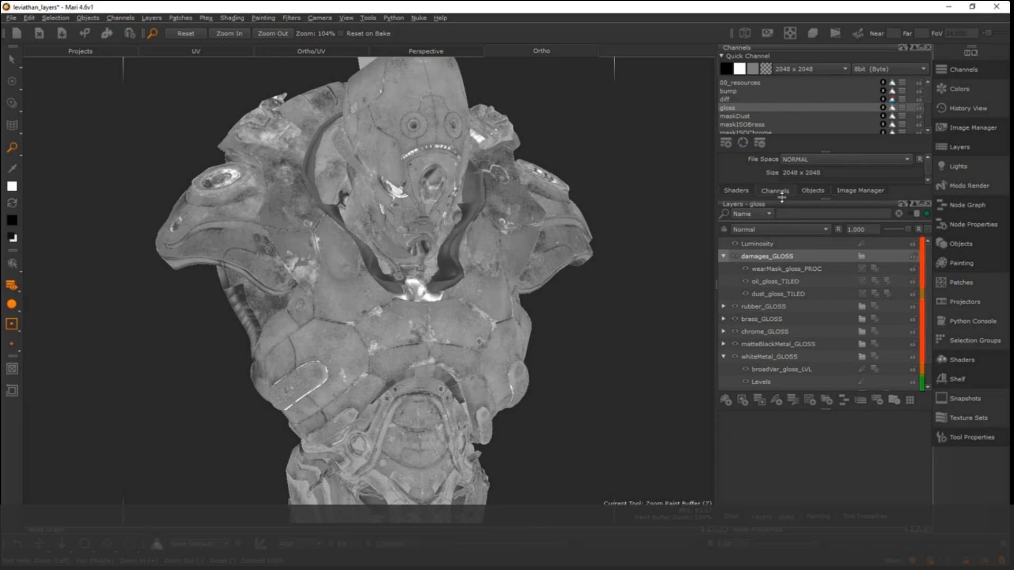
- Enlarge the channel list to show all channels and switch to the bump channel
drag(781, 199, 781, 309)
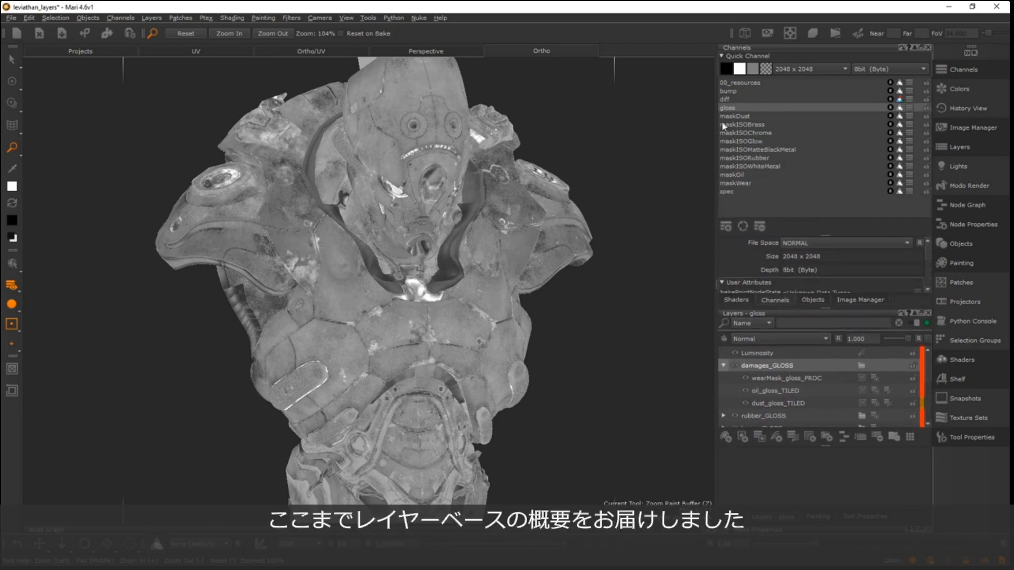
click(731, 92)
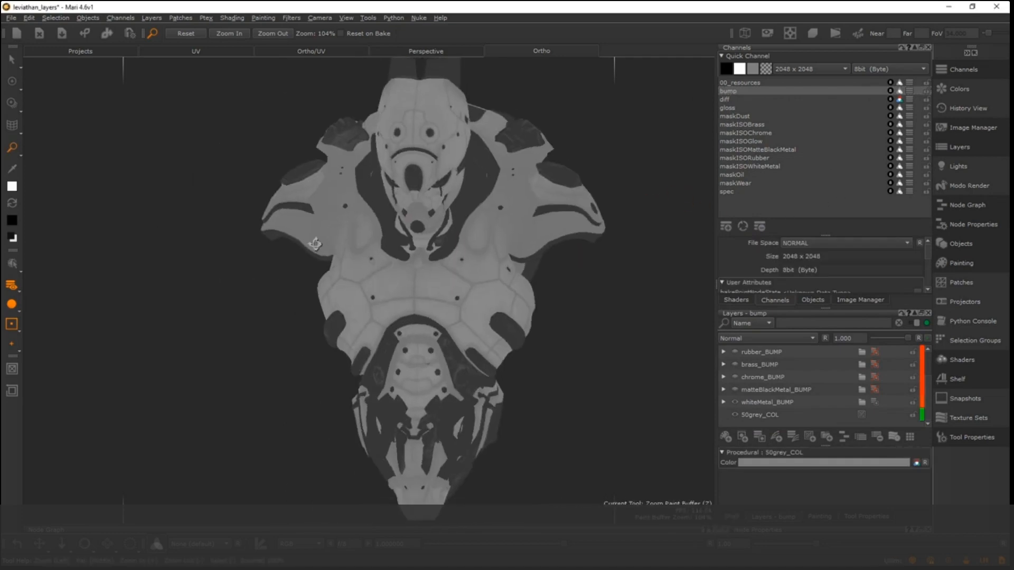
scroll(414, 210, down, 4)
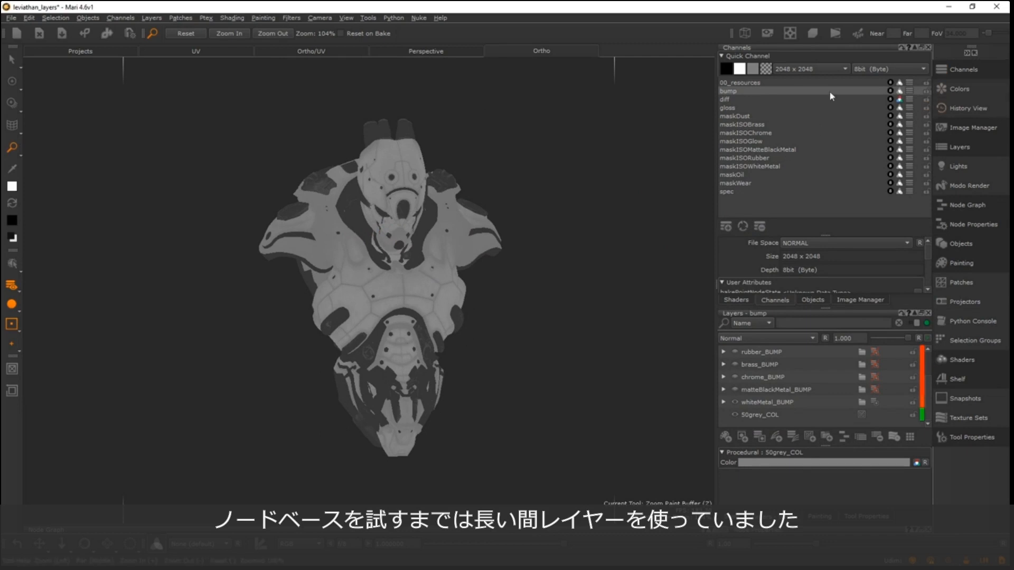
- Examine the bump channel on the robot's head, shoulders, side and torso from several angles
middle_drag(518, 220, 458, 202)
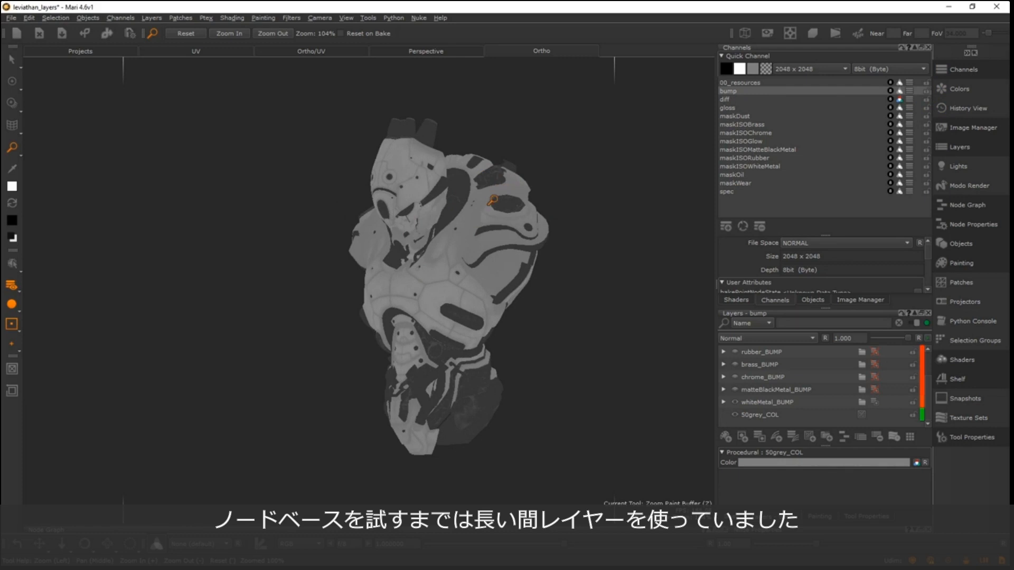
alt+middle_drag(491, 244, 464, 258)
alt+right_drag(464, 258, 488, 271)
alt+drag(489, 271, 384, 265)
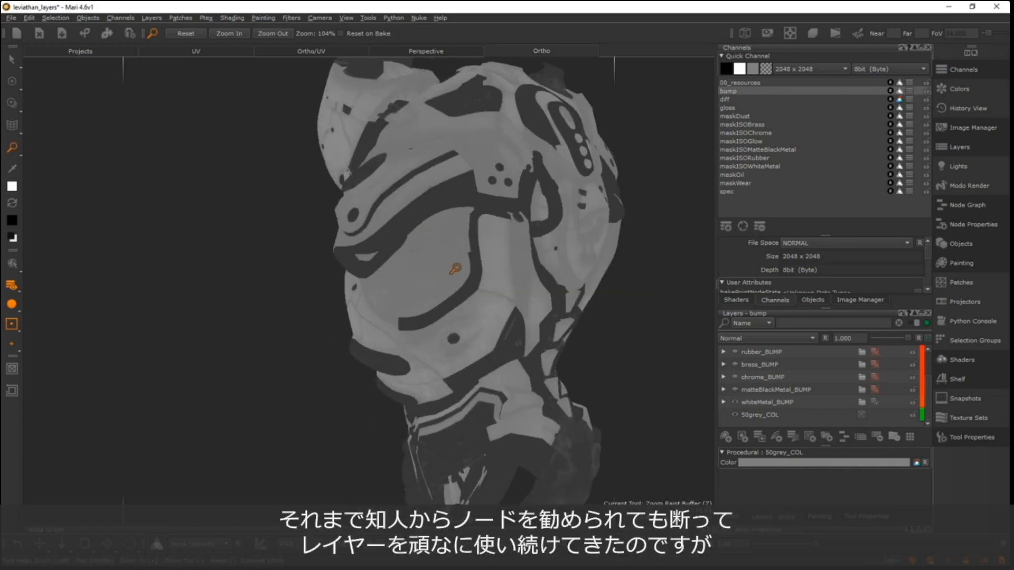
alt+drag(454, 268, 484, 231)
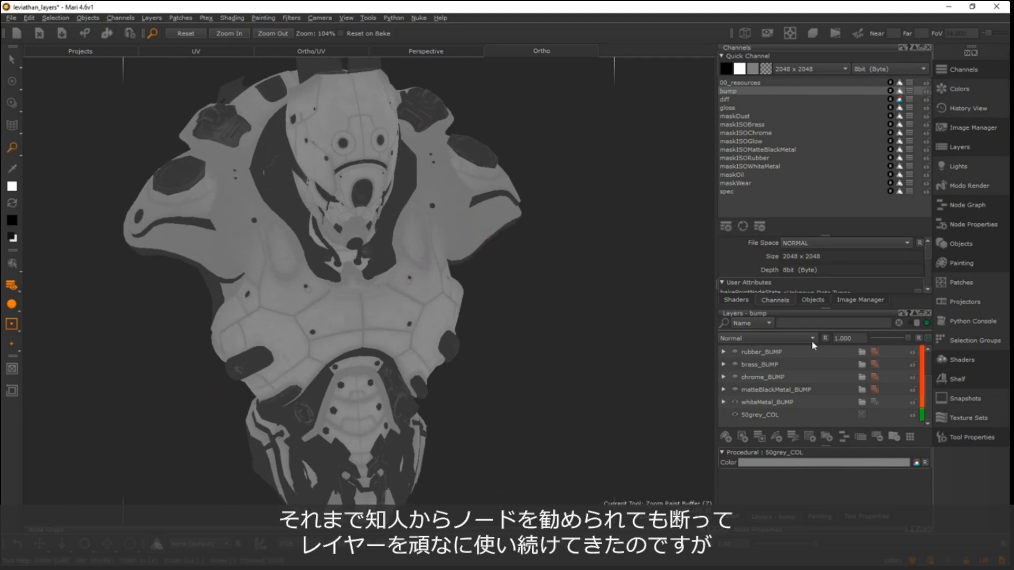
alt+middle_drag(384, 255, 459, 249)
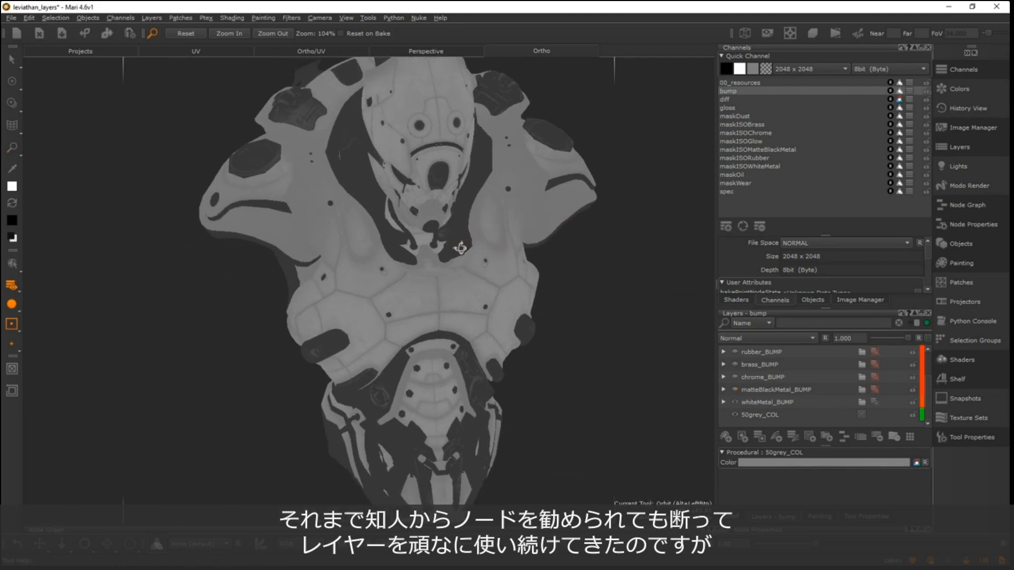
alt+drag(459, 249, 466, 241)
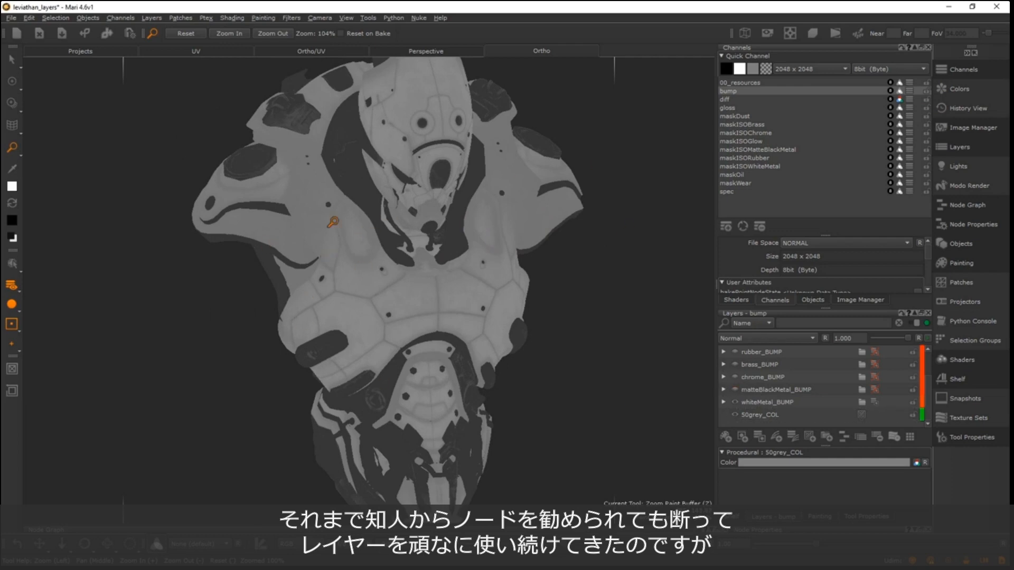
alt+middle_drag(402, 311, 358, 296)
alt+drag(426, 264, 574, 193)
alt+right_drag(532, 216, 471, 240)
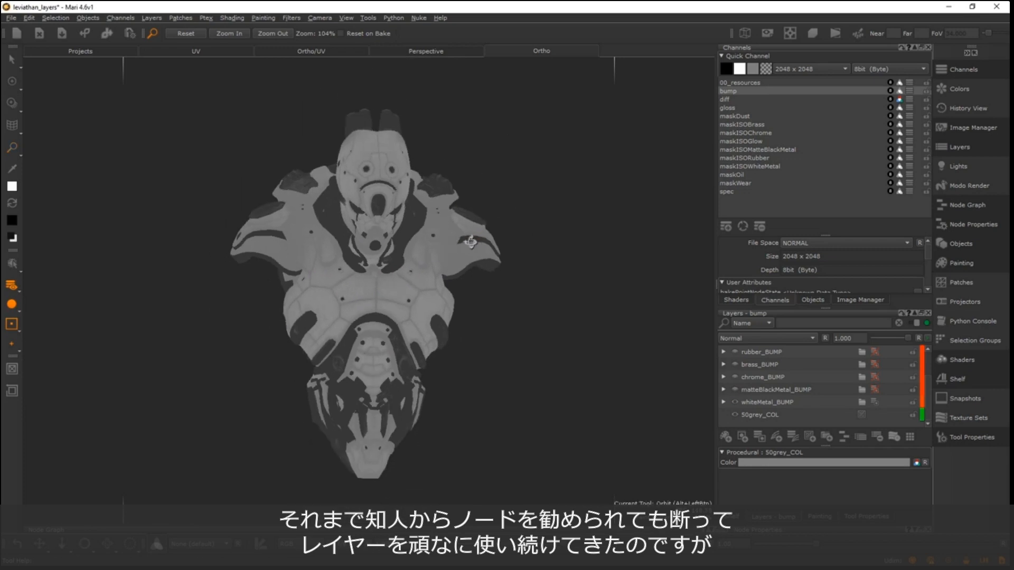
alt+drag(471, 240, 403, 224)
alt+right_drag(403, 224, 427, 237)
mouse_move(428, 236)
alt+mouse_down()
mouse_move(363, 224)
mouse_move(328, 247)
mouse_move(315, 273)
alt+mouse_up()
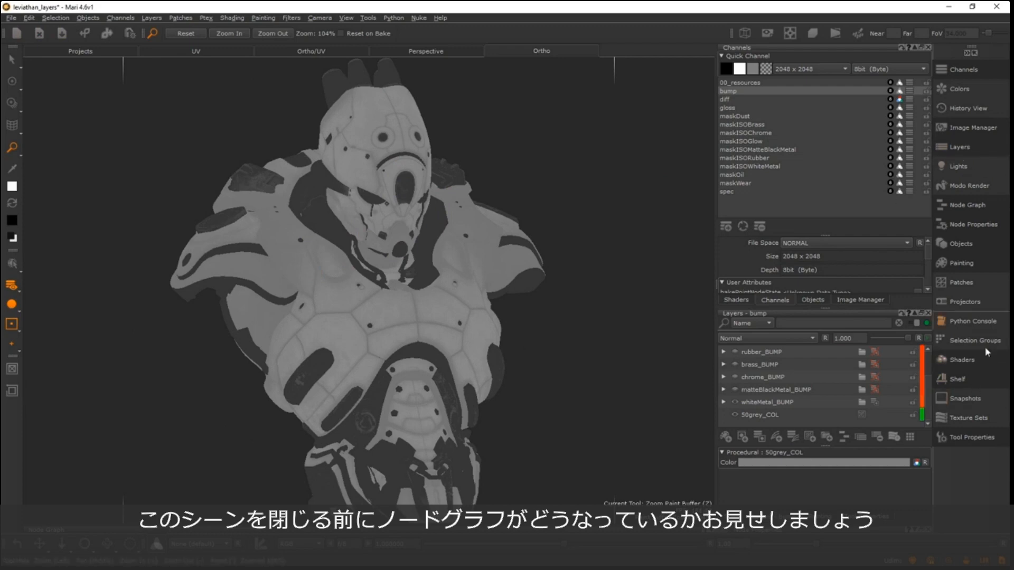
- Enlarge the Node Graph, select all nodes and frame them
right_click(479, 41)
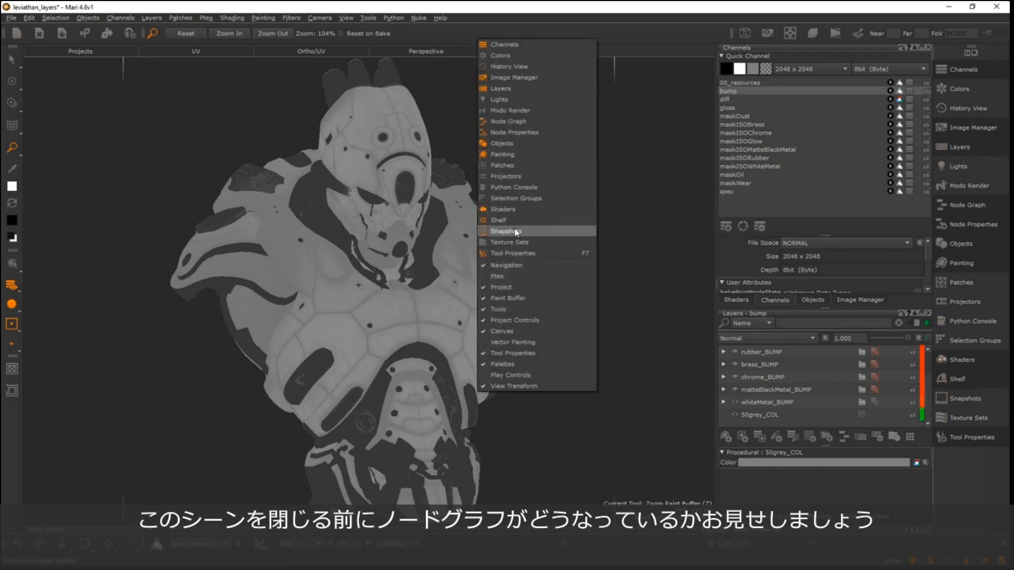
click(379, 248)
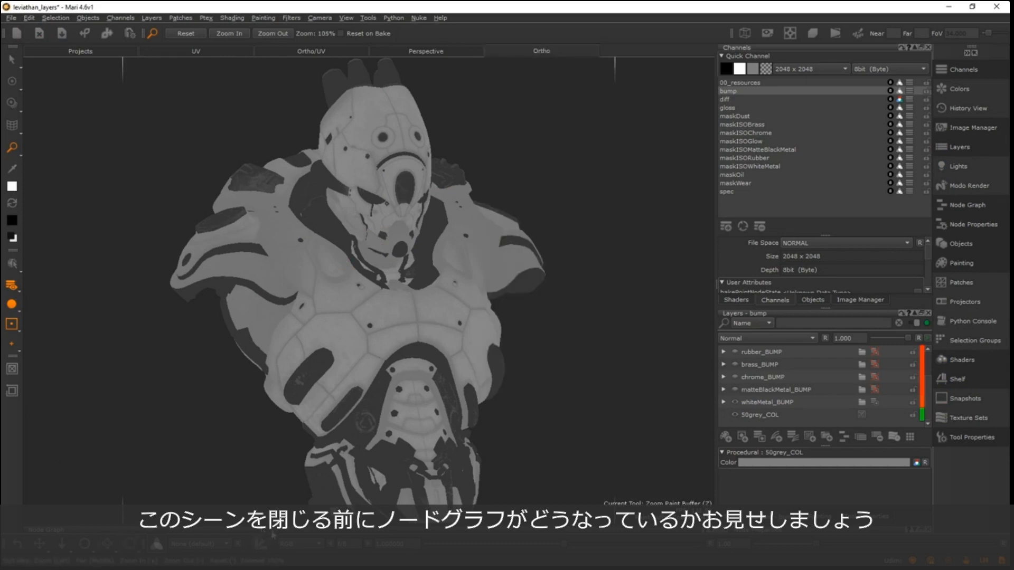
drag(274, 525, 464, 265)
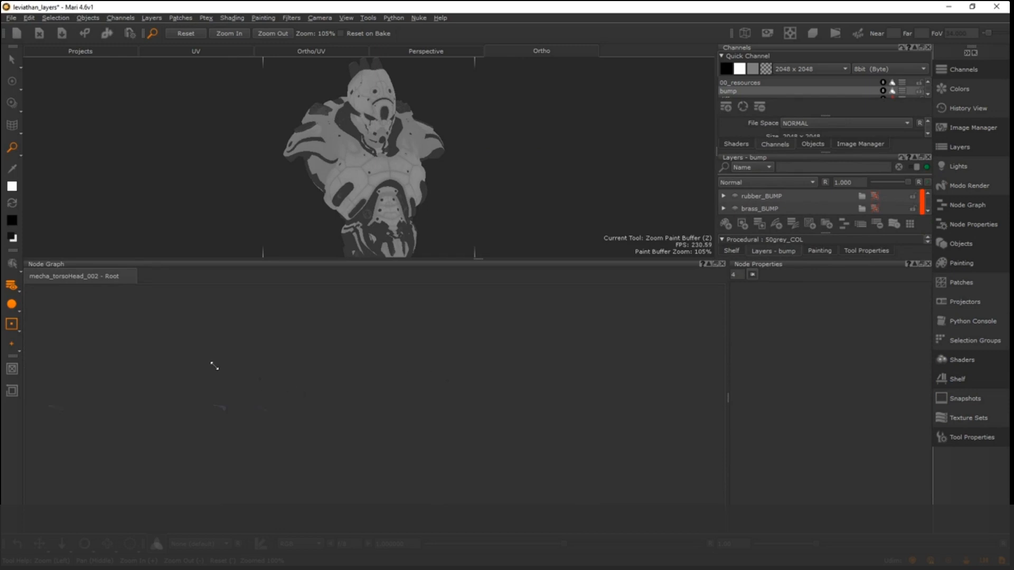
alt+middle_drag(214, 366, 499, 305)
drag(605, 419, 358, 334)
key(f)
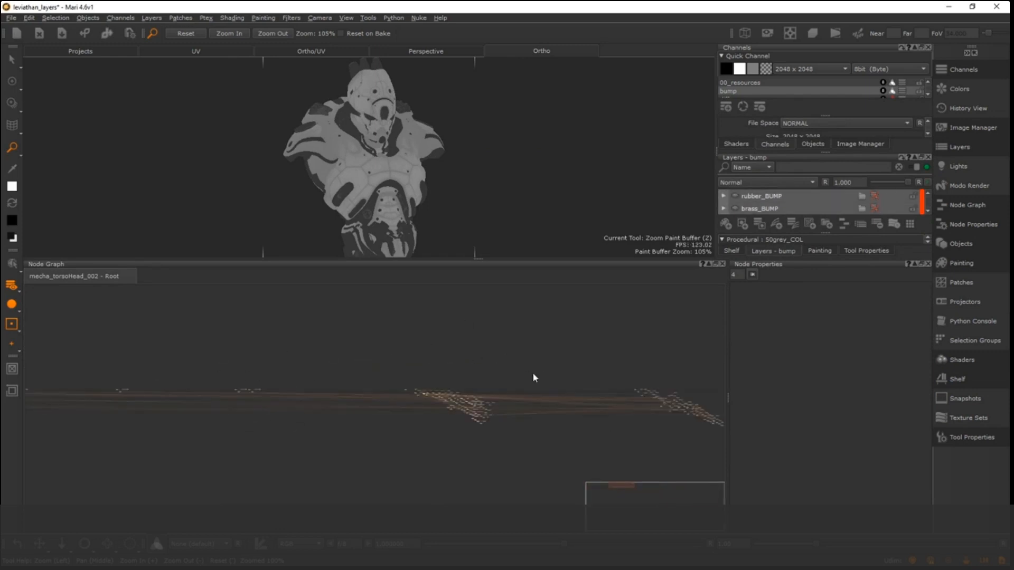
- Inspect the tangled node connections and the top of the bump layer stack up close, and clear the node selection
scroll(465, 427, up, 10)
middle_drag(442, 353, 359, 559)
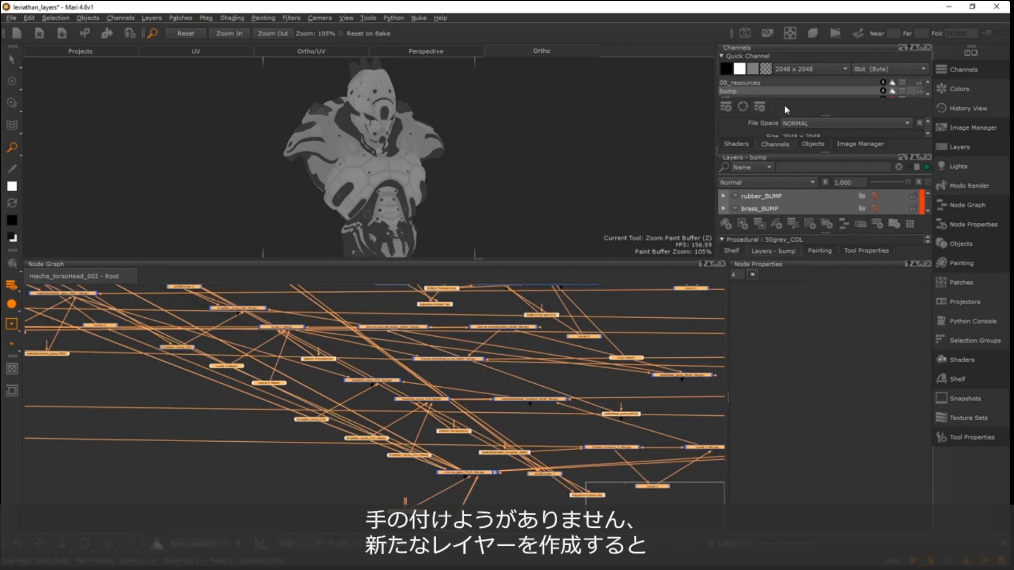
scroll(928, 197, up, 5)
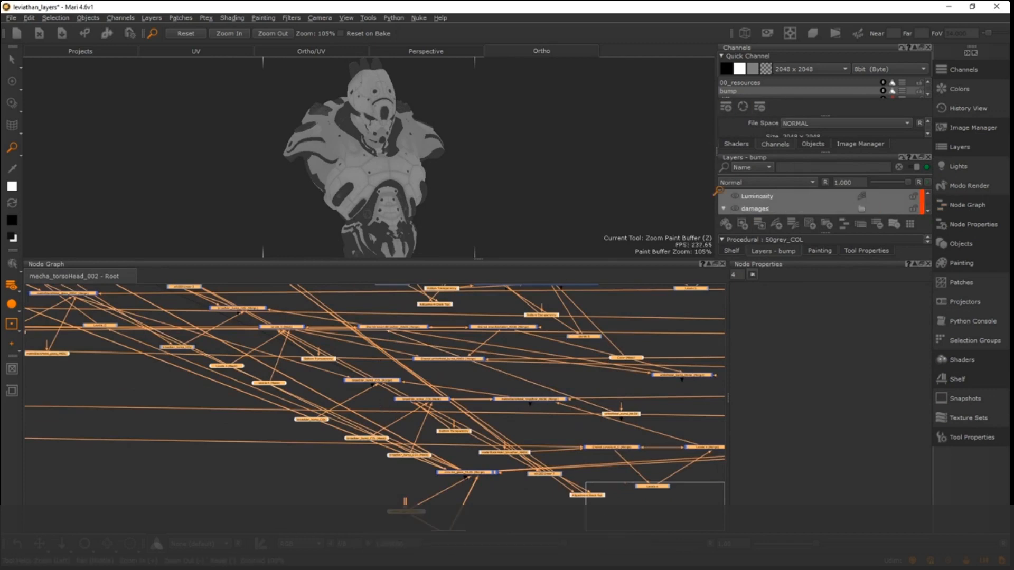
click(258, 495)
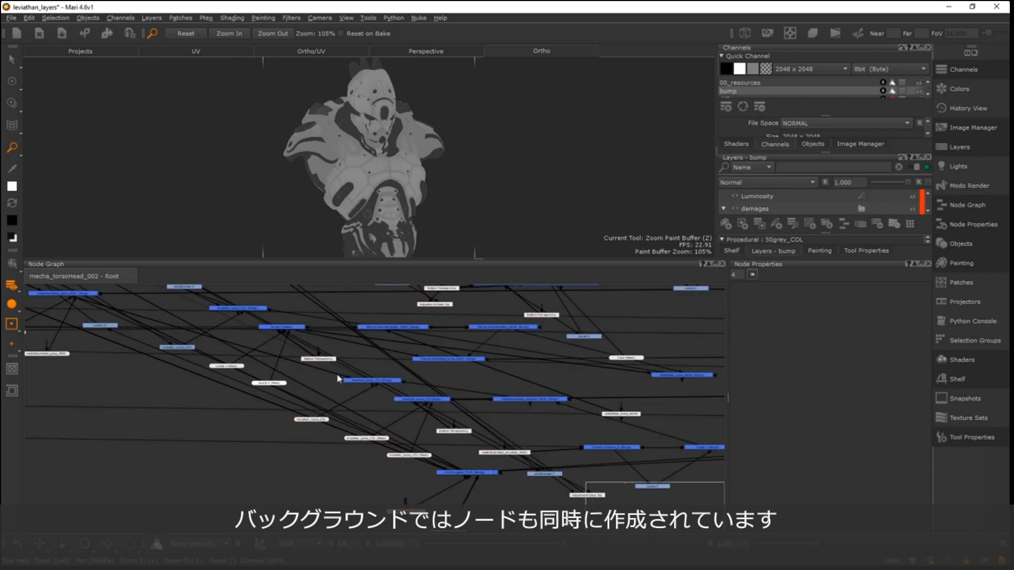
- Examine the node clusters generated behind the layers and the connections running between them
scroll(403, 376, down, 10)
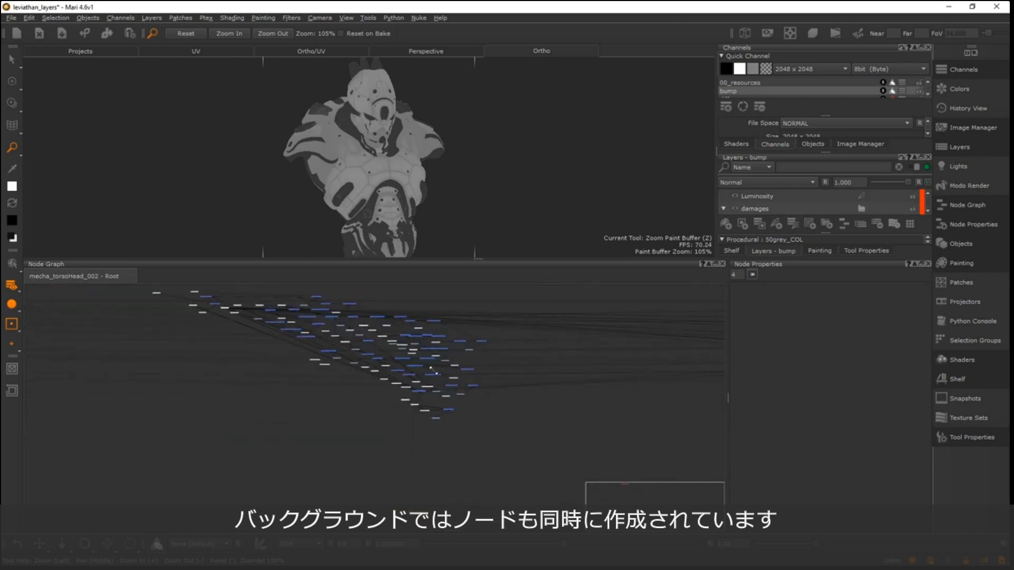
middle_drag(362, 391, 200, 417)
alt+right_drag(370, 364, 241, 409)
middle_drag(295, 356, 374, 345)
alt+right_drag(374, 346, 614, 295)
middle_drag(396, 338, 317, 437)
mouse_move(368, 316)
middle_down()
mouse_move(378, 374)
mouse_move(423, 414)
middle_up()
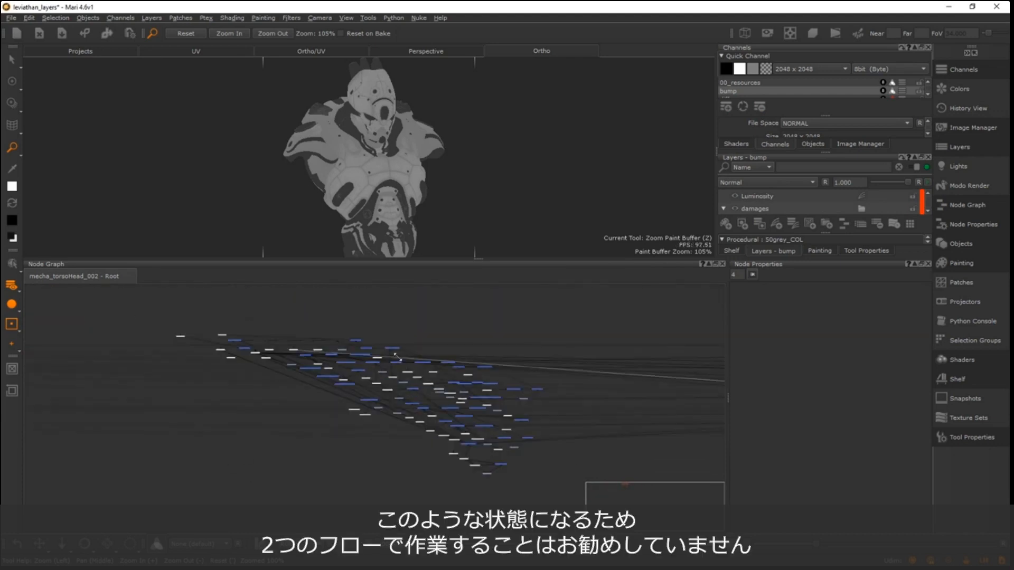
scroll(400, 346, down, 5)
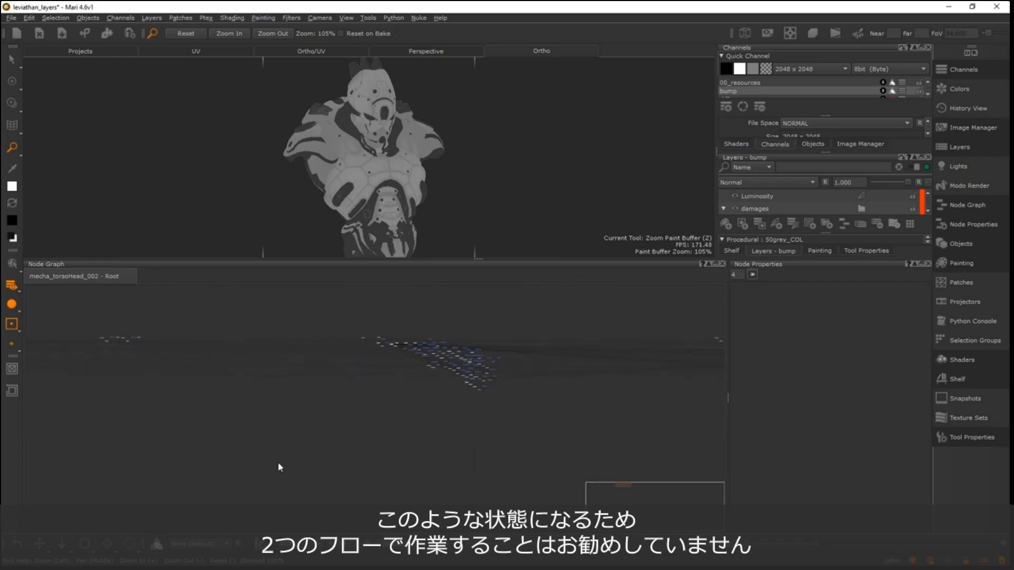
middle_drag(567, 331, 228, 385)
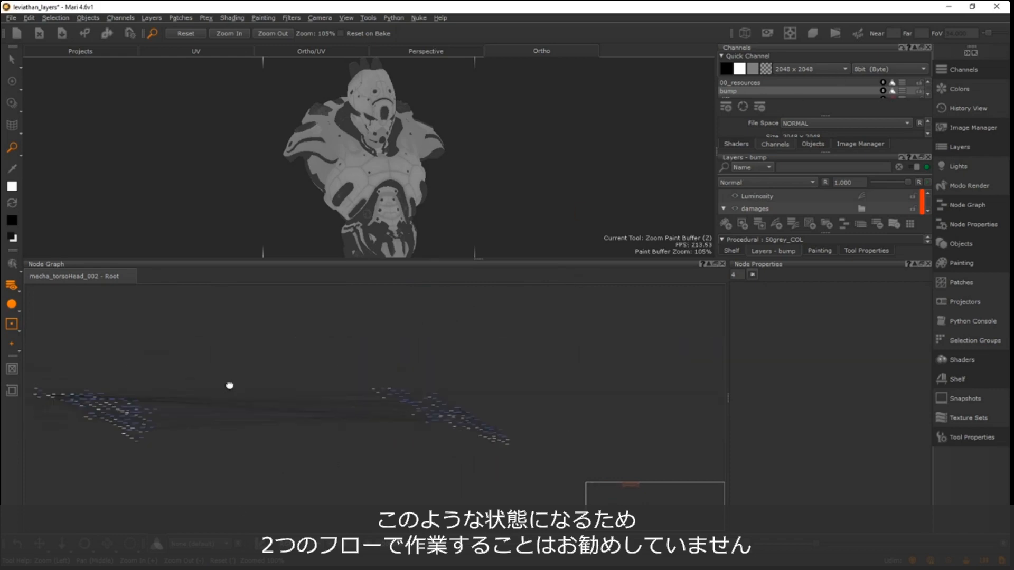
scroll(158, 396, down, 3)
middle_drag(118, 405, 404, 375)
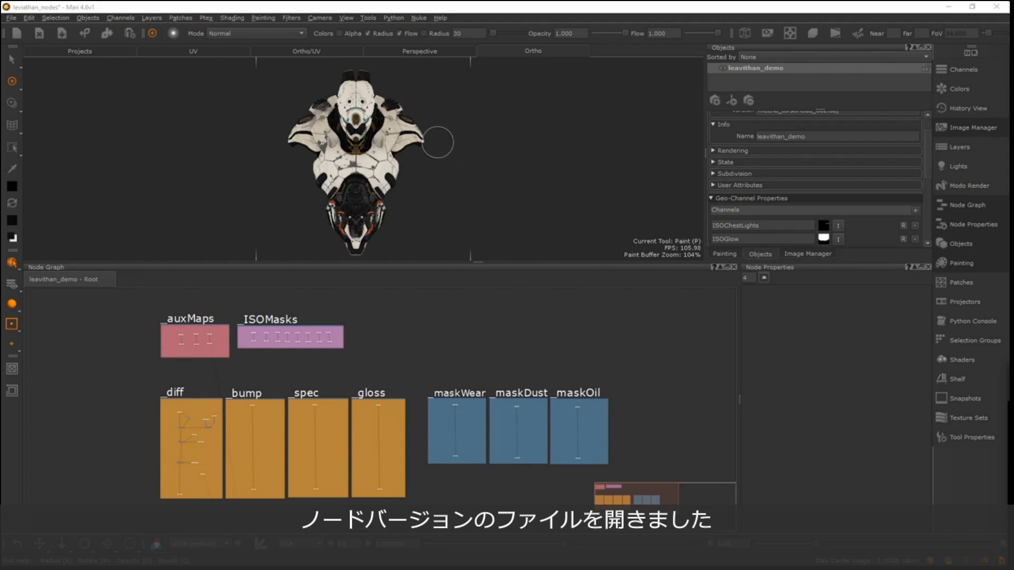
- Look over the node-based robot and its labelled backdrops, and enlarge the _ISOMasks backdrop to match the height of _auxMaps
alt+drag(437, 142, 413, 125)
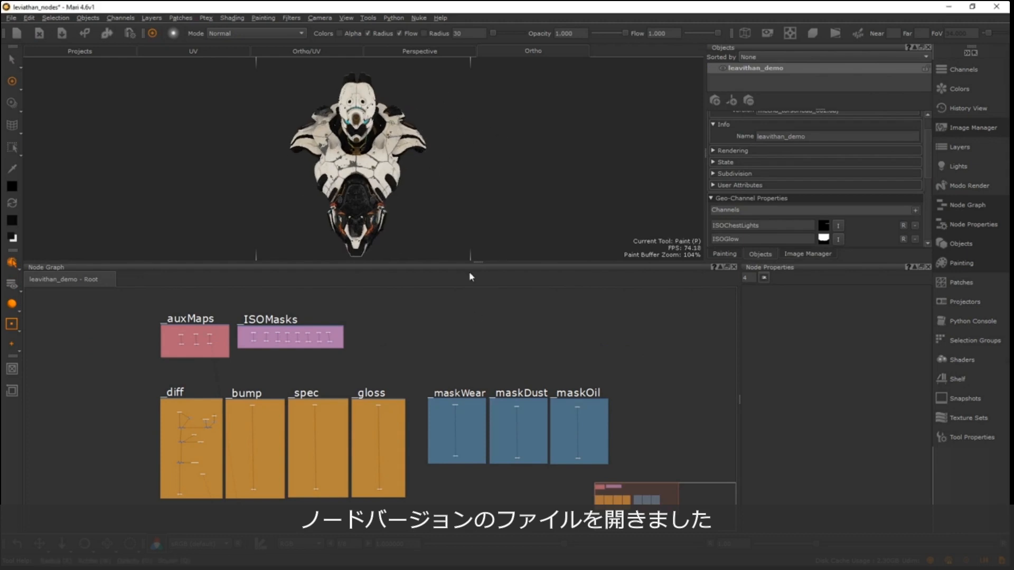
mouse_move(478, 263)
mouse_down()
mouse_move(479, 297)
mouse_move(478, 258)
mouse_up()
alt+right_drag(340, 347, 262, 330)
alt+middle_drag(261, 330, 308, 328)
mouse_move(308, 328)
alt+right_down()
mouse_move(282, 328)
mouse_move(314, 343)
alt+right_up()
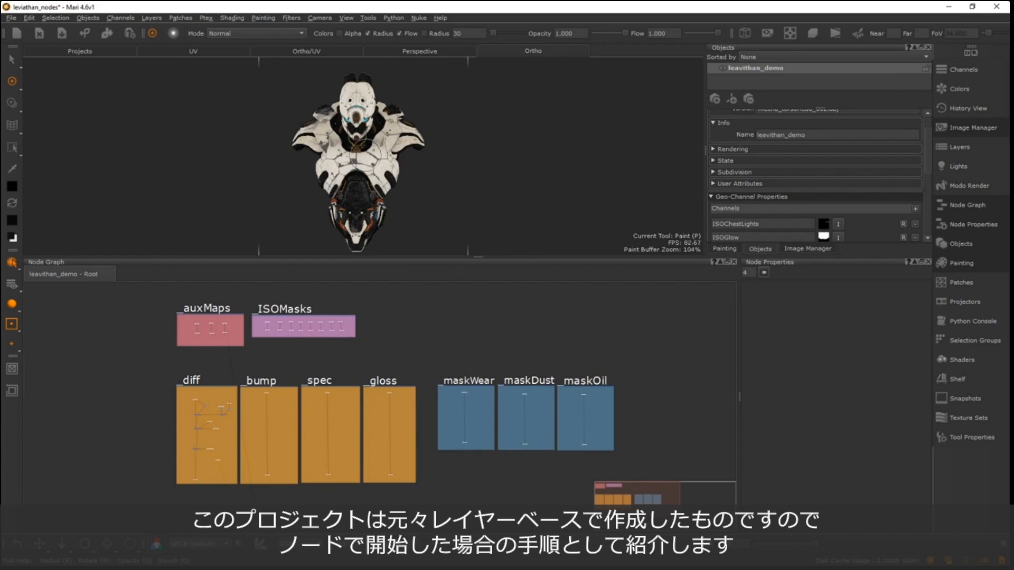
alt+drag(489, 149, 457, 162)
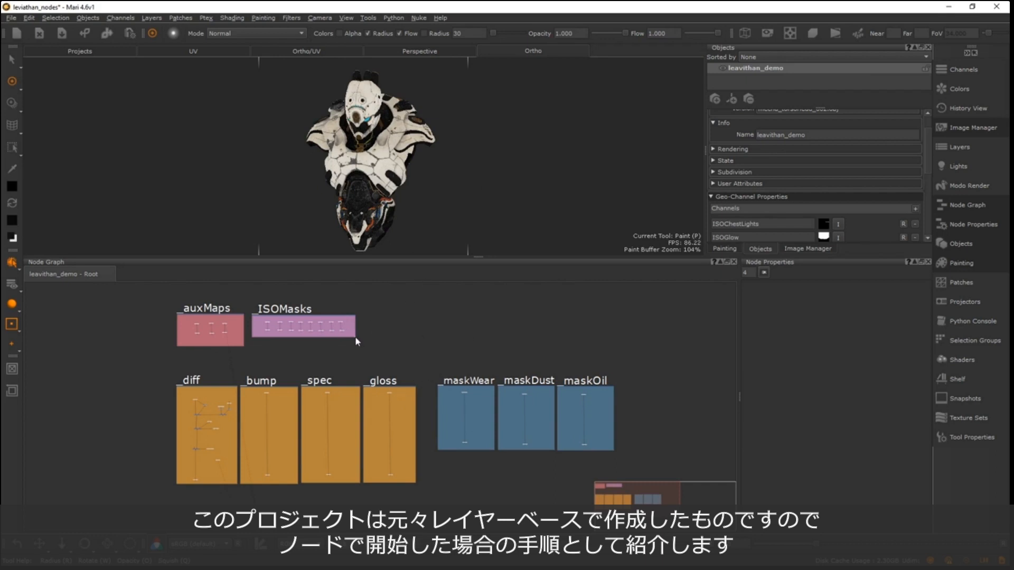
drag(356, 337, 359, 347)
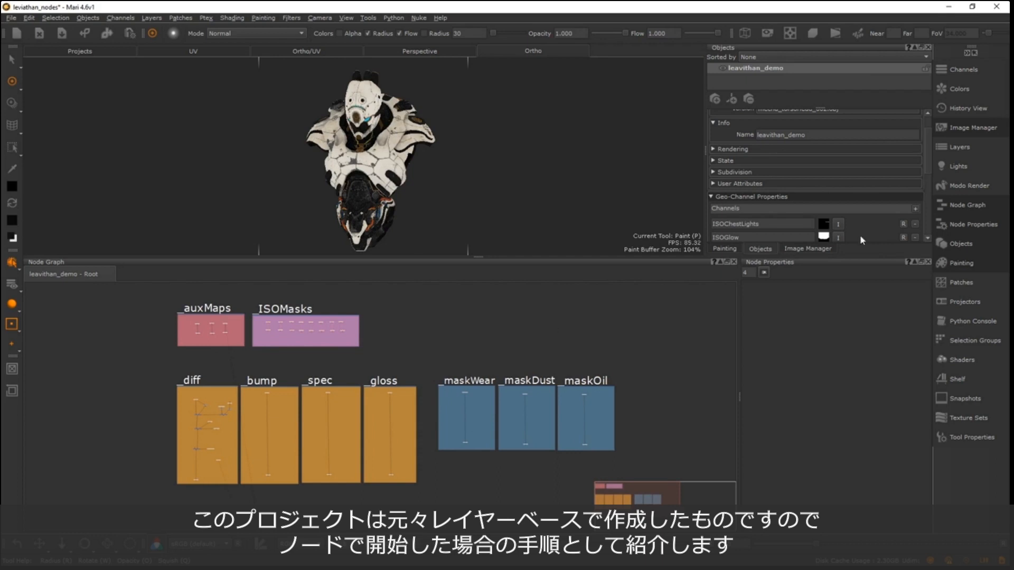
- Look through the Geo-Channel Properties of leavithan_demo and collapse the palette shortcut list to icons only
scroll(923, 129, down, 2)
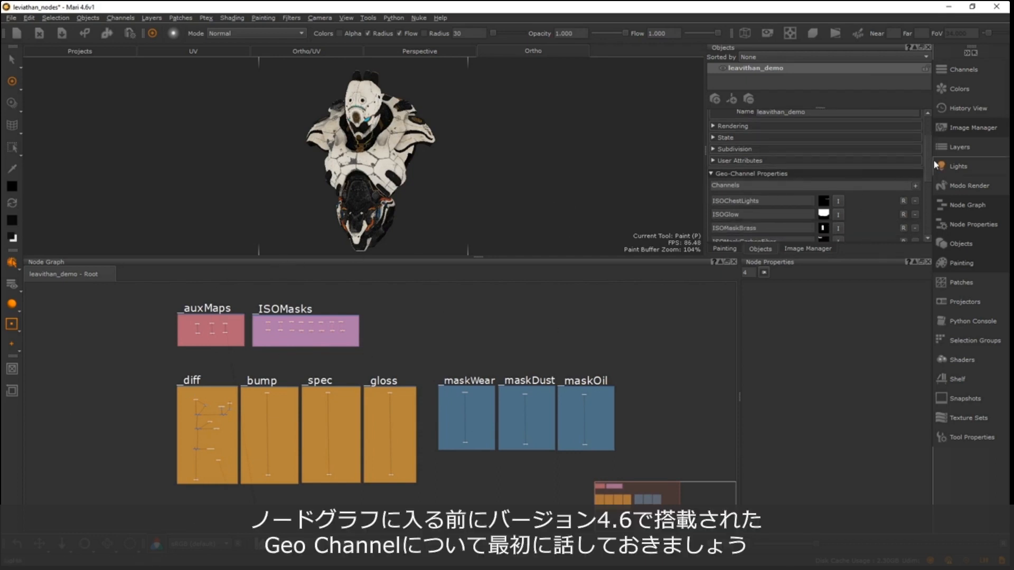
drag(927, 156, 935, 175)
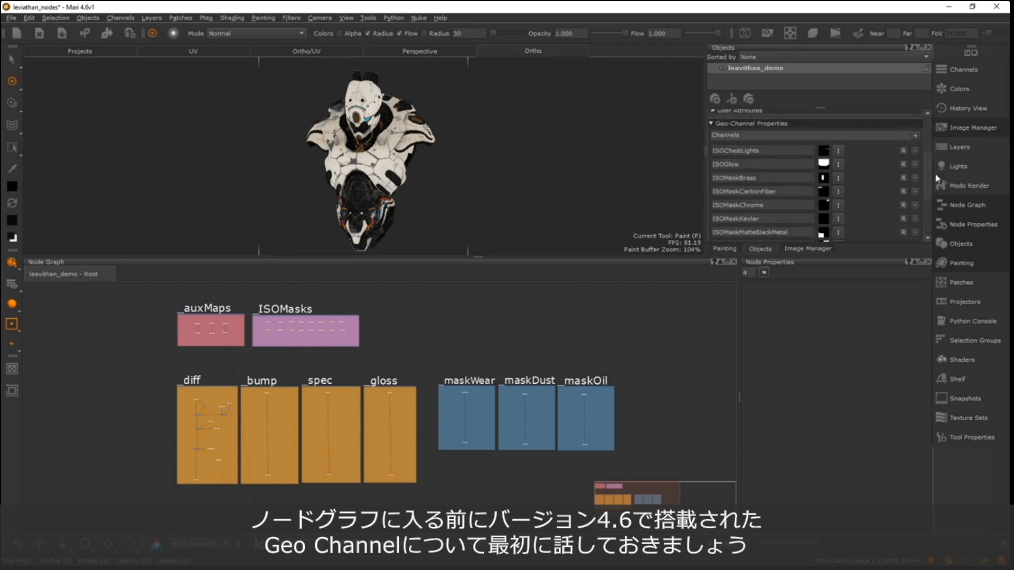
scroll(933, 185, up, 3)
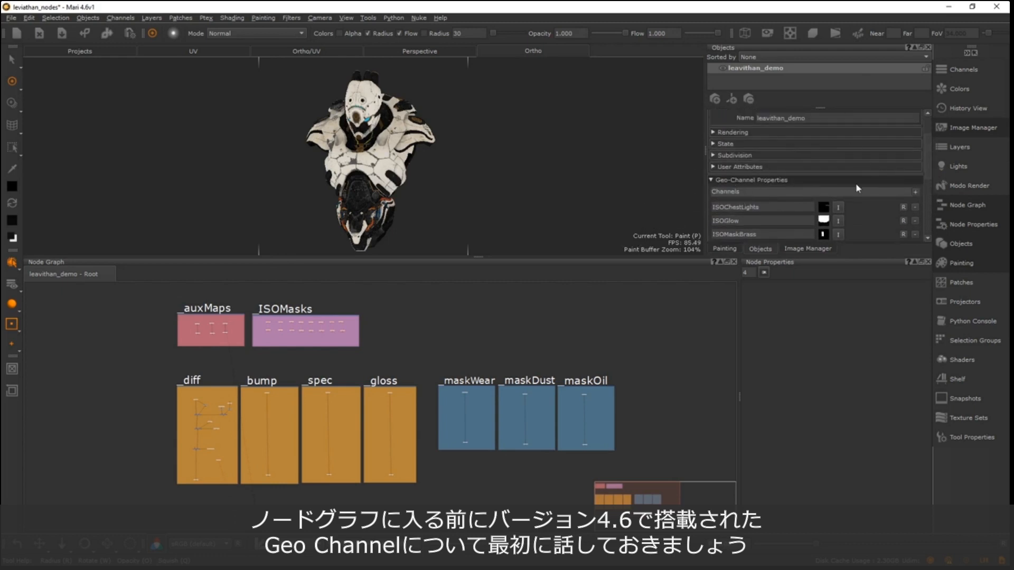
scroll(900, 173, up, 2)
click(967, 53)
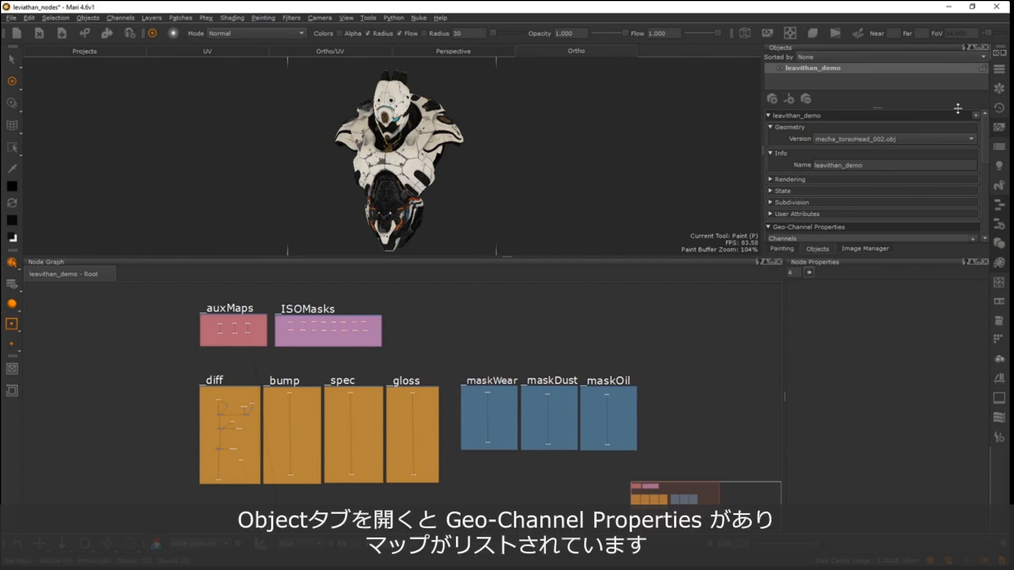
- Examine the imported maps listed as geo-channels of leavithan_demo, from ISOChestLights to curvature
scroll(986, 129, down, 3)
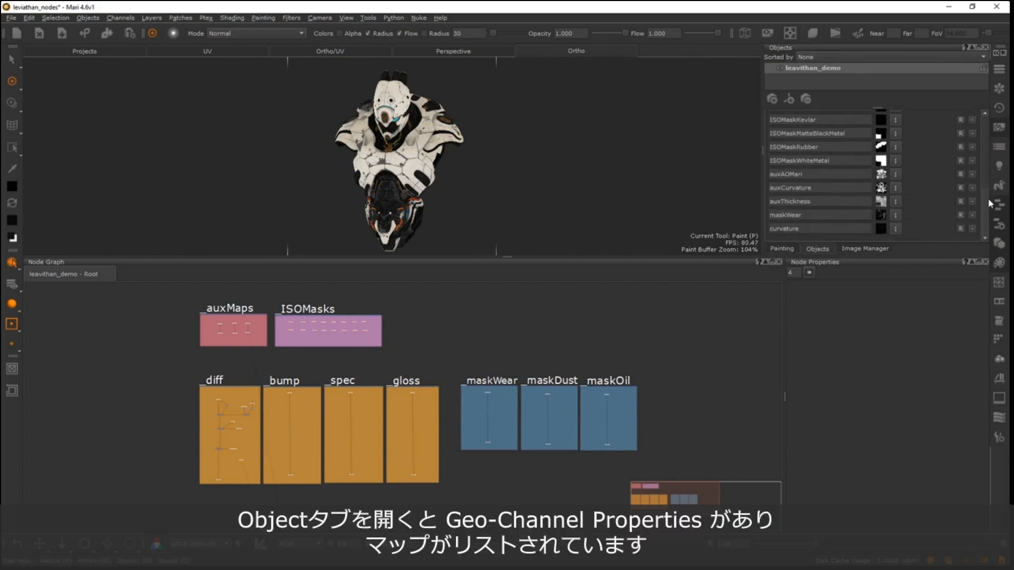
scroll(983, 157, up, 1)
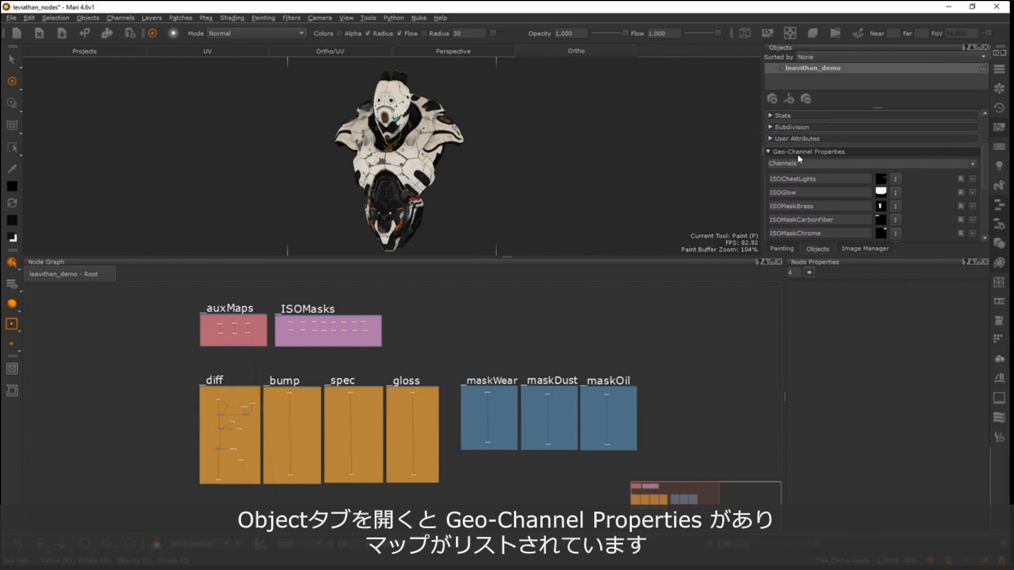
scroll(986, 167, down, 3)
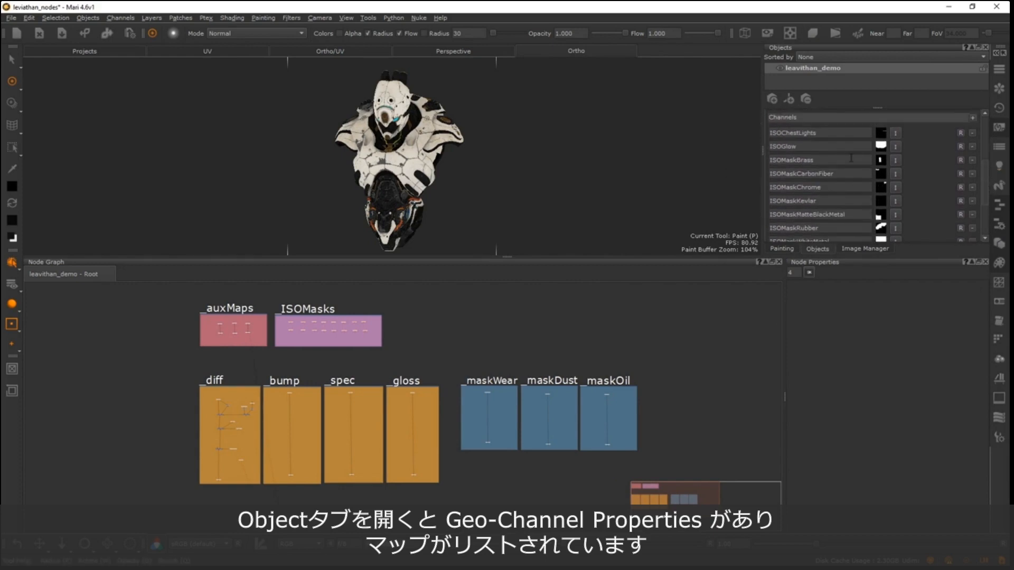
scroll(981, 171, down, 2)
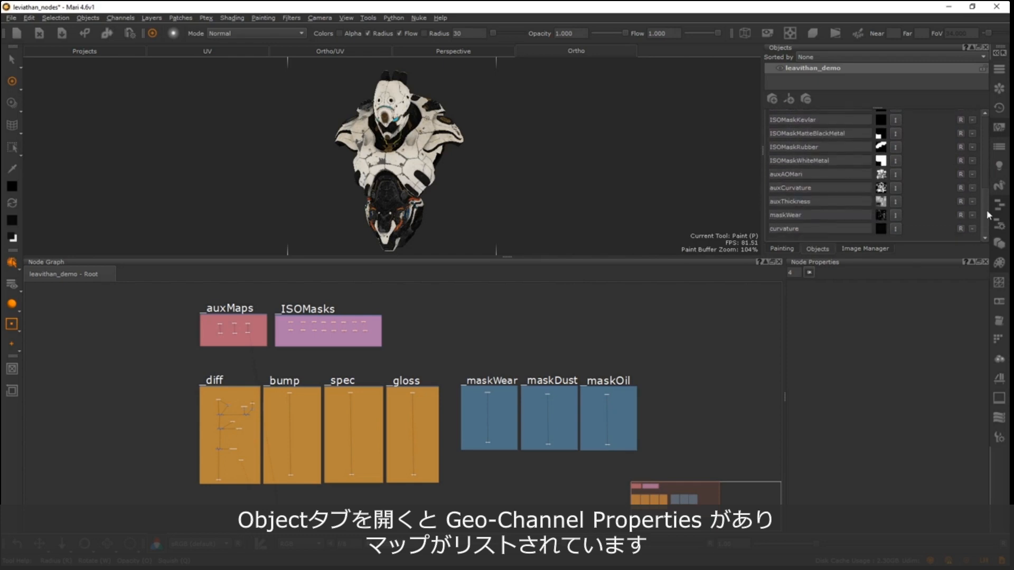
scroll(987, 210, up, 5)
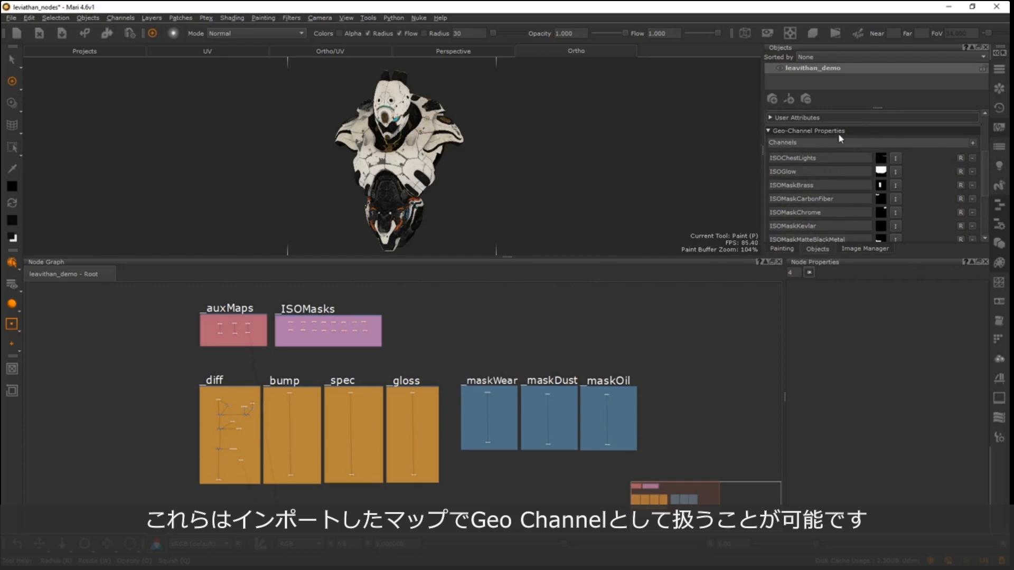
- Create a Geo-Channel node in the empty graph area beside the _ISOMasks backdrop
alt+middle_drag(407, 323, 368, 364)
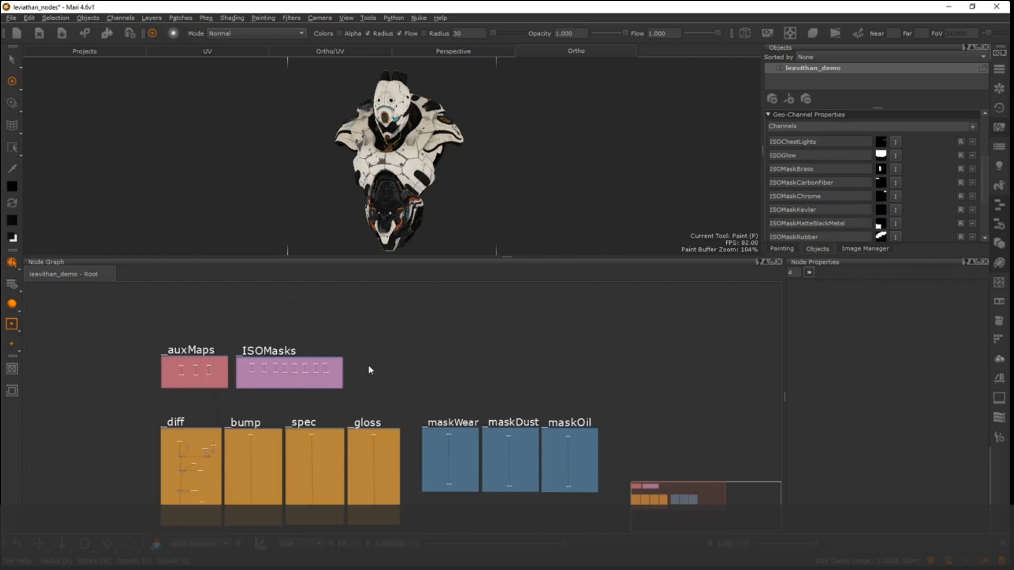
alt+right_drag(368, 364, 592, 320)
alt+middle_drag(338, 369, 421, 351)
alt+right_drag(412, 344, 479, 346)
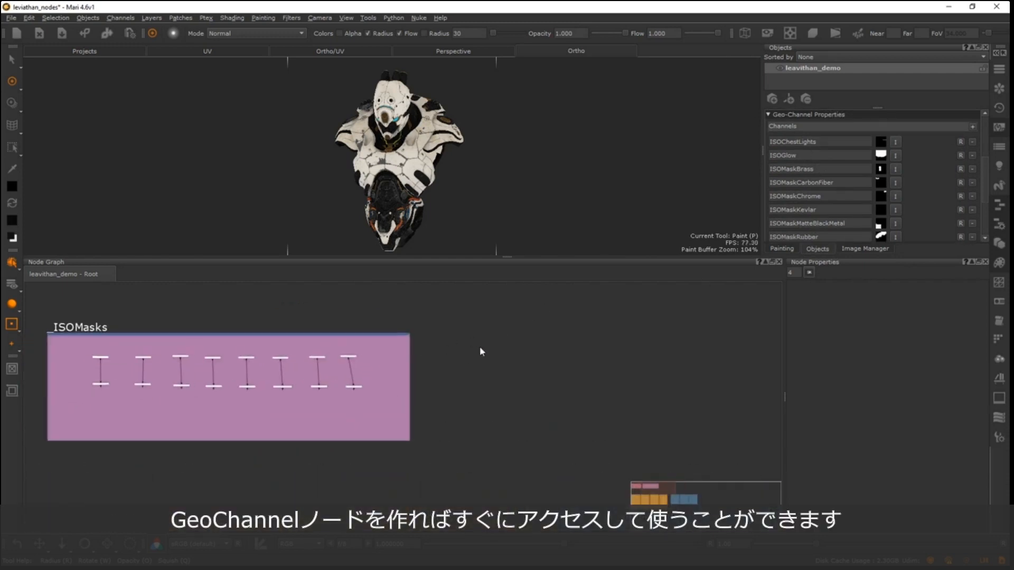
alt+middle_drag(503, 416, 382, 365)
alt+right_drag(381, 365, 464, 349)
alt+middle_drag(464, 349, 436, 434)
key(Tab)
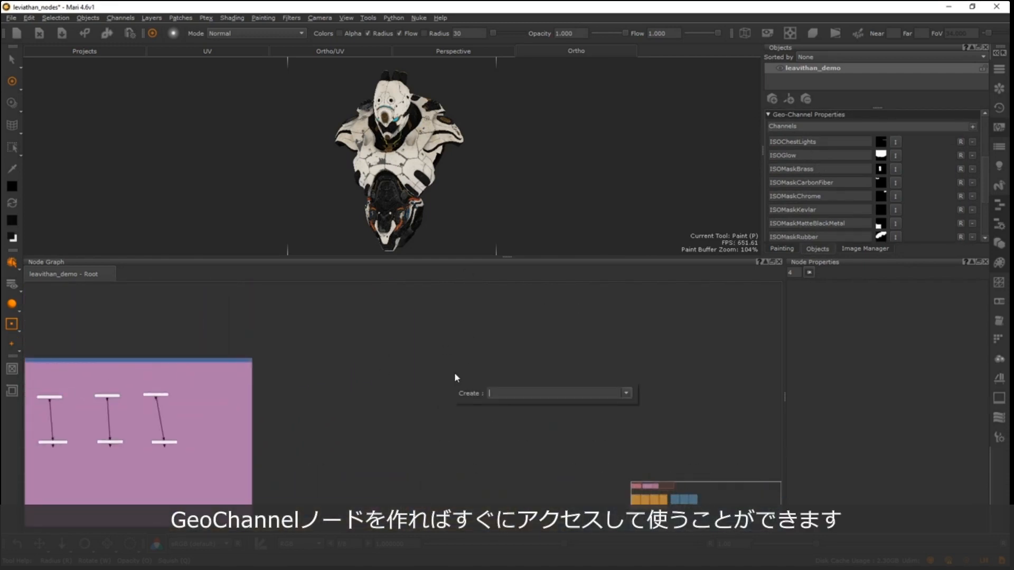
text(geo)
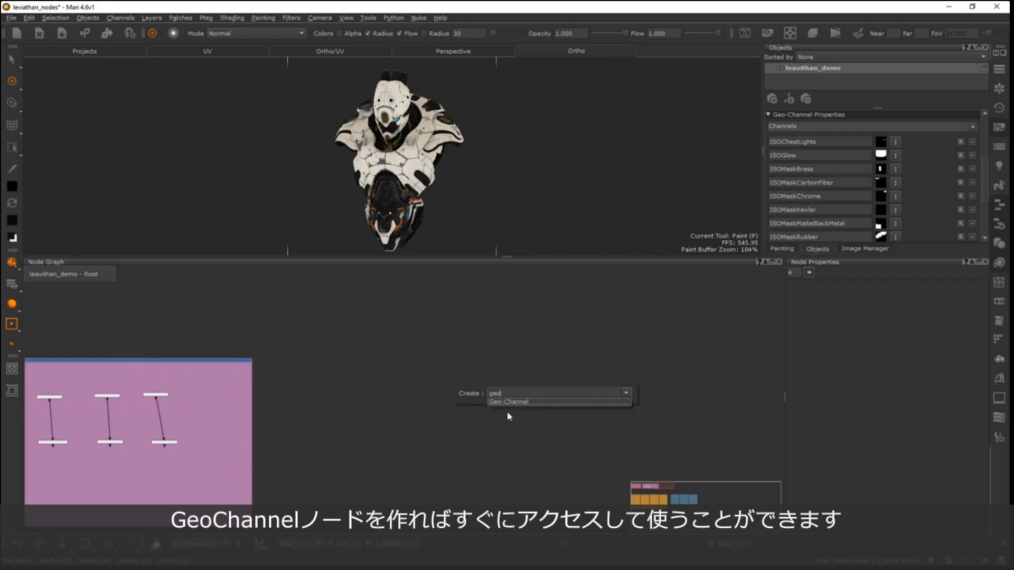
click(511, 403)
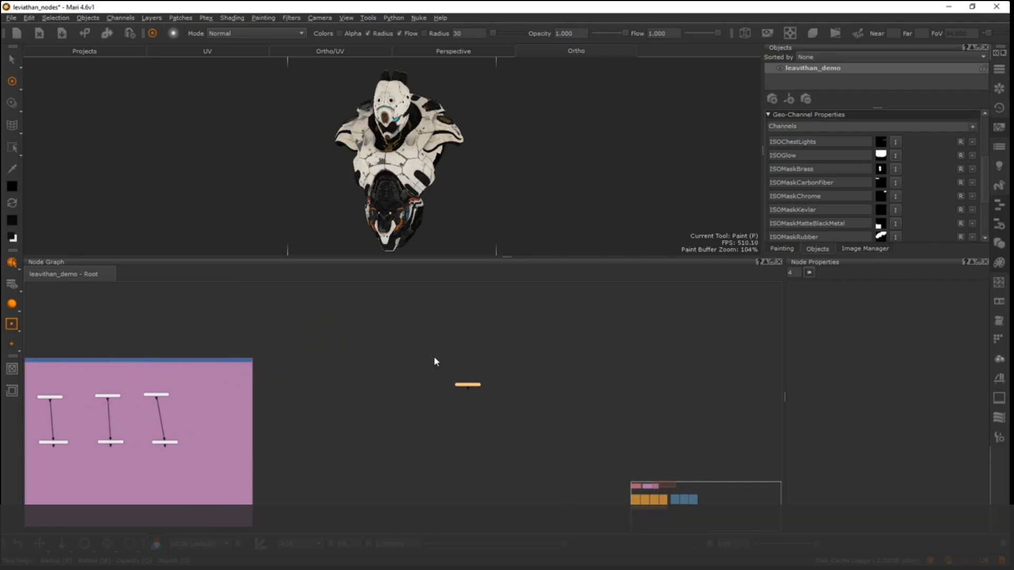
- Open the new Geo-Channel node's properties and choose ISOMaskRubber as its channel
alt+right_drag(497, 383, 708, 346)
alt+middle_drag(535, 372, 508, 363)
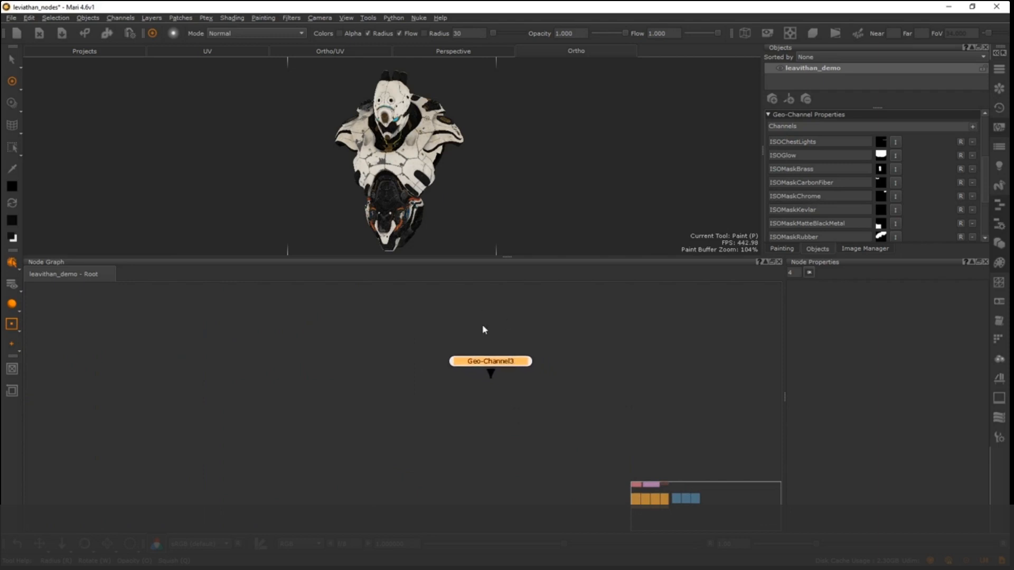
alt+right_drag(526, 360, 623, 344)
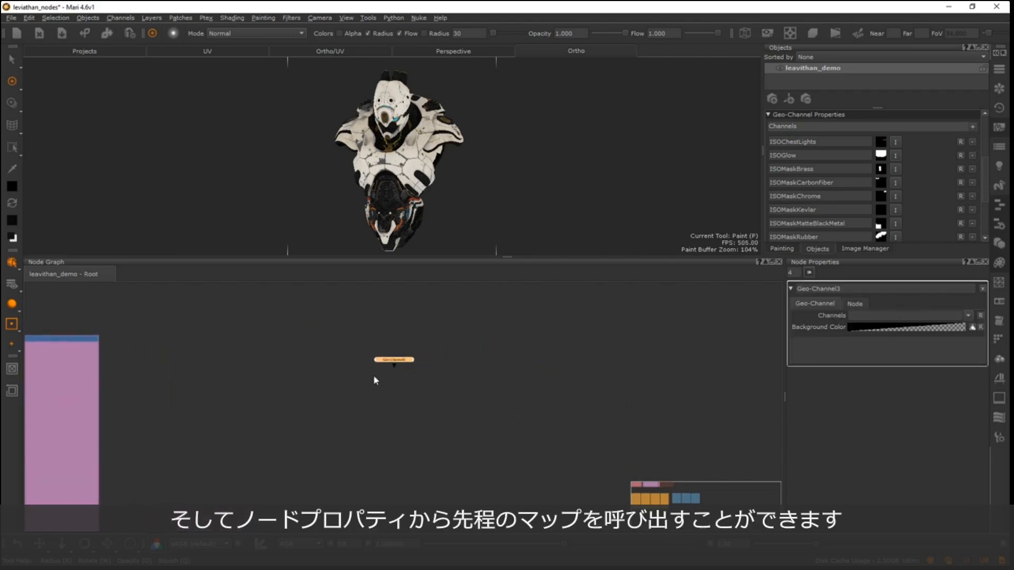
alt+middle_drag(446, 339, 376, 361)
alt+right_drag(470, 340, 513, 332)
click(968, 315)
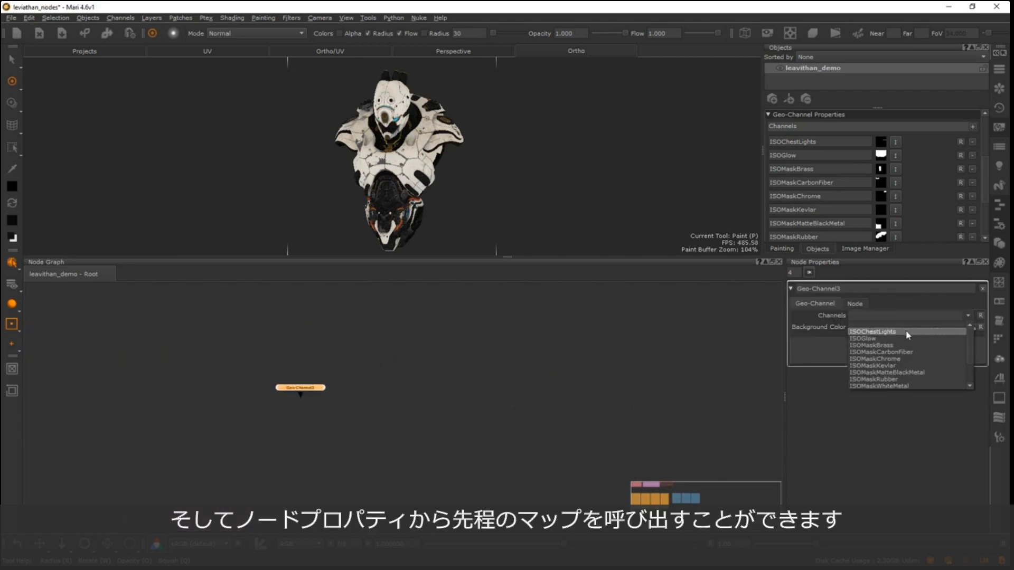
scroll(973, 340, down, 2)
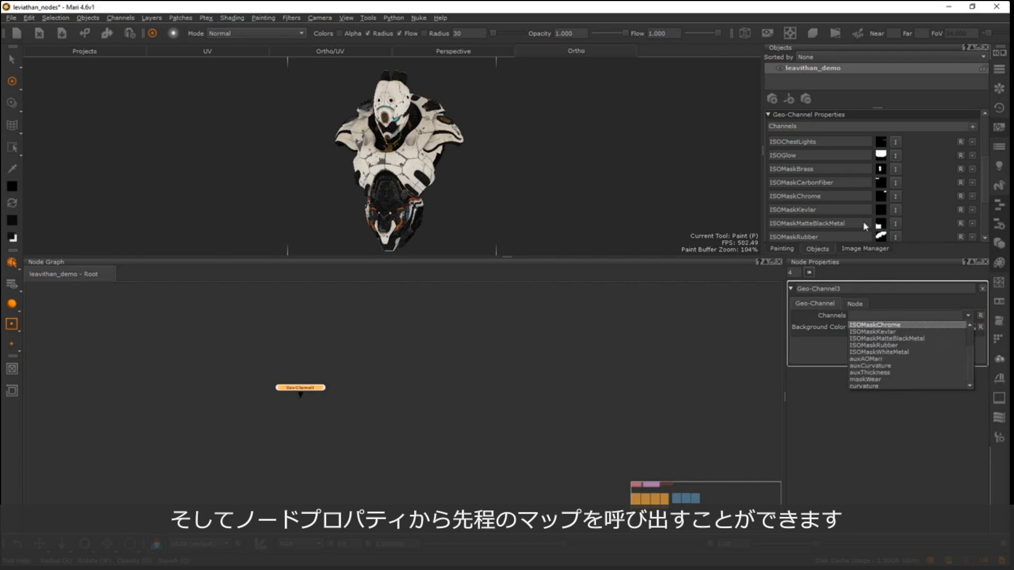
click(887, 345)
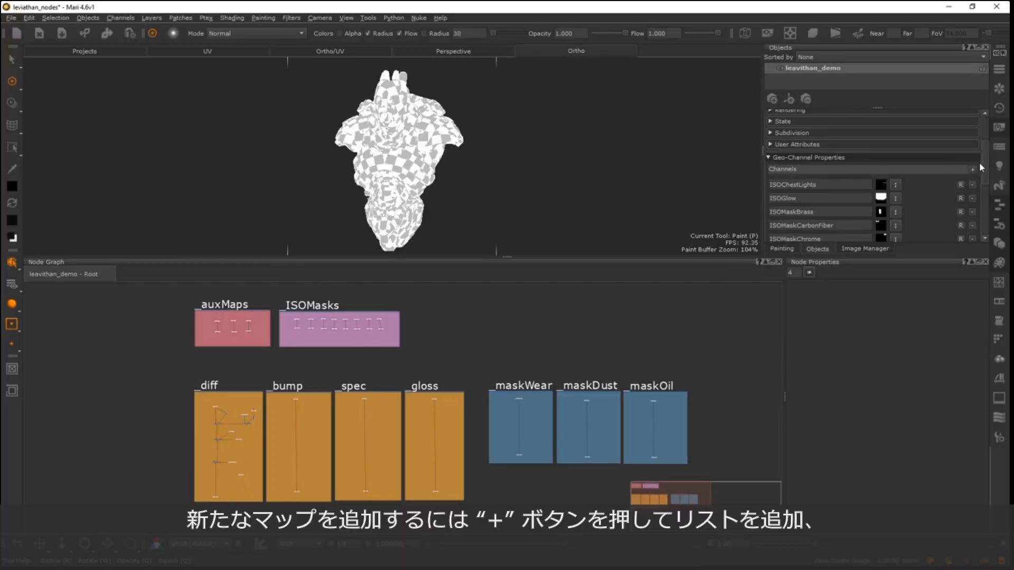
- Add a new geo-channel to leavithan_demo and name it curvatureB
click(978, 168)
double_click(818, 227)
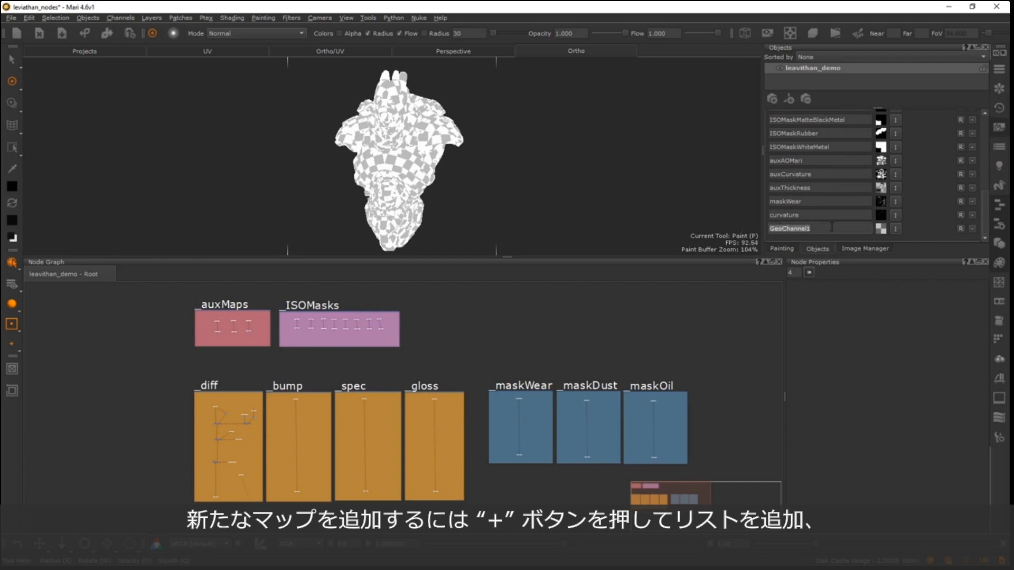
text(d)
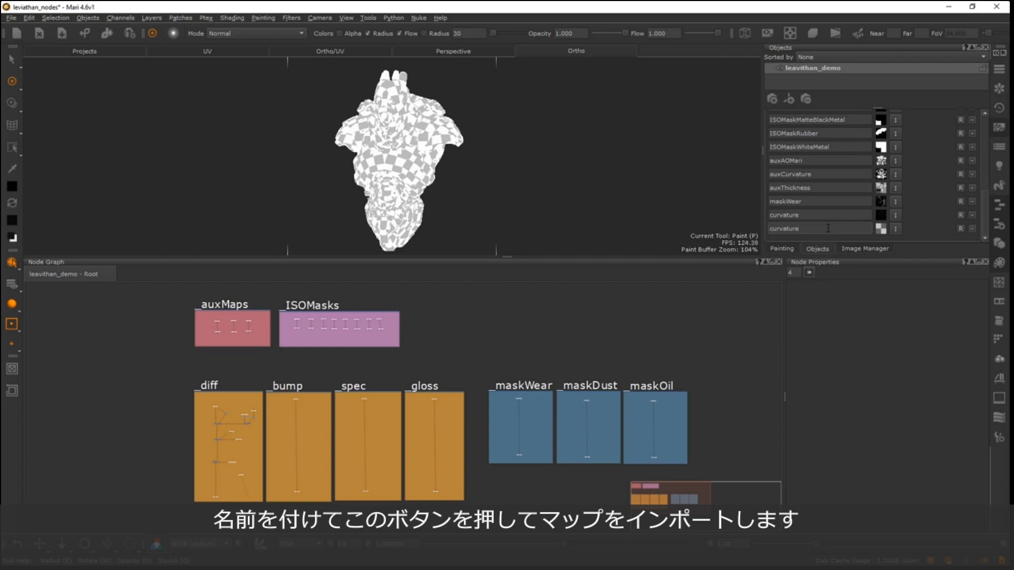
- Preview the curvAMecha-TM image sequence for import into curvatureB without importing it, and remove that geo-channel
click(896, 228)
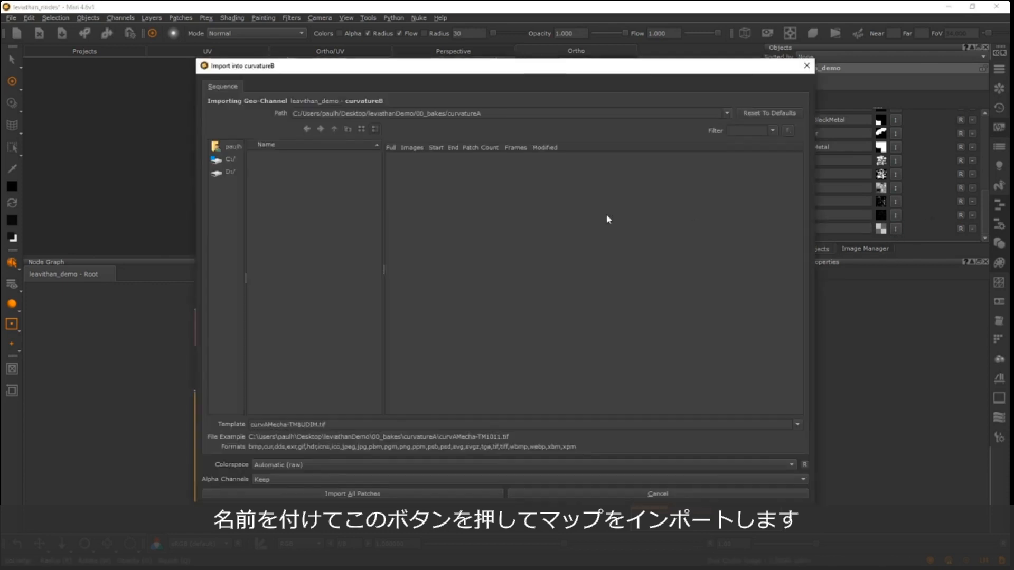
drag(477, 64, 490, 72)
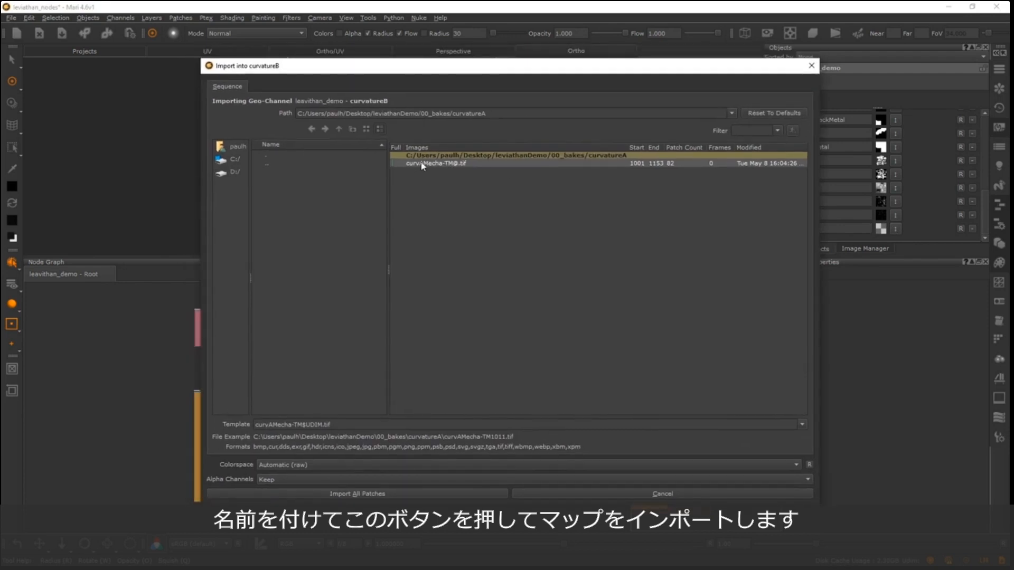
click(423, 163)
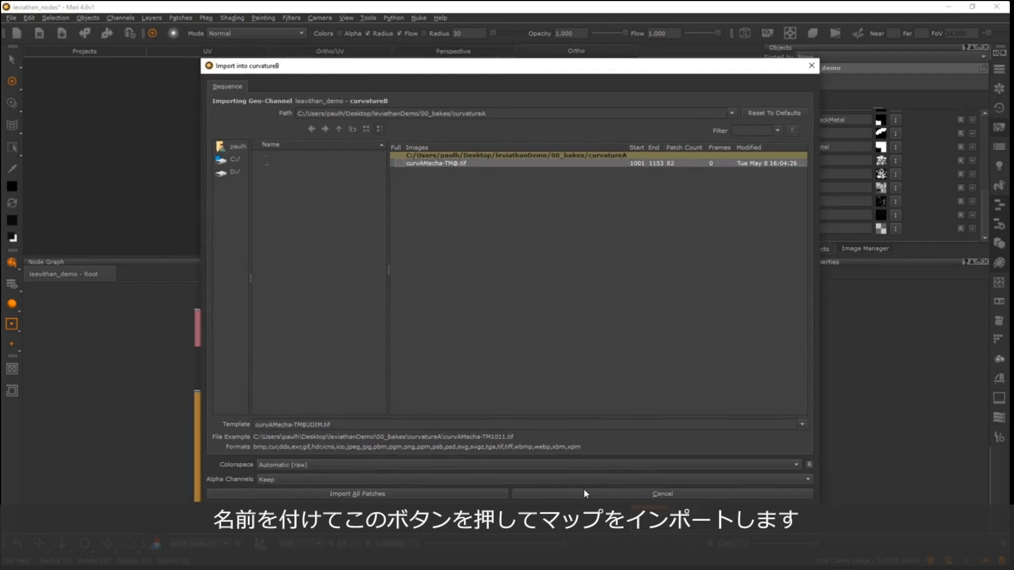
click(634, 493)
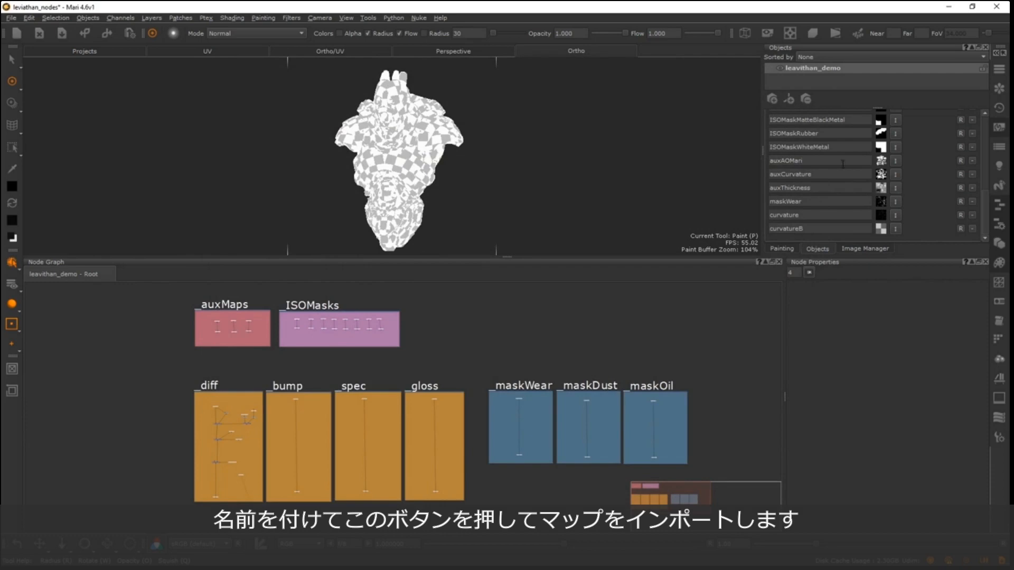
click(972, 229)
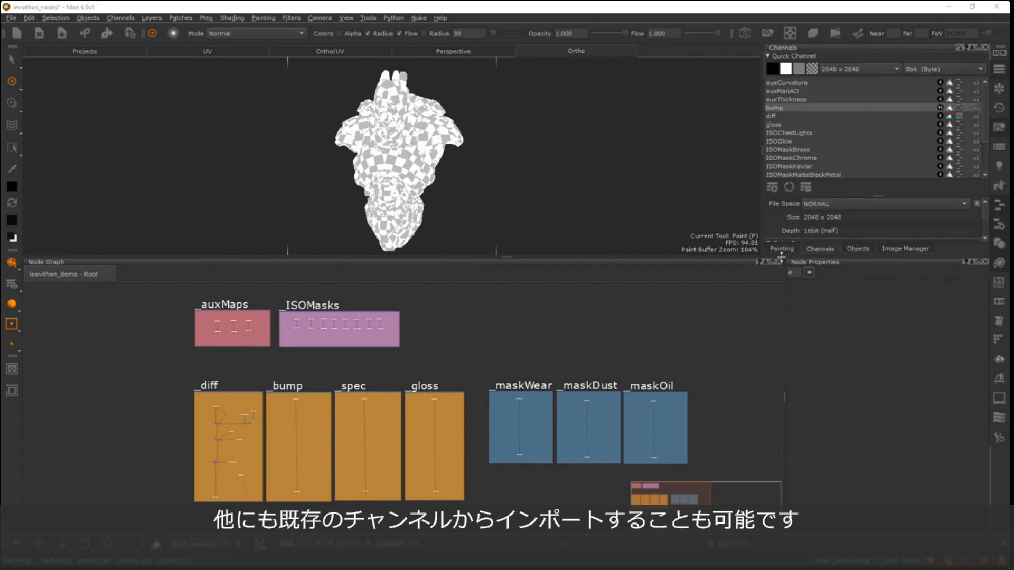
- View the ISOMaskBrass channel and its Export Flattened options in an enlarged Channels palette, and return to the object's Geo-Channel Properties
drag(782, 258, 781, 395)
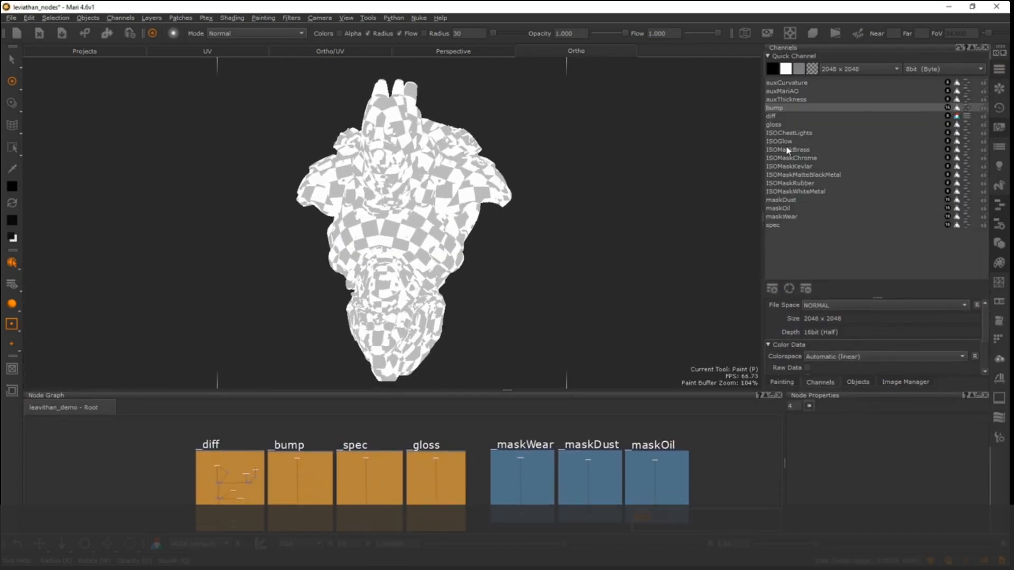
click(786, 150)
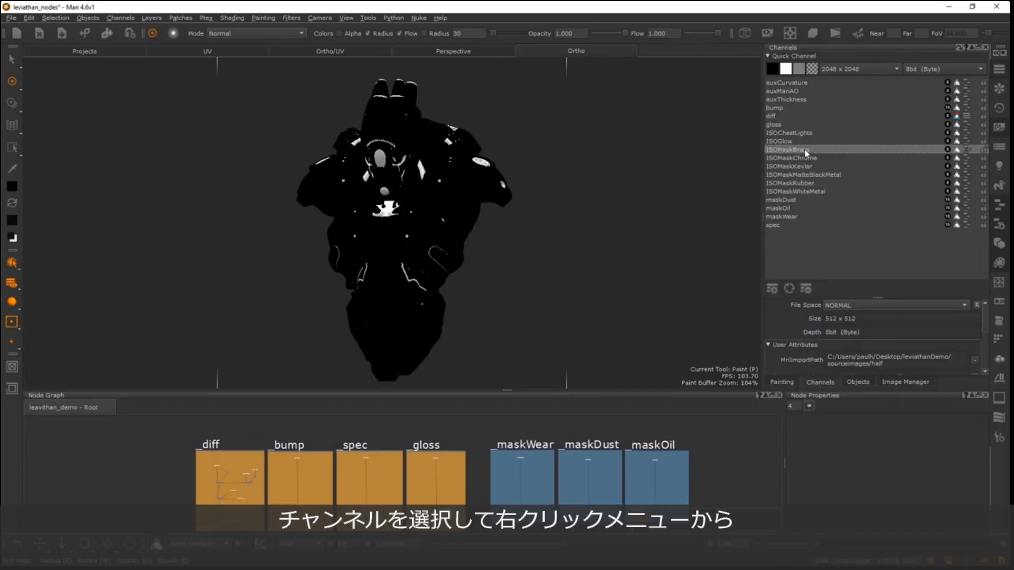
right_click(777, 153)
mouse_move(826, 279)
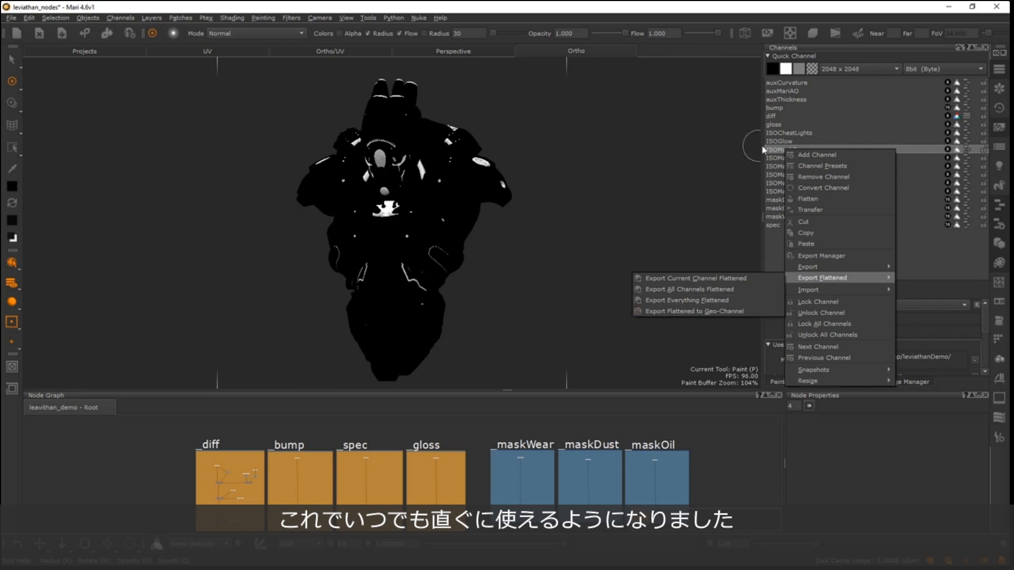
click(785, 153)
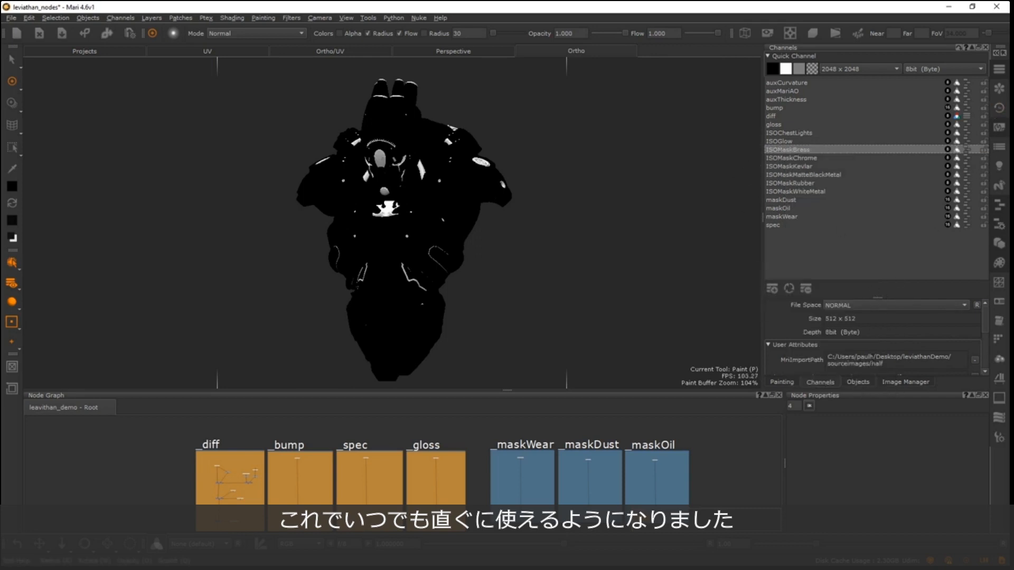
click(859, 380)
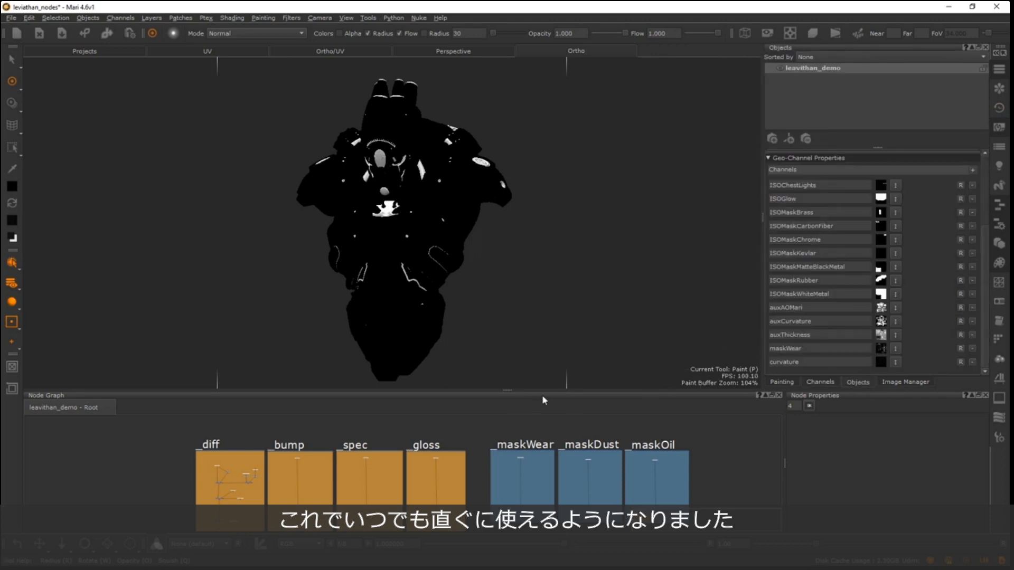
- Enlarge the Node Graph and look through the geo-channels loaded on leavithan_demo
drag(546, 389, 484, 187)
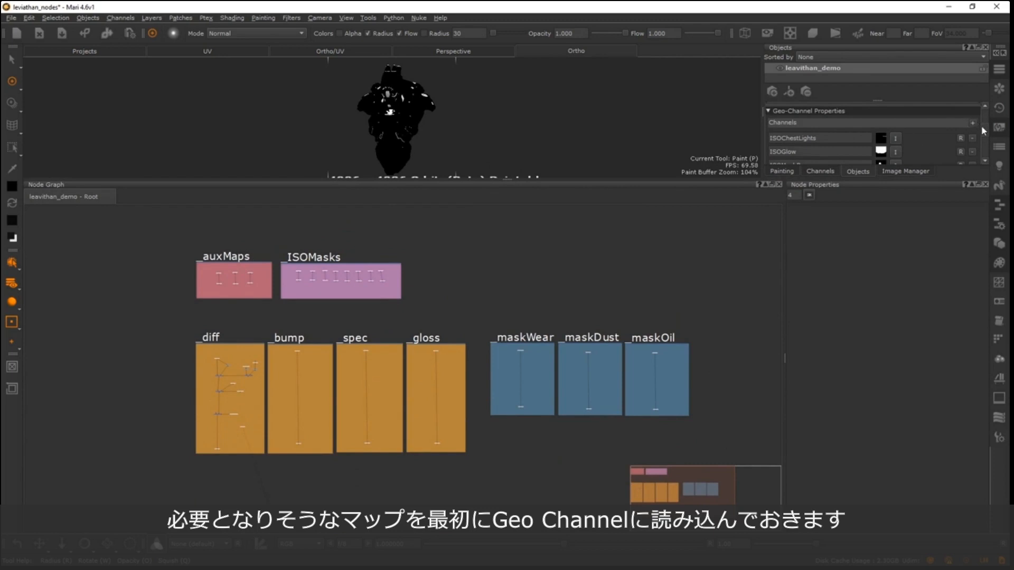
scroll(983, 131, down, 5)
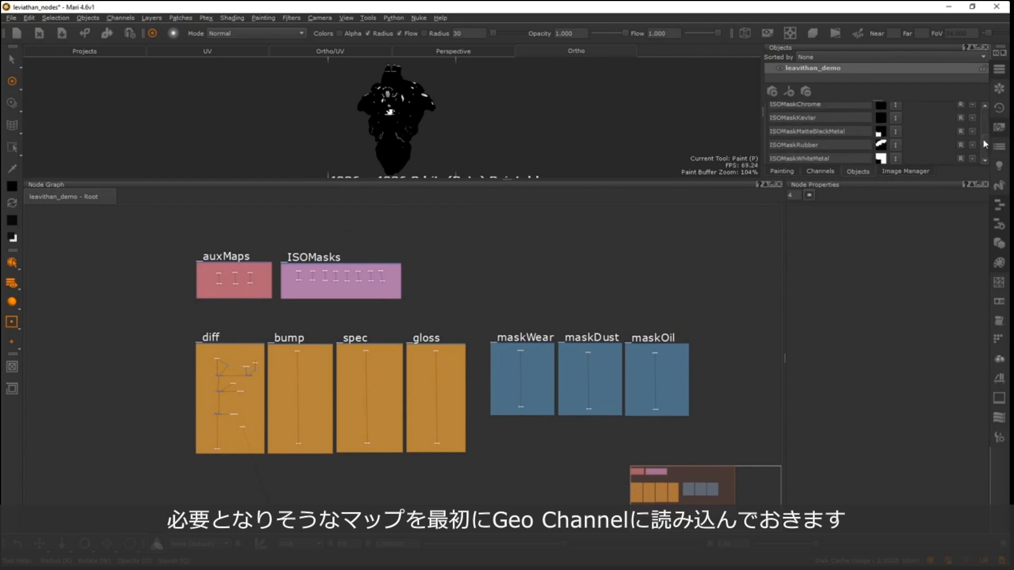
scroll(990, 145, down, 3)
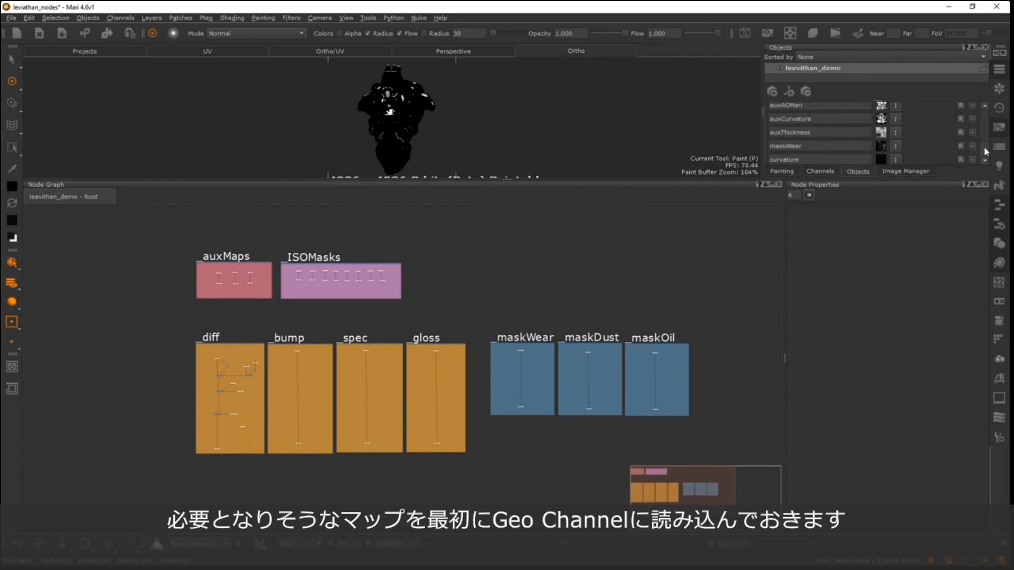
scroll(838, 137, down, 1)
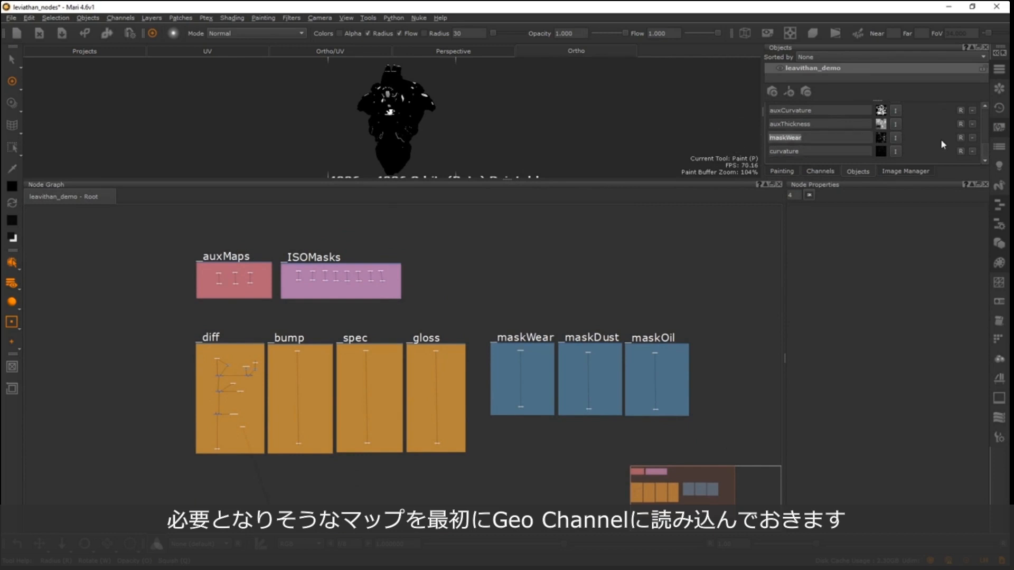
scroll(980, 139, up, 4)
scroll(885, 132, up, 1)
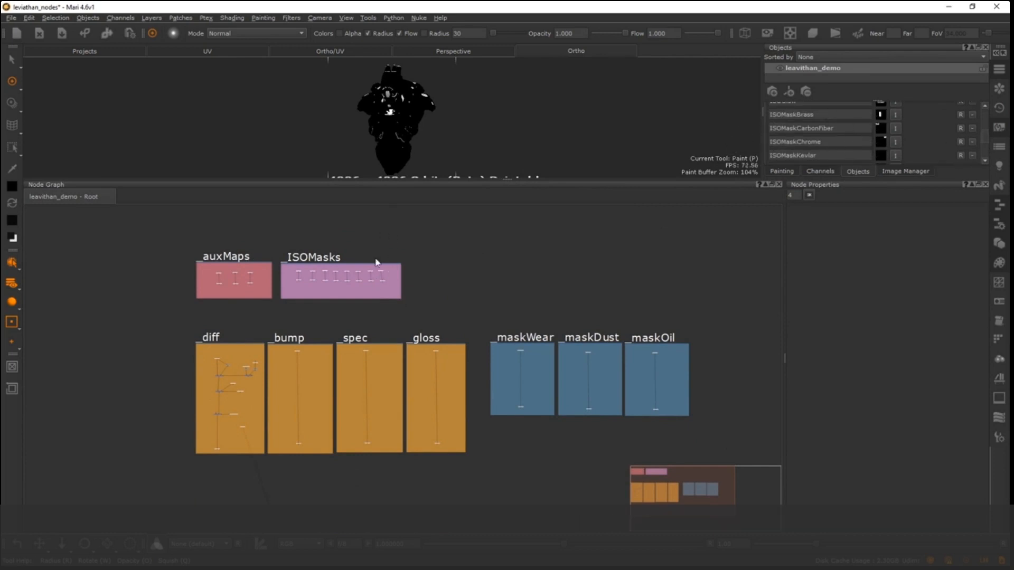
- Examine the channel nodes grouped in the _ISOMasks backdrop
scroll(293, 296, up, 8)
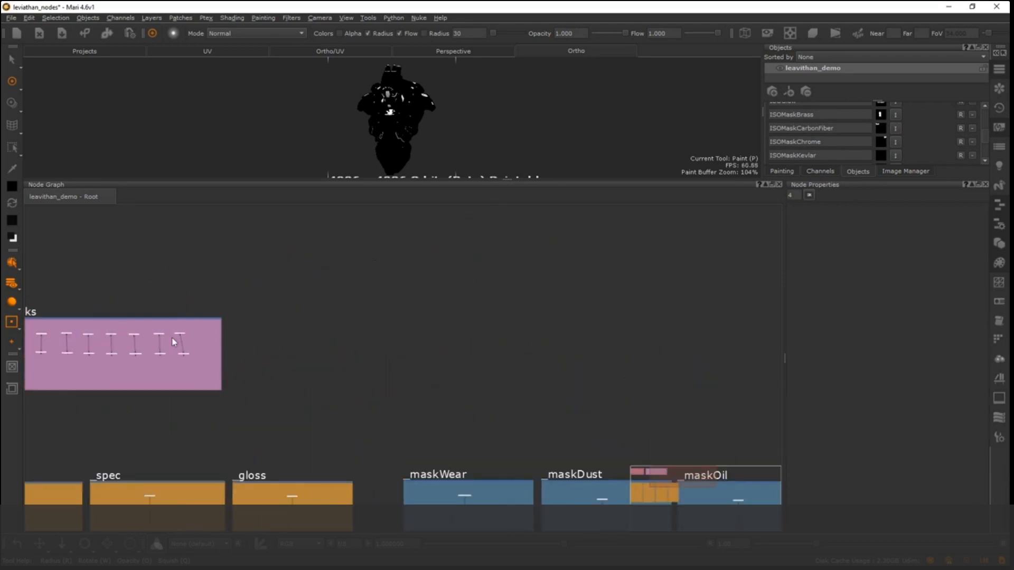
scroll(504, 271, up, 4)
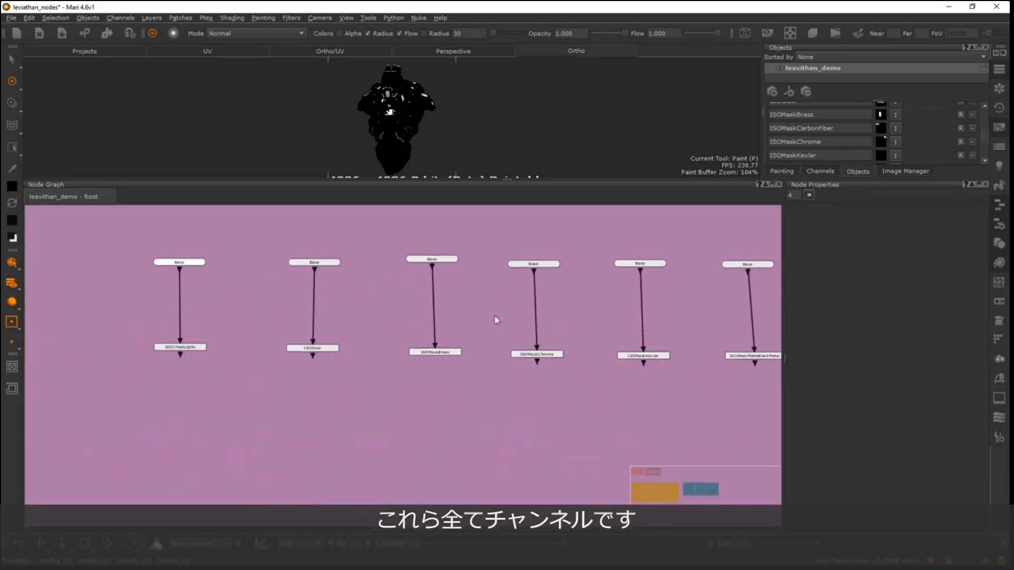
key(f)
middle_drag(179, 354, 315, 313)
scroll(364, 303, down, 6)
middle_drag(399, 296, 364, 313)
scroll(277, 281, up, 1)
middle_drag(313, 258, 270, 273)
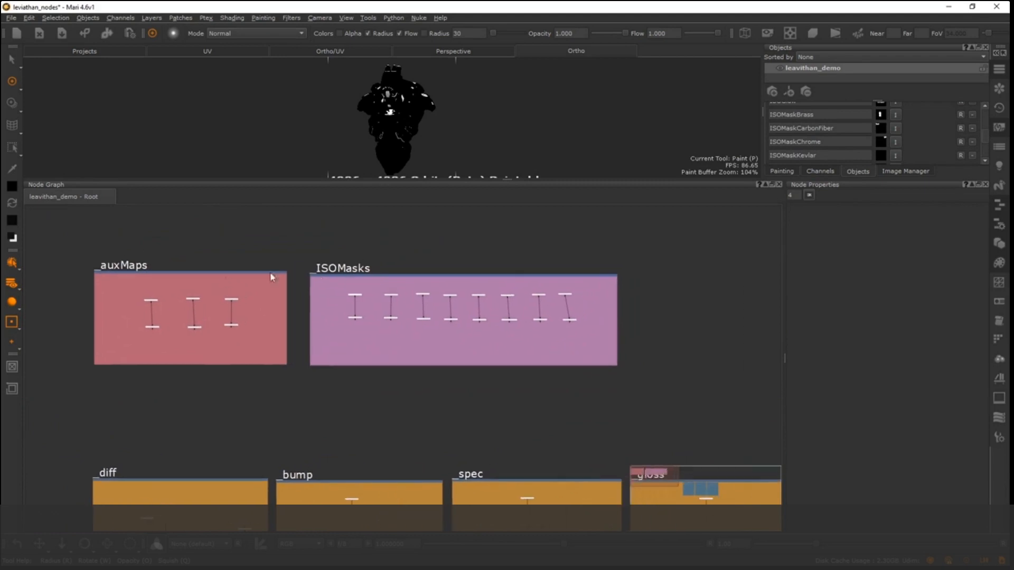
- Preview several isolation mask channels from the _ISOMasks backdrop in the viewport, including ISOMaskChrome and ISOMaskKevlar
scroll(337, 350, up, 2)
drag(323, 334, 316, 335)
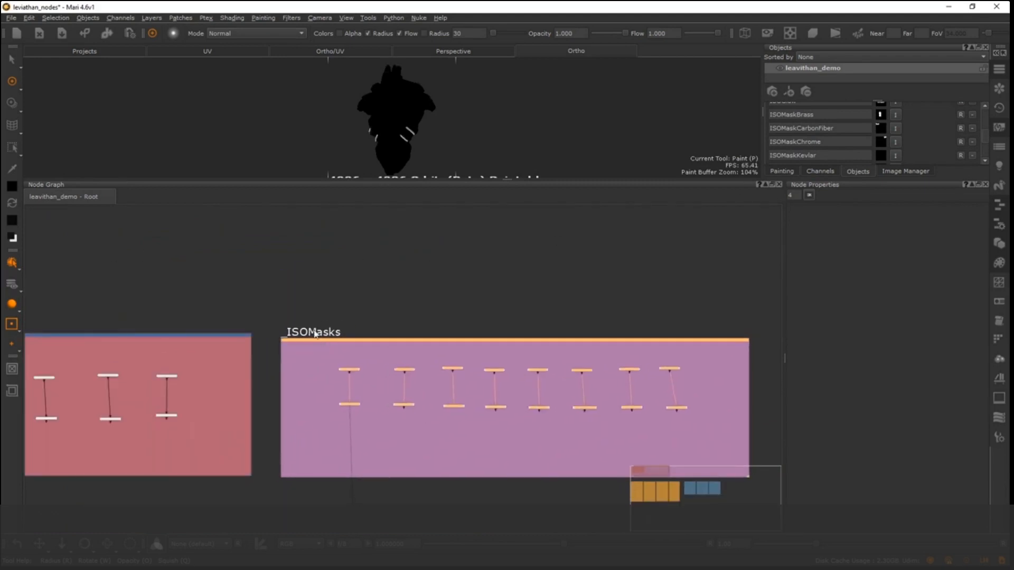
middle_drag(331, 290, 472, 261)
scroll(473, 261, down, 1)
drag(554, 380, 511, 352)
key(1)
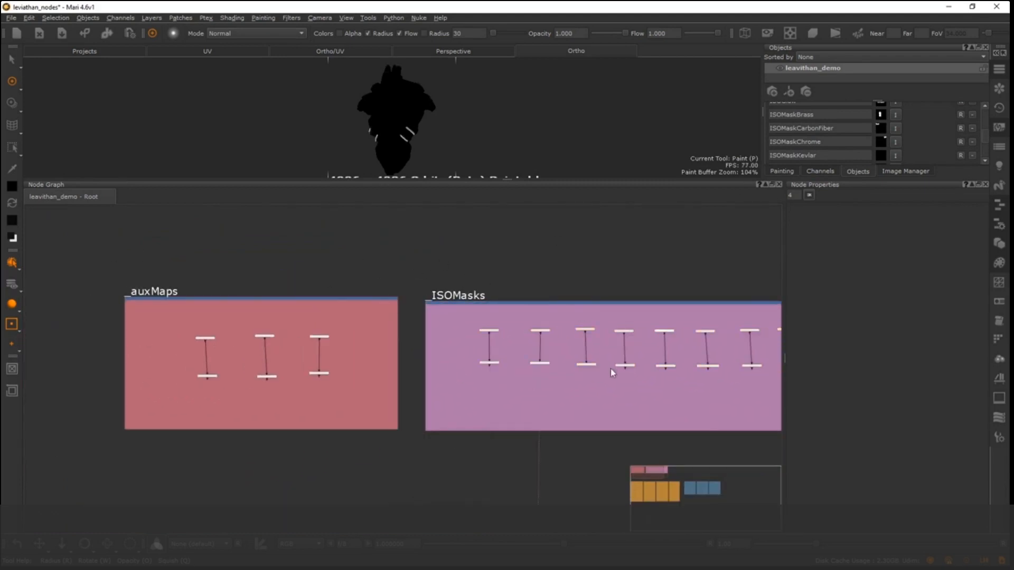
drag(595, 375, 565, 355)
key(1)
click(632, 365)
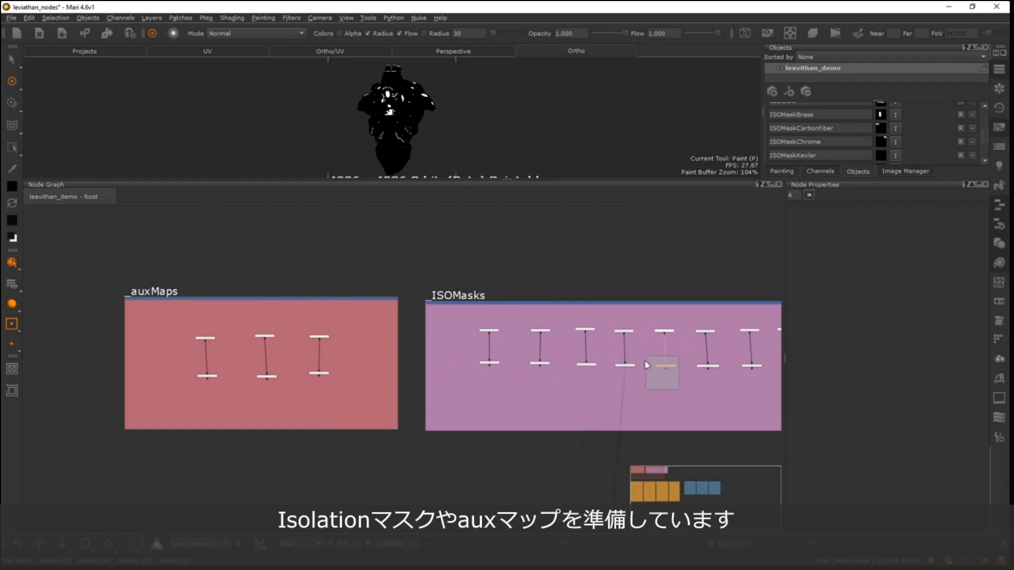
drag(645, 361, 645, 359)
key(1)
- Preview the auxCurvature and auxThickness channels from the _auxMaps backdrop on the robot, with its upper body enlarged
scroll(186, 293, up, 1)
middle_drag(186, 293, 178, 276)
alt+right_drag(259, 288, 267, 345)
middle_drag(266, 345, 393, 281)
middle_drag(287, 324, 362, 306)
alt+right_drag(272, 351, 256, 343)
drag(386, 408, 337, 372)
key(1)
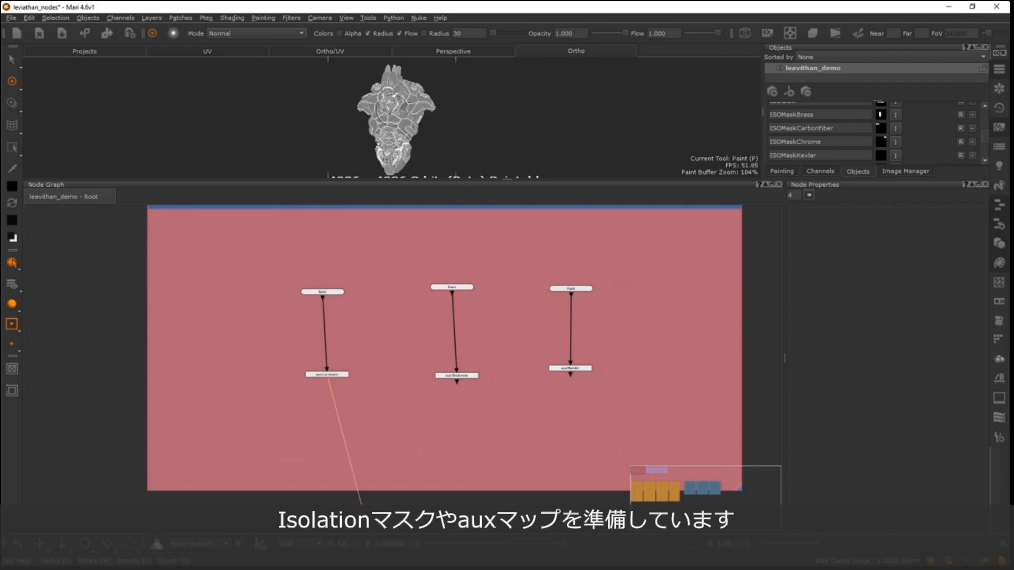
alt+right_drag(387, 115, 418, 96)
drag(503, 415, 424, 341)
key(1)
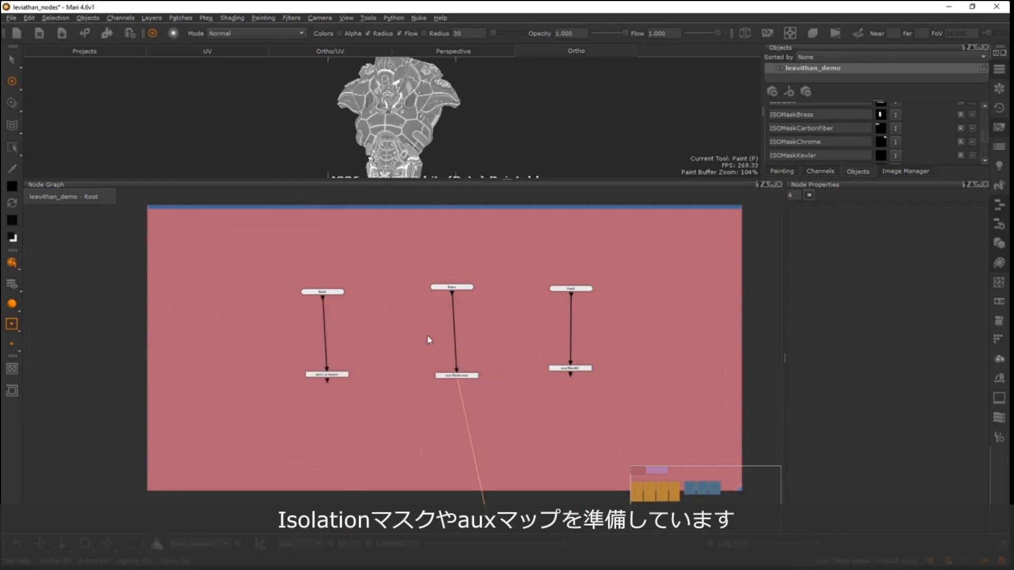
scroll(433, 332, up, 2)
click(461, 409)
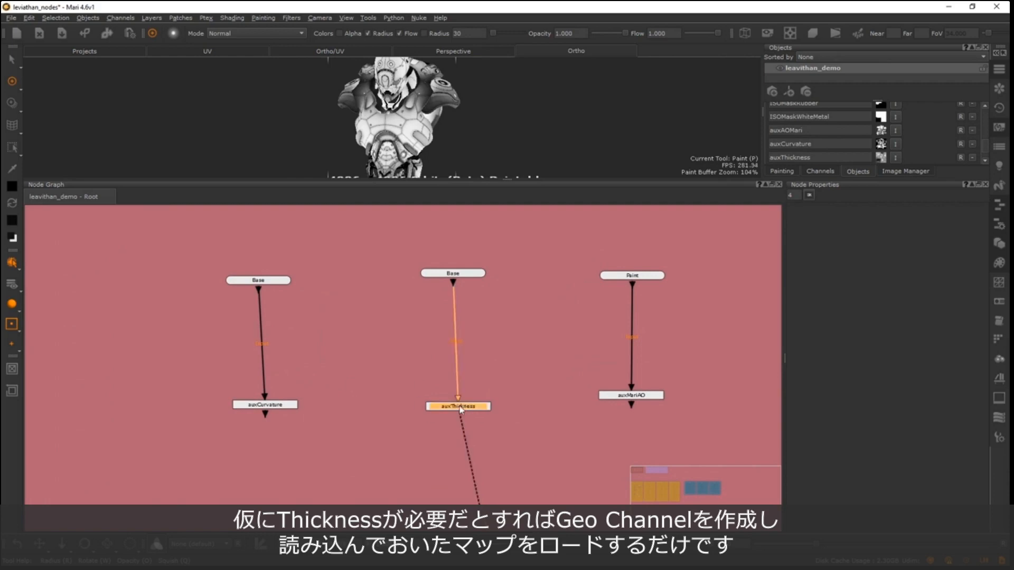
- Create a Geo-Channel node in the free space of the _auxMaps backdrop, below auxMariAO
drag(460, 410, 444, 411)
alt+right_drag(475, 372, 396, 292)
alt+middle_drag(434, 446, 313, 353)
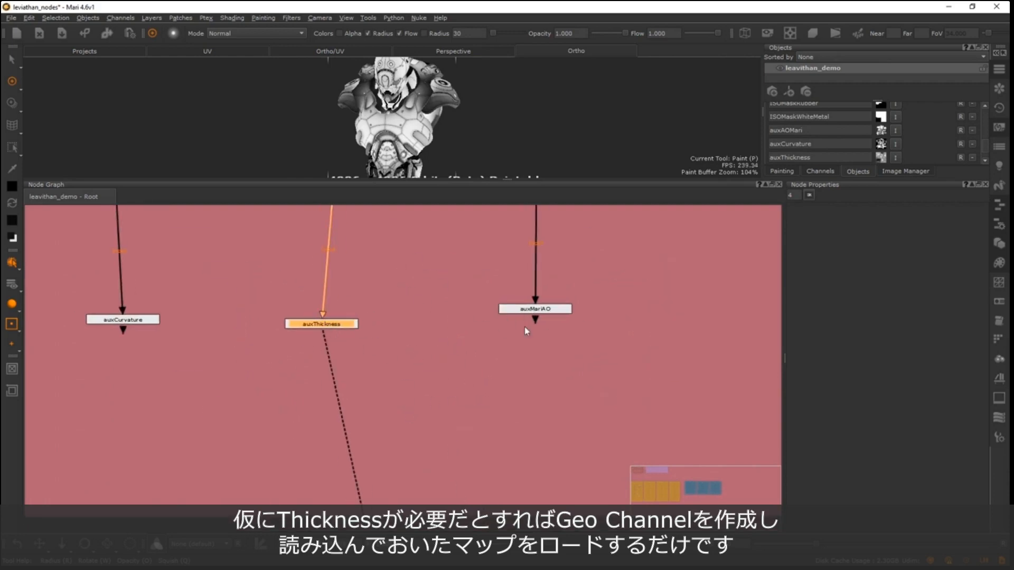
click(450, 434)
key(Tab)
text(geo)
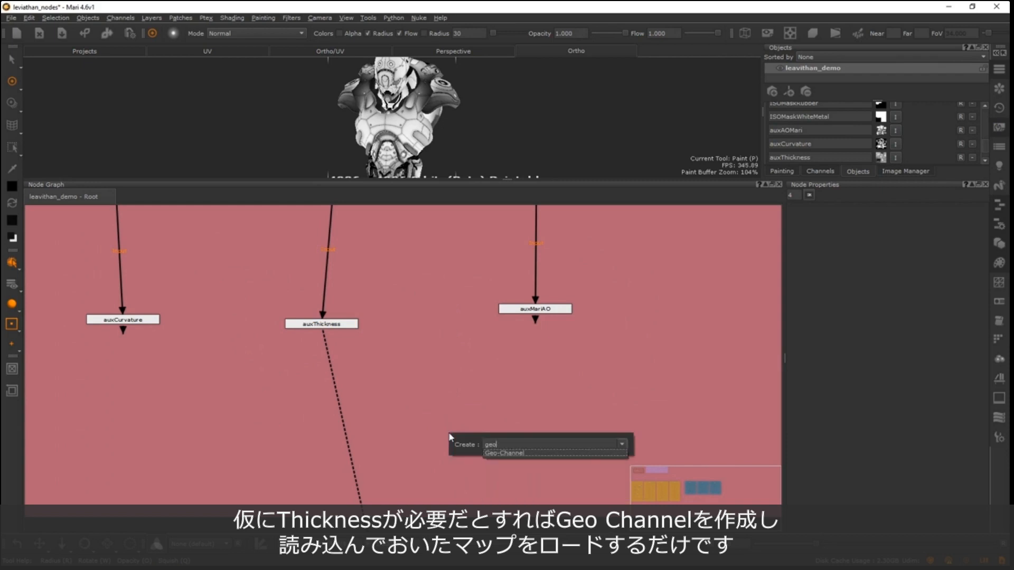
key(Return)
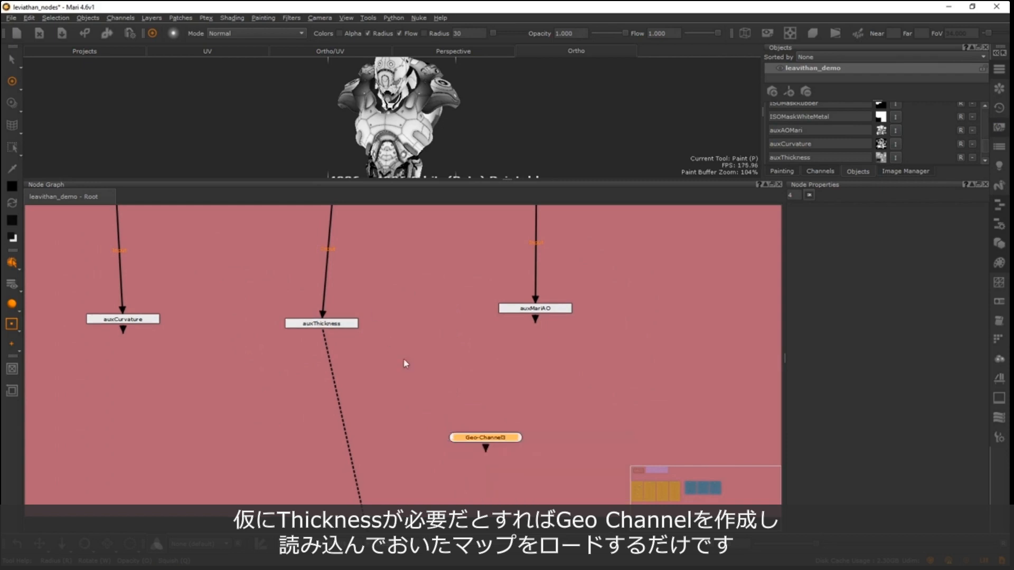
- Set the new Geo-Channel node's channel to auxThickness and preview it against the existing auxThickness node
double_click(494, 440)
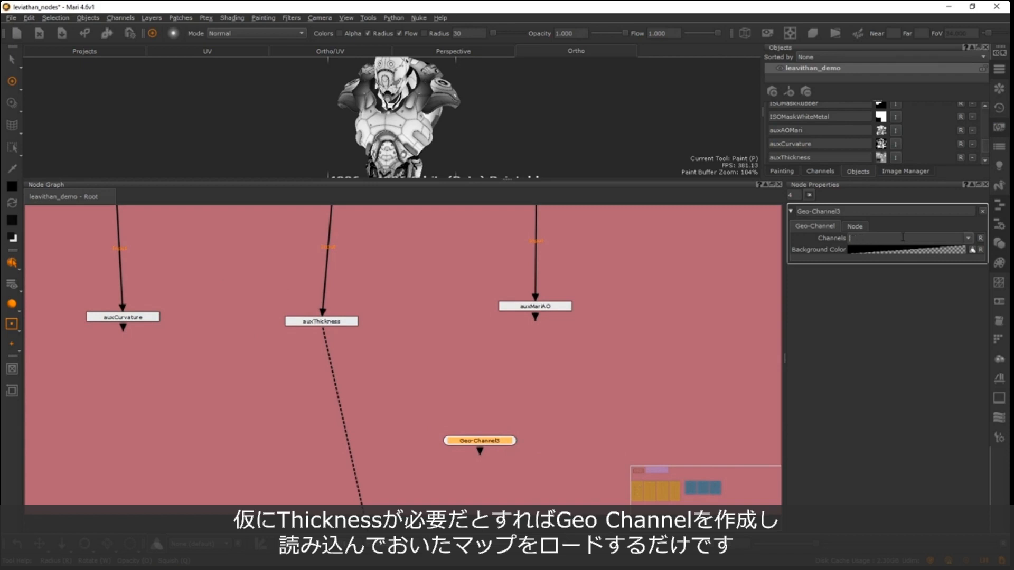
click(973, 242)
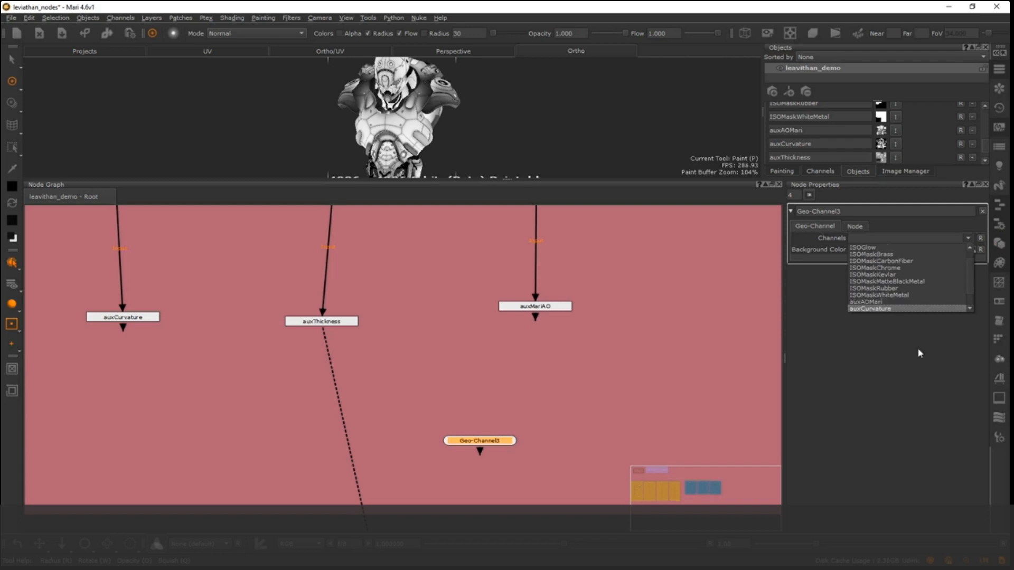
drag(970, 280, 968, 290)
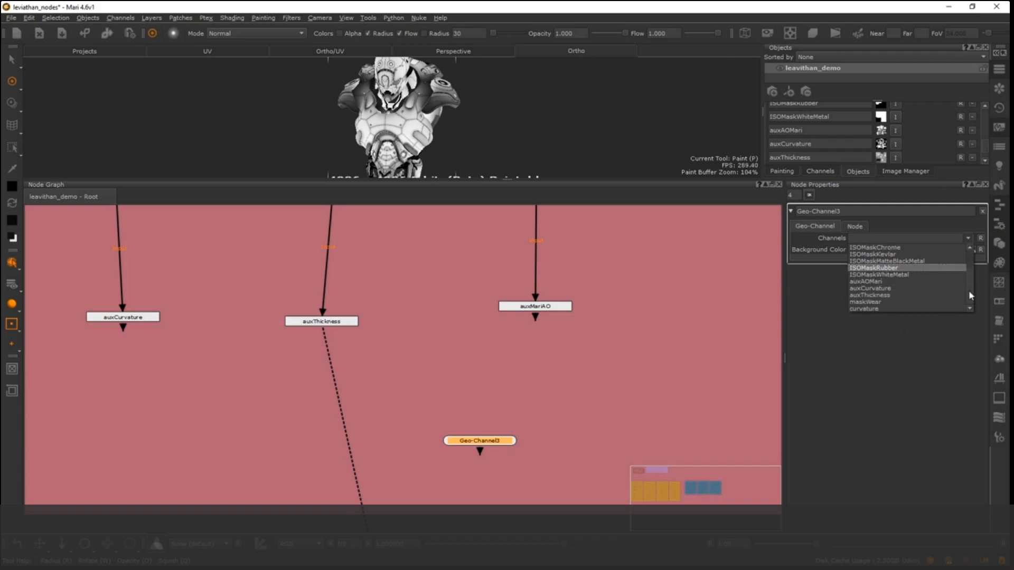
click(911, 297)
drag(507, 441, 517, 389)
click(342, 326)
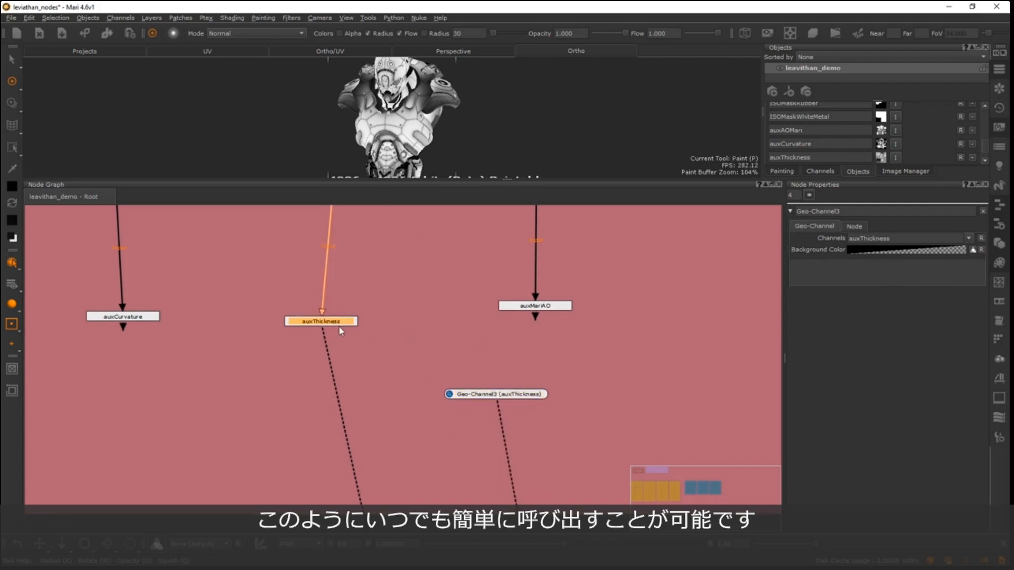
- Return to the overview of all backdrops and select the _maskWear, _maskDust and _maskOil backdrops
middle_drag(364, 256, 321, 287)
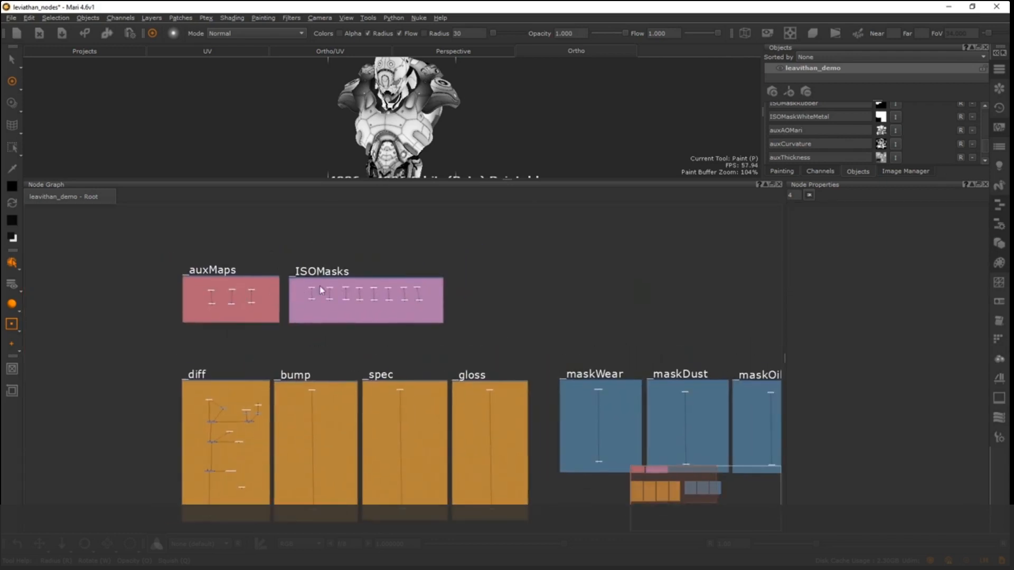
middle_drag(228, 294, 331, 264)
scroll(256, 294, down, 1)
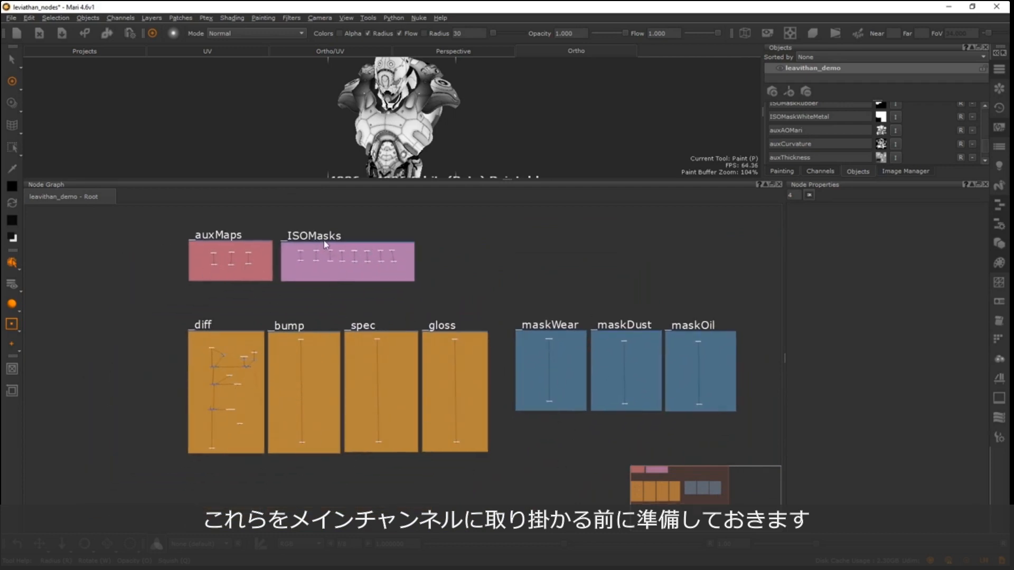
drag(327, 243, 324, 242)
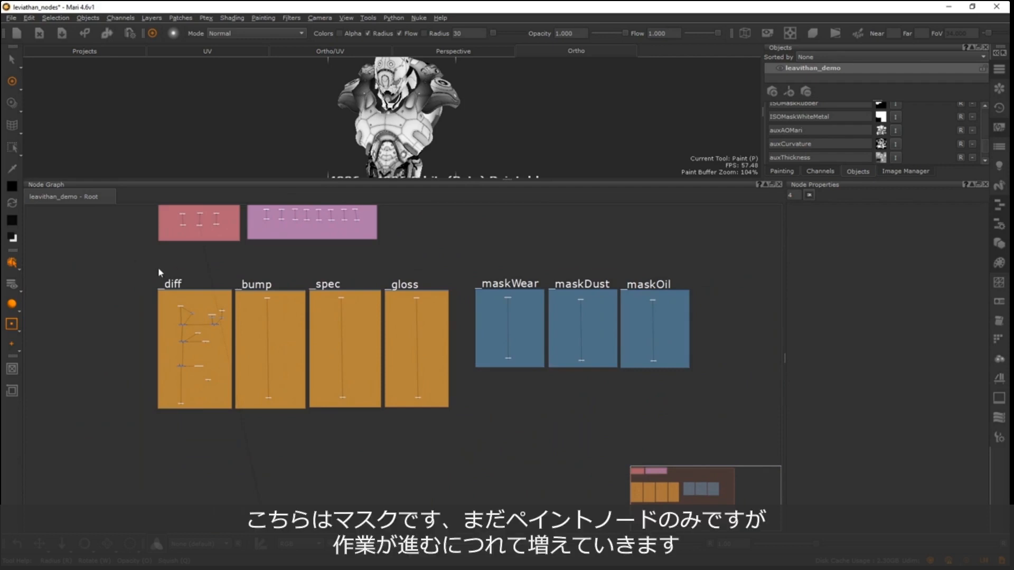
drag(467, 260, 719, 408)
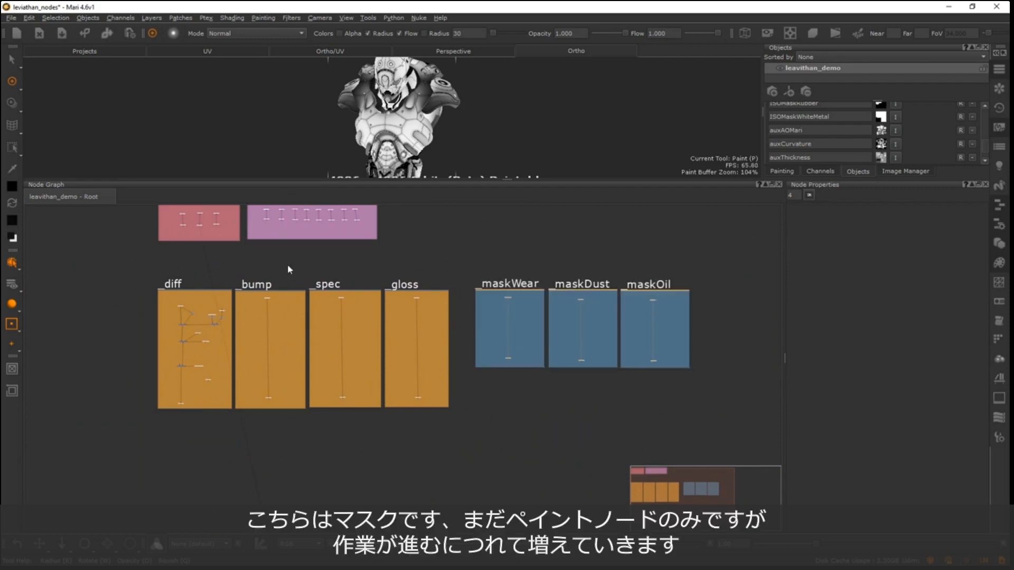
- Preview the maskWear channel node's output on the robot in the viewport
drag(531, 373, 494, 354)
key(f)
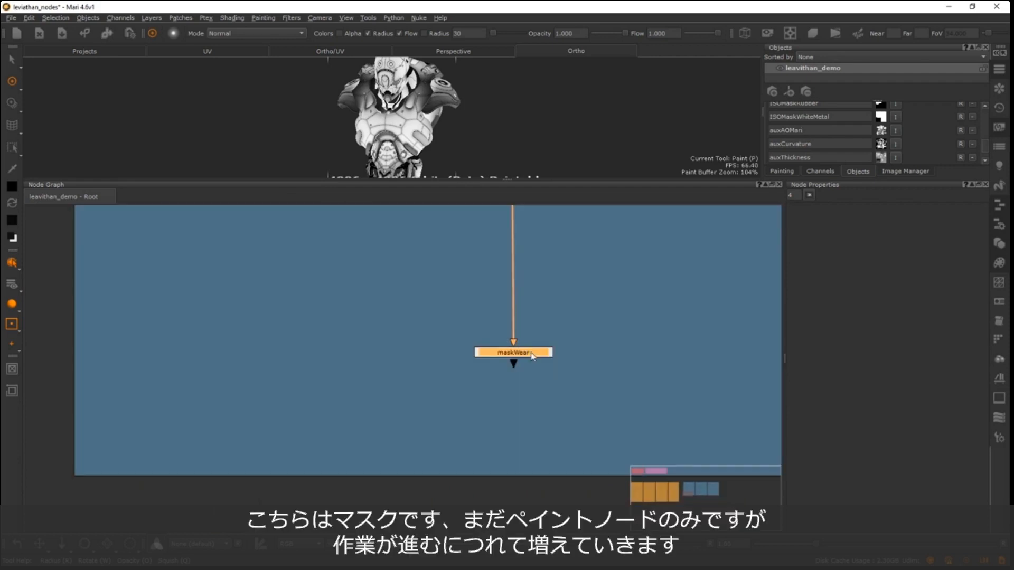
click(542, 355)
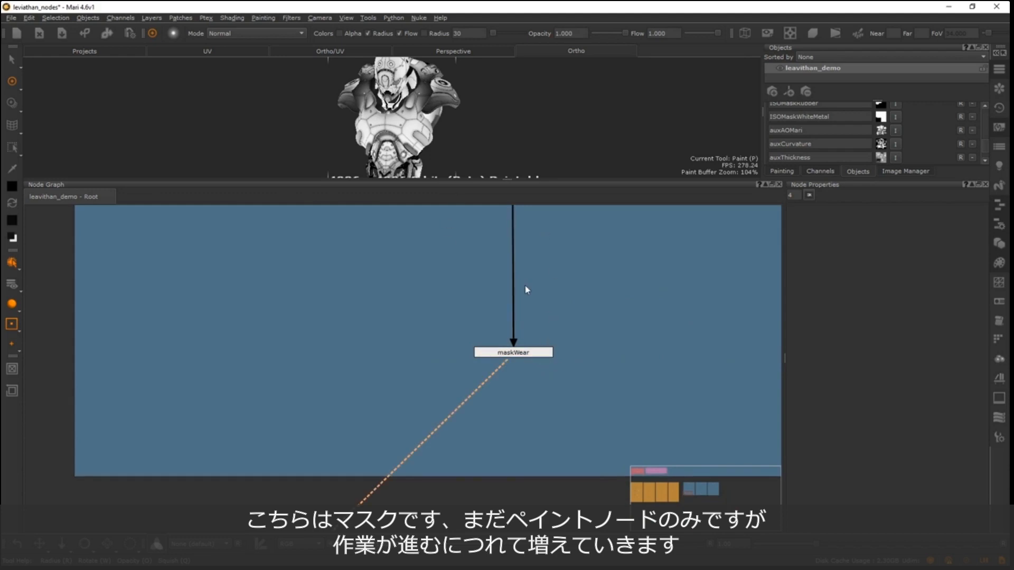
middle_drag(524, 284, 337, 283)
alt+right_drag(484, 291, 175, 369)
middle_drag(364, 253, 359, 403)
middle_drag(338, 207, 360, 350)
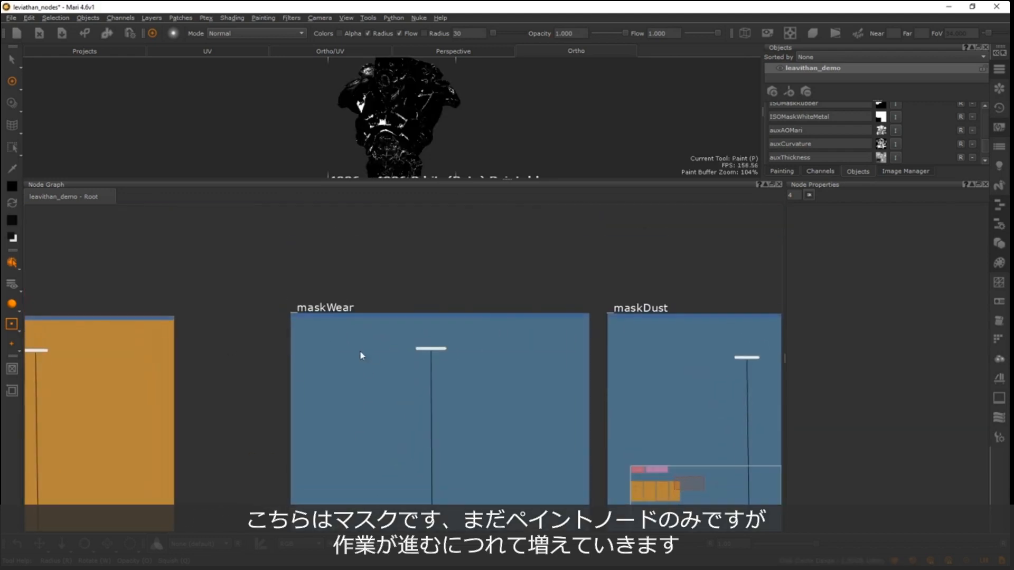
- Examine the vertical node layout of the mask backdrops and the graph's overall arrangement
alt+right_drag(405, 356, 609, 344)
mouse_move(489, 337)
mouse_down()
mouse_move(546, 304)
mouse_move(485, 341)
mouse_move(497, 342)
mouse_up()
alt+right_drag(550, 304, 238, 397)
alt+right_drag(463, 342, 250, 438)
middle_drag(416, 389, 468, 349)
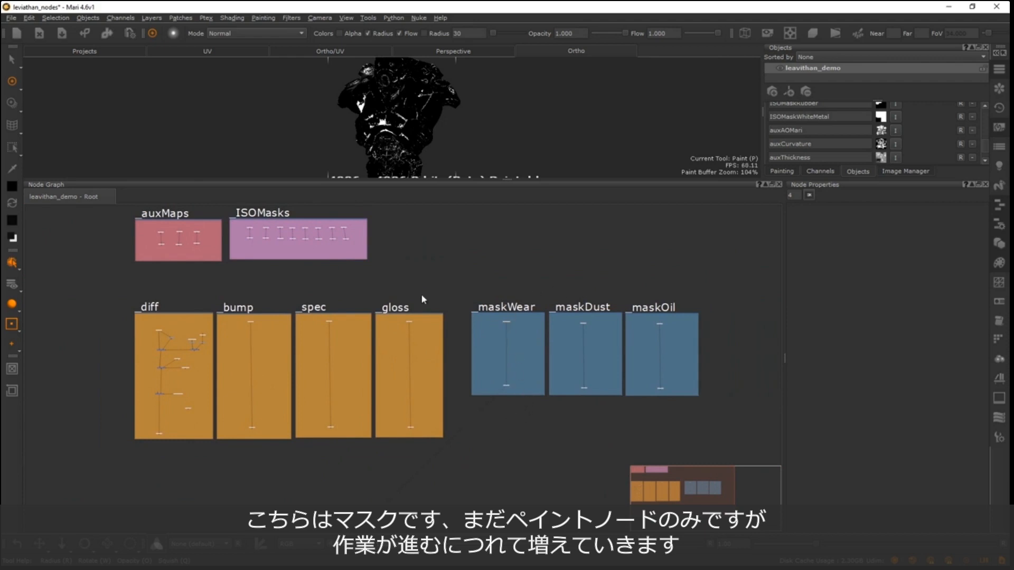
middle_drag(317, 301, 301, 337)
scroll(301, 336, up, 2)
scroll(460, 315, up, 2)
middle_drag(486, 362, 369, 272)
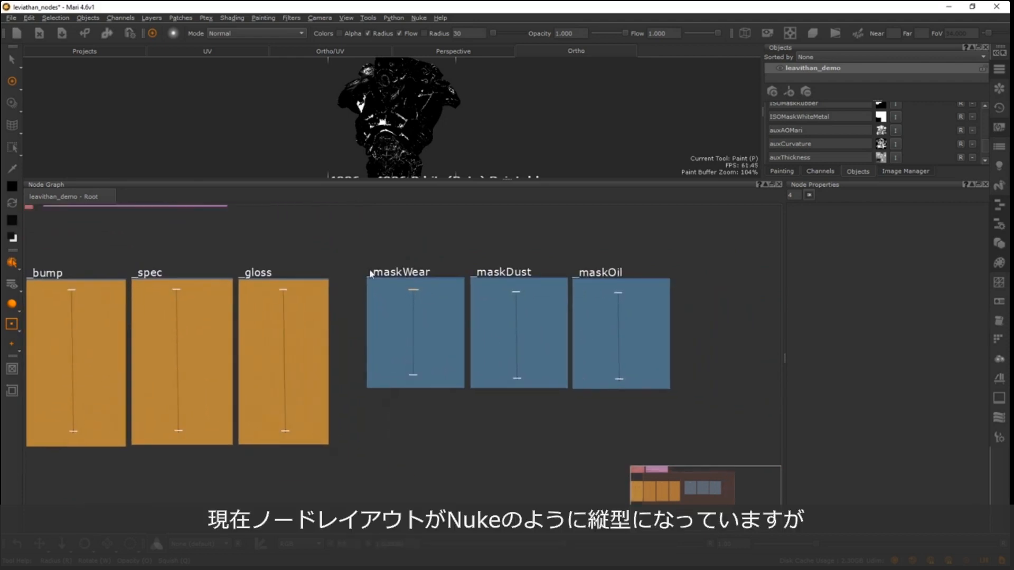
scroll(371, 273, up, 2)
scroll(525, 264, up, 2)
middle_drag(504, 233, 254, 265)
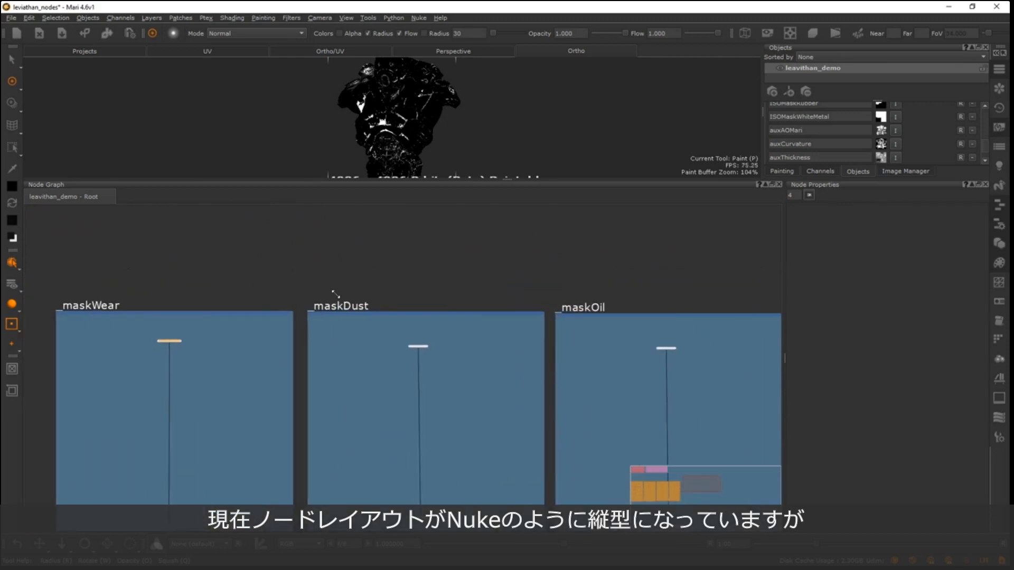
scroll(364, 288, down, 6)
middle_drag(259, 324, 531, 302)
middle_drag(358, 300, 337, 307)
scroll(264, 343, down, 2)
middle_drag(264, 344, 271, 395)
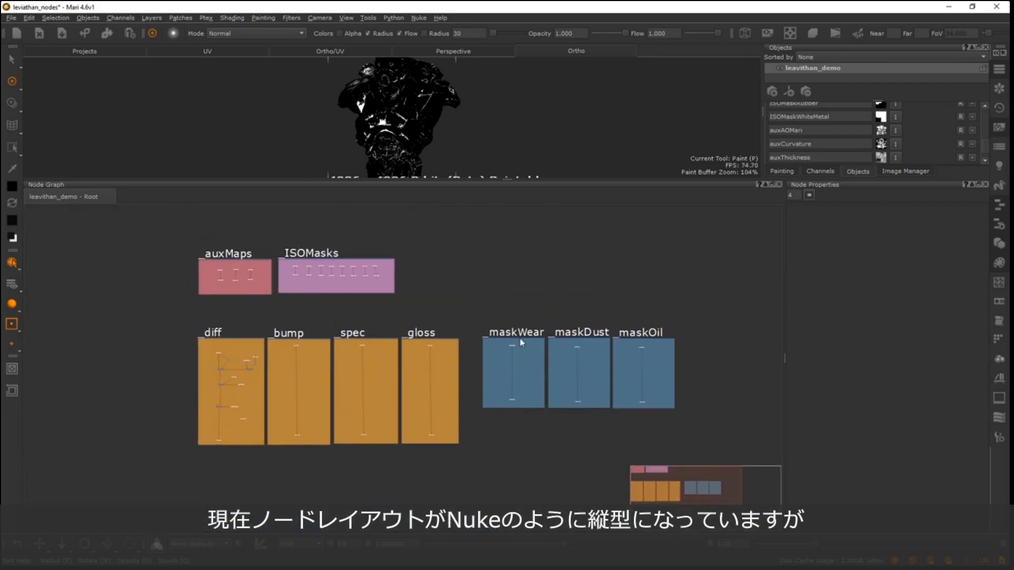
- Switch the nodes in the _maskWear backdrop from the vertical layout to the horizontal port layout
drag(488, 338, 488, 338)
scroll(513, 346, up, 8)
scroll(517, 343, down, 8)
middle_drag(518, 345, 439, 322)
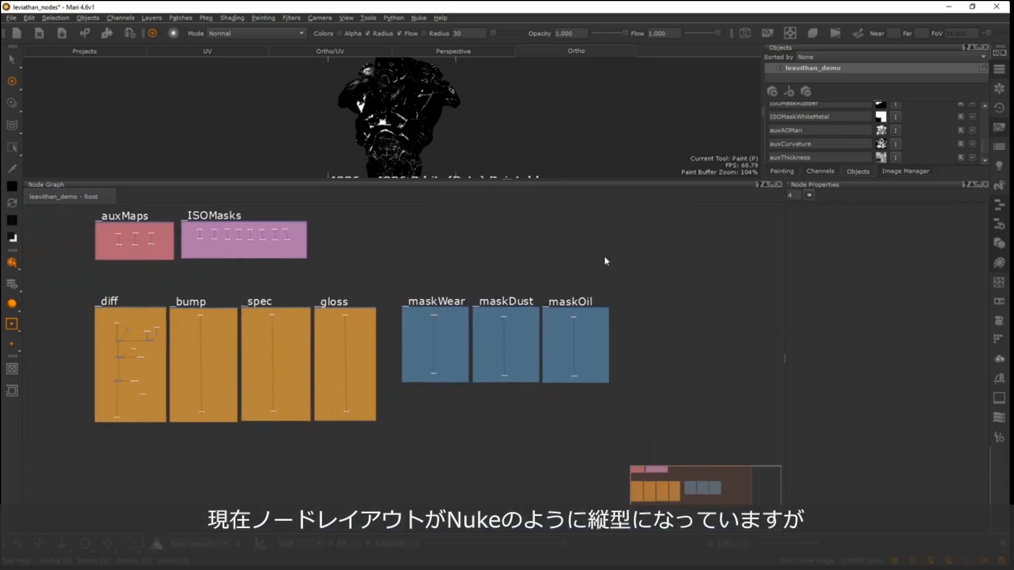
scroll(492, 286, up, 10)
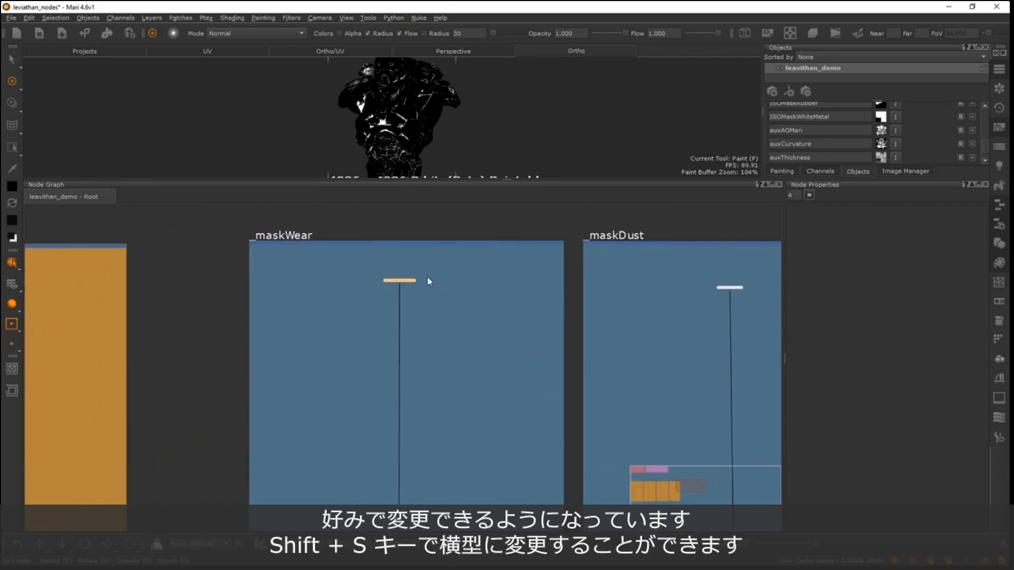
scroll(385, 281, down, 14)
middle_drag(183, 302, 503, 315)
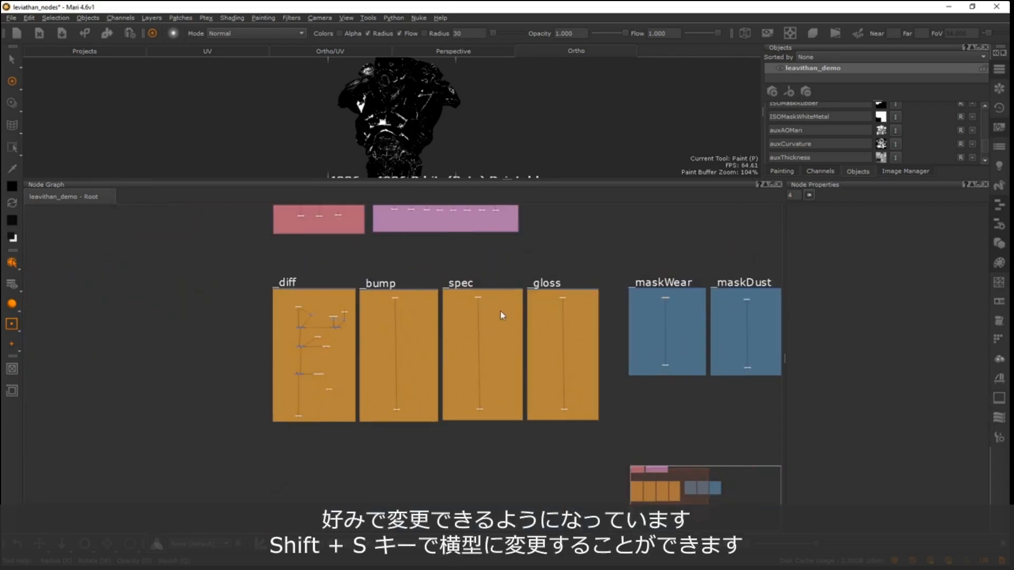
scroll(497, 315, down, 1)
middle_drag(320, 324, 224, 357)
key(f)
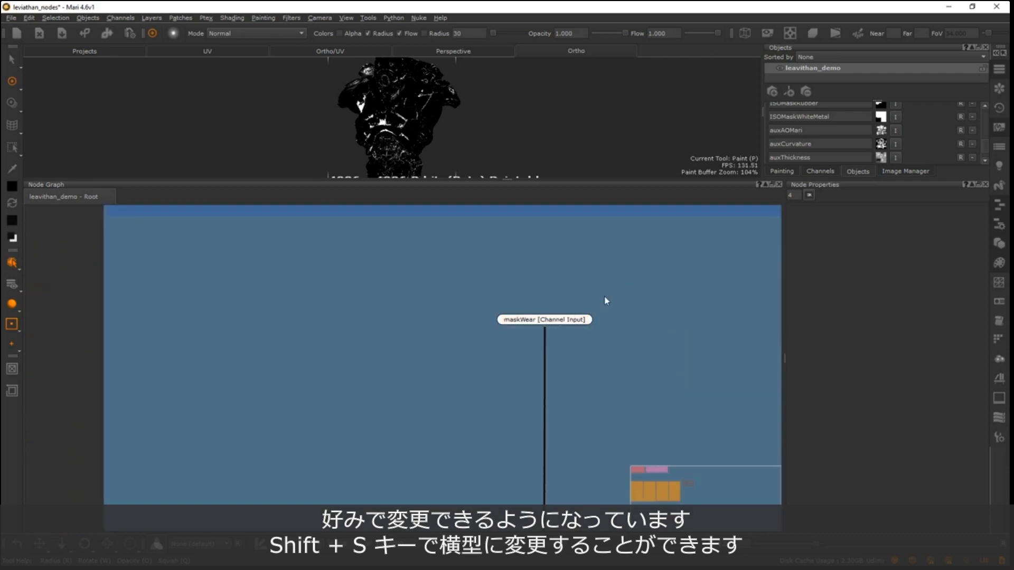
key(shift+s)
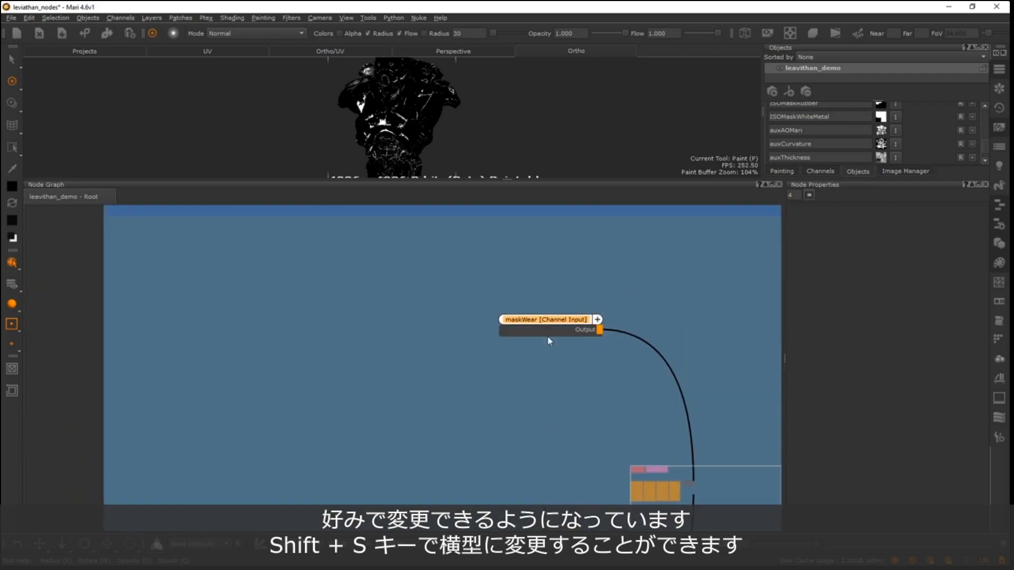
scroll(590, 301, down, 5)
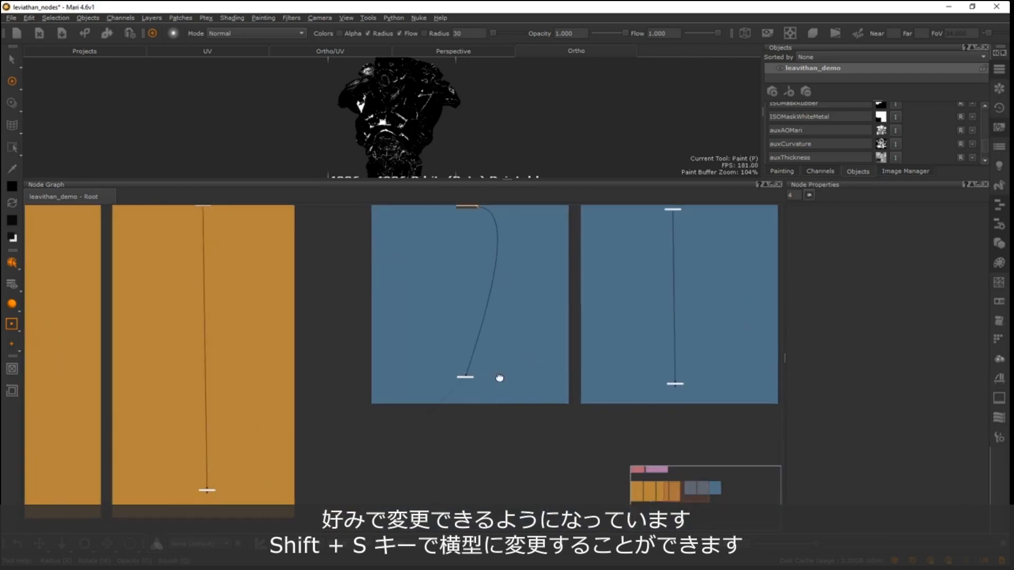
key(s)
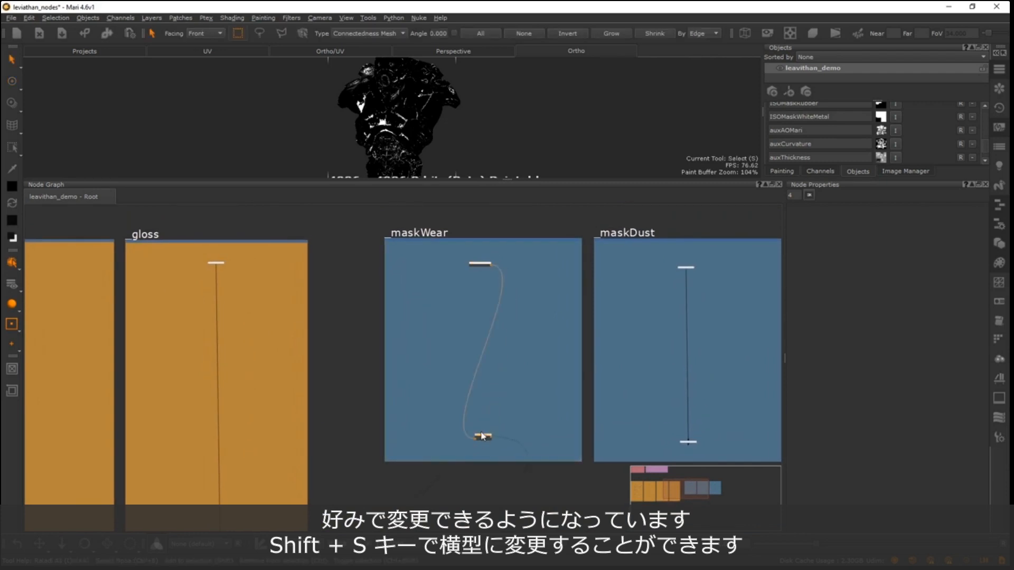
- Move the maskWear channel node beside its Channel Input node and shrink the _maskWear backdrop to fit them
mouse_move(484, 436)
mouse_down()
mouse_move(508, 243)
mouse_move(516, 260)
mouse_up()
drag(585, 463, 572, 280)
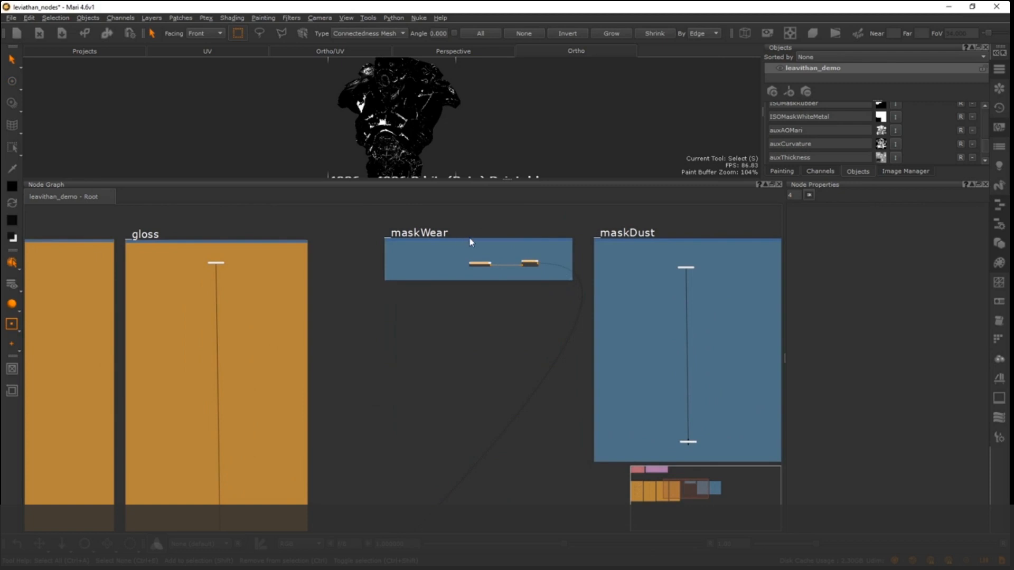
drag(470, 239, 467, 241)
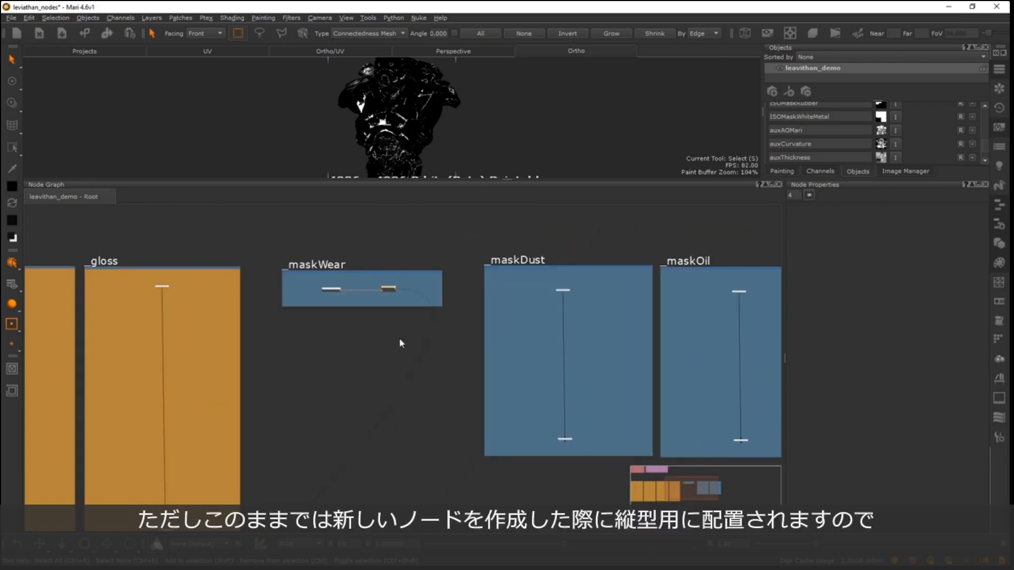
middle_drag(339, 290, 531, 282)
- Create a Channel node below the _maskWear backdrop with the Default name, 2048 x 2048 size and 8bit (Byte) depth
scroll(433, 300, up, 2)
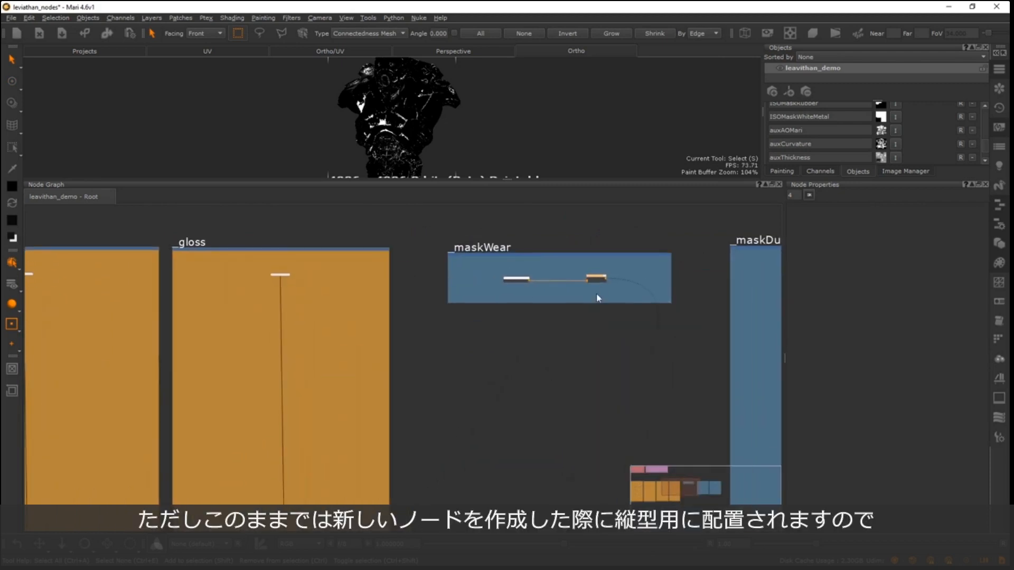
scroll(598, 299, down, 1)
key(Tab)
text(chan)
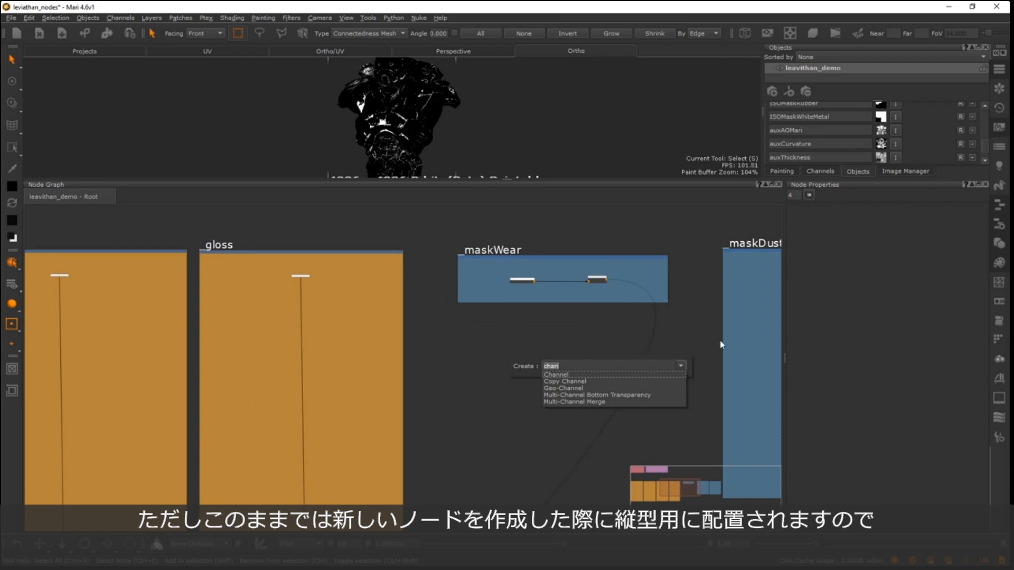
key(Return)
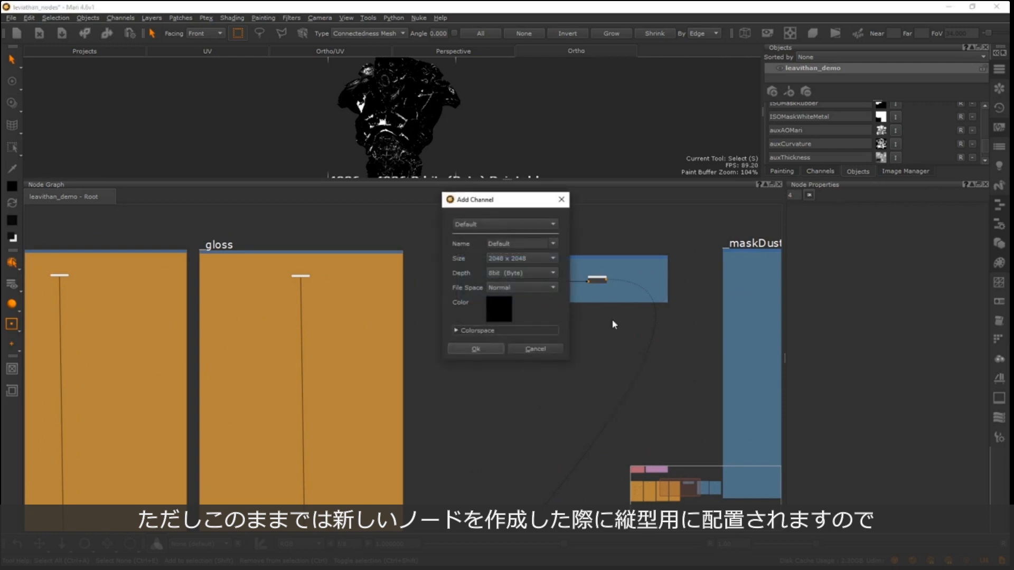
click(490, 350)
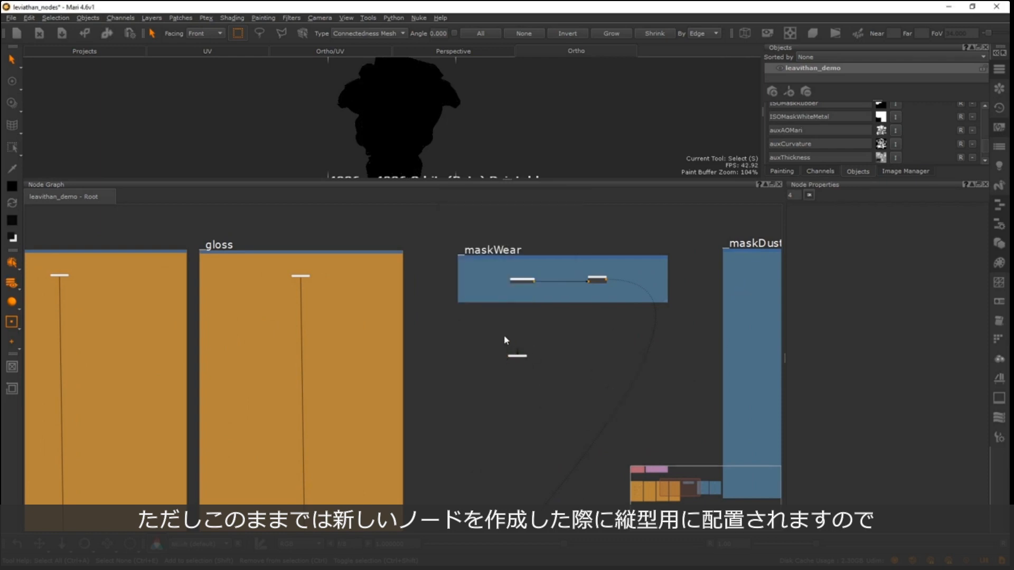
scroll(557, 333, up, 5)
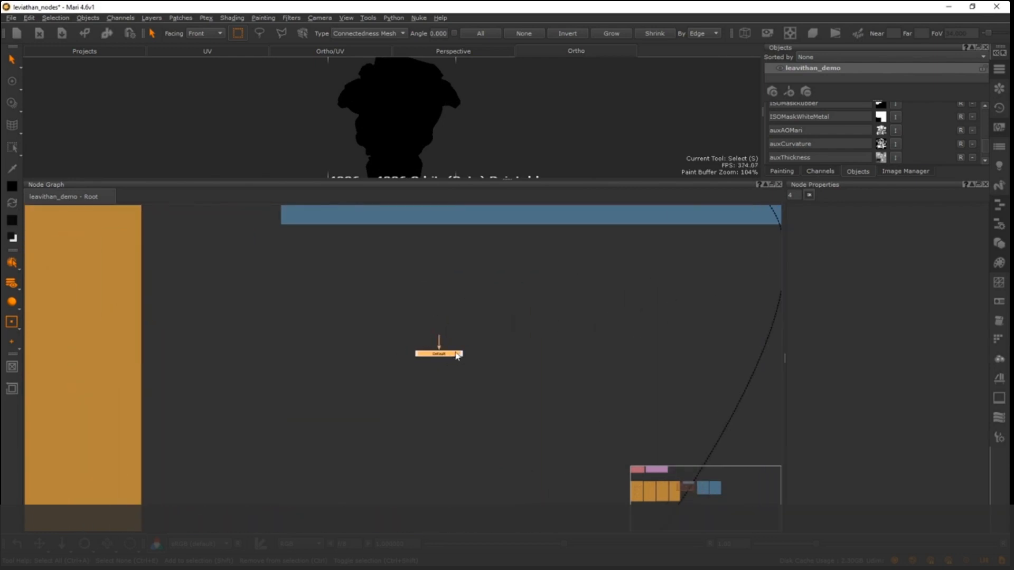
- Review the Default Port Display options in the Node Graph preferences
click(29, 17)
click(41, 50)
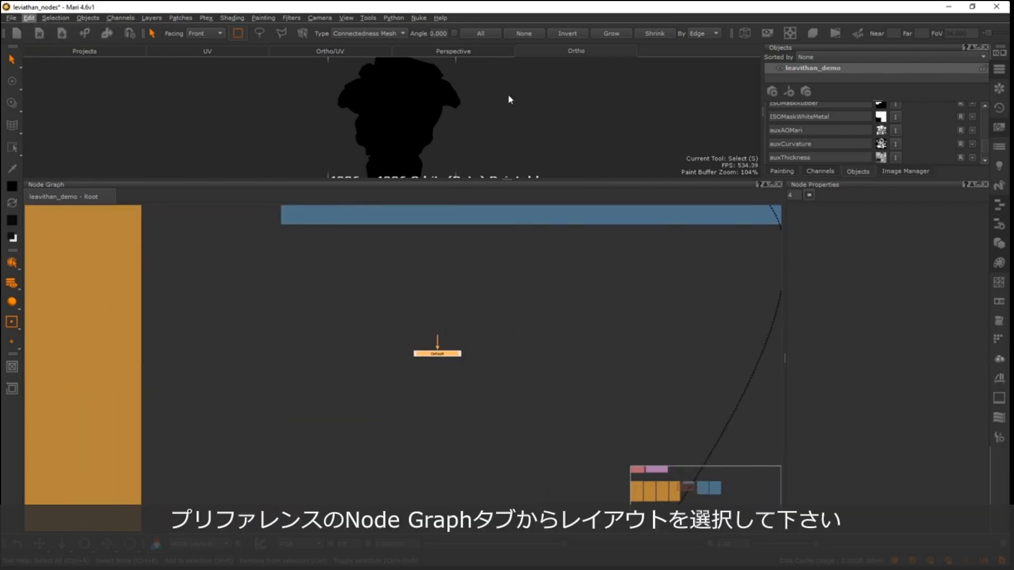
click(436, 88)
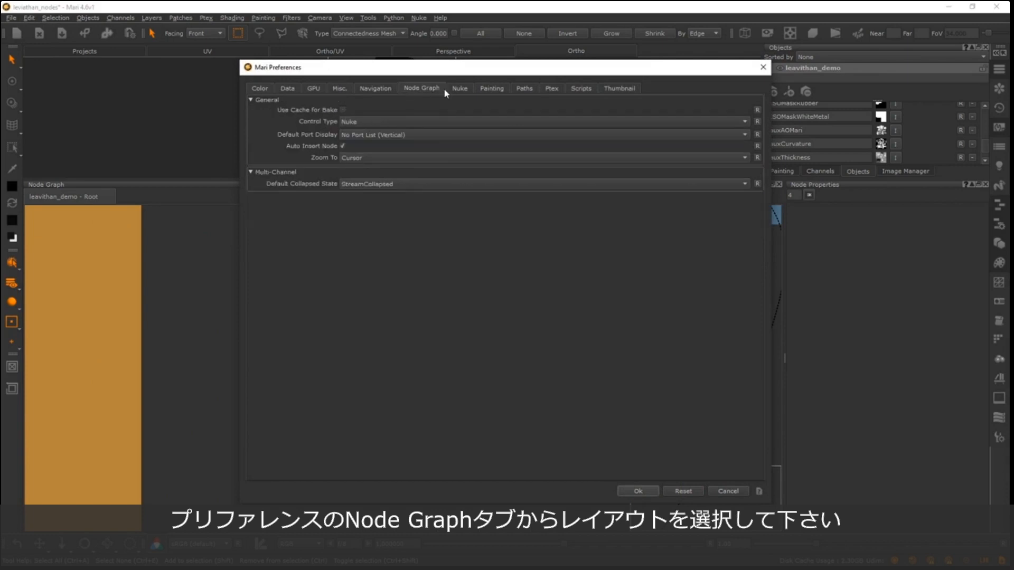
click(463, 90)
click(501, 90)
click(524, 89)
click(421, 89)
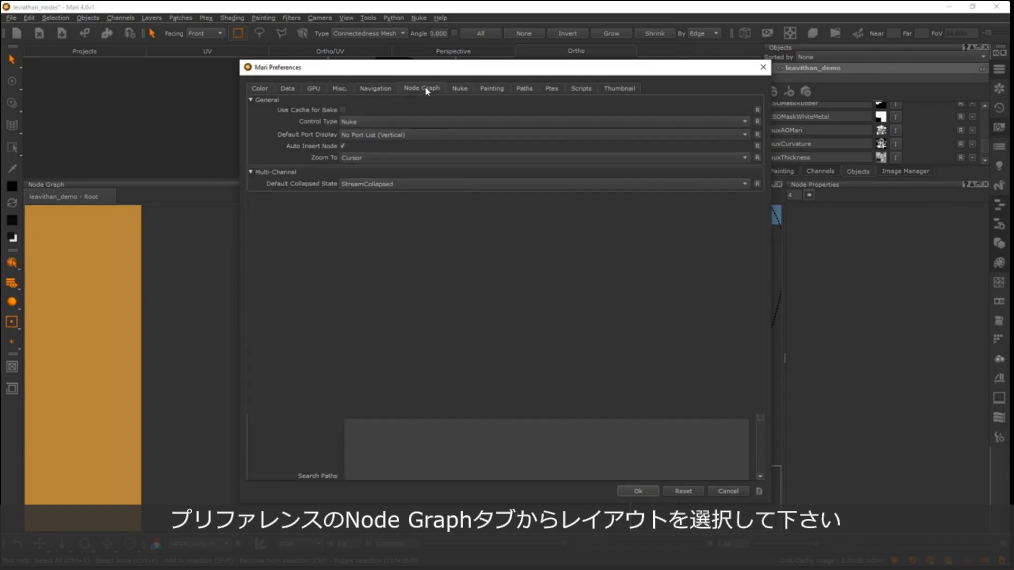
click(363, 137)
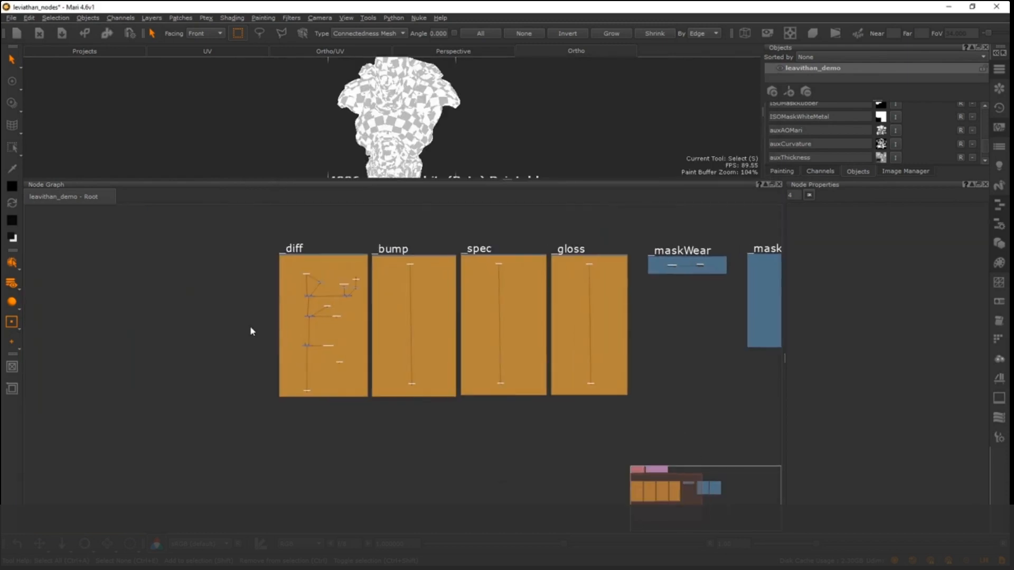
- Examine the mock-up node network in the _diff backdrop, including its merge branches and channel node
scroll(369, 314, up, 5)
scroll(330, 296, down, 5)
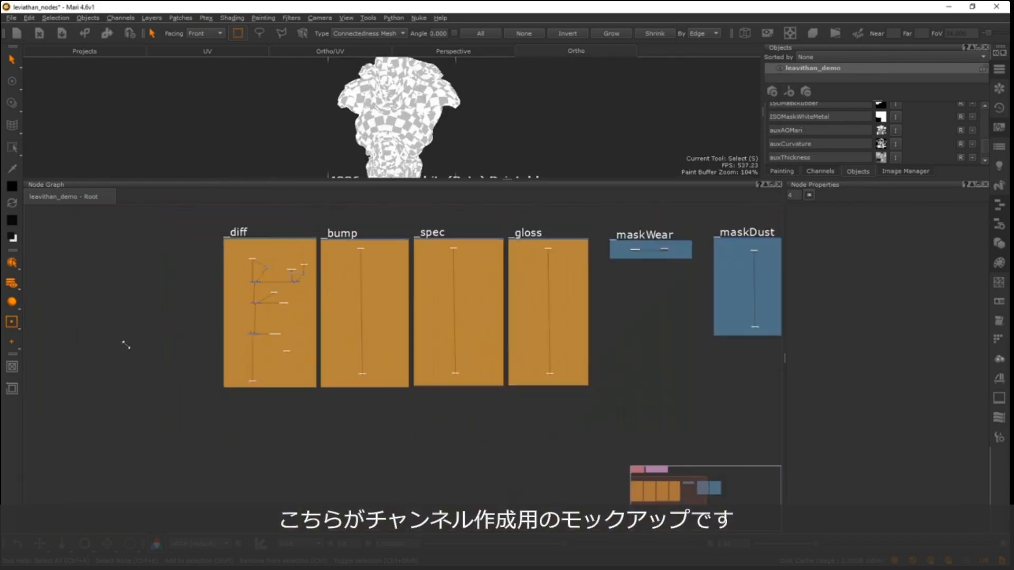
middle_drag(149, 266, 215, 308)
scroll(388, 300, up, 5)
middle_drag(162, 448, 299, 324)
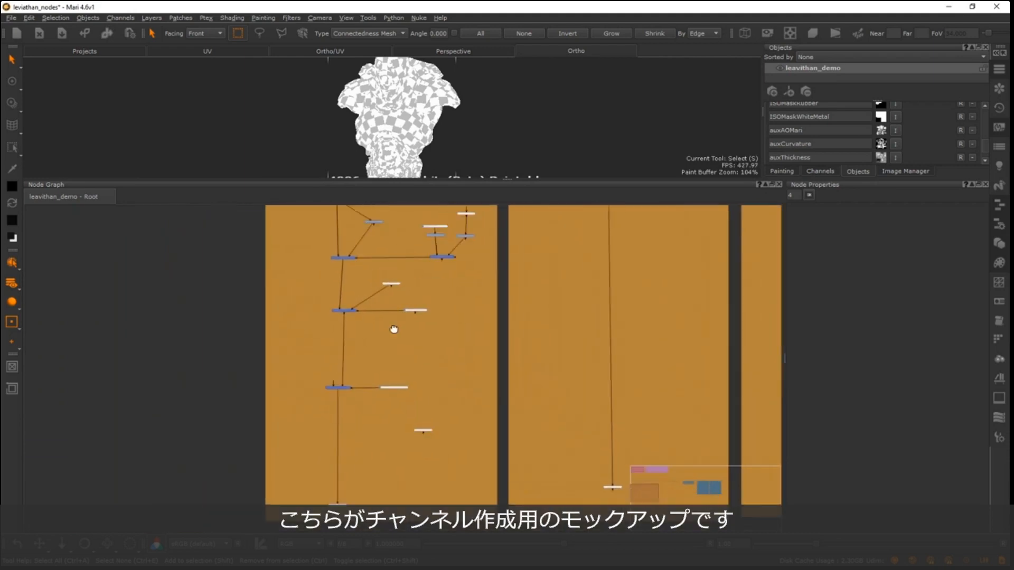
scroll(343, 310, up, 3)
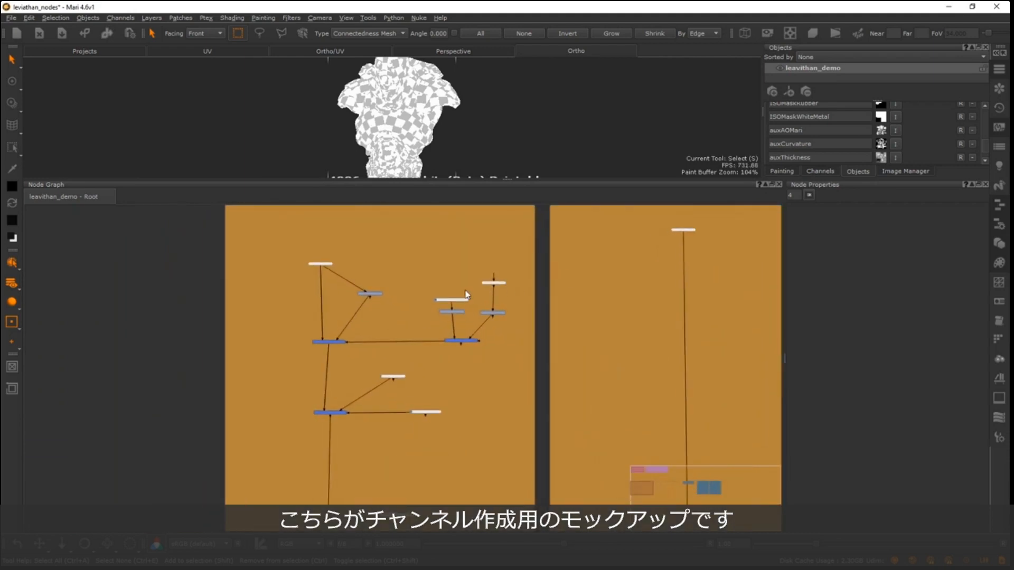
middle_drag(324, 317, 217, 287)
scroll(190, 346, down, 3)
middle_drag(257, 380, 330, 380)
middle_drag(305, 422, 282, 407)
scroll(282, 405, down, 1)
mouse_move(350, 332)
middle_down()
mouse_move(314, 288)
mouse_move(243, 276)
middle_up()
drag(258, 455, 203, 437)
- Preview the diff channel on the robot and enlarge the viewport above the node graph
click(305, 427)
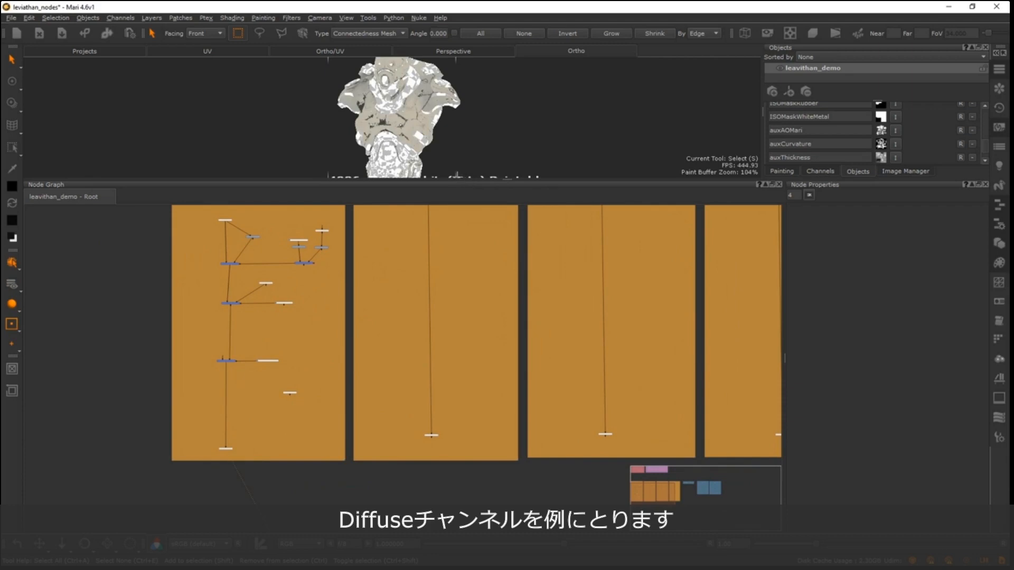
drag(483, 179, 482, 237)
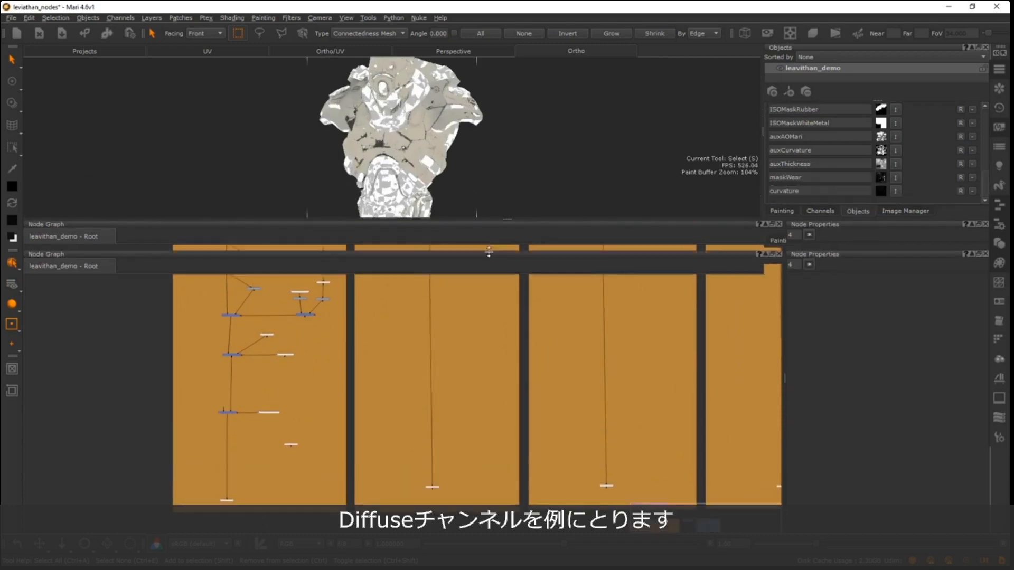
mouse_move(338, 138)
alt+right_down()
mouse_move(338, 159)
mouse_move(338, 138)
alt+right_up()
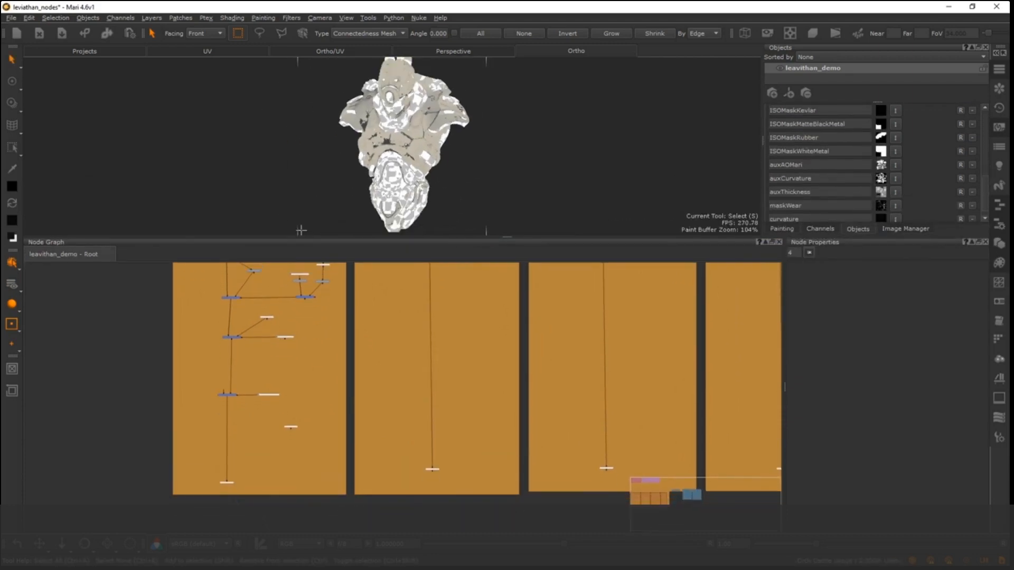
- Show the properties of the diff channel node at the end of the _diff network
scroll(248, 325, down, 4)
middle_drag(200, 325, 183, 369)
scroll(200, 372, up, 4)
scroll(222, 349, up, 2)
middle_drag(288, 375, 326, 261)
middle_drag(278, 438, 299, 310)
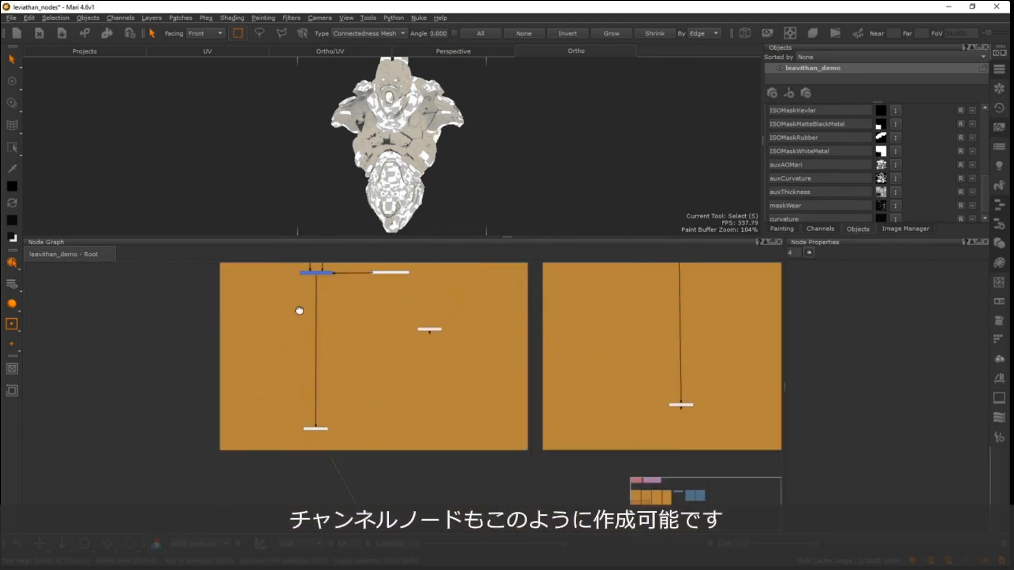
alt+right_drag(348, 375, 686, 238)
middle_drag(348, 414, 425, 243)
alt+right_drag(343, 359, 356, 359)
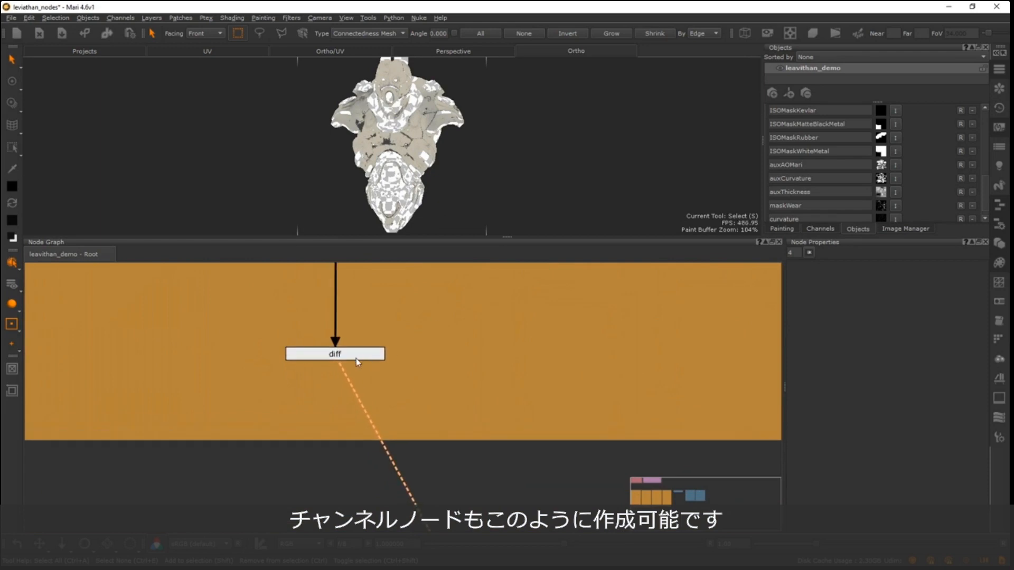
click(349, 357)
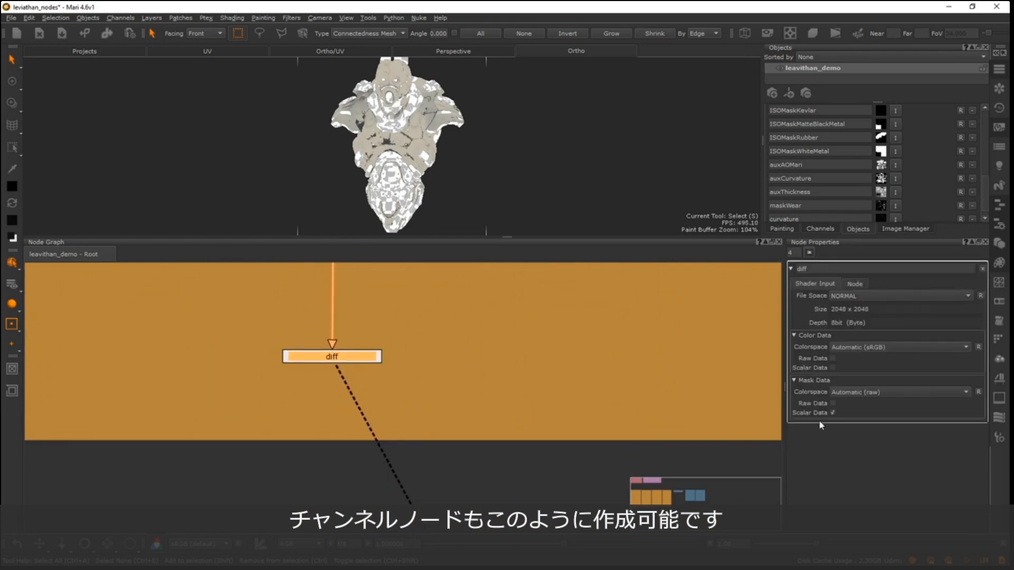
- Review the Add Channel settings for a new Channel node beside the diff node without creating it
click(482, 372)
key(Tab)
text(chann)
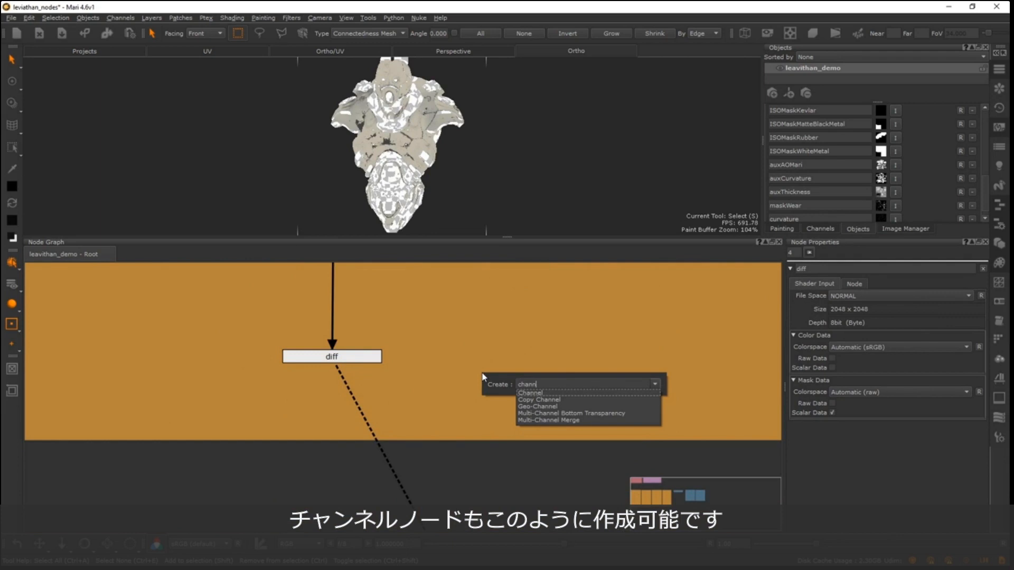
key(Return)
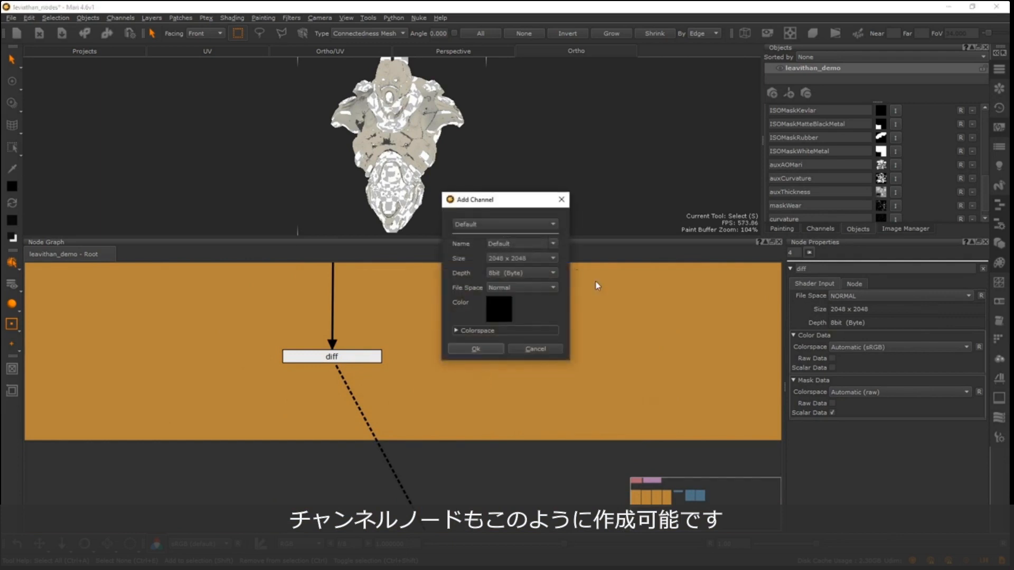
click(535, 347)
- Examine the node chain from the diff channel node back up to the start of the _diff backdrop
alt+right_drag(496, 369, 390, 373)
alt+middle_drag(374, 269, 375, 392)
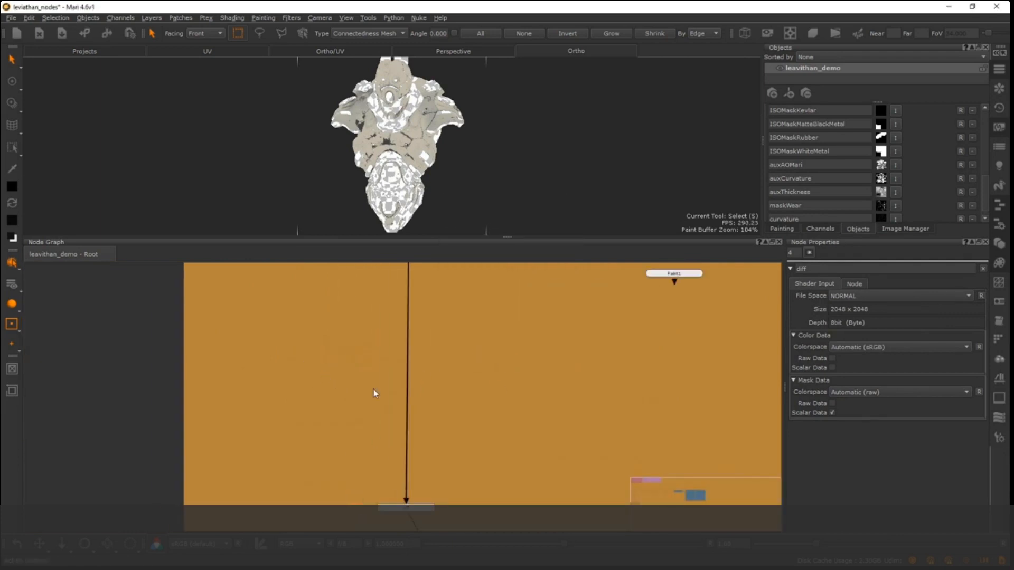
alt+middle_drag(495, 268, 444, 378)
alt+right_drag(443, 377, 323, 376)
alt+middle_drag(376, 267, 379, 501)
alt+middle_drag(507, 362, 460, 390)
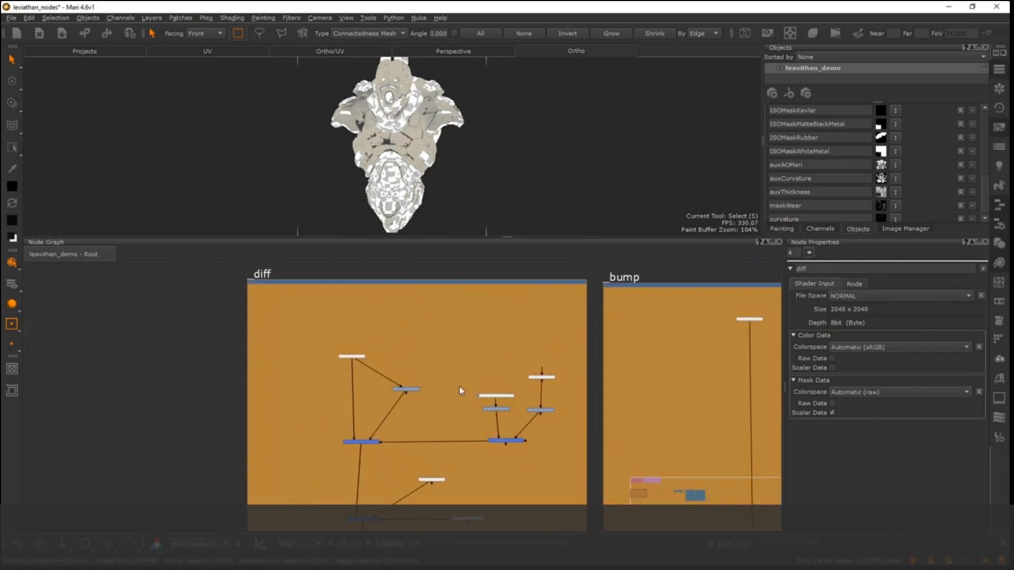
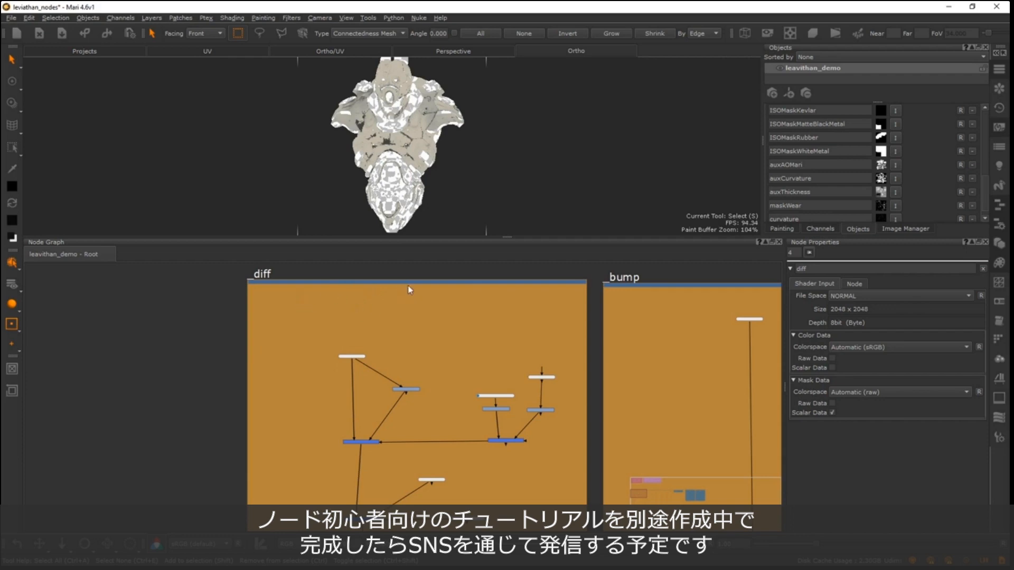
- Preview the base Color node at the start of the _diff network on the robot
drag(410, 283, 408, 287)
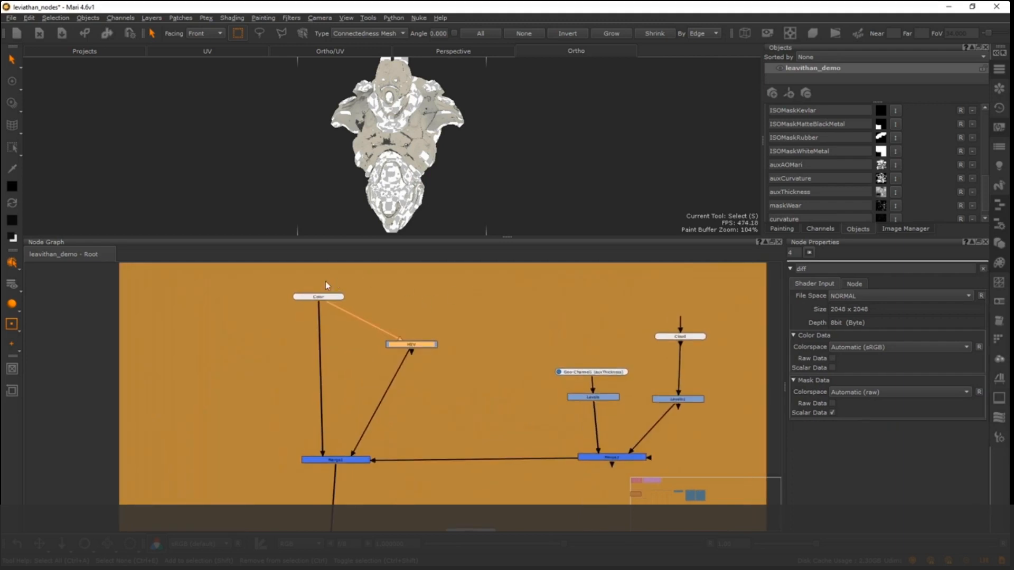
middle_drag(323, 299, 340, 359)
scroll(379, 362, up, 3)
middle_drag(383, 362, 364, 348)
click(316, 339)
alt+right_drag(317, 333, 292, 347)
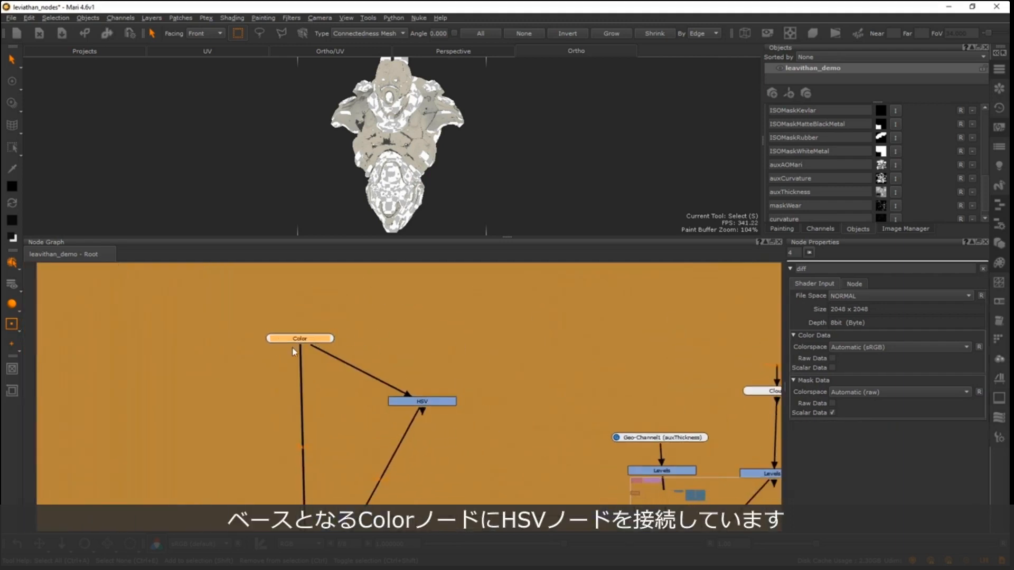
middle_drag(293, 347, 288, 323)
alt+right_drag(288, 323, 265, 355)
key(1)
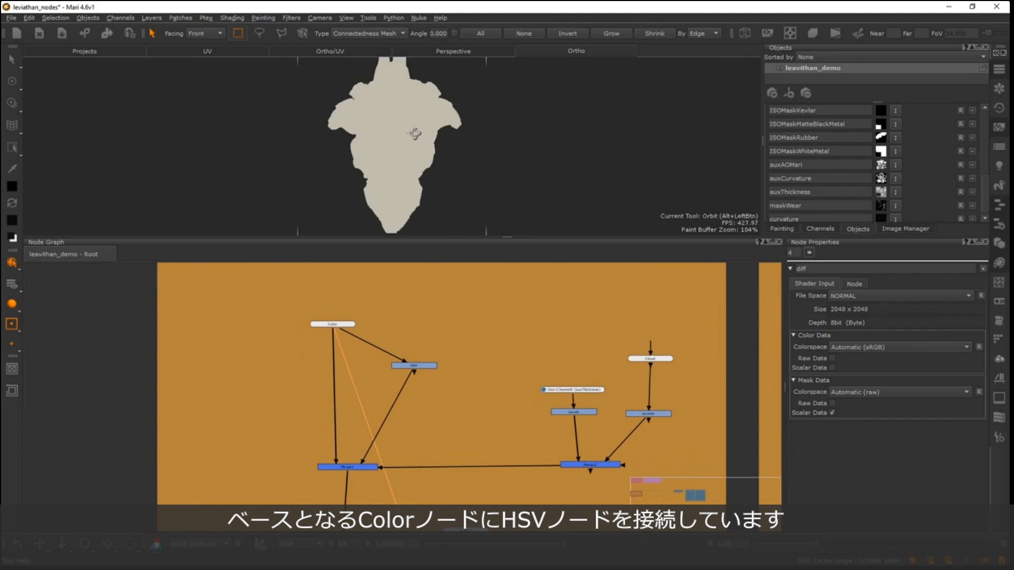
- Reposition the Color, HSV and Merge1 nodes slightly within the _diff backdrop
mouse_move(419, 365)
mouse_down()
mouse_move(430, 356)
mouse_move(403, 367)
mouse_up()
drag(338, 324, 345, 321)
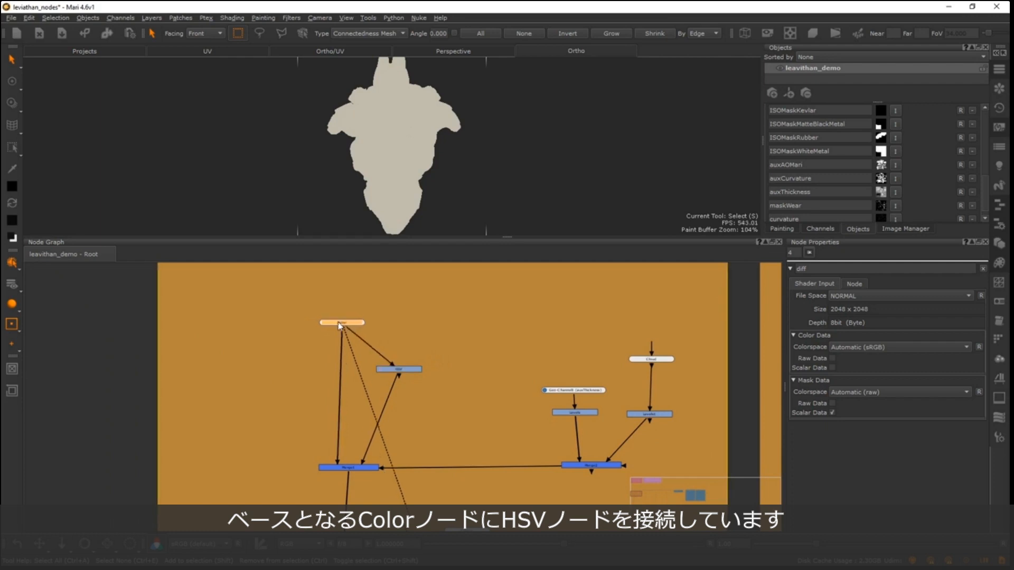
drag(399, 371, 394, 368)
drag(343, 323, 333, 322)
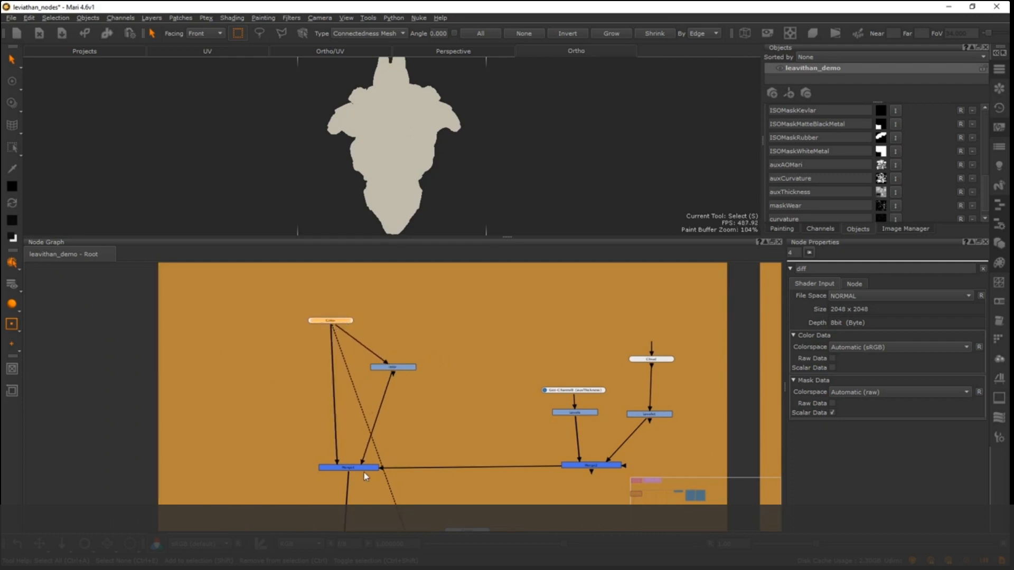
drag(363, 472, 351, 459)
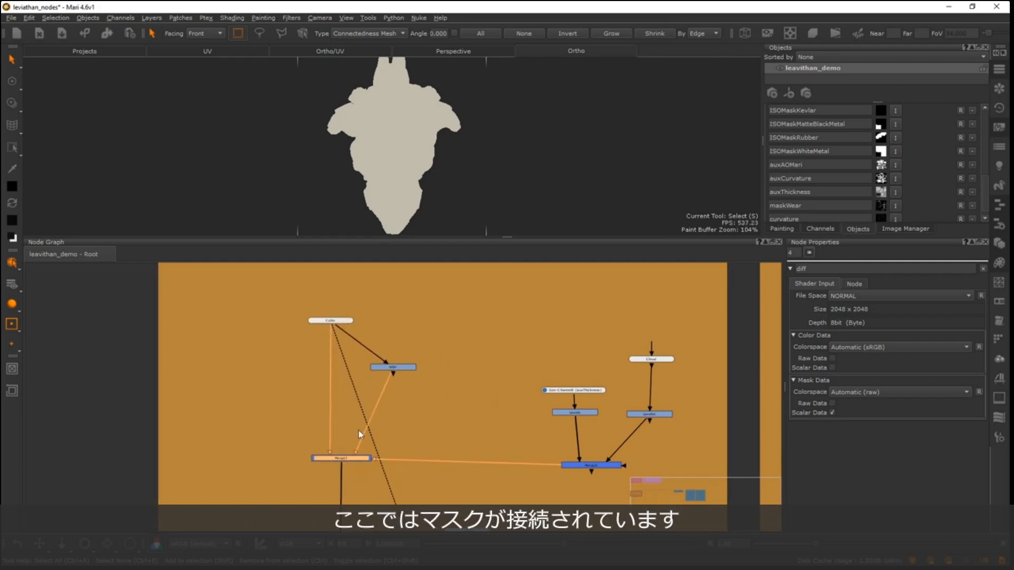
- Examine the mask branch that feeds Merge1 through Merge2 in the _diff network
click(400, 451)
alt+right_drag(403, 408, 421, 316)
alt+middle_drag(359, 414, 367, 356)
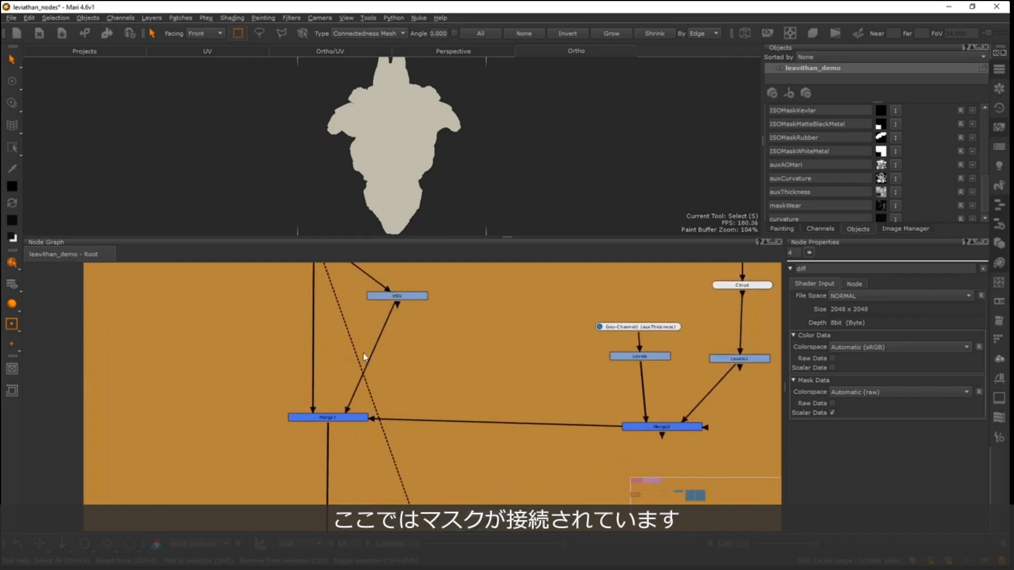
alt+right_drag(367, 355, 376, 342)
drag(387, 425, 684, 440)
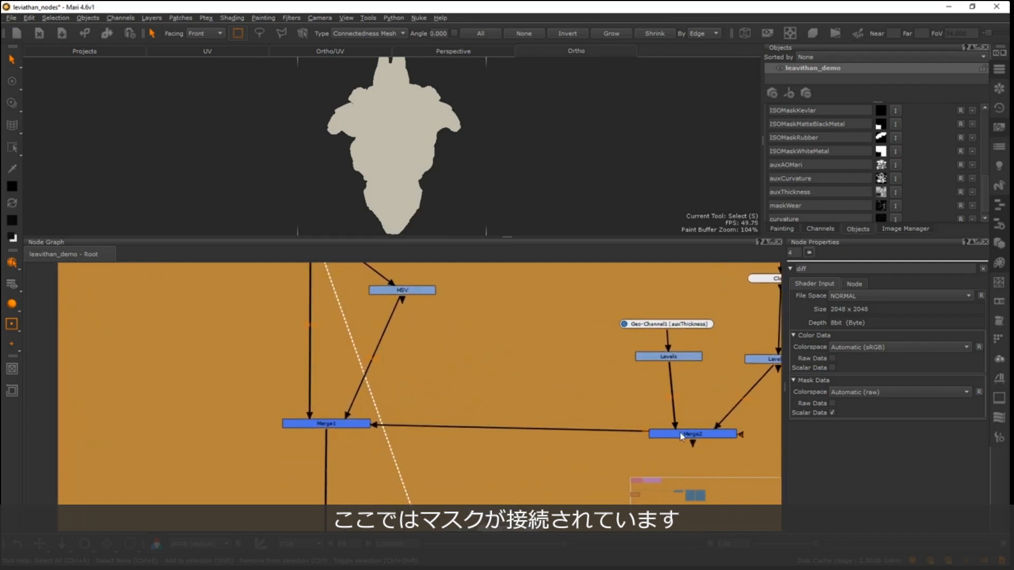
alt+right_drag(499, 366, 475, 373)
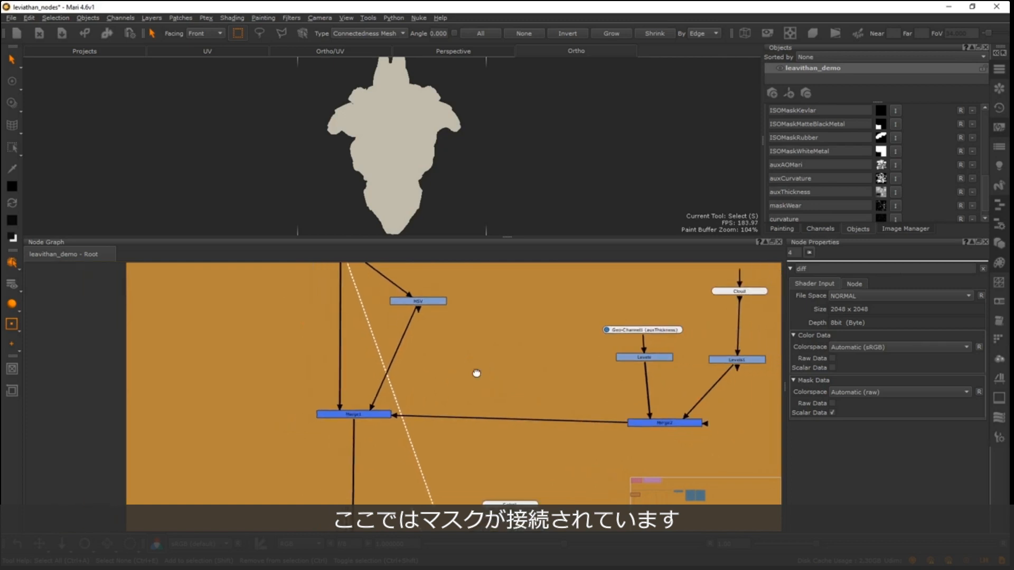
alt+middle_drag(476, 374, 386, 398)
alt+middle_drag(599, 364, 468, 368)
alt+right_drag(468, 367, 476, 366)
alt+middle_drag(452, 343, 503, 344)
- Rearrange the Geo-Channel1, Cloud and Levels1 nodes to space out the mask branch
drag(496, 378, 496, 325)
drag(588, 328, 584, 321)
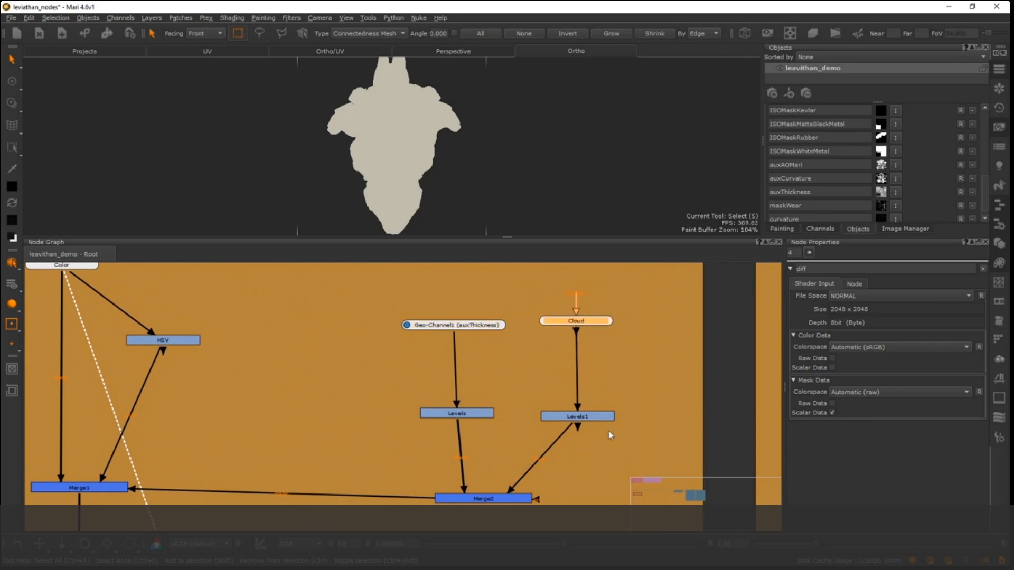
drag(591, 419, 597, 409)
- Preview Geo-Channel1 (auxThickness) and the Levels node below it on the robot, and review the Levels node's output levels
click(487, 326)
key(1)
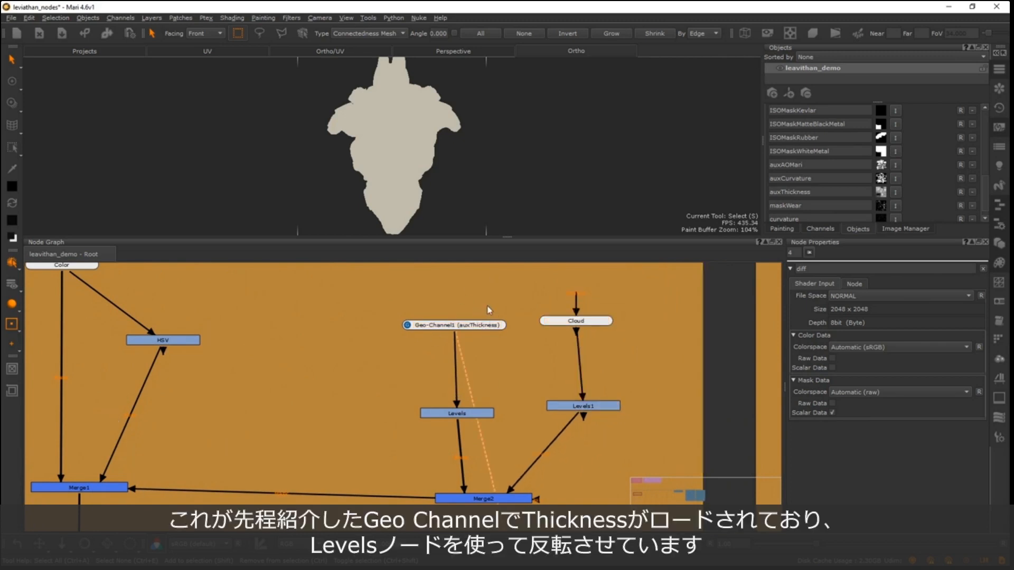
drag(457, 329, 469, 336)
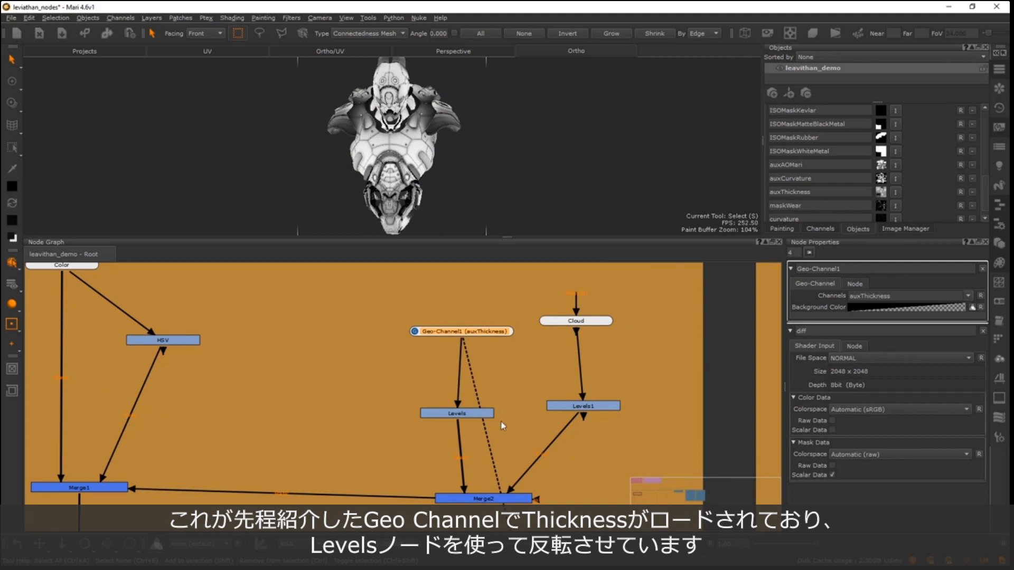
drag(477, 418, 482, 379)
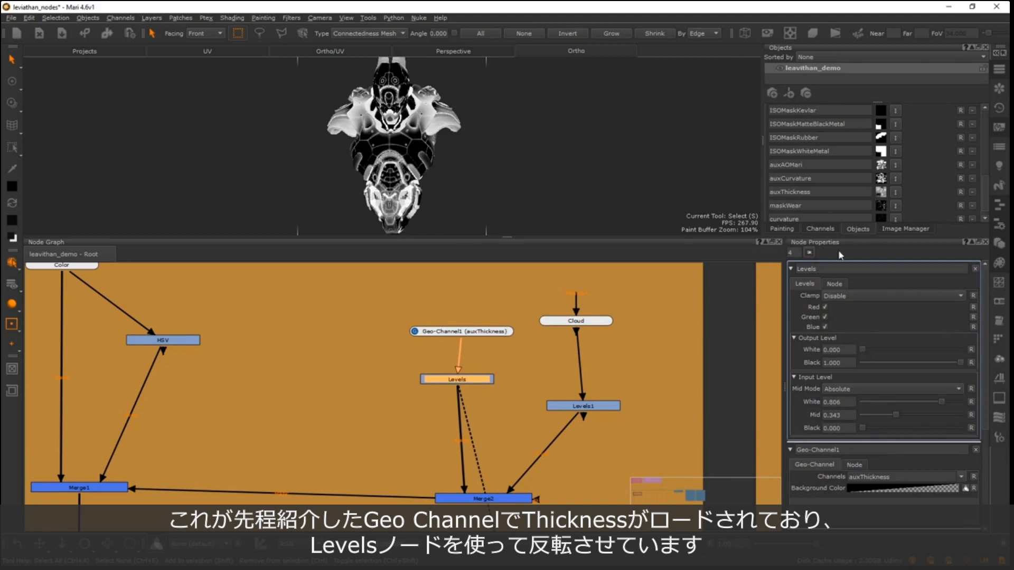
drag(861, 346, 809, 363)
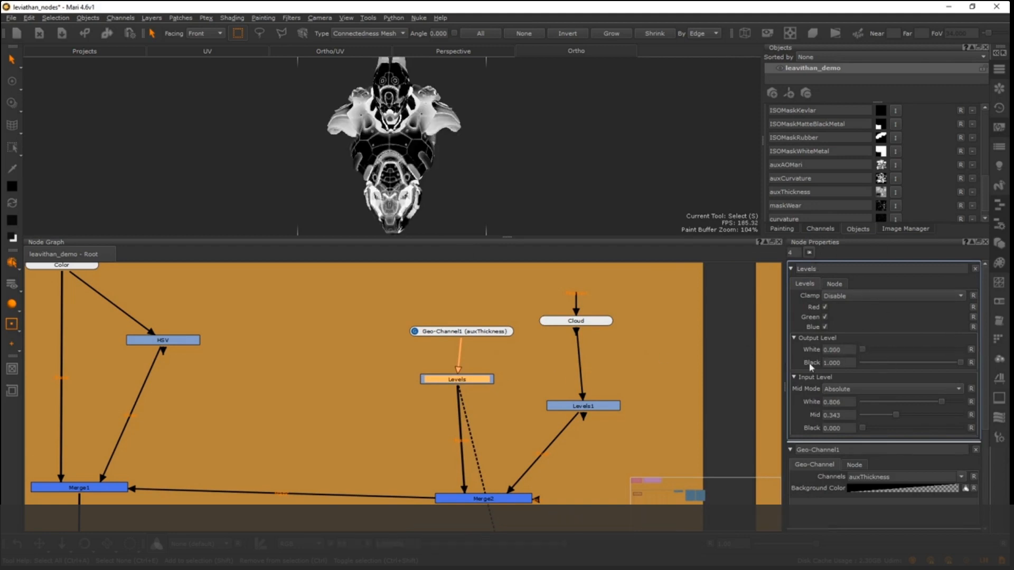
- Move Levels1 up closer to Cloud and preview both nodes on the robot
drag(599, 410, 590, 378)
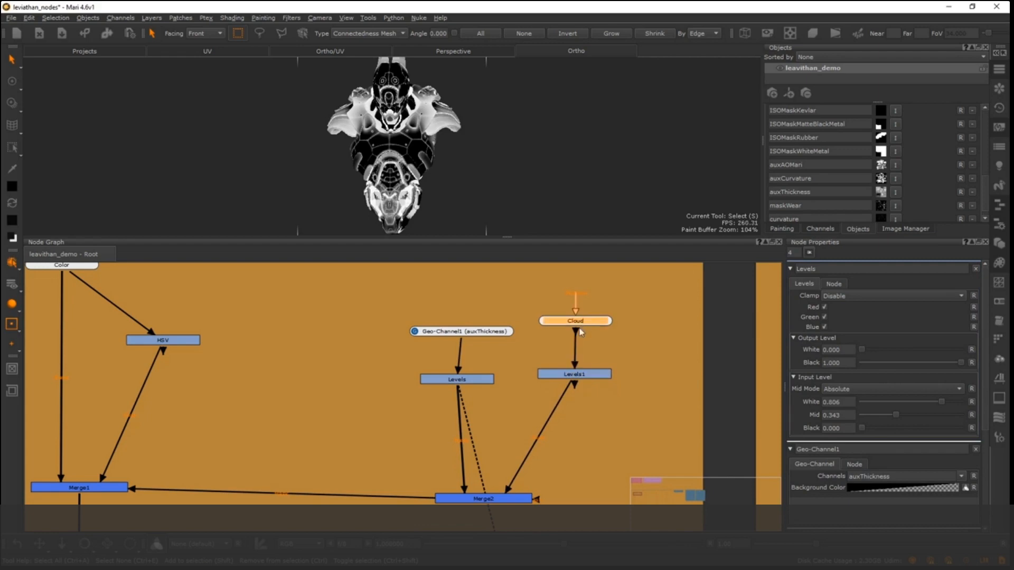
click(580, 377)
key(1)
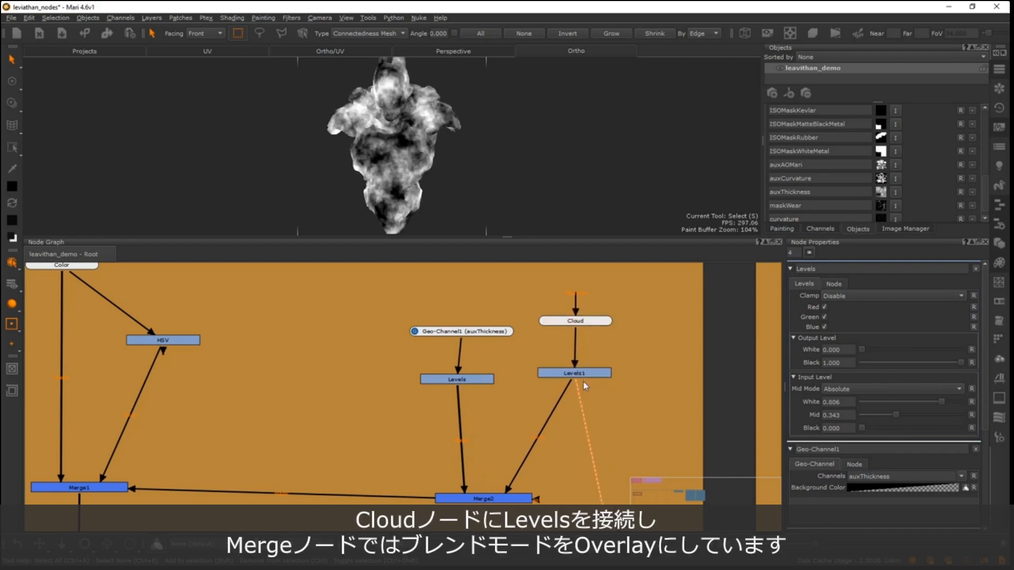
click(593, 374)
- Preview Merge2 on the robot and review its blend mode options, keeping Overlay
click(485, 498)
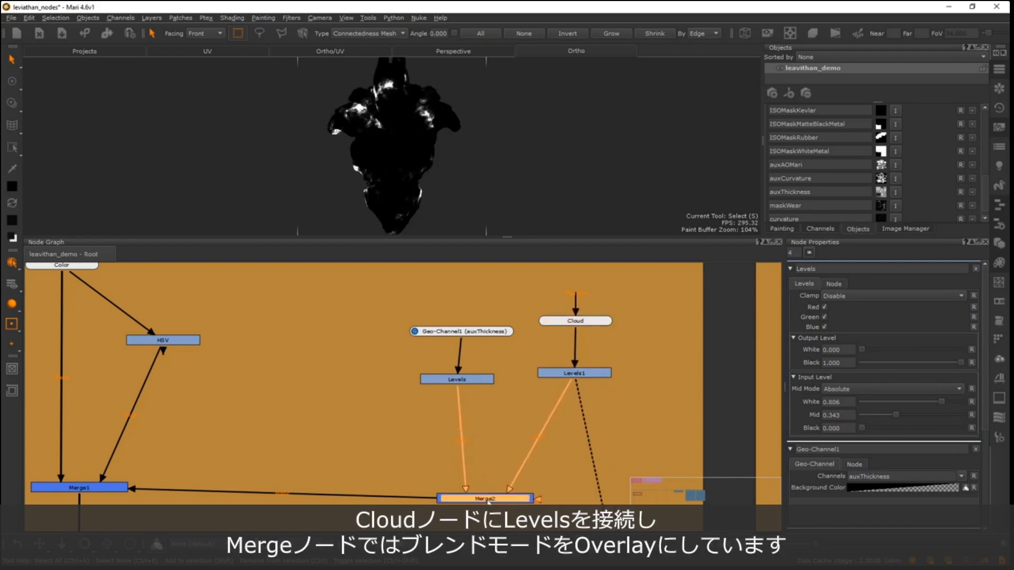
key(1)
double_click(496, 502)
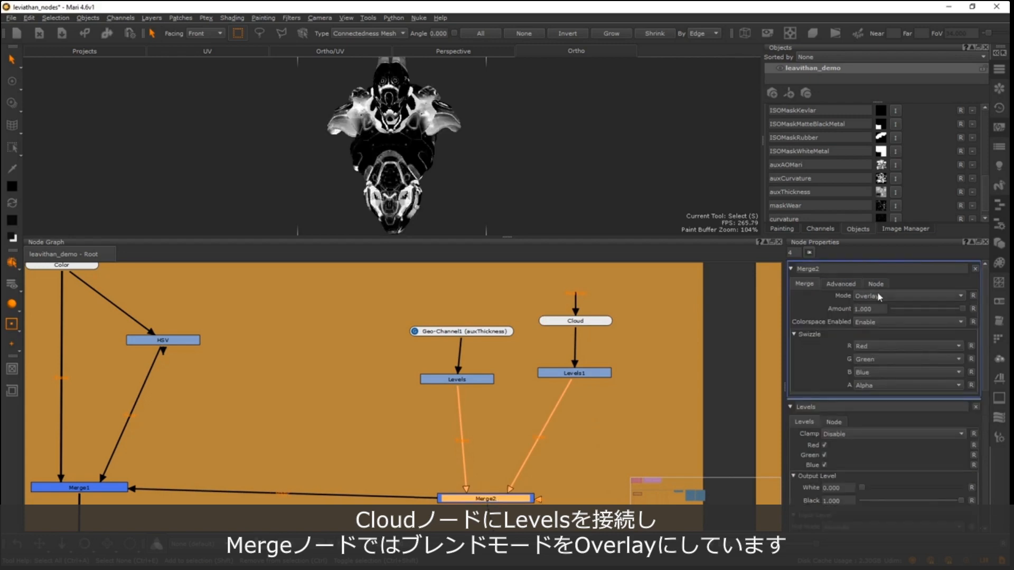
click(874, 297)
click(844, 298)
click(875, 297)
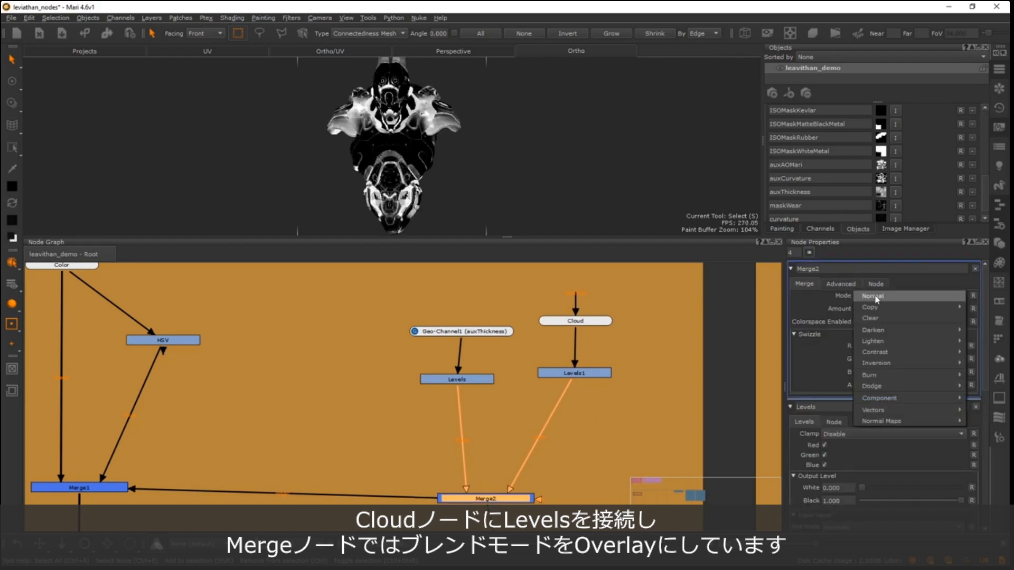
click(528, 482)
click(507, 498)
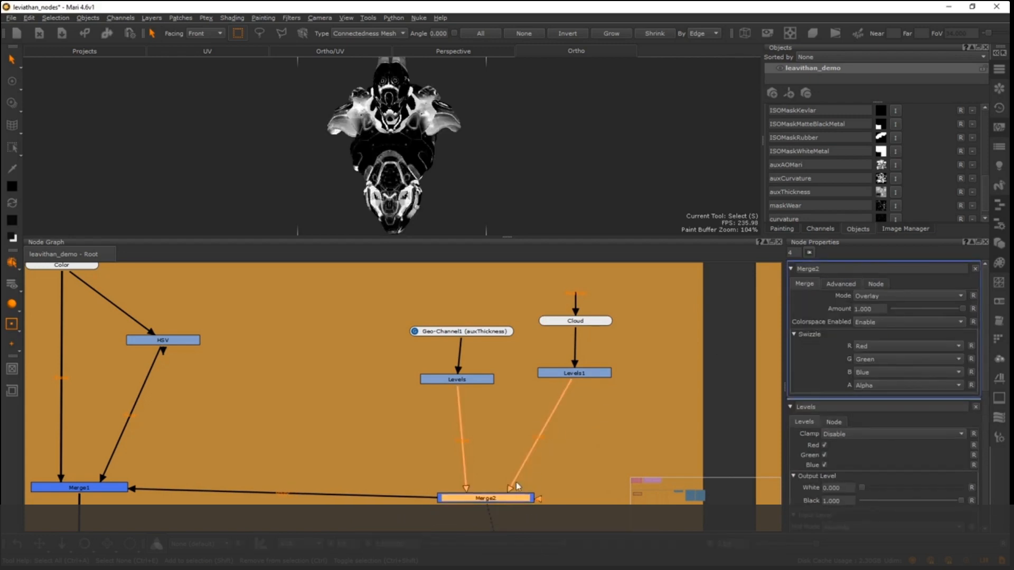
- Preview Merge1 on the robot and inspect the masked base colour around the chest and shoulders
scroll(443, 447, up, 1)
scroll(311, 437, down, 3)
middle_drag(288, 431, 451, 419)
click(302, 472)
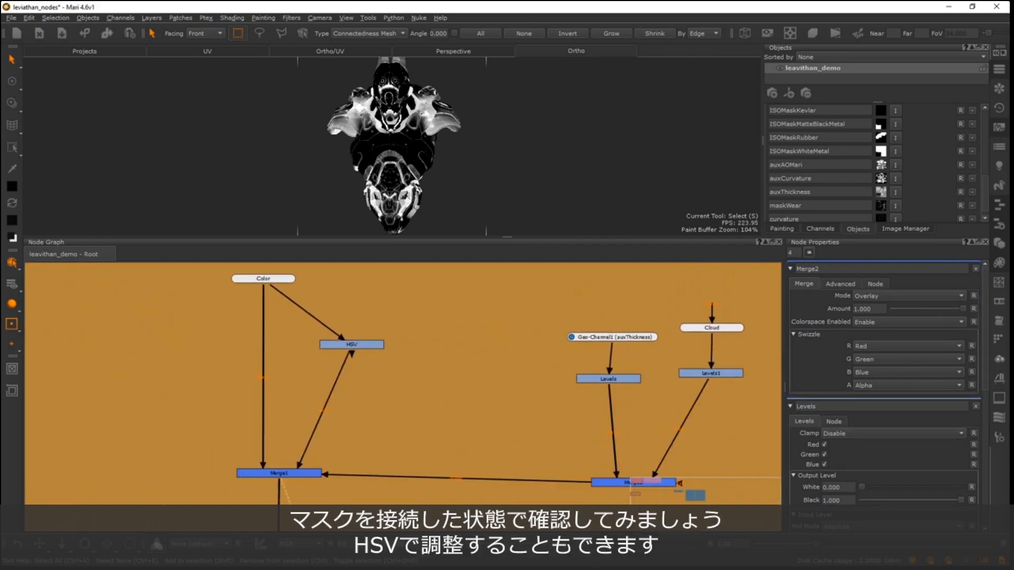
alt+middle_drag(417, 105, 455, 104)
alt+right_drag(454, 104, 595, 93)
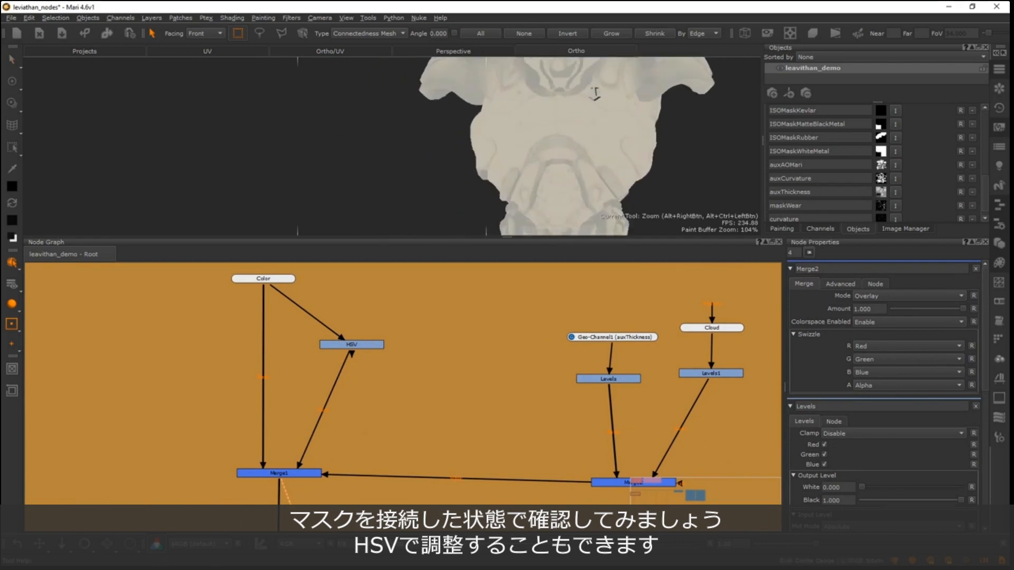
alt+middle_drag(595, 93, 448, 141)
alt+right_drag(447, 141, 496, 126)
alt+middle_drag(400, 127, 327, 145)
alt+right_drag(369, 141, 319, 151)
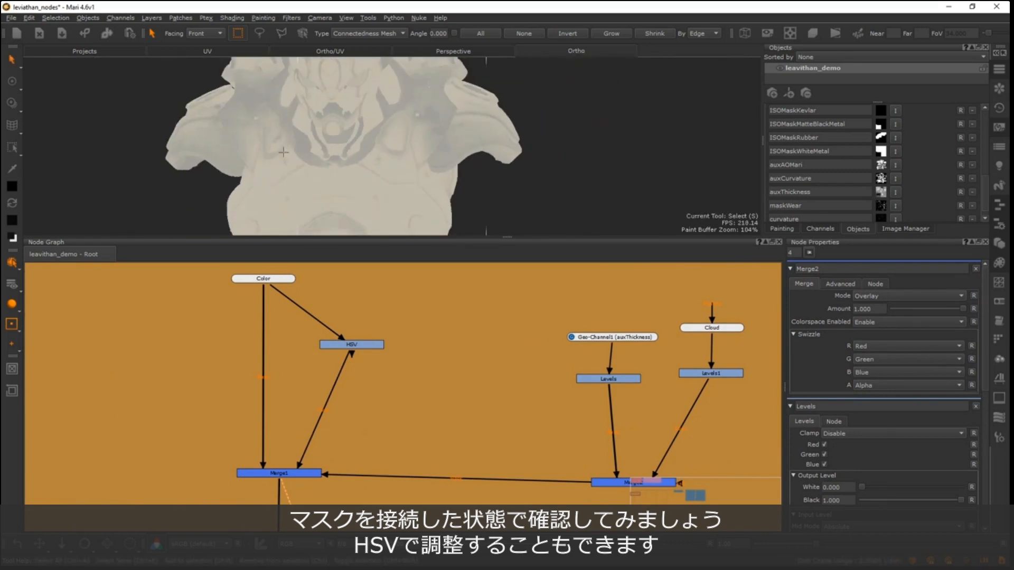
alt+middle_drag(319, 150, 381, 144)
alt+right_drag(380, 144, 321, 157)
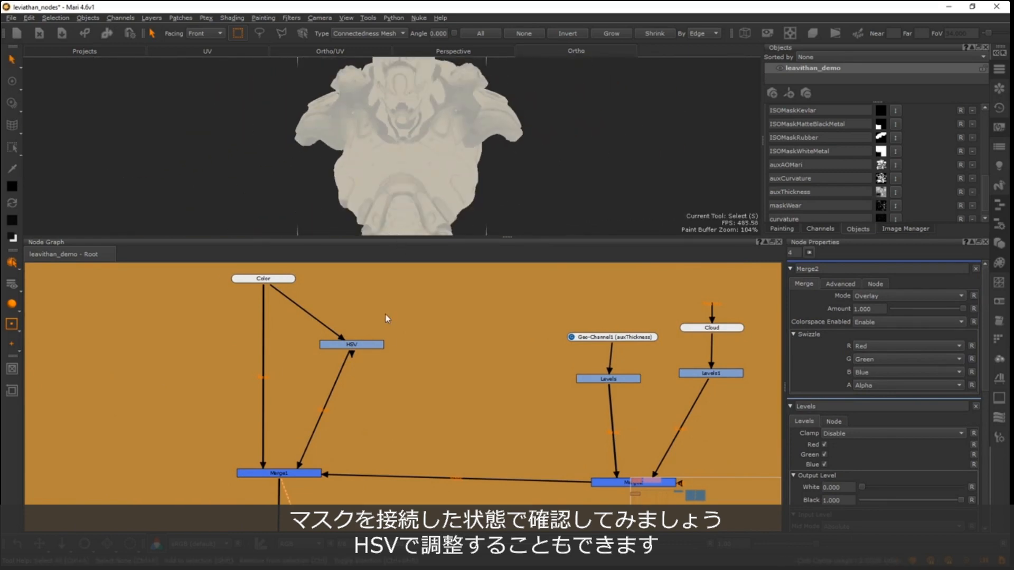
- Try out different hue shift and value scale settings on the HSV node and undo them
click(366, 345)
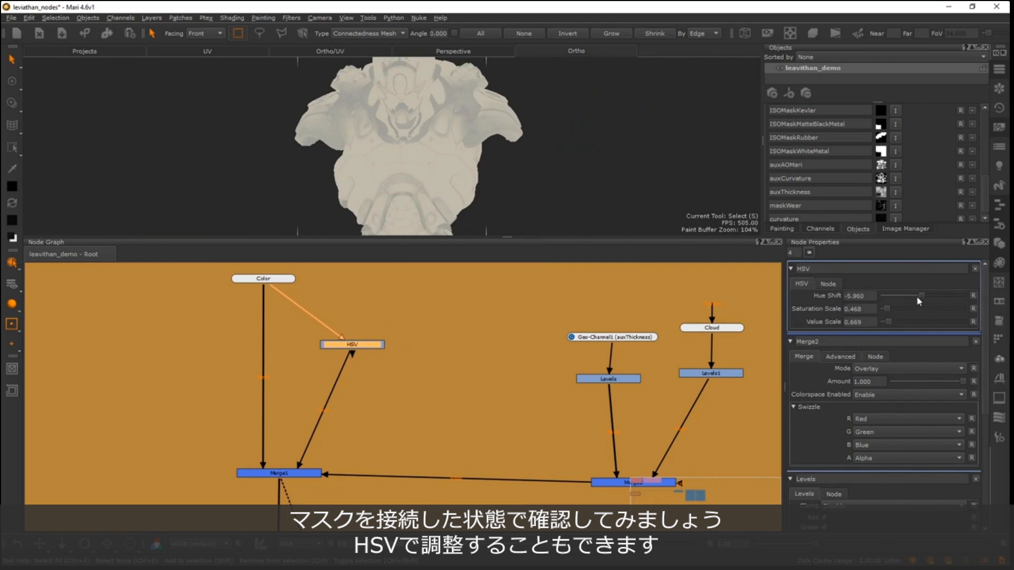
drag(917, 297, 964, 294)
key(ctrl+z)
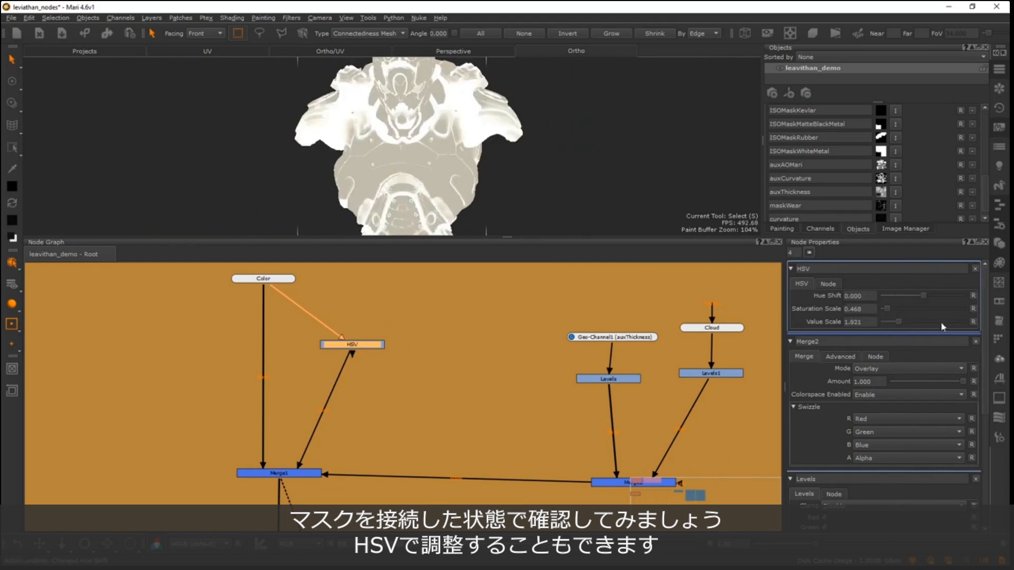
drag(940, 322, 887, 330)
key(z)
key(ctrl+z)
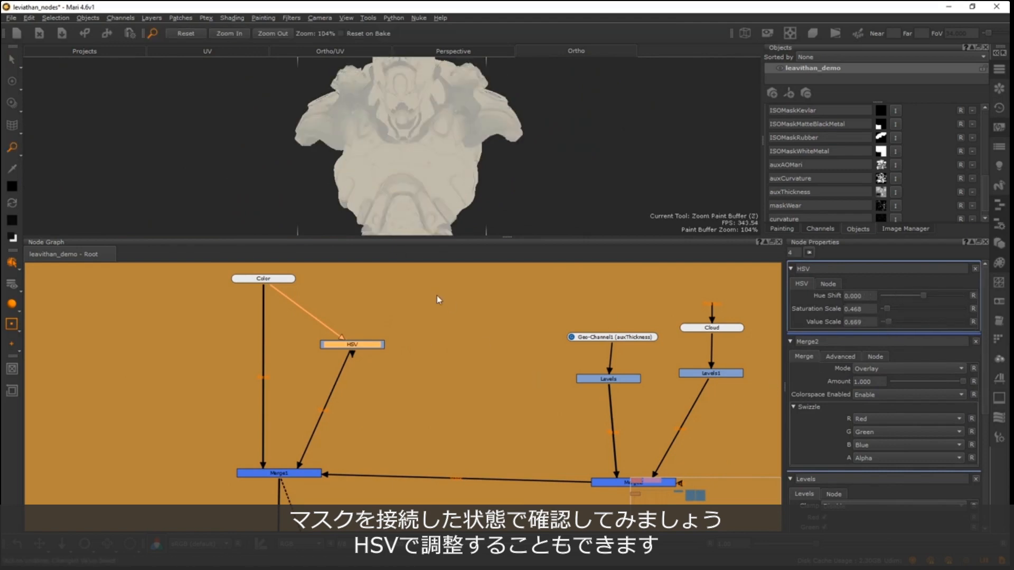
- Preview Merge3, the merge masked by Geo-Channel2 (maskWear), on the robot
scroll(388, 448, down, 1)
middle_drag(300, 435, 251, 437)
scroll(413, 391, down, 1)
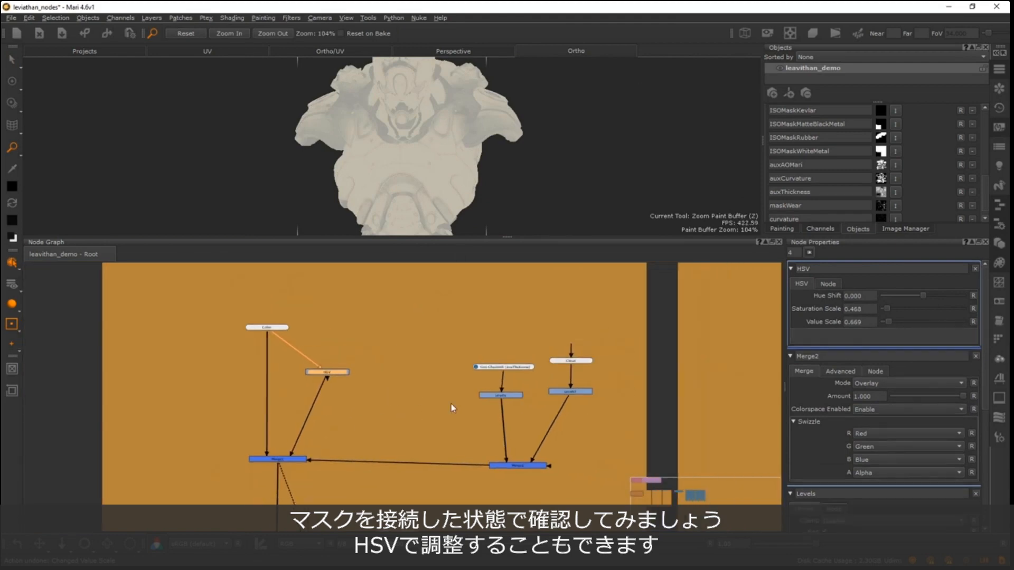
drag(312, 442, 364, 412)
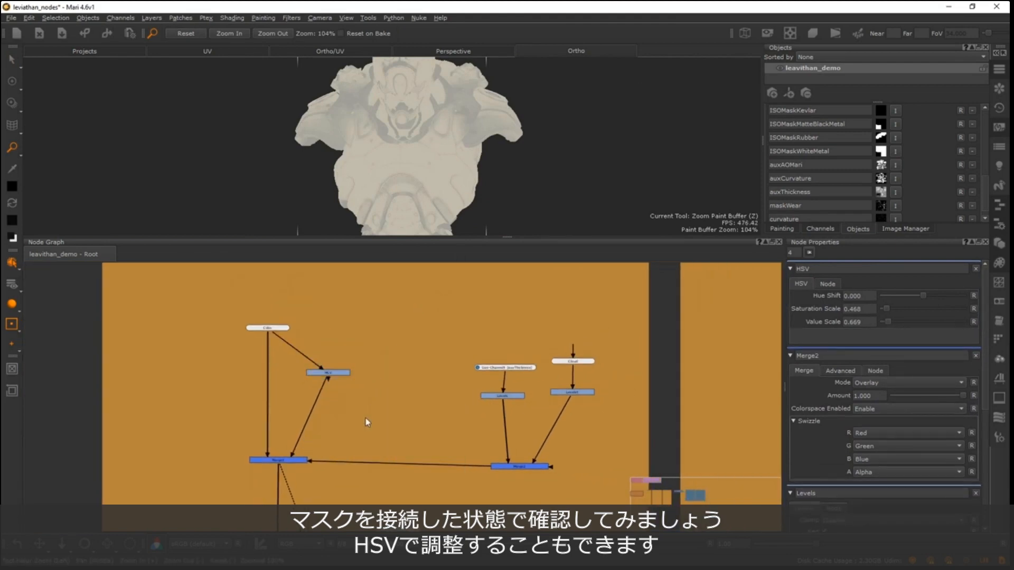
alt+right_drag(346, 407, 264, 390)
alt+middle_drag(240, 392, 238, 338)
alt+middle_drag(233, 408, 224, 348)
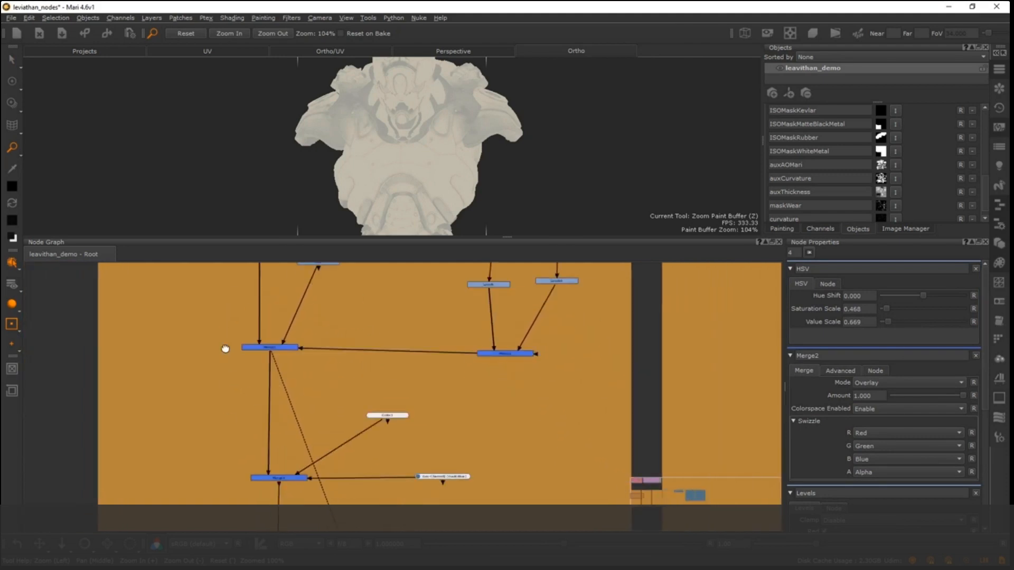
alt+middle_drag(259, 465, 223, 373)
alt+right_drag(235, 372, 336, 342)
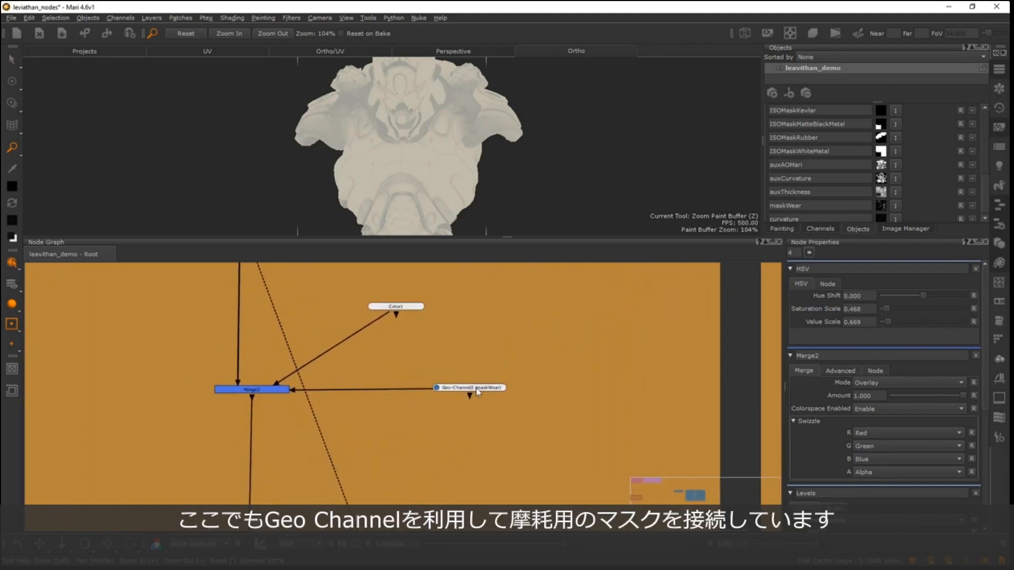
drag(476, 388, 482, 387)
drag(263, 390, 262, 390)
key(1)
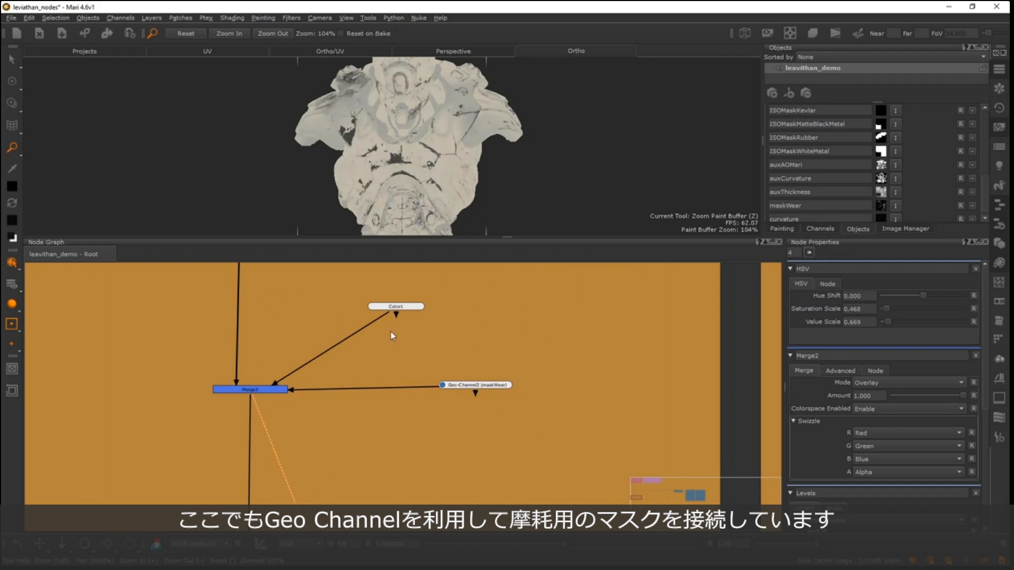
- Show the properties of Color1 and Geo-Channel2 (maskWear), and move Geo-Channel2 closer to Merge3
alt+right_drag(436, 336, 475, 338)
alt+middle_drag(387, 342, 487, 349)
drag(488, 310, 458, 307)
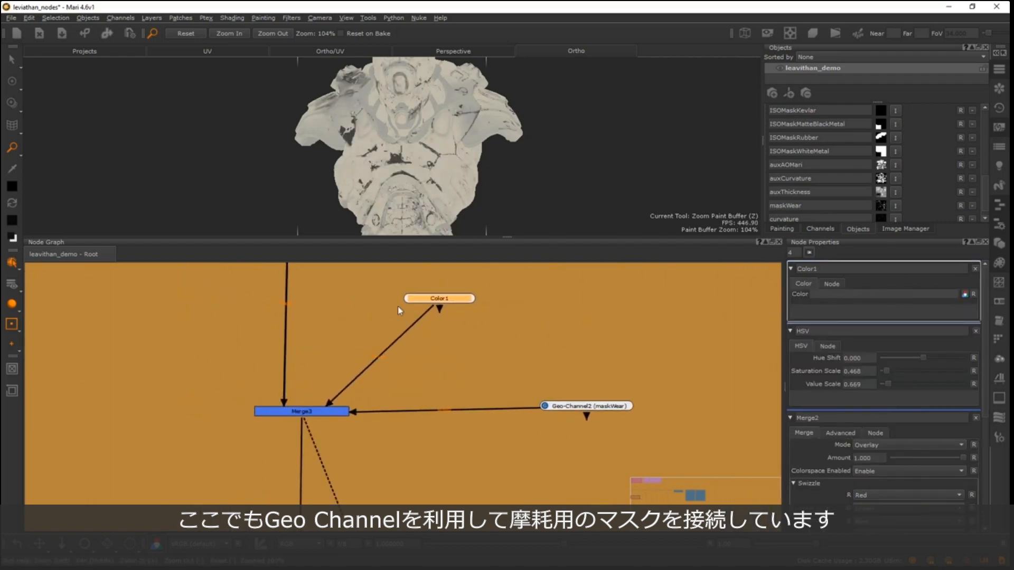
click(319, 418)
drag(581, 407, 538, 408)
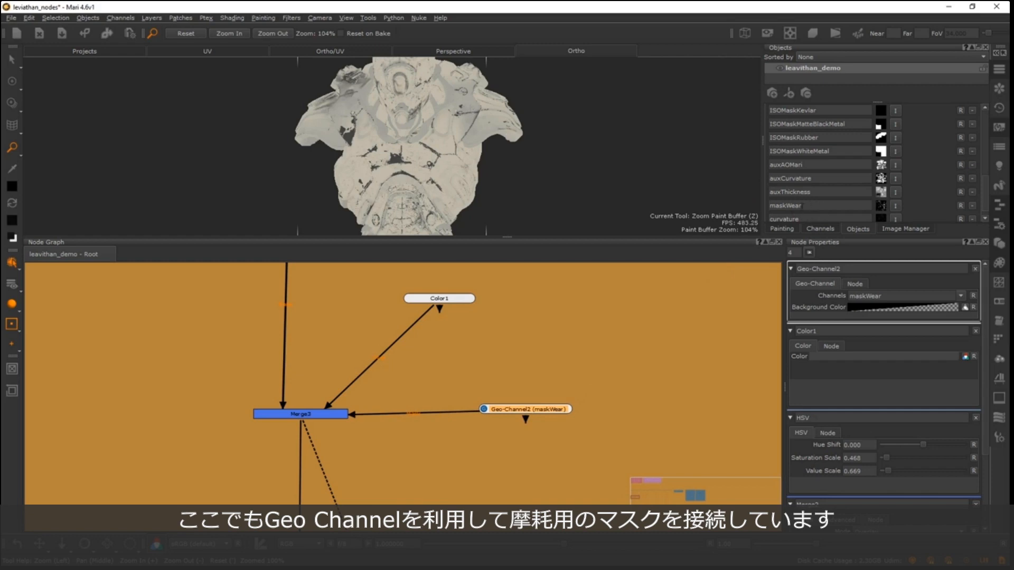
scroll(449, 396, up, 1)
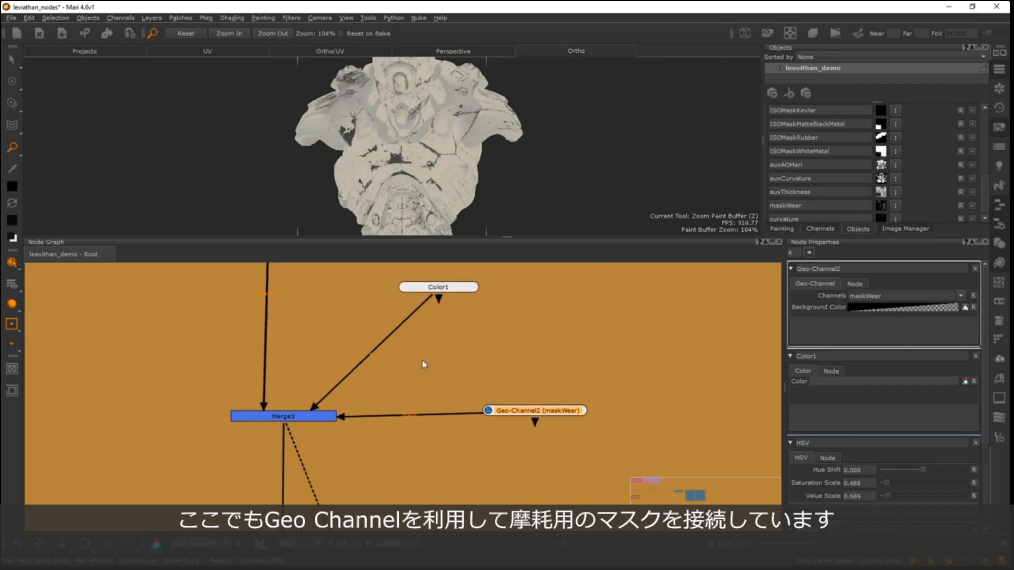
- Preview the merge masked by Geo-Channel (ISOMaskWhiteMetal) on the robot and inspect the isolated white metal areas around the chest
alt+middle_drag(378, 112, 346, 122)
alt+right_drag(346, 122, 336, 179)
alt+middle_drag(335, 178, 359, 144)
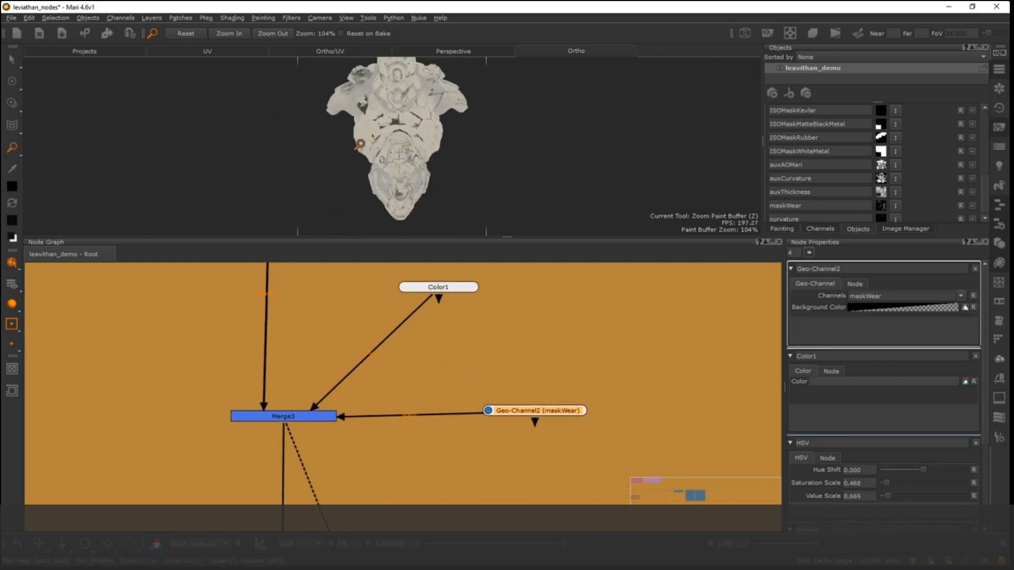
scroll(377, 390, down, 1)
mouse_move(476, 371)
middle_down()
mouse_move(490, 367)
mouse_move(473, 361)
middle_up()
alt+right_drag(376, 392, 235, 477)
middle_drag(320, 486, 312, 367)
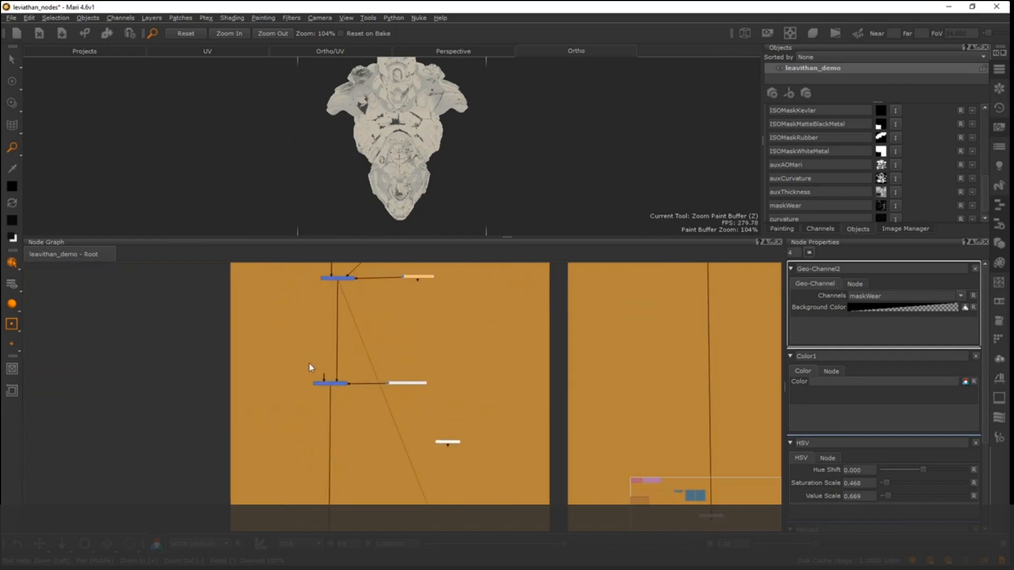
alt+right_drag(354, 353, 586, 351)
middle_drag(351, 415, 402, 382)
scroll(401, 381, up, 1)
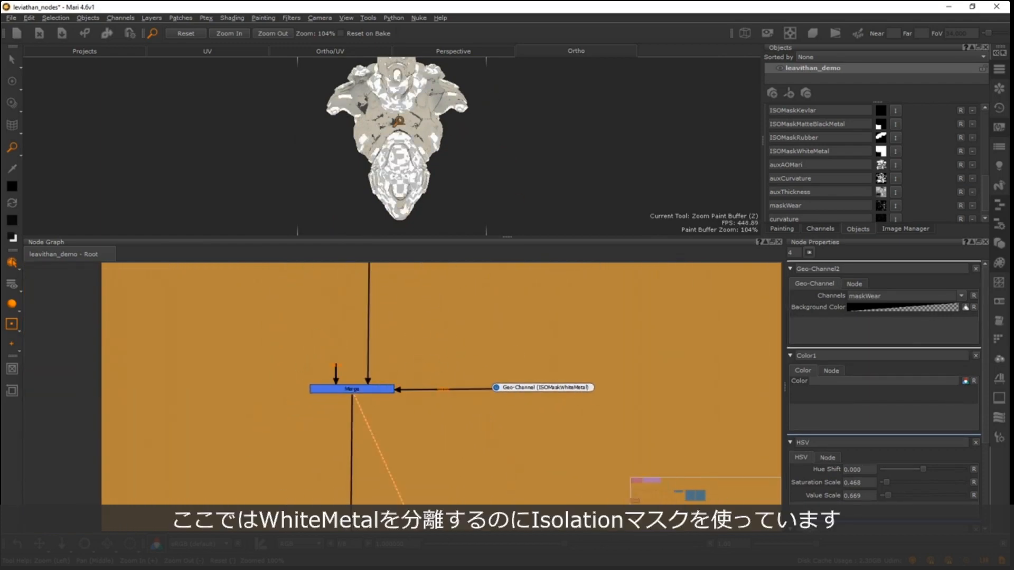
alt+middle_drag(398, 121, 405, 153)
alt+right_drag(405, 153, 470, 133)
- Temporarily enlarge the 3D view to inspect the masked base colour on the whole robot, and restore the node graph's height
alt+right_drag(536, 347, 300, 426)
middle_drag(478, 449, 477, 364)
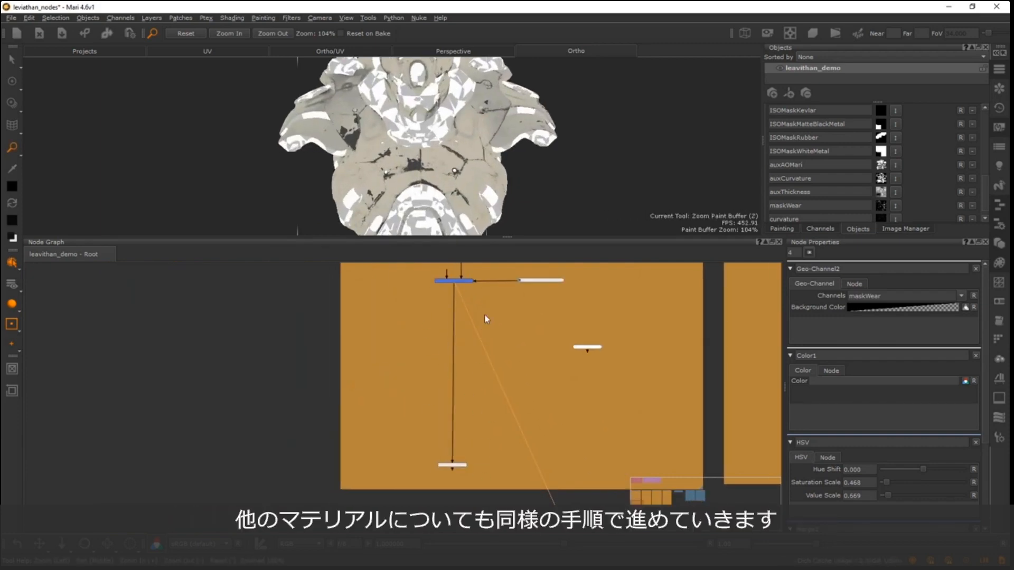
middle_drag(449, 309, 446, 339)
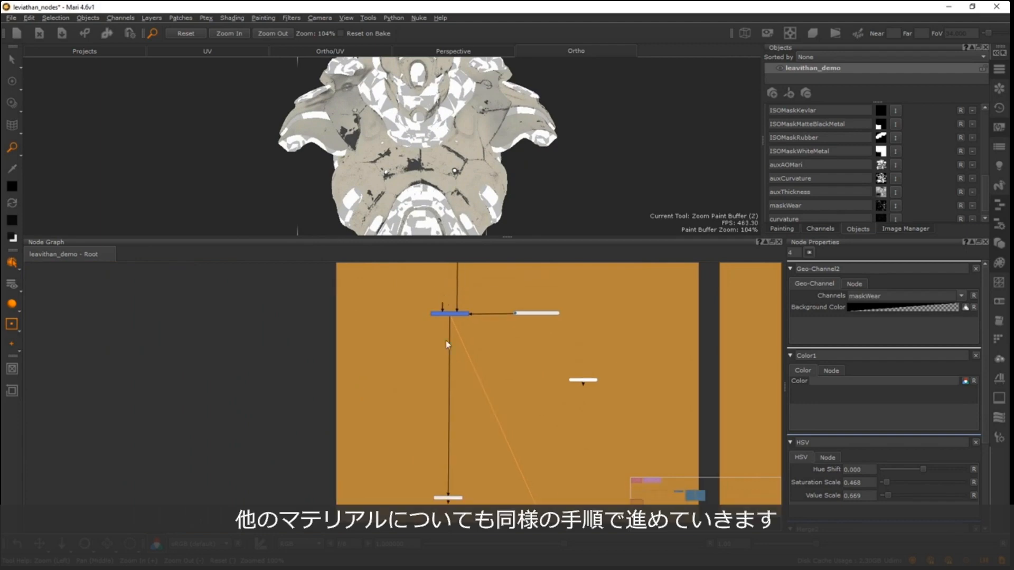
drag(493, 236, 474, 391)
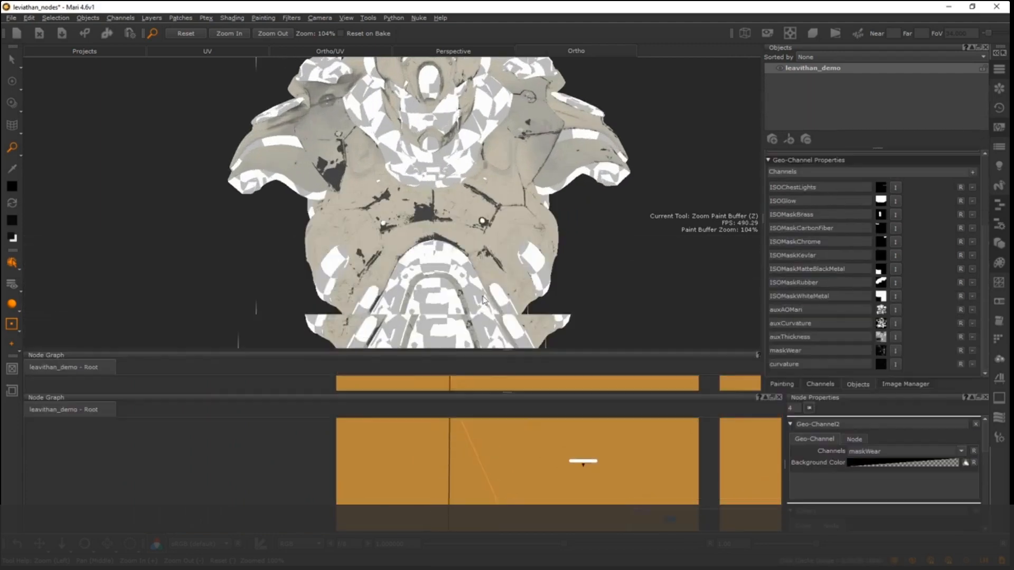
alt+right_drag(470, 238, 409, 253)
alt+middle_drag(409, 232, 462, 211)
alt+right_drag(476, 203, 447, 213)
alt+middle_drag(447, 214, 397, 206)
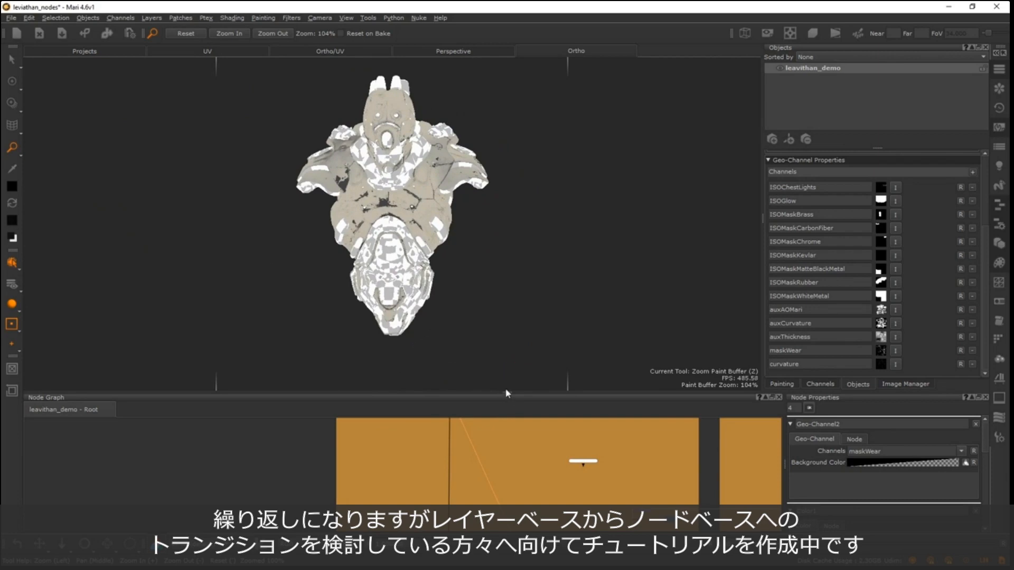
drag(505, 392, 492, 241)
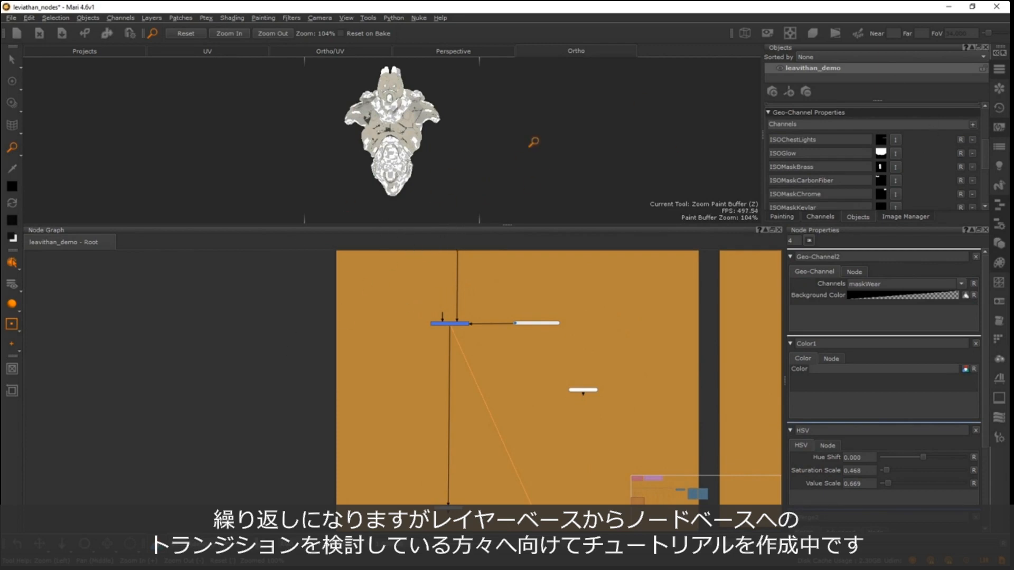
- Extend the maskDust backdrop downward in the node graph, past the lower edge of the maskOil backdrop
key(a)
scroll(364, 341, down, 2)
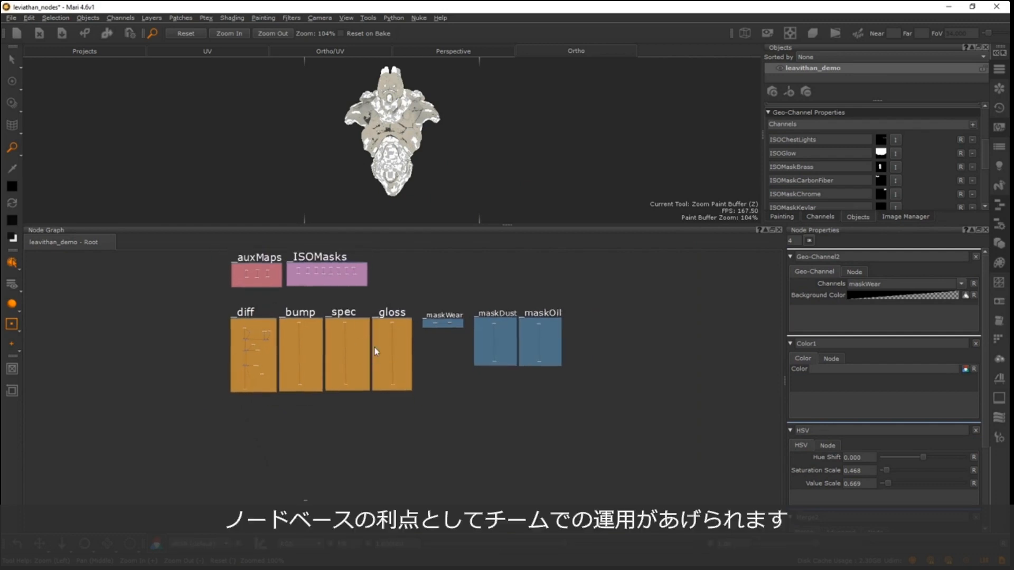
middle_drag(374, 347, 382, 392)
scroll(354, 333, up, 3)
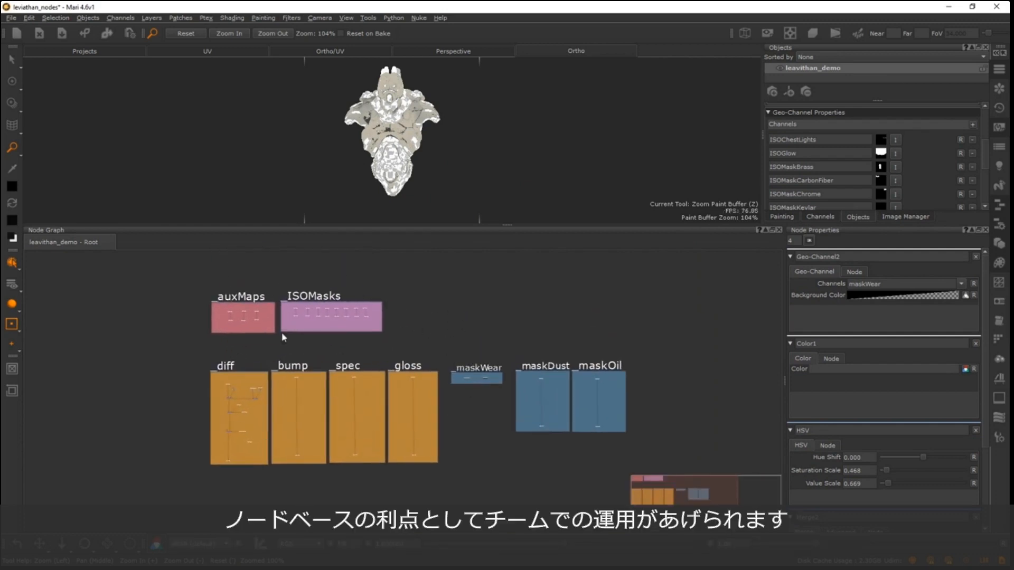
scroll(280, 325, down, 1)
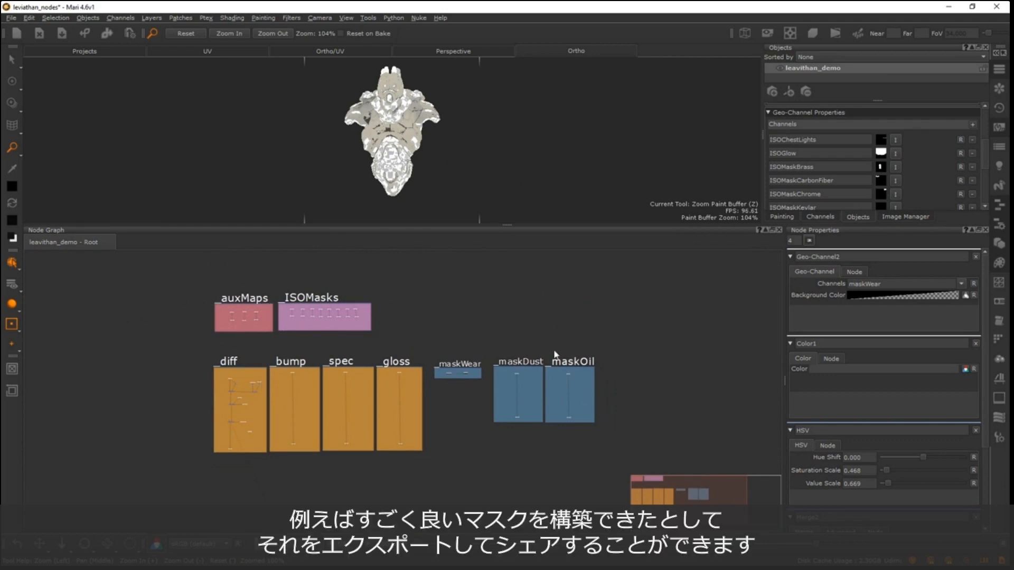
scroll(459, 392, up, 1)
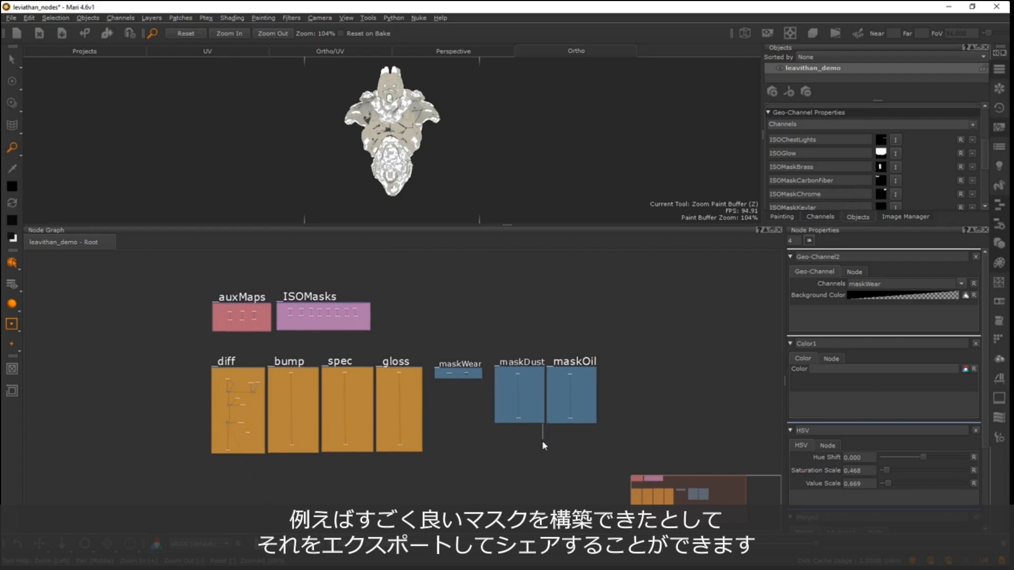
drag(543, 422, 541, 459)
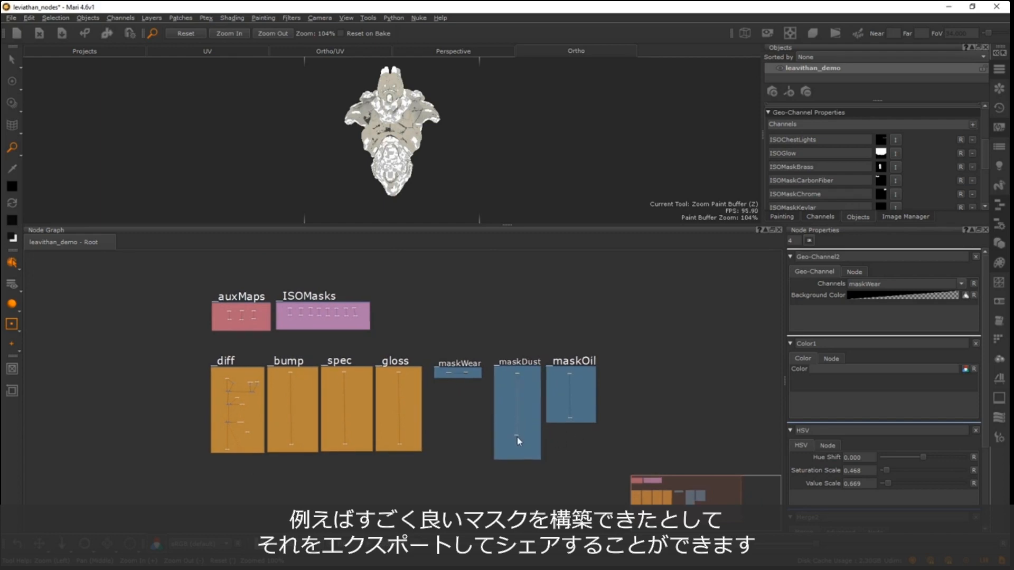
- Select the maskDust backdrop with its nodes and export them to the Desktop folder as a node file named test
key(f)
right_click(390, 305)
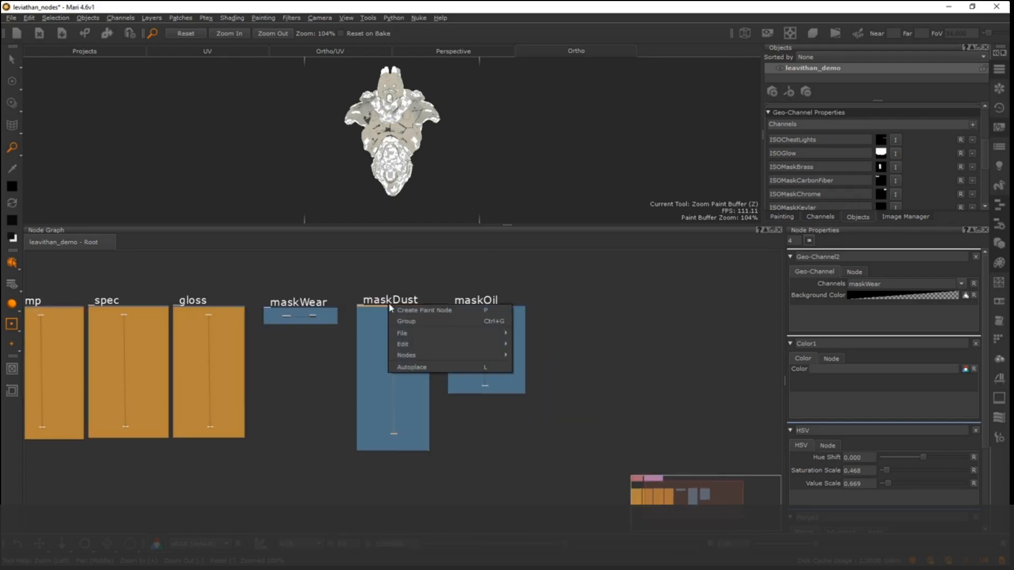
click(411, 267)
drag(358, 281, 426, 472)
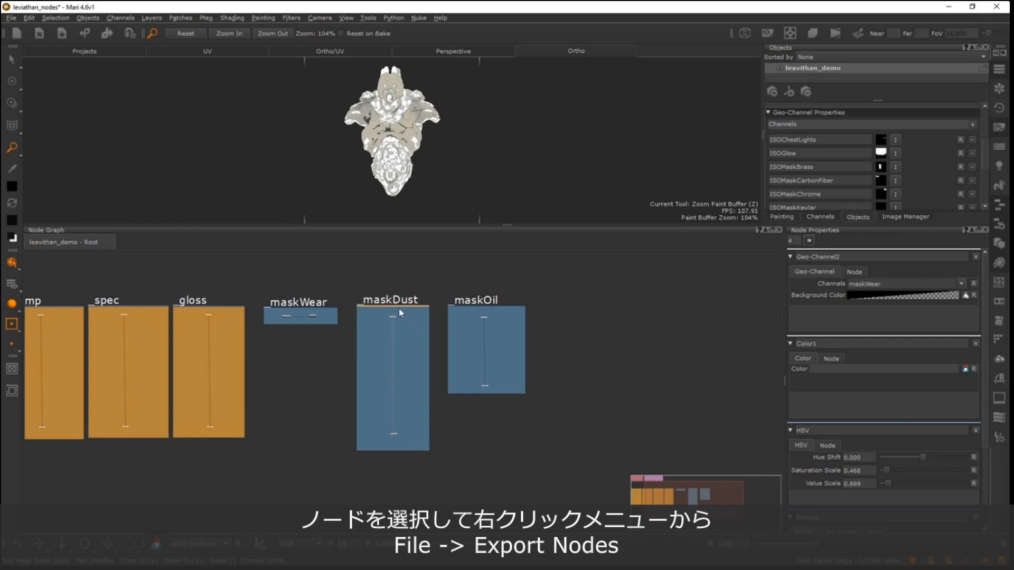
right_click(393, 310)
mouse_move(423, 334)
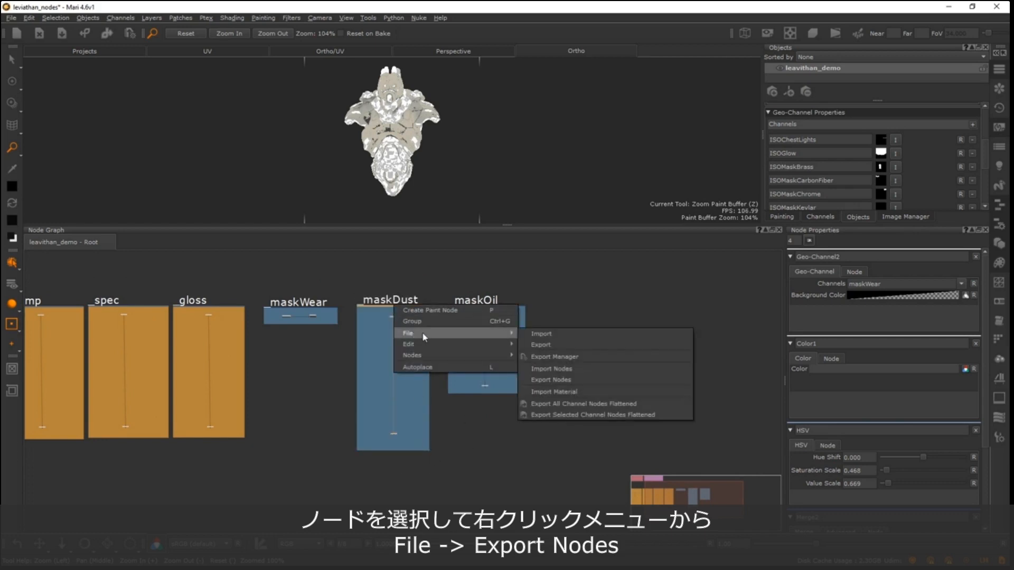
click(558, 379)
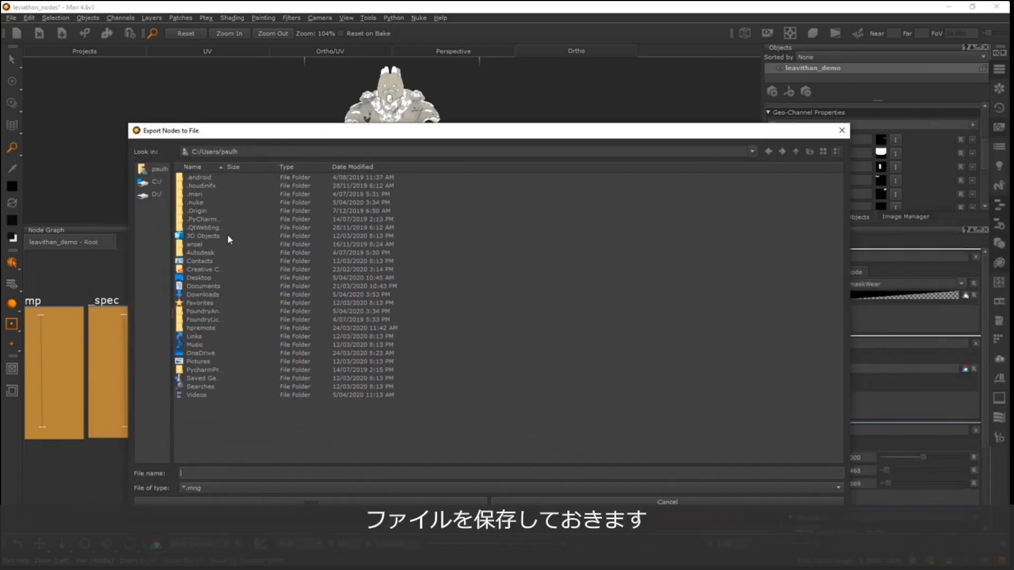
double_click(200, 278)
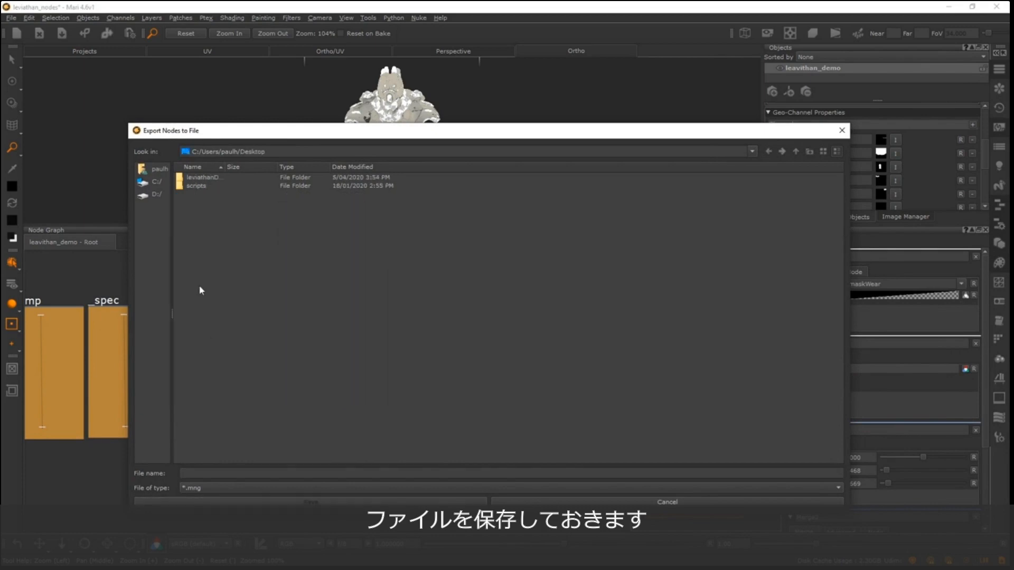
click(237, 476)
text(t)
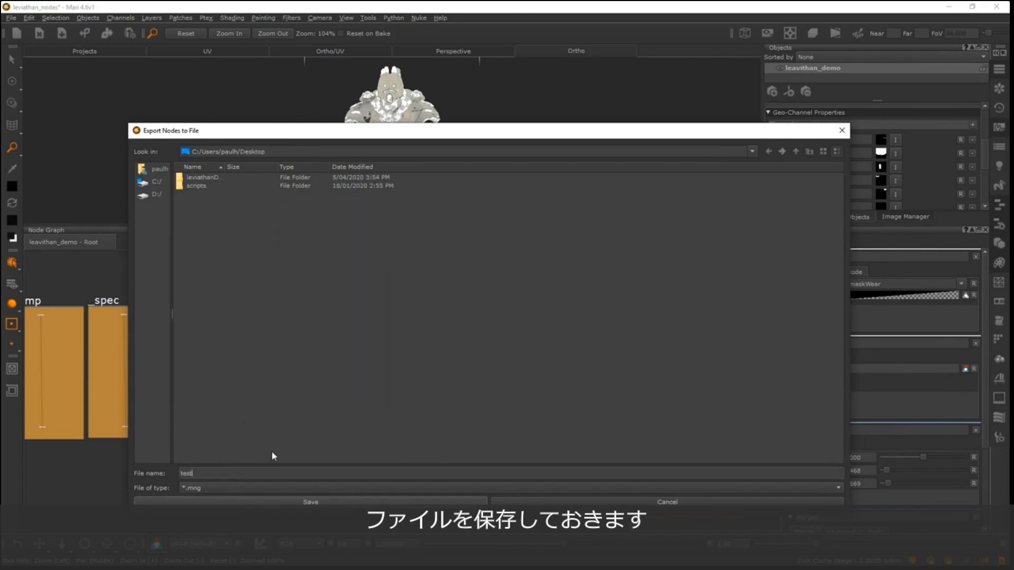
text(est)
click(311, 502)
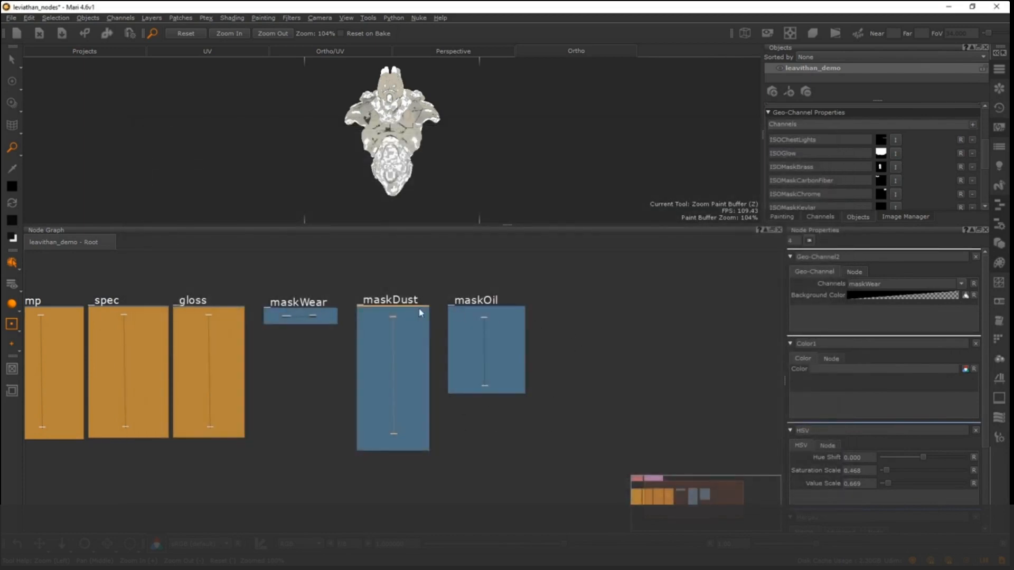
- Import the nodes from test.mng in the Desktop folder into the empty graph area beyond maskOil
scroll(532, 322, down, 3)
middle_drag(452, 317, 263, 294)
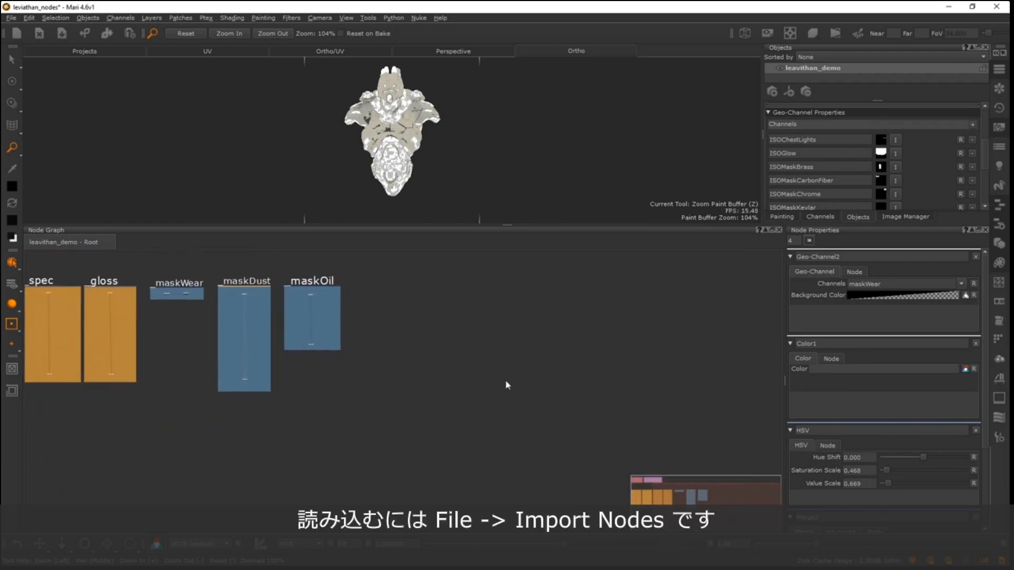
right_click(407, 315)
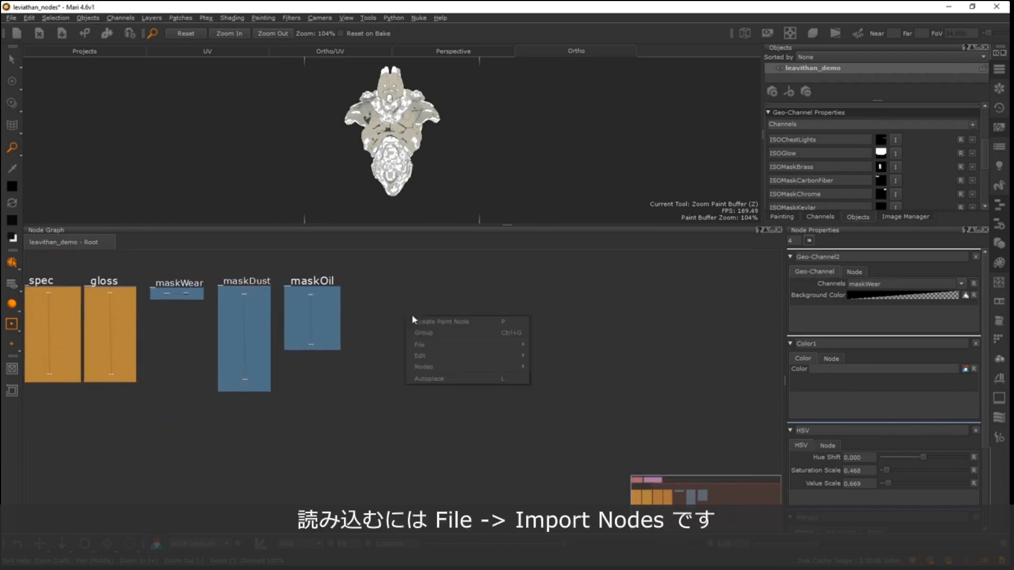
mouse_move(468, 343)
click(551, 337)
right_click(477, 343)
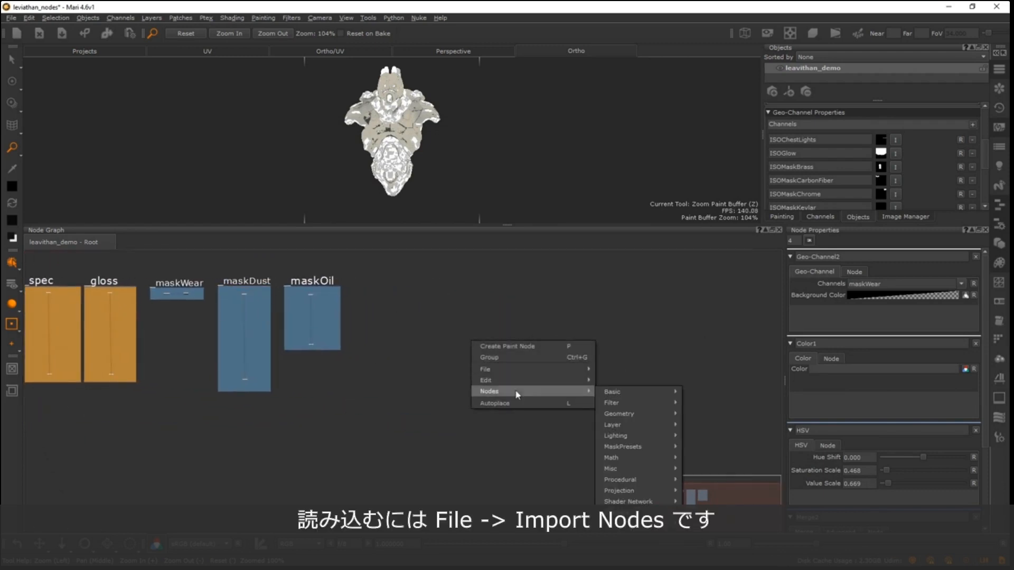
mouse_move(531, 369)
click(679, 405)
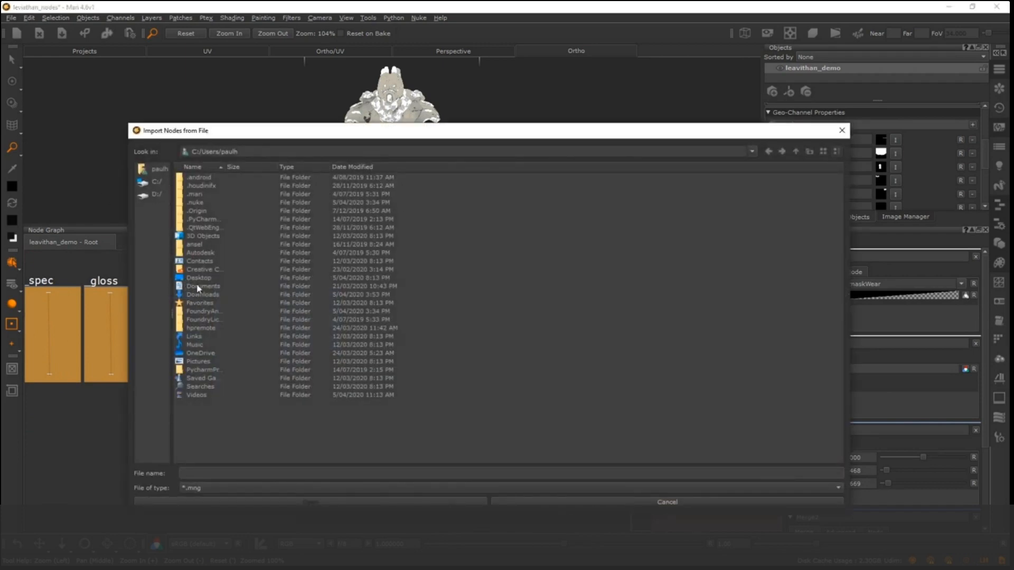
double_click(200, 278)
click(200, 195)
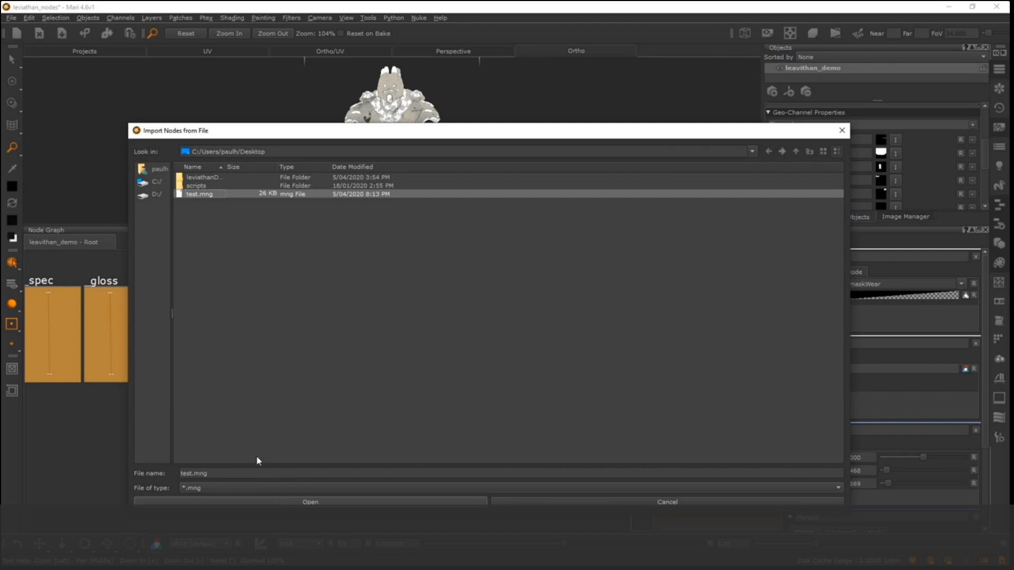
click(319, 501)
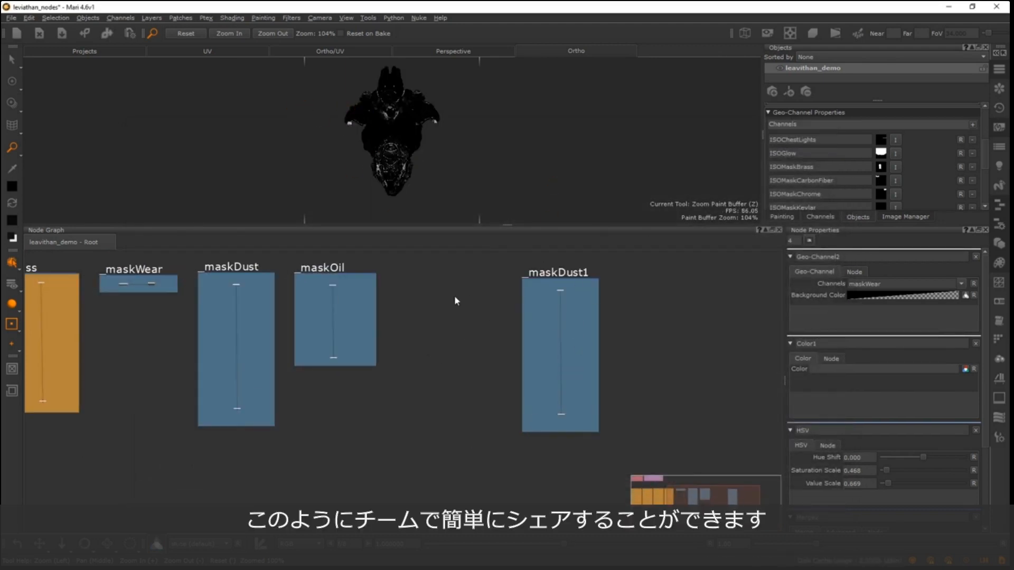
middle_drag(308, 312, 611, 291)
alt+right_drag(271, 317, 315, 337)
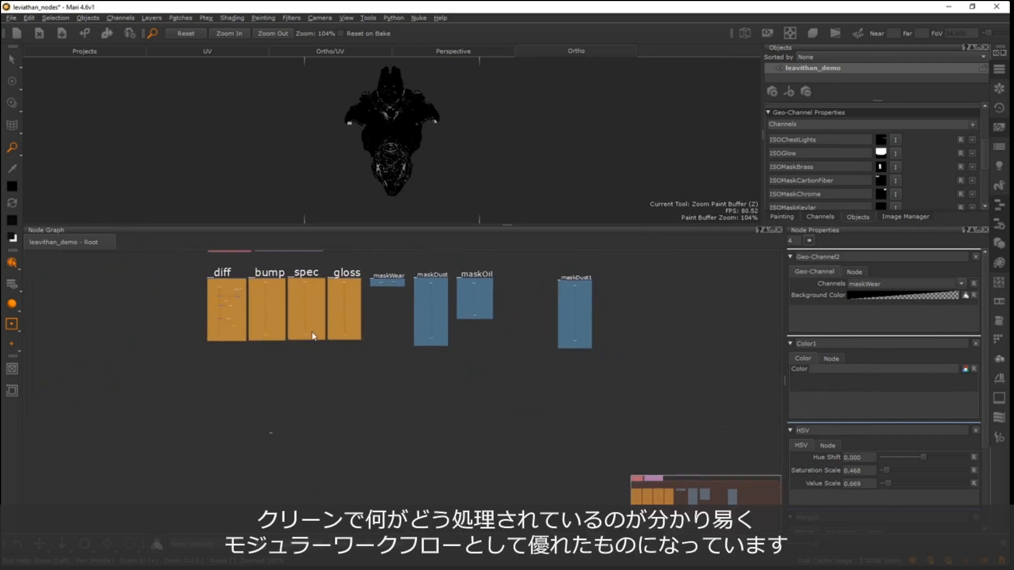
middle_drag(314, 337, 346, 429)
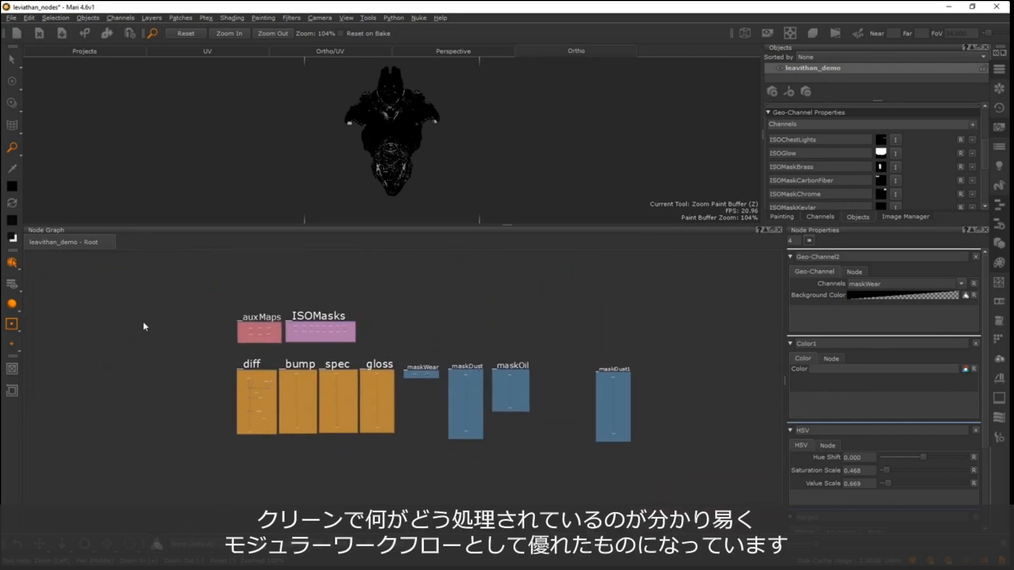